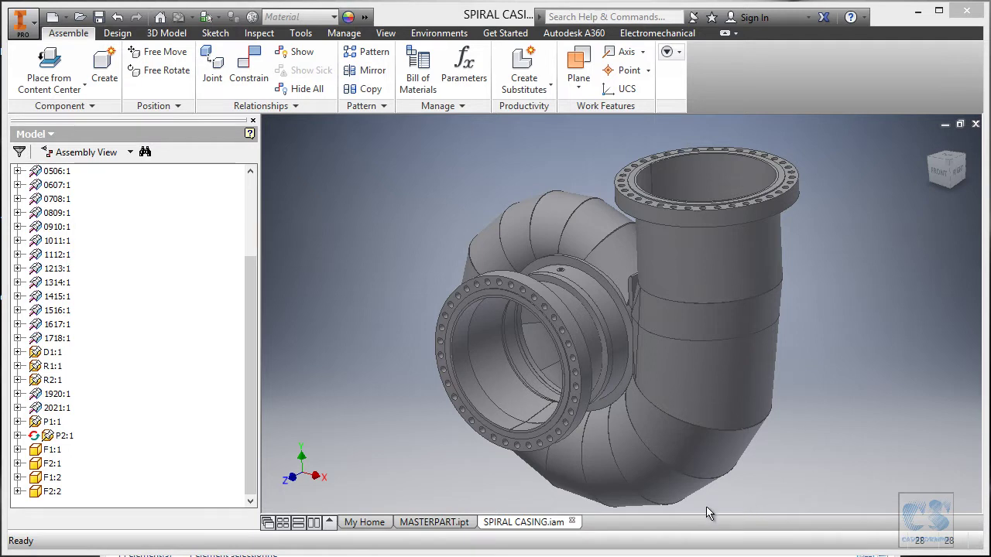
# Switch to the spiral casing print in Adobe Reader and examine parts D2 and D3 in the section and front views
pyautogui.hotkey('alt', 'Tab')
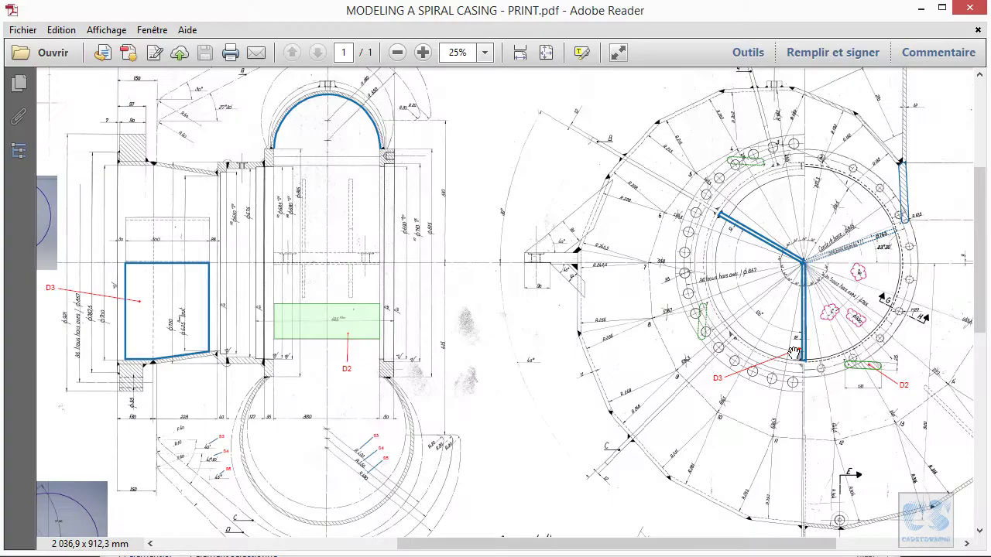
pyautogui.keyDown('ctrl'); pyautogui.scroll(1, 884, 354); pyautogui.keyUp('ctrl')
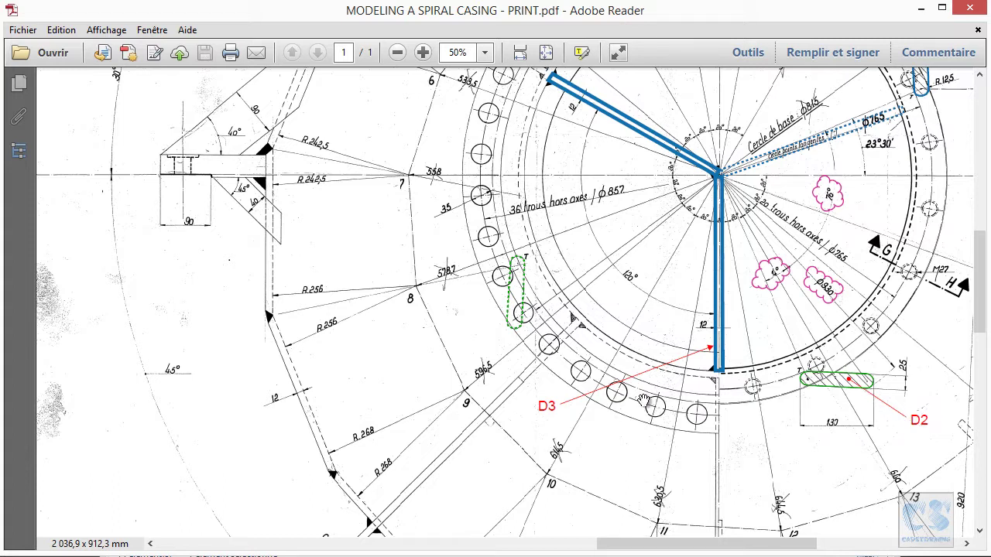
pyautogui.keyDown('ctrl'); pyautogui.scroll(-1, 663, 407); pyautogui.keyUp('ctrl')
pyautogui.keyDown('ctrl'); pyautogui.scroll(1, 755, 399); pyautogui.keyUp('ctrl')
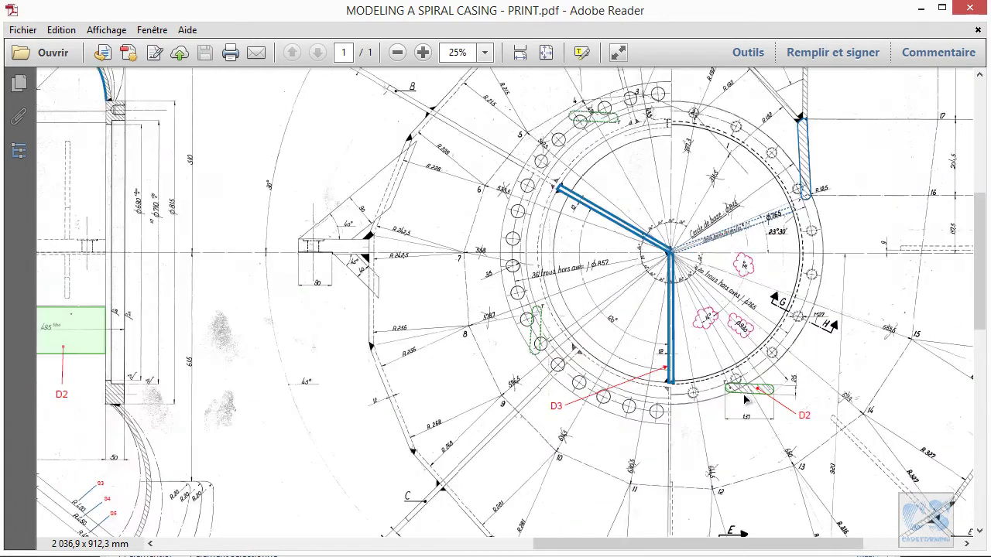
pyautogui.moveTo(323, 340); pyautogui.dragTo(604, 355)
pyautogui.hscroll(-2, 414, 392)
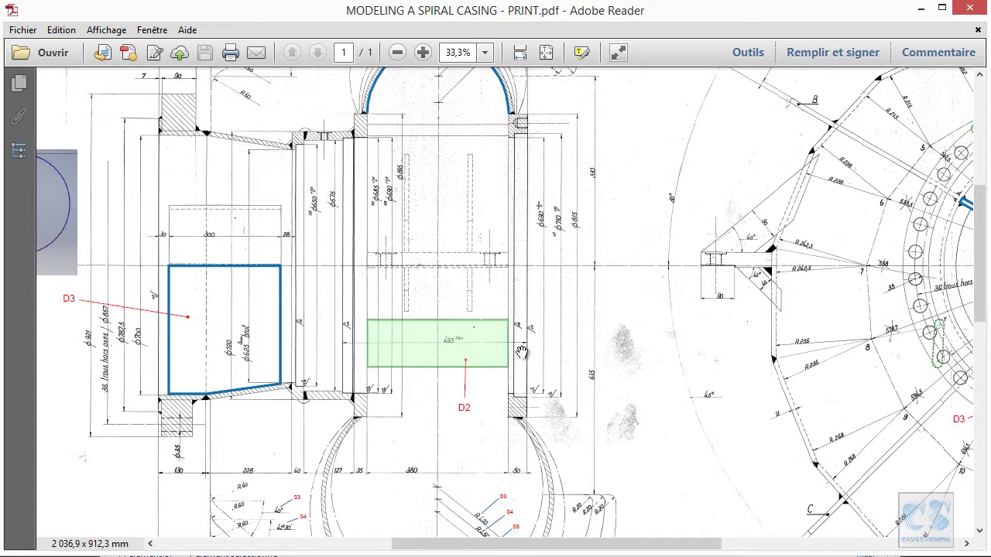
pyautogui.moveTo(762, 387); pyautogui.dragTo(365, 386)
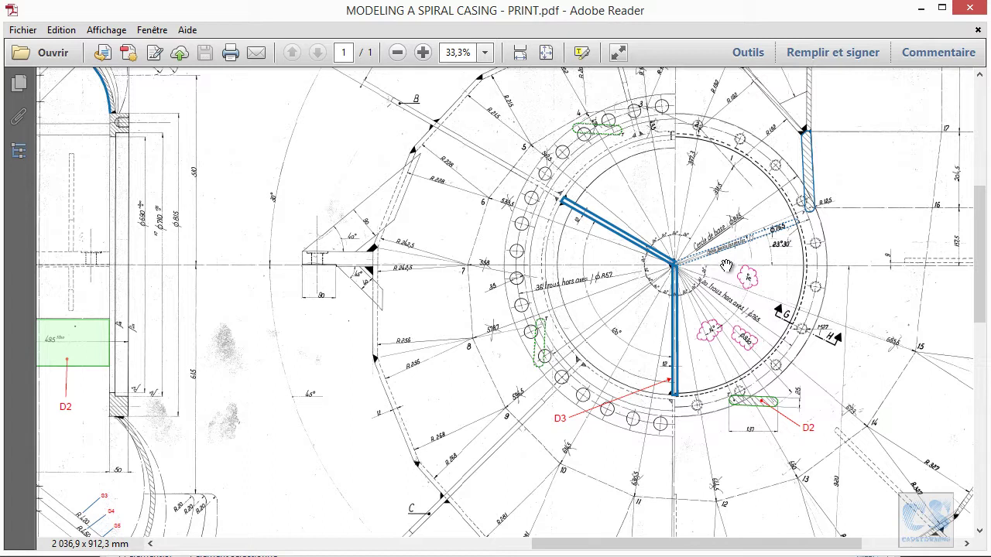
pyautogui.keyDown('ctrl'); pyautogui.scroll(3, 769, 366); pyautogui.keyUp('ctrl')
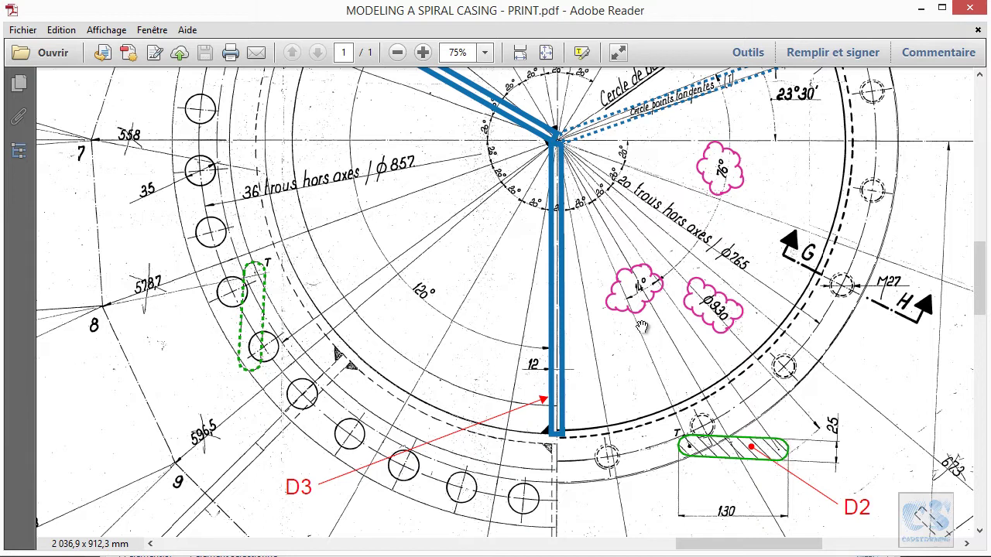
pyautogui.keyDown('ctrl'); pyautogui.scroll(-3, 680, 363); pyautogui.keyUp('ctrl')
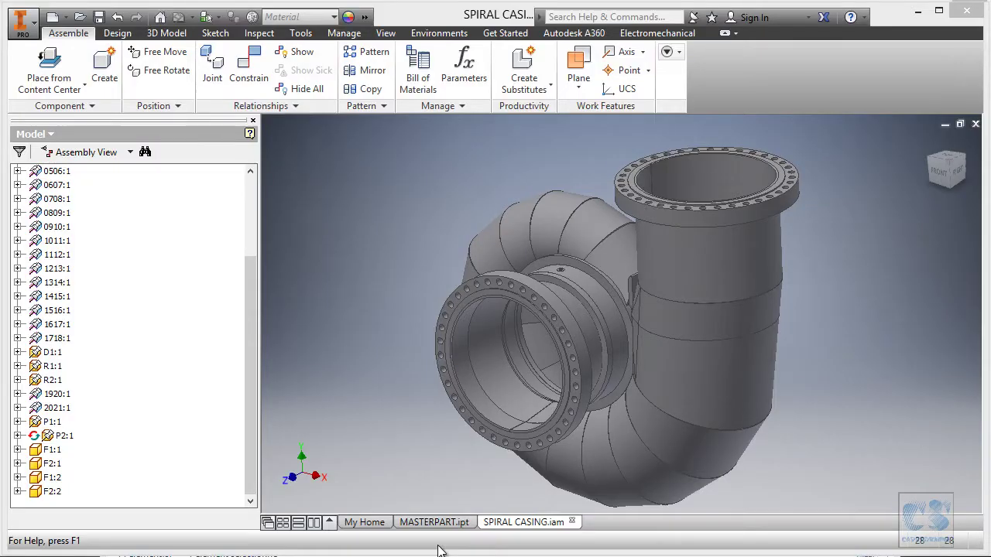
# Switch to MASTERPART.ipt in Inventor and start a new 2D sketch on the XY plane
pyautogui.click(444, 524)
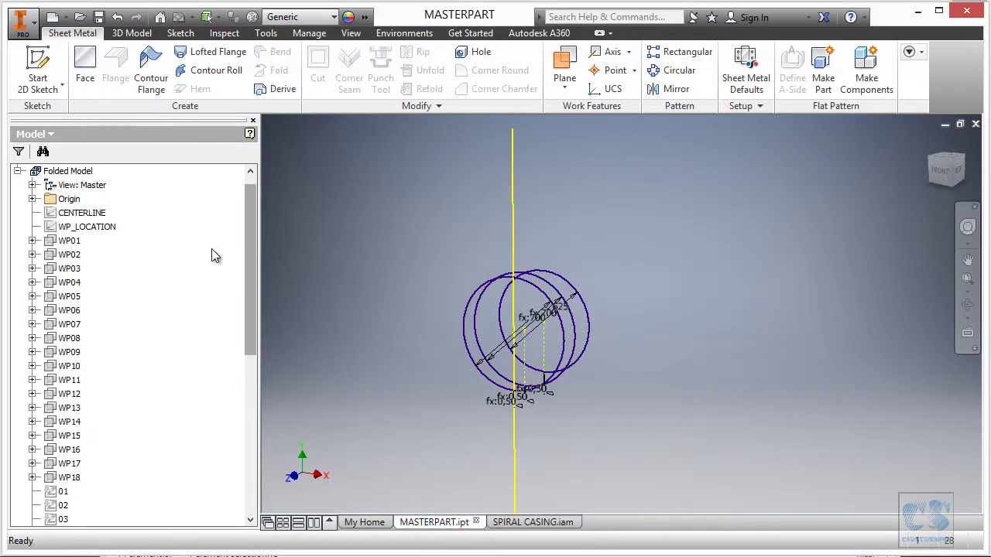
pyautogui.click(48, 68)
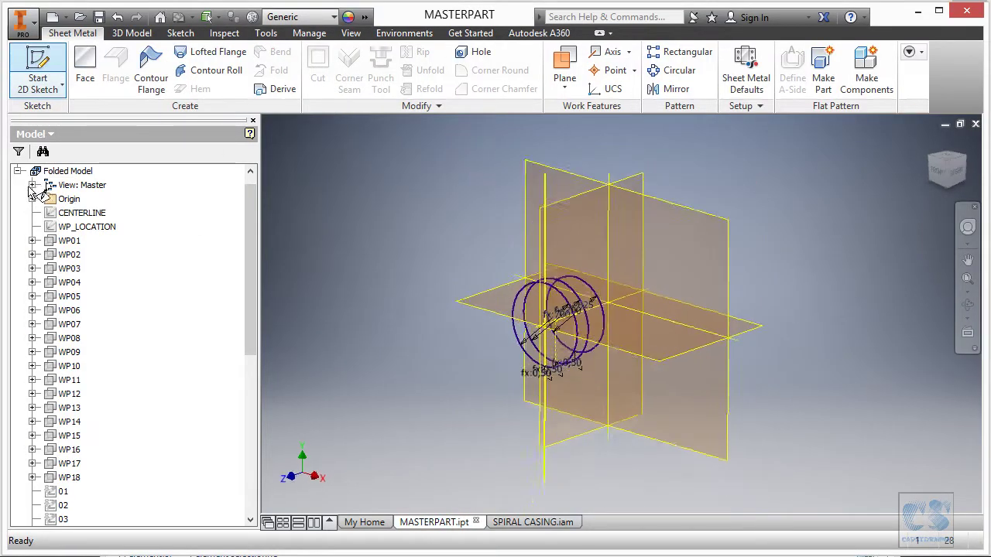
pyautogui.click(566, 182)
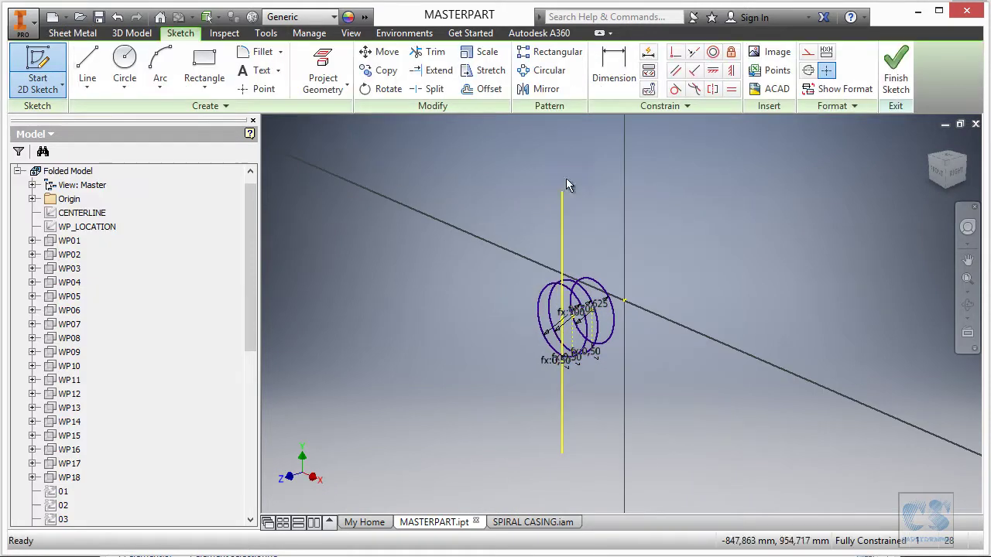
pyautogui.click(98, 229)
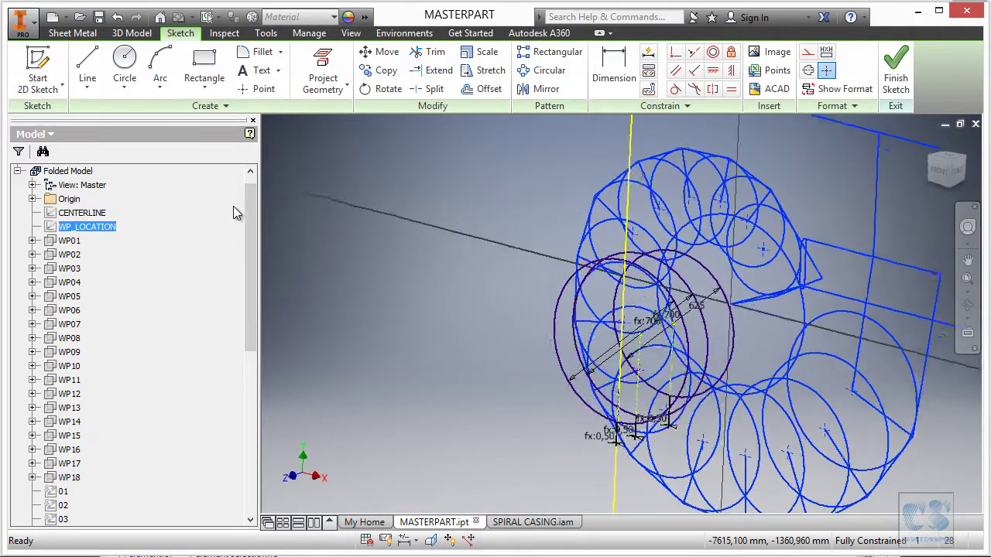
pyautogui.click(355, 202)
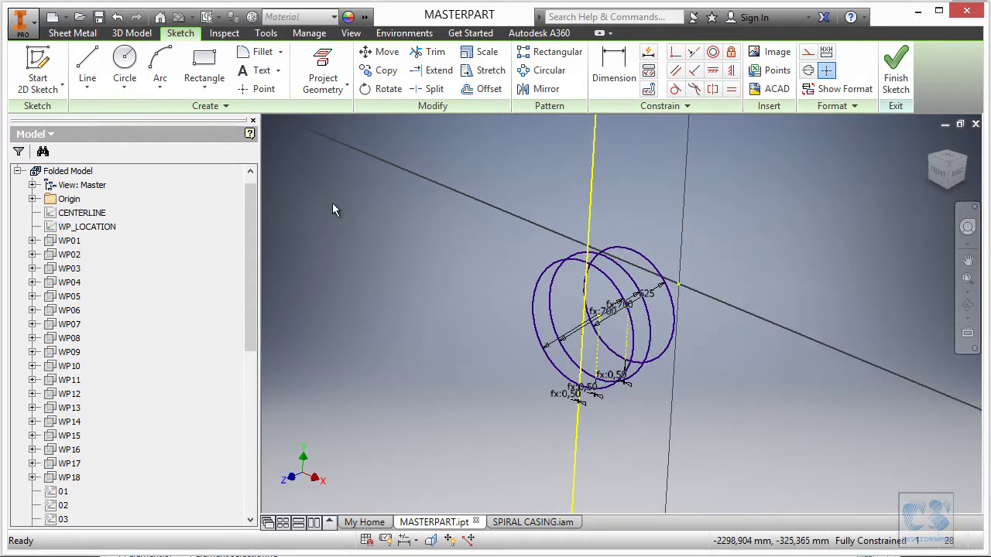
# Hide the three circle sketches 19, 20 and 21 while the new sketch is open
pyautogui.click(254, 377)
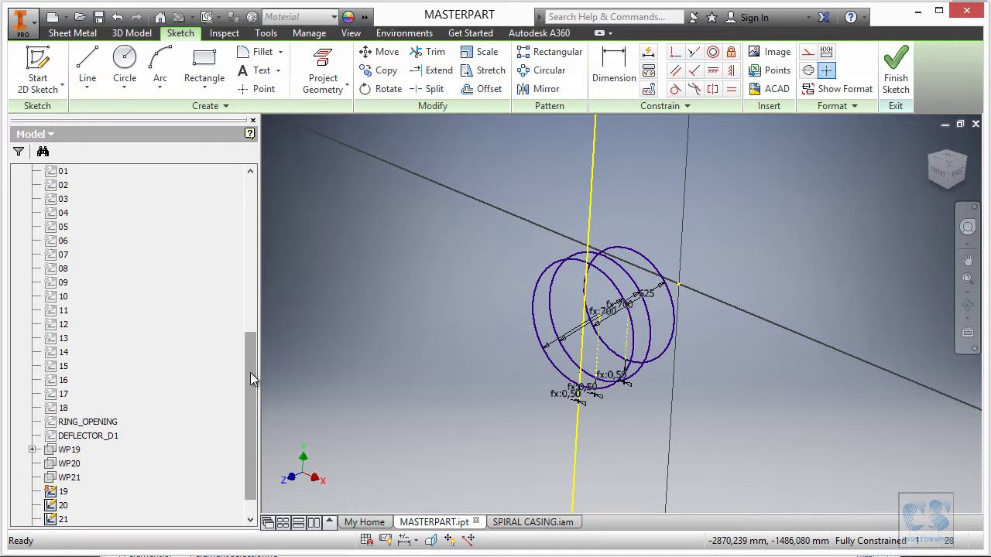
pyautogui.moveTo(250, 373); pyautogui.dragTo(249, 391)
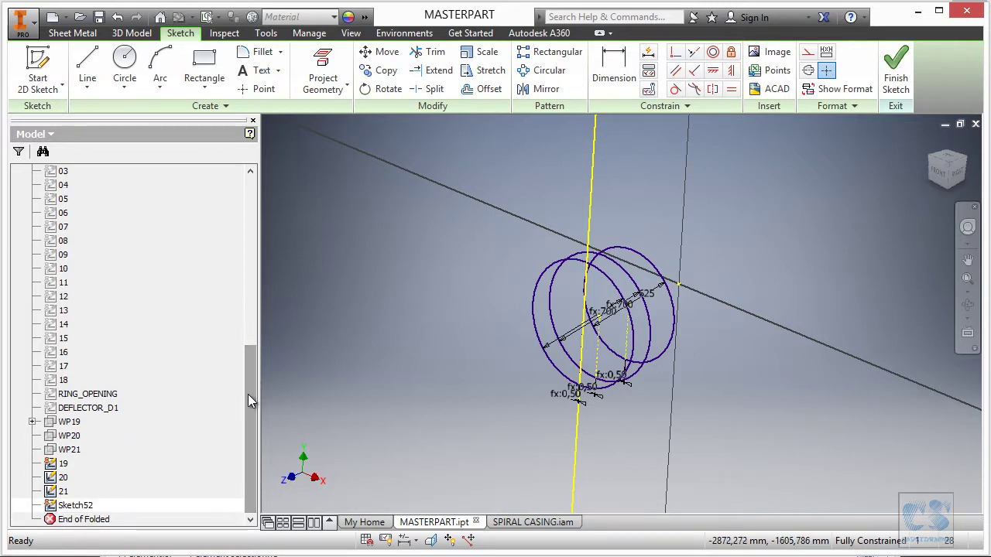
pyautogui.press('F5')
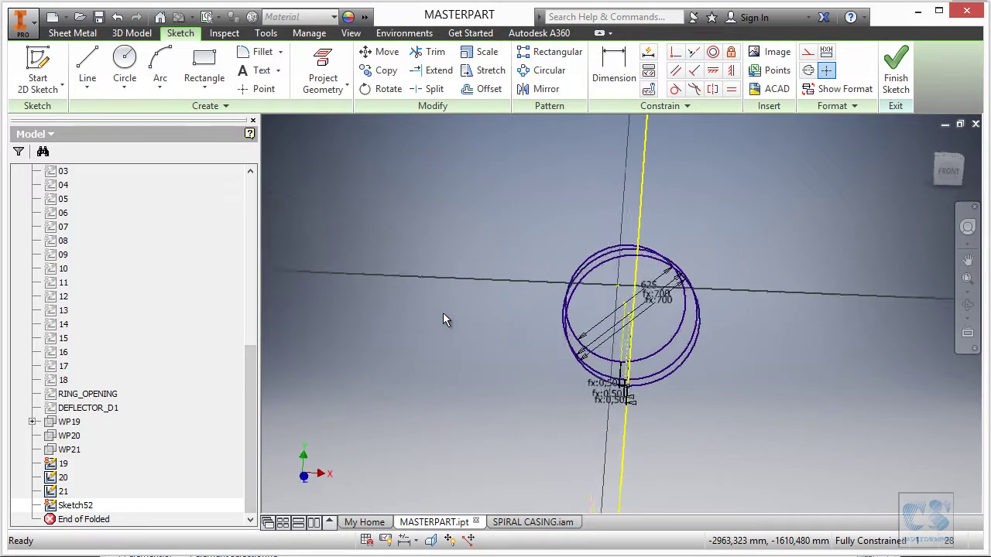
pyautogui.click(64, 467)
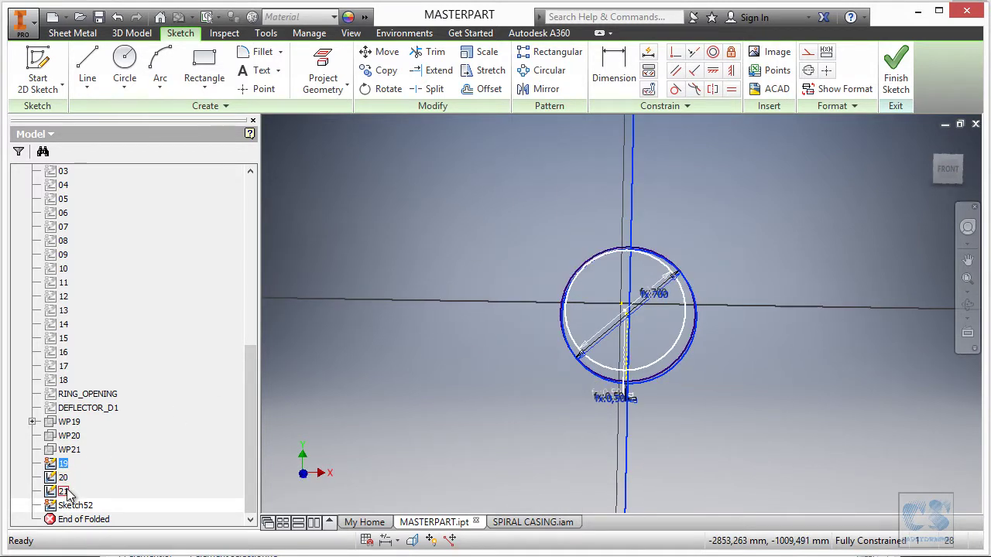
pyautogui.keyDown('shift'); pyautogui.click(65, 492); pyautogui.keyUp('shift')
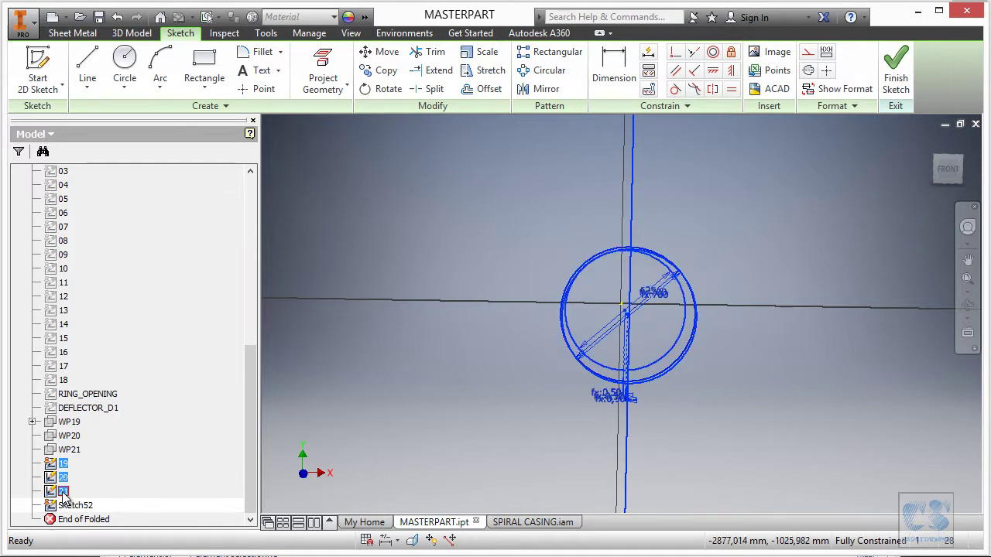
pyautogui.rightClick(66, 495)
pyautogui.click(344, 339)
pyautogui.rightClick(344, 339)
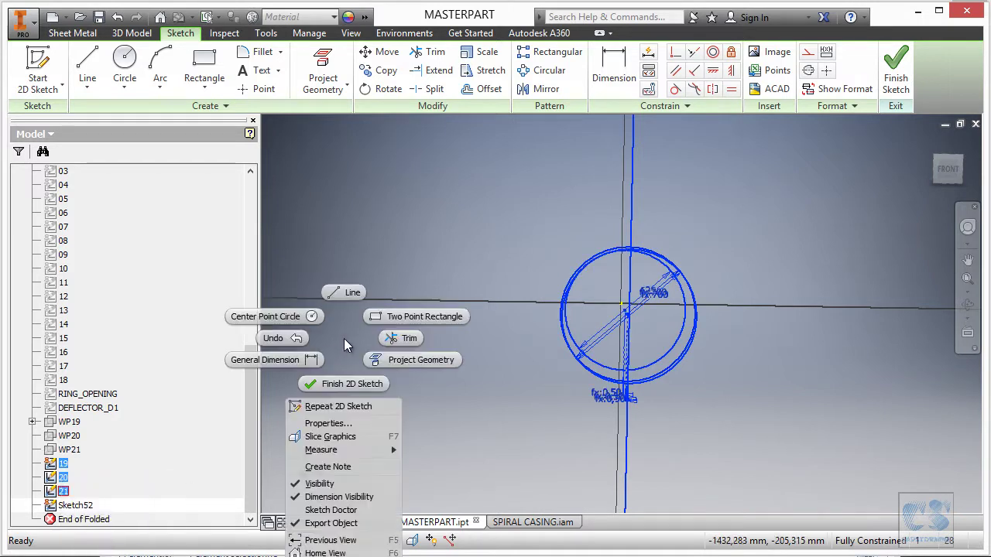
pyautogui.click(321, 483)
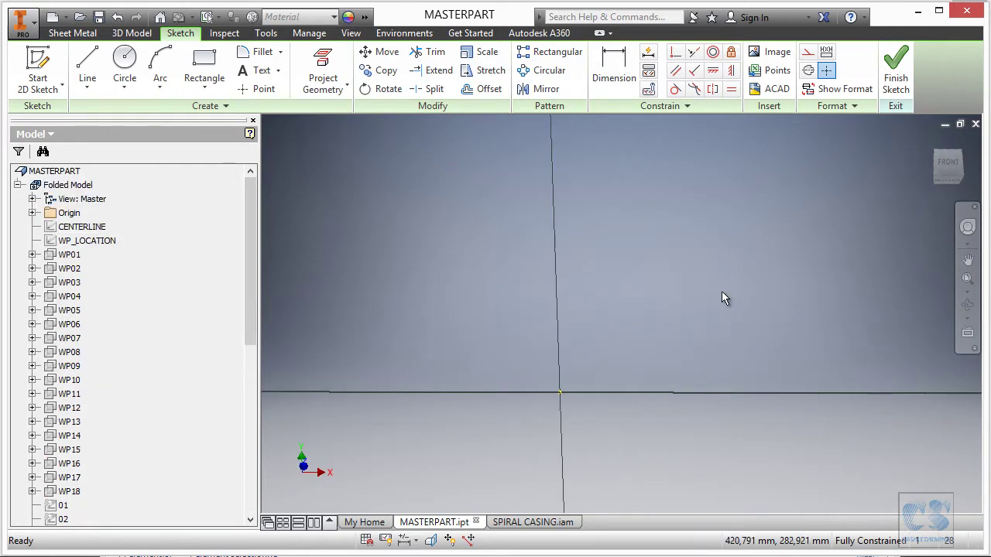
# Return to the print in Adobe Reader and examine D2's angles, construction diameters, tangent point T, length and thickness
pyautogui.hotkey('alt', 'Tab')
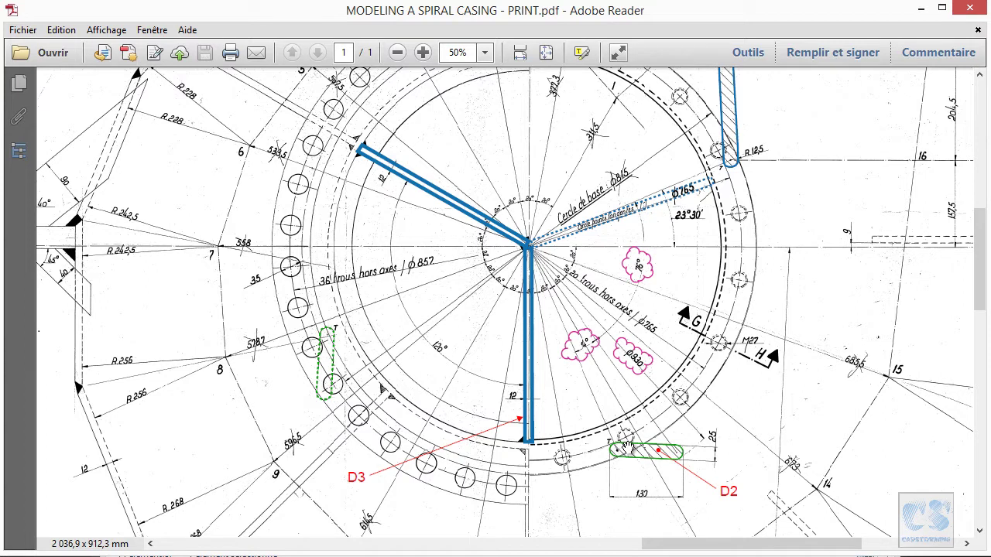
pyautogui.keyDown('ctrl'); pyautogui.scroll(3, 623, 448); pyautogui.keyUp('ctrl')
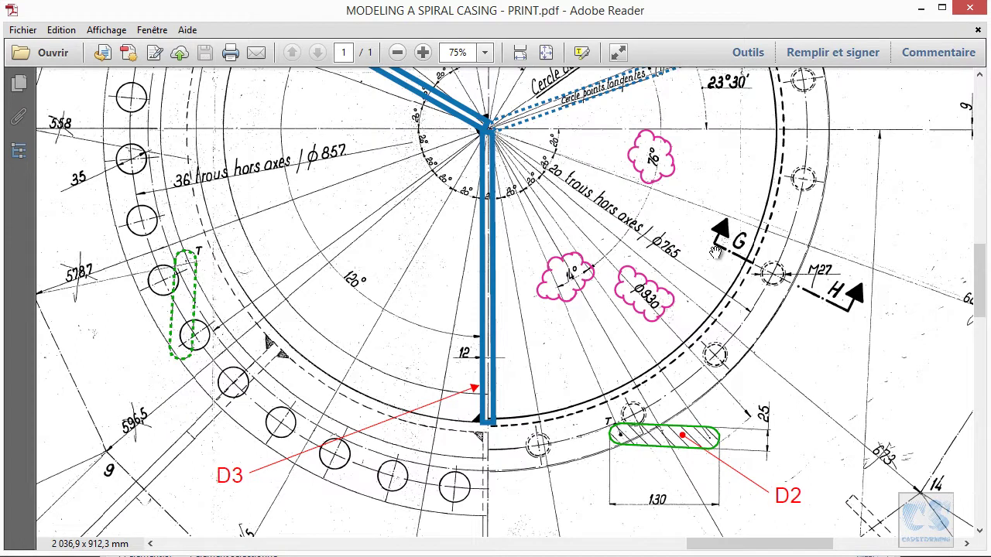
pyautogui.scroll(5, 799, 209)
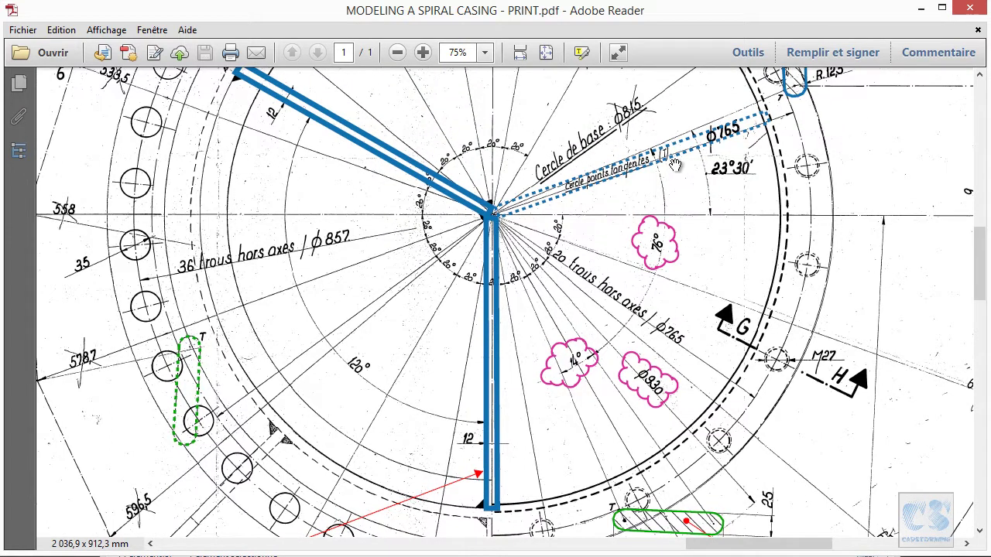
pyautogui.keyDown('ctrl'); pyautogui.scroll(3, 800, 207); pyautogui.keyUp('ctrl')
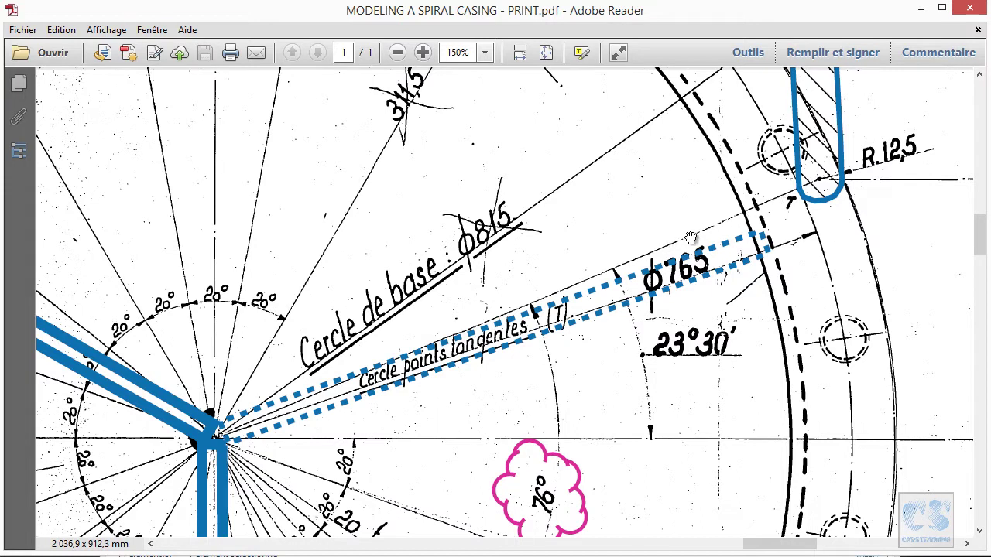
pyautogui.keyDown('ctrl'); pyautogui.scroll(-2, 668, 244); pyautogui.keyUp('ctrl')
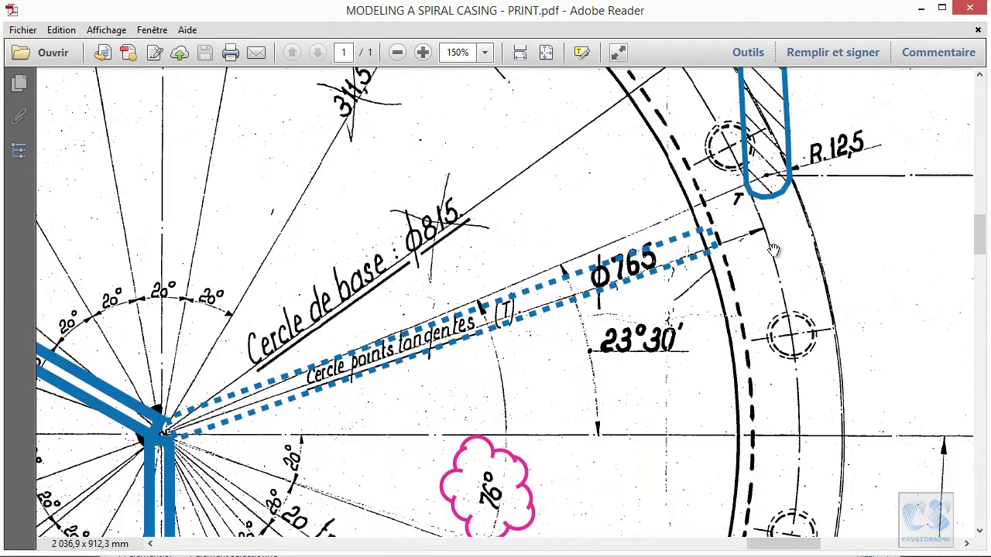
pyautogui.scroll(-3, 766, 249)
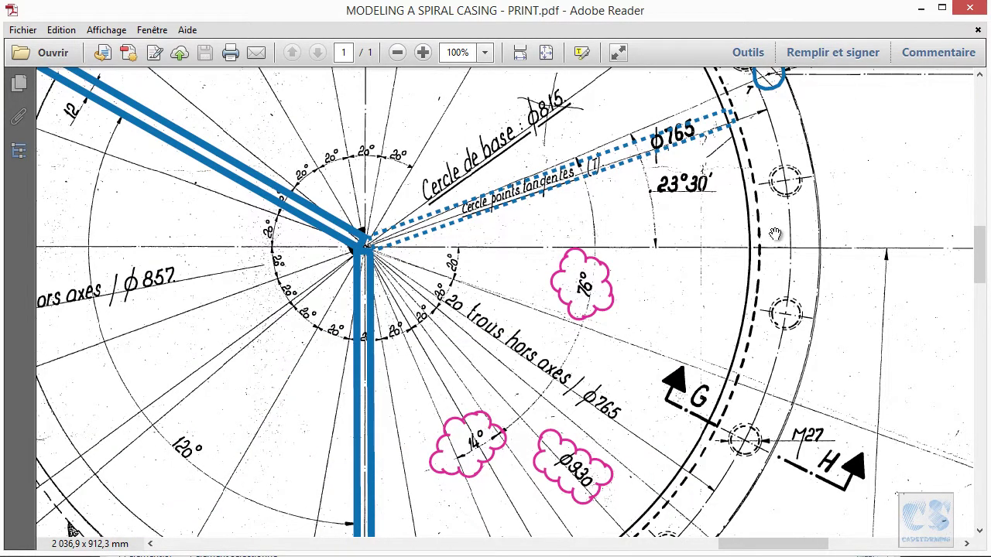
pyautogui.scroll(-2, 776, 233)
pyautogui.moveTo(702, 452); pyautogui.dragTo(755, 236)
pyautogui.keyDown('ctrl'); pyautogui.scroll(2, 600, 363); pyautogui.keyUp('ctrl')
pyautogui.keyDown('ctrl'); pyautogui.scroll(2, 581, 375); pyautogui.keyUp('ctrl')
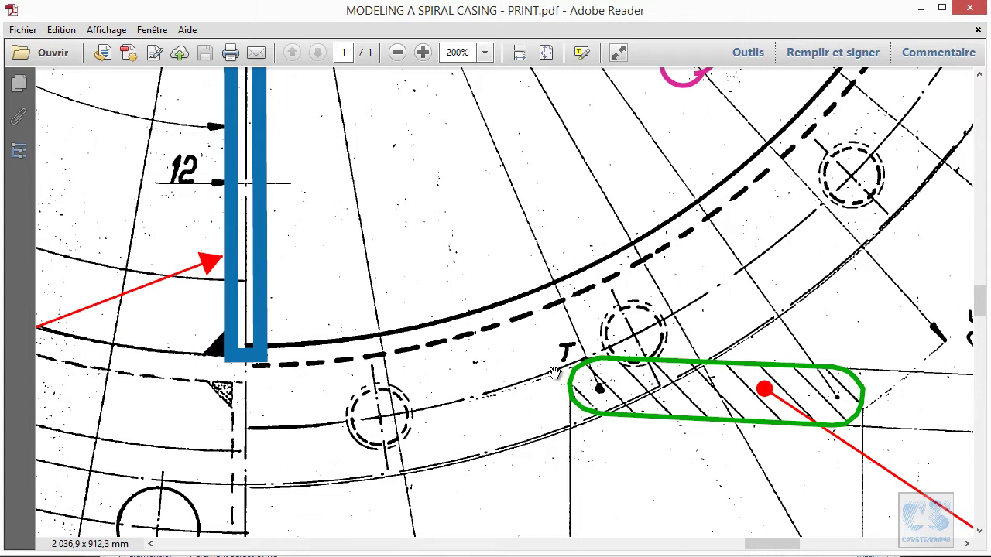
pyautogui.keyDown('ctrl'); pyautogui.scroll(-3, 554, 375); pyautogui.keyUp('ctrl')
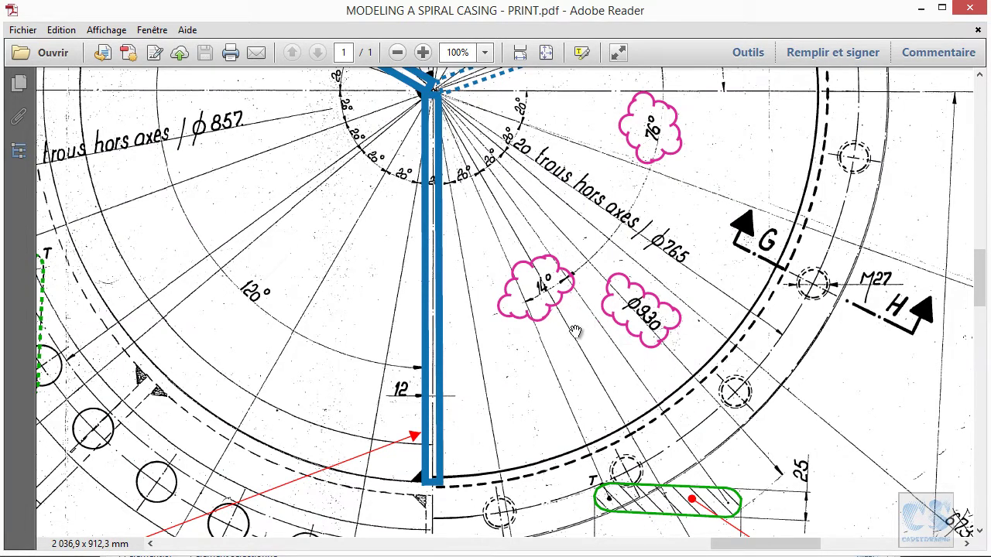
pyautogui.keyDown('ctrl'); pyautogui.scroll(-1, 574, 333); pyautogui.keyUp('ctrl')
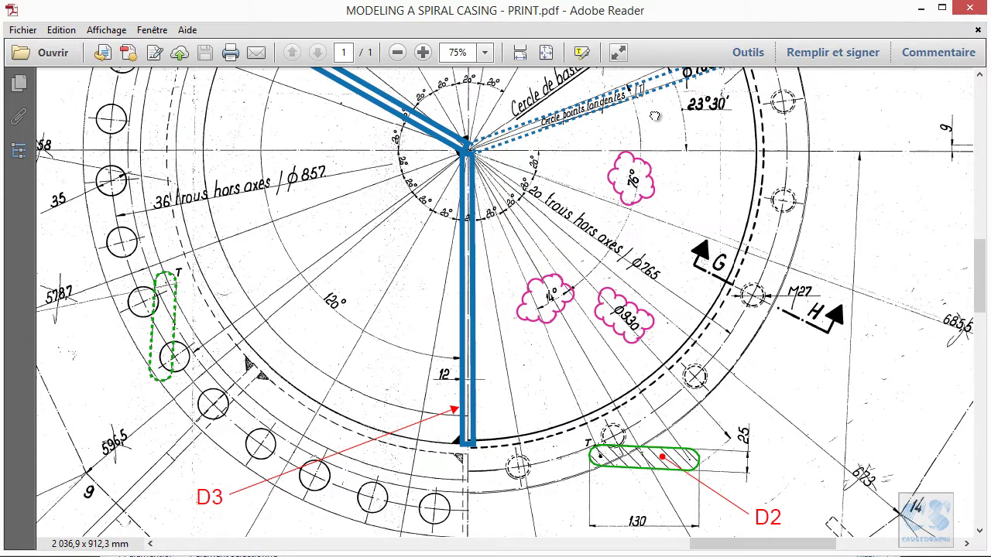
pyautogui.moveTo(654, 113); pyautogui.dragTo(651, 185)
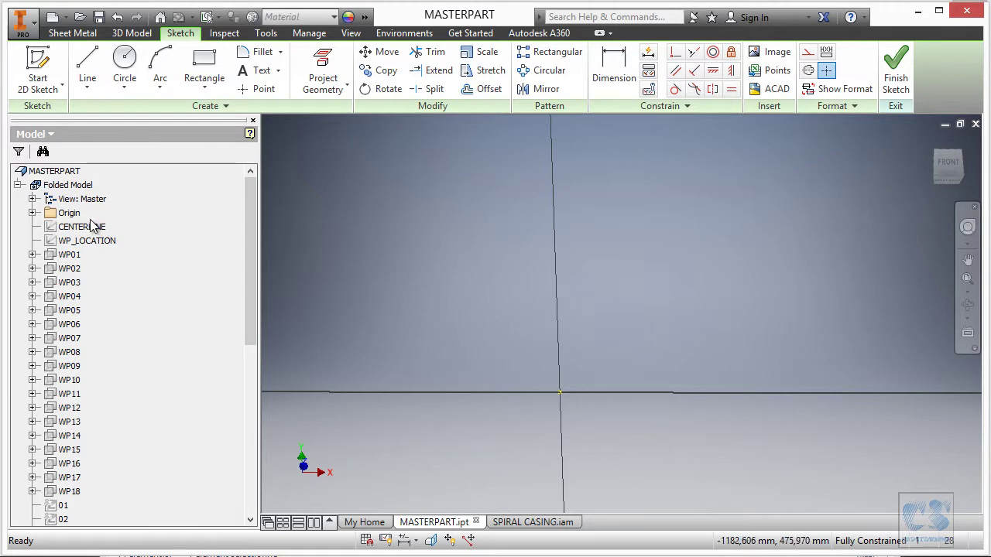
pyautogui.click(84, 226)
pyautogui.rightClick(85, 229)
pyautogui.click(130, 353)
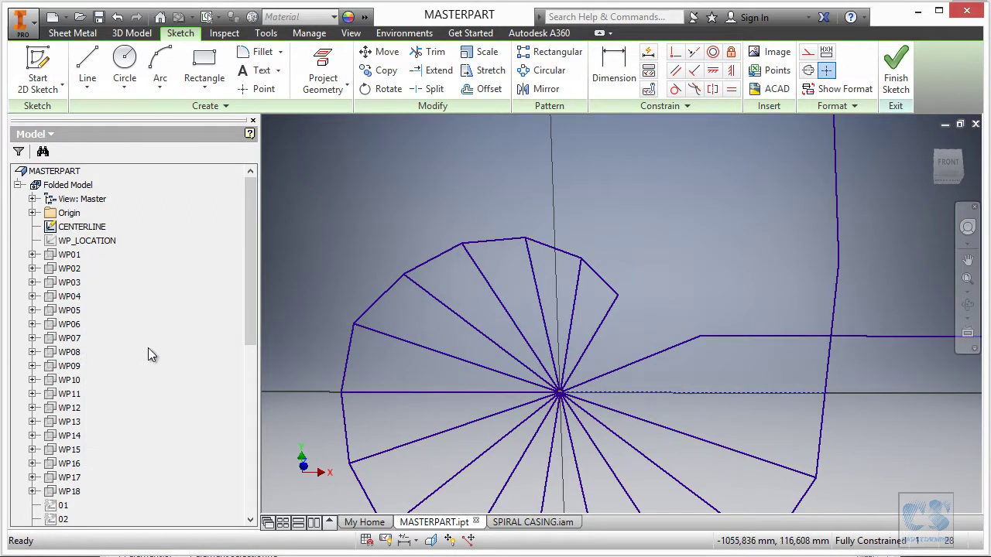
pyautogui.click(323, 74)
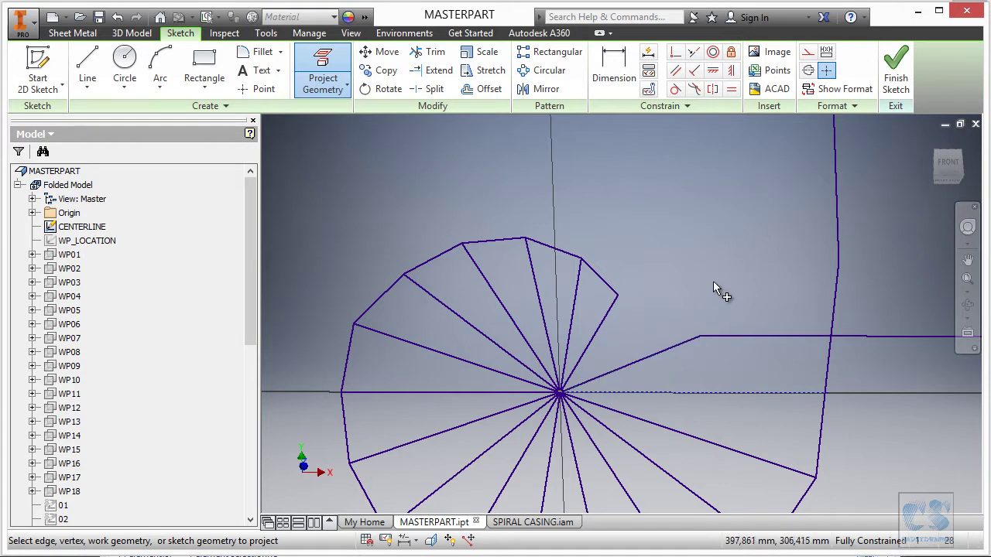
pyautogui.rightClick(707, 209)
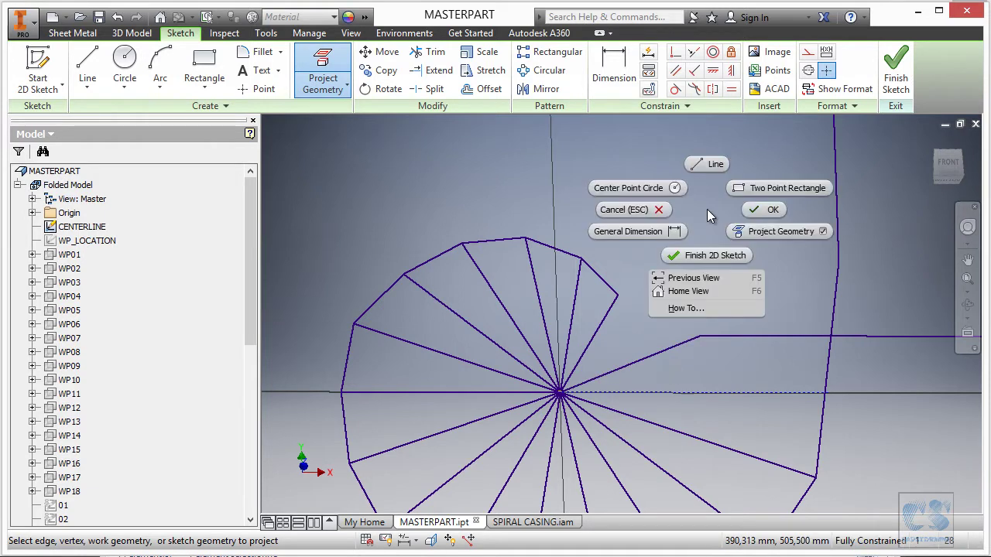
pyautogui.click(777, 209)
pyautogui.rightClick(83, 226)
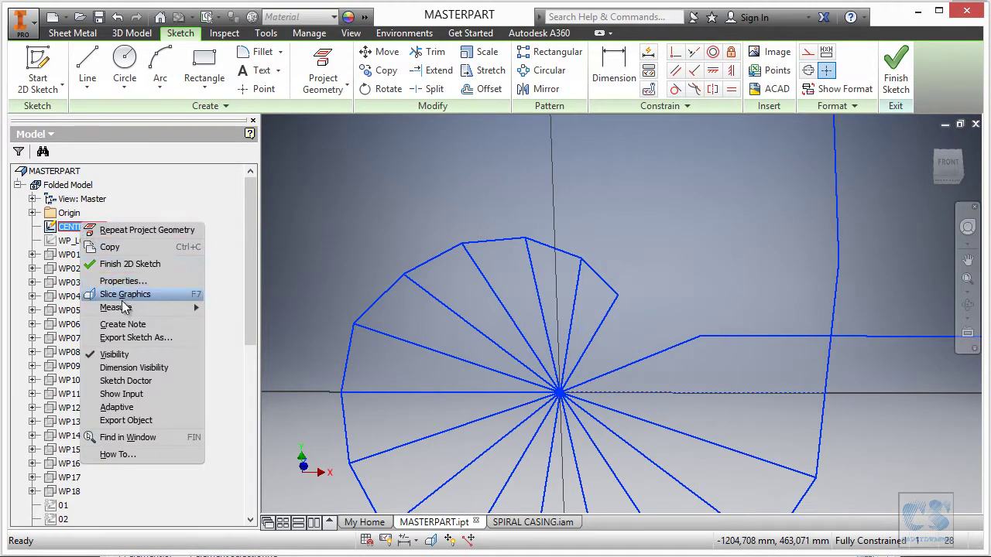
pyautogui.click(124, 356)
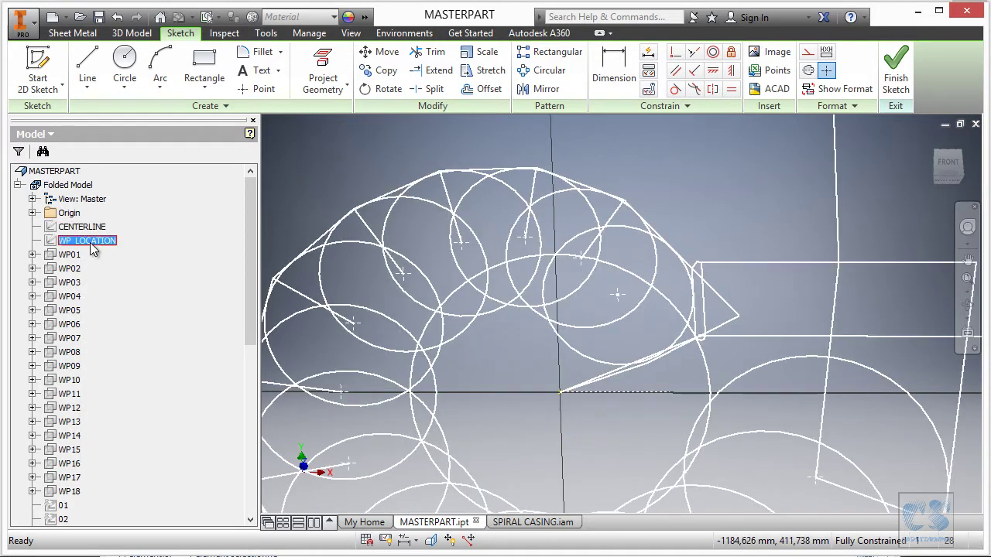
# Show the WP_LOCATION sketch and project its central circle and inclined radial line into the open sketch
pyautogui.rightClick(91, 244)
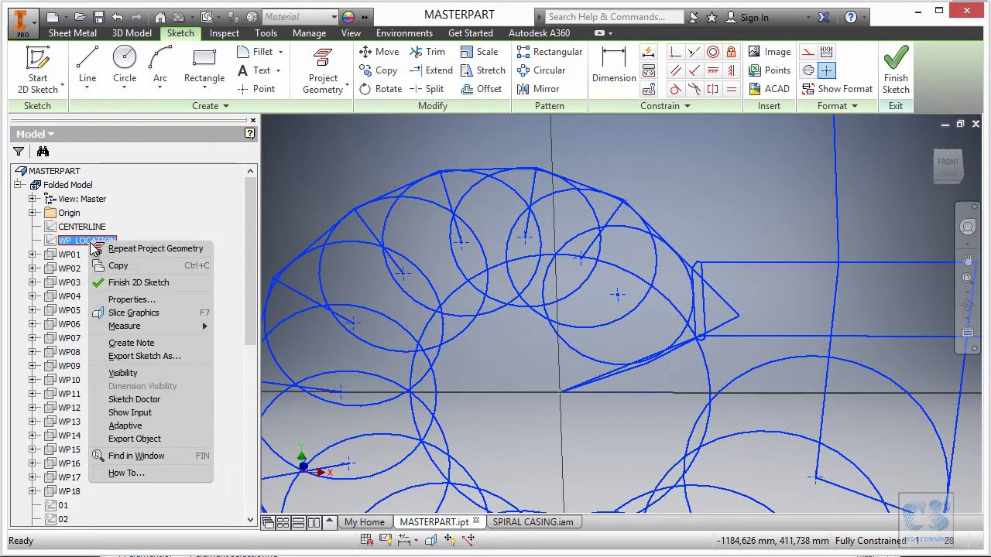
pyautogui.click(138, 373)
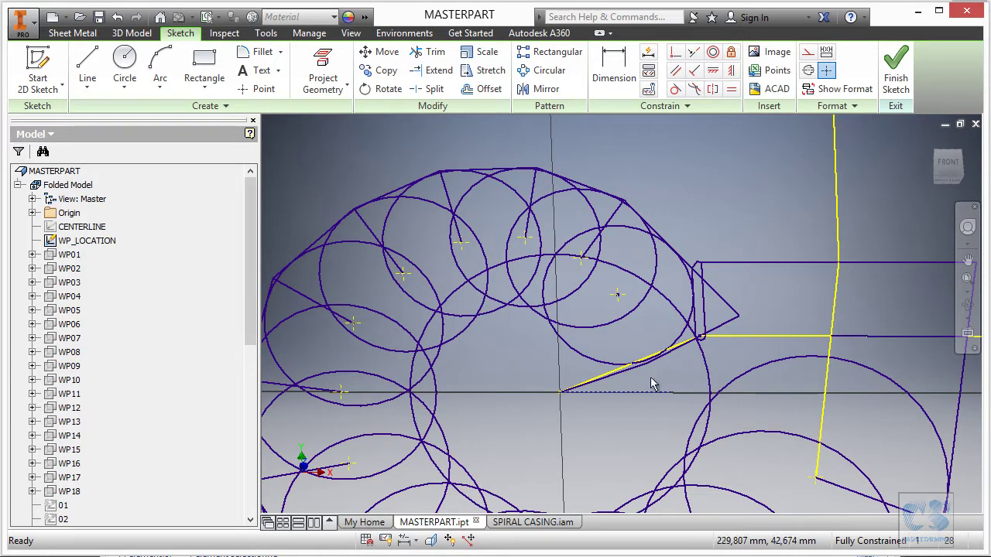
pyautogui.scroll(5, 706, 365)
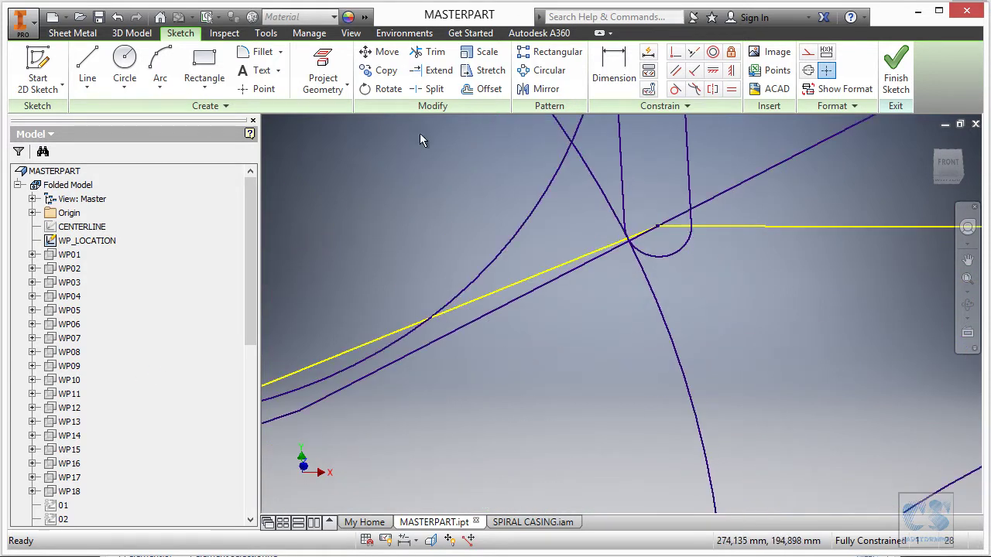
pyautogui.rightClick(352, 185)
pyautogui.click(417, 206)
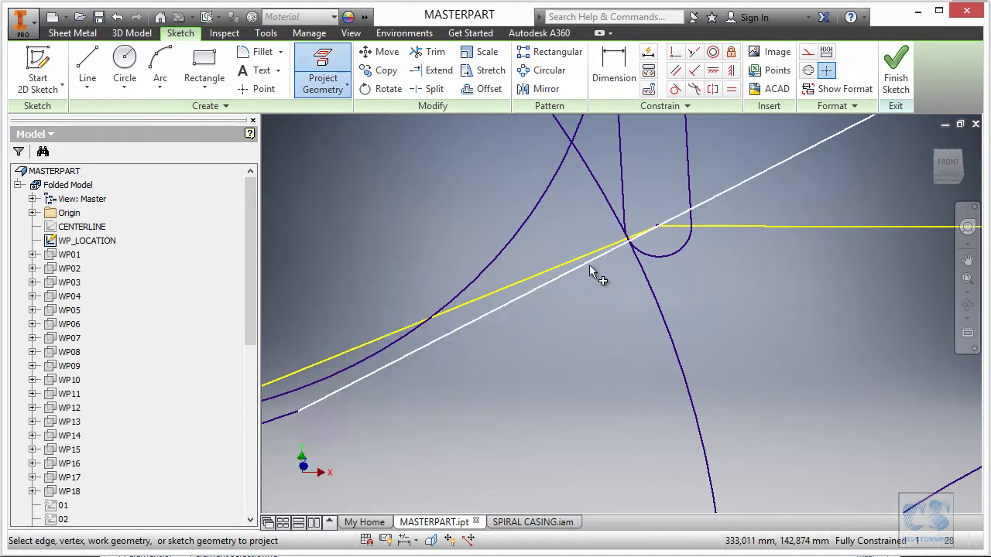
pyautogui.scroll(-4, 699, 295)
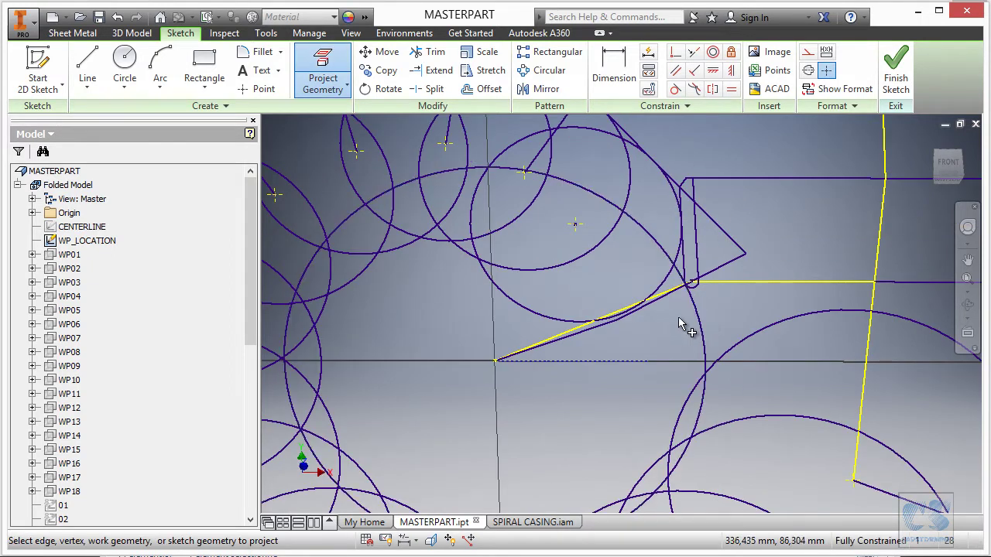
pyautogui.rightClick(457, 307)
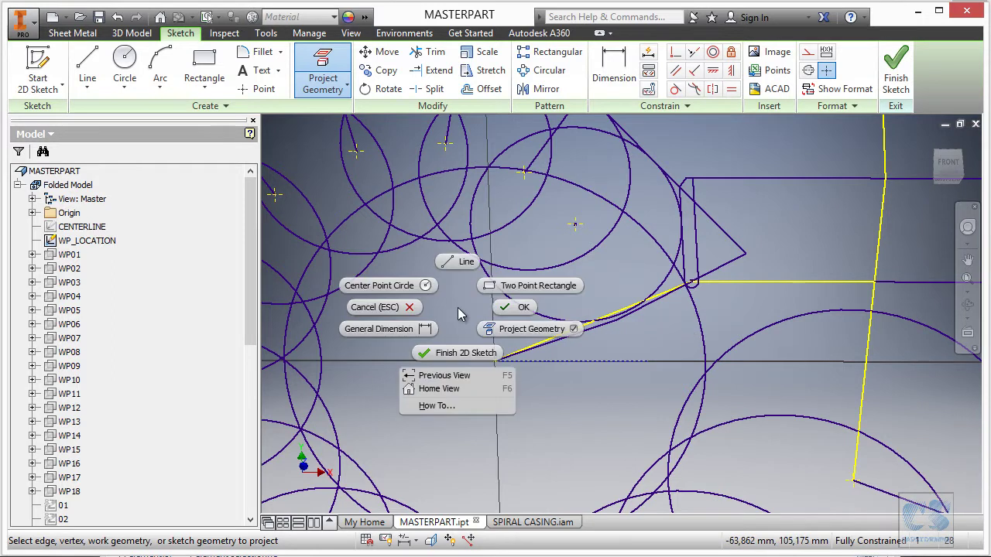
pyautogui.click(514, 307)
# Hide the WP_LOCATION sketch and square the view to the front of the sketch plane
pyautogui.rightClick(77, 241)
pyautogui.click(124, 369)
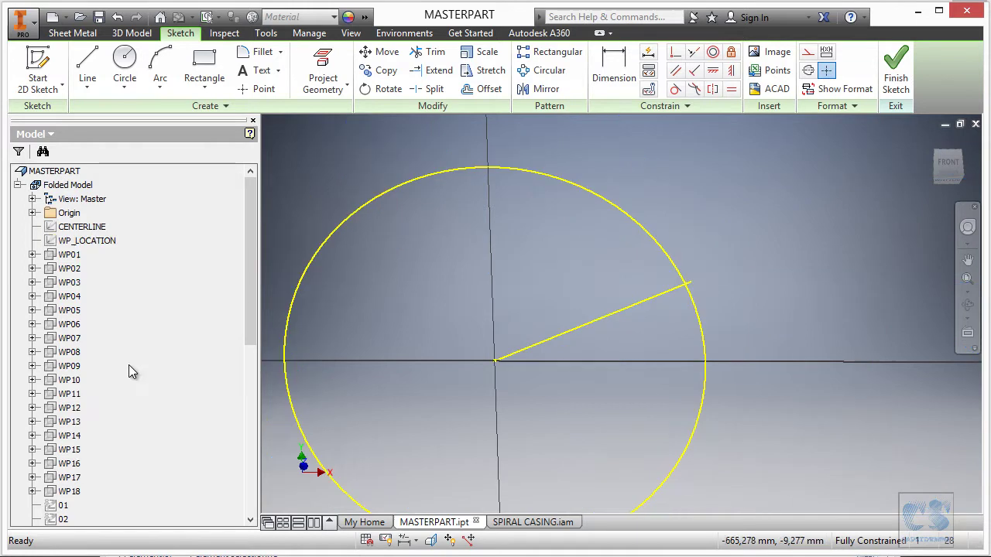
pyautogui.moveTo(755, 315); pyautogui.dragTo(785, 267, button='middle')
pyautogui.moveTo(946, 171); pyautogui.dragTo(949, 177)
pyautogui.click(949, 167)
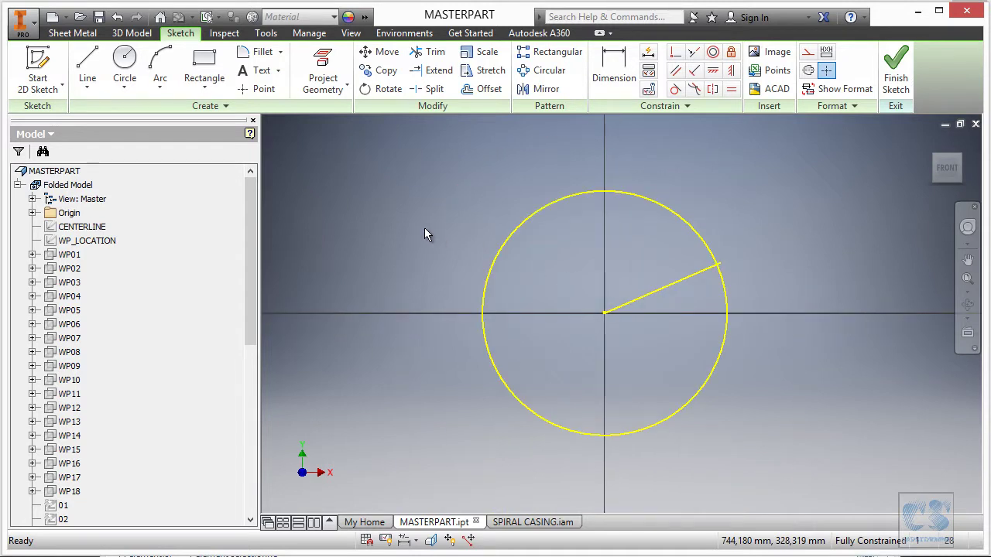
# Switch to the print in Adobe Reader and check D2's construction angles and circle diameter
pyautogui.hotkey('alt', 'Tab')
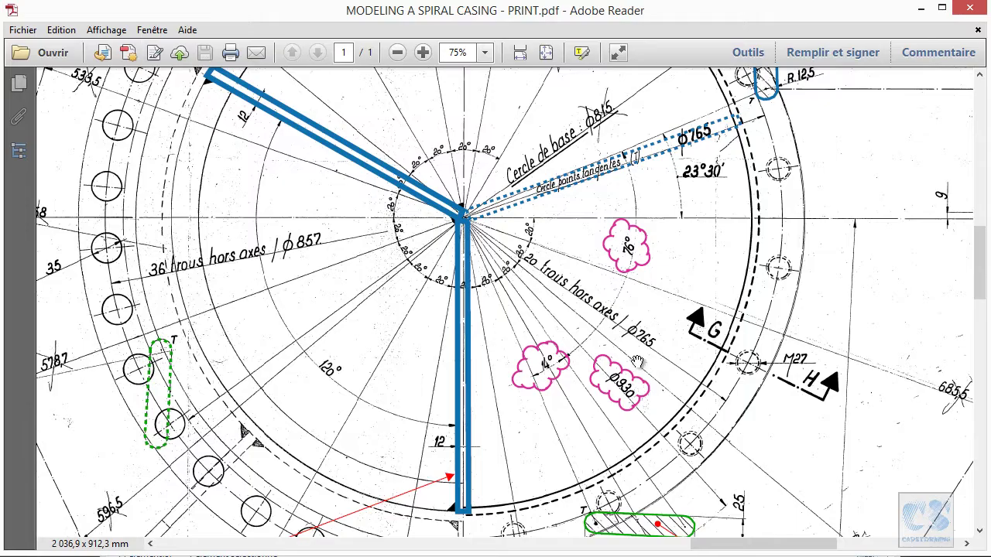
pyautogui.keyDown('ctrl'); pyautogui.scroll(-1, 593, 317); pyautogui.keyUp('ctrl')
pyautogui.keyDown('ctrl'); pyautogui.scroll(1, 610, 365); pyautogui.keyUp('ctrl')
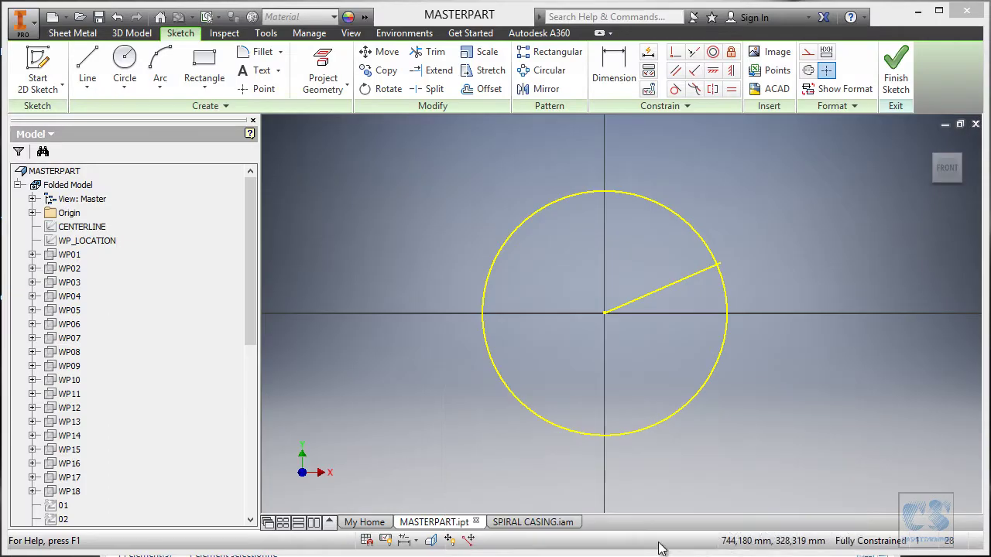
# Back in Inventor's MASTERPART sketch, draw a 930 mm diameter circle centred on the origin
pyautogui.rightClick(370, 180)
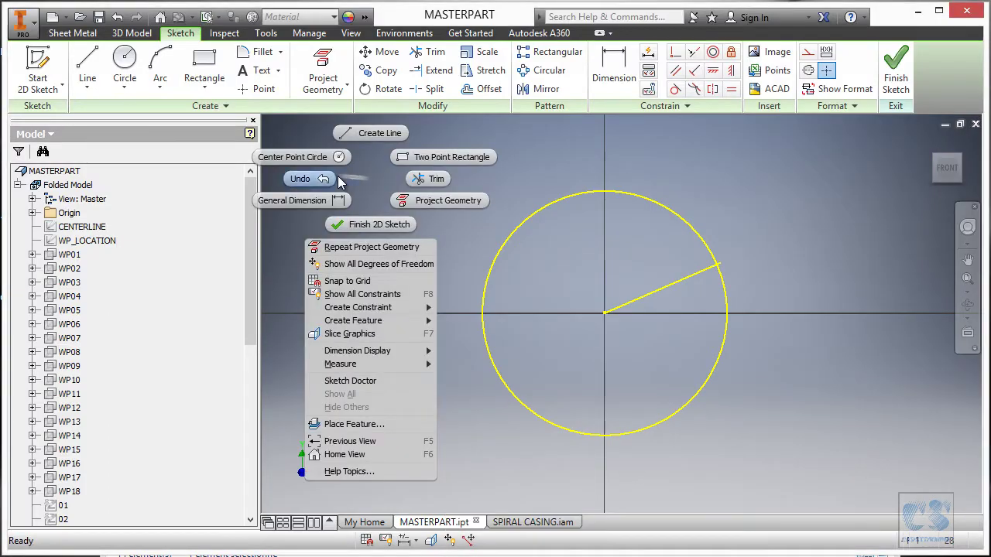
pyautogui.click(327, 156)
pyautogui.click(604, 313)
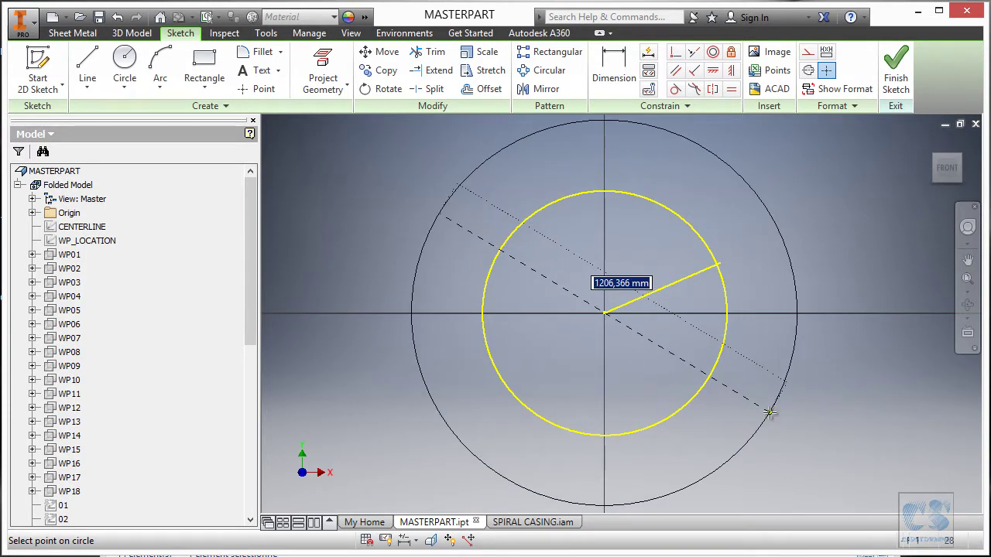
pyautogui.write('930')
pyautogui.press('Return')
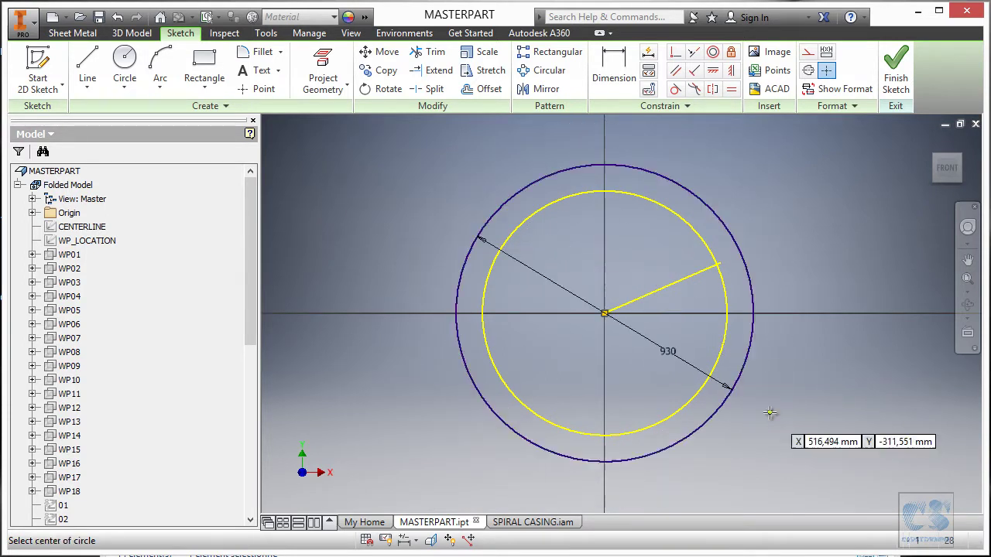
# Draw two separate lines from the origin into the circle's lower-right quadrant, ending between the projected circle and the 930 mm circle
pyautogui.rightClick(686, 155)
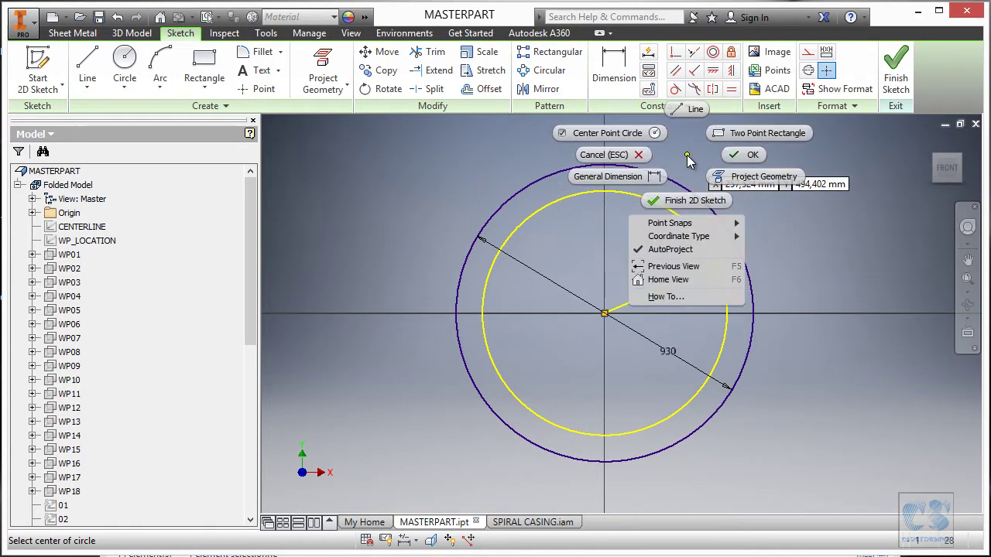
pyautogui.click(686, 109)
pyautogui.scroll(5, 618, 321)
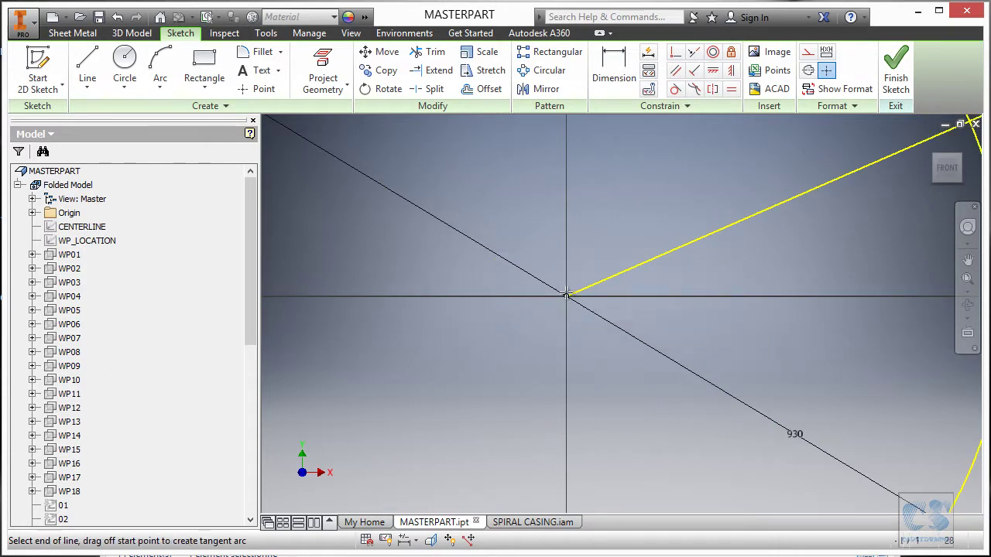
pyautogui.click(568, 296)
pyautogui.scroll(-5, 568, 302)
pyautogui.scroll(4, 650, 387)
pyautogui.click(662, 380)
pyautogui.scroll(-3, 666, 379)
pyautogui.rightClick(720, 352)
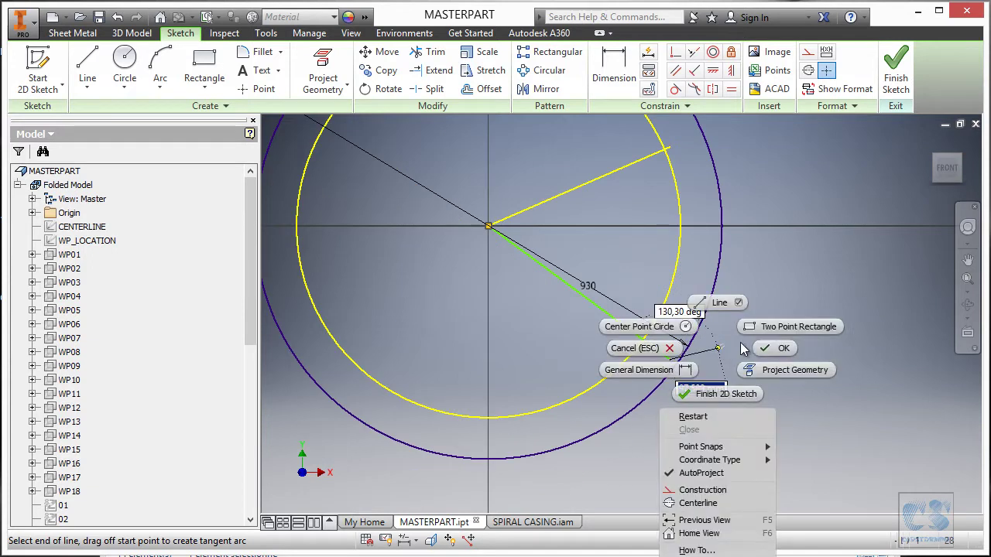
pyautogui.click(720, 301)
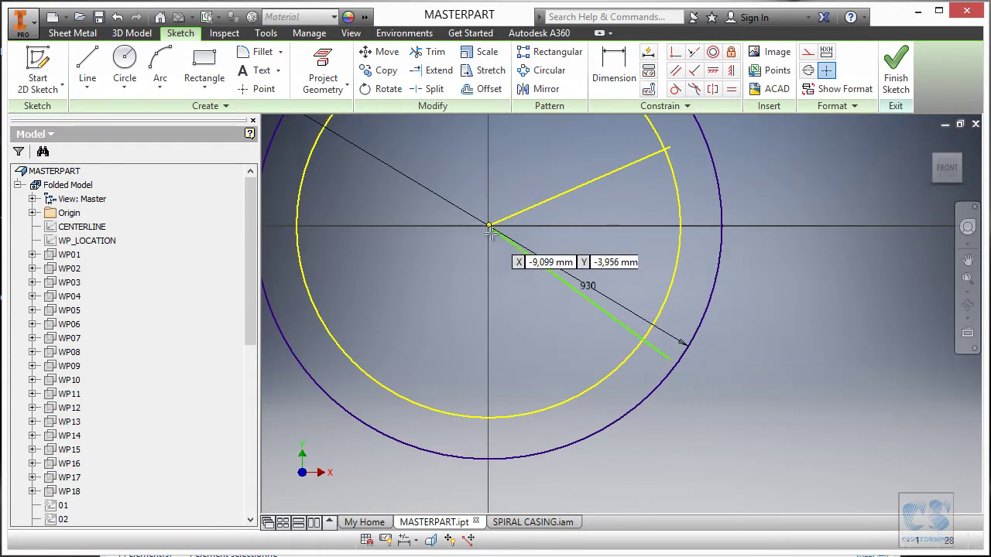
pyautogui.click(488, 226)
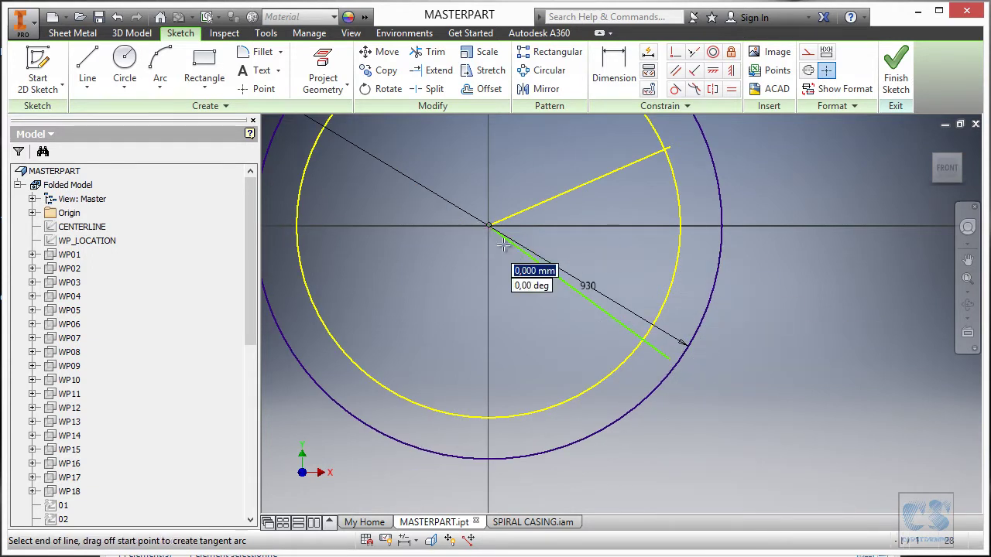
# Dimension the angle between the projected radial line and the first new line as 76 degrees
pyautogui.rightClick(605, 402)
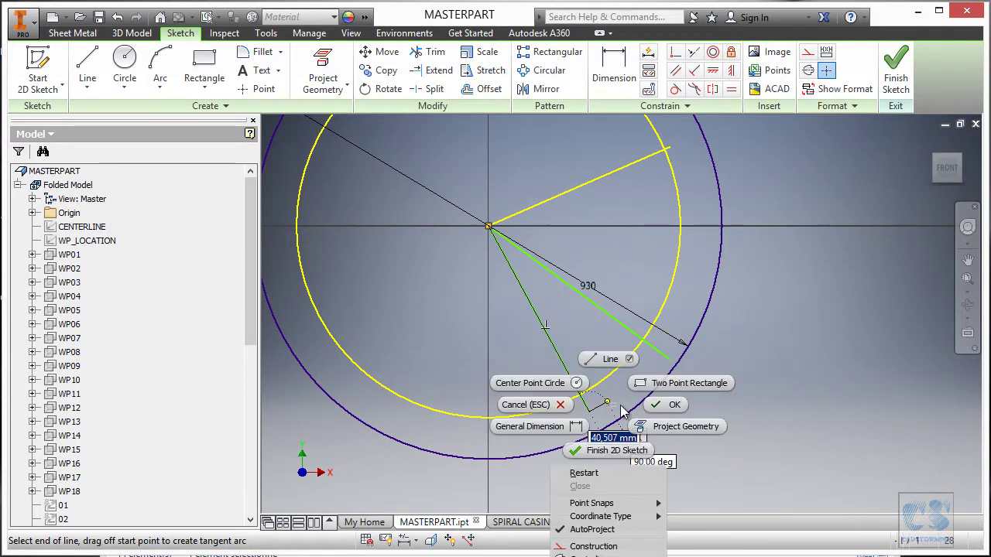
pyautogui.click(560, 428)
pyautogui.click(569, 196)
pyautogui.click(552, 274)
pyautogui.click(628, 257)
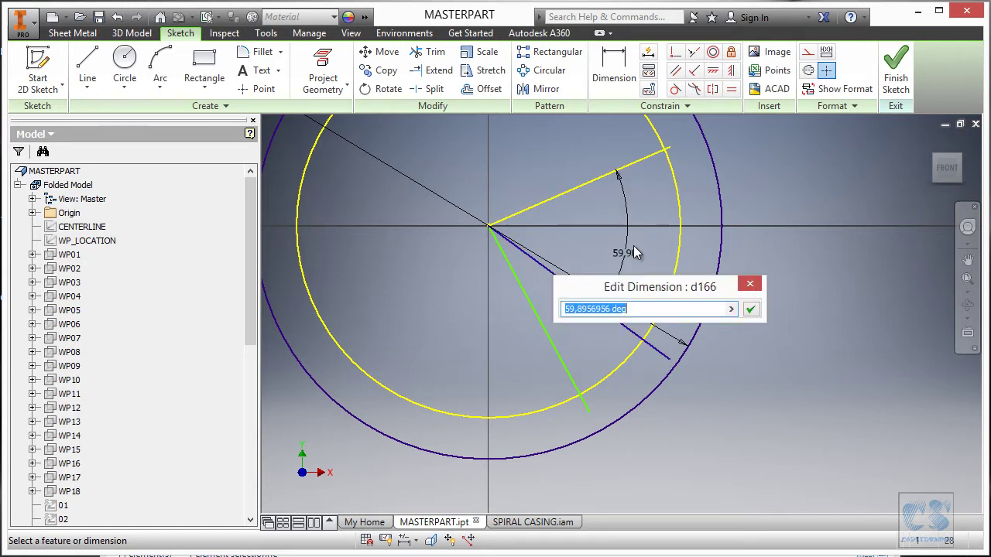
pyautogui.write('76')
pyautogui.press('Return')
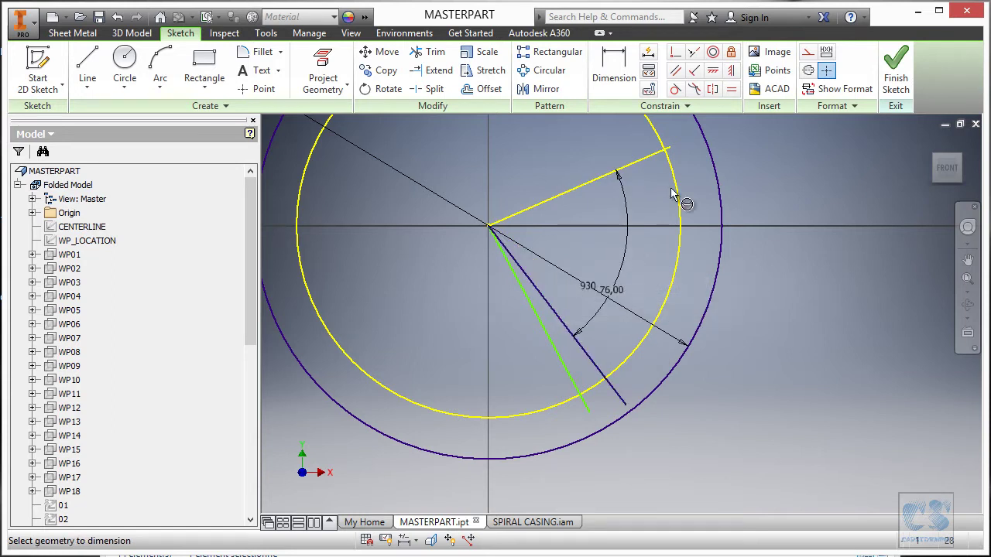
# Dimension the angle between the two new radial lines as 14 degrees
pyautogui.scroll(3, 591, 339)
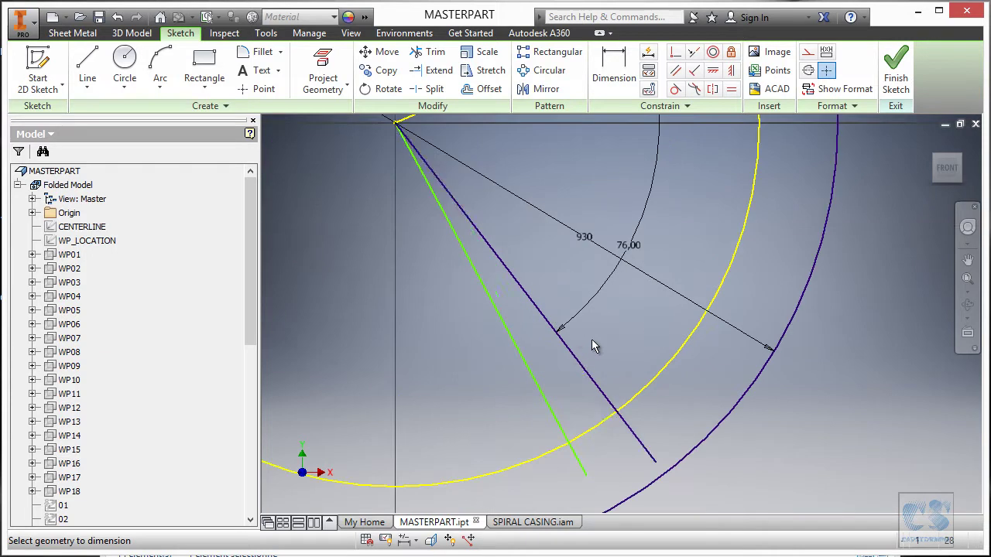
pyautogui.click(540, 391)
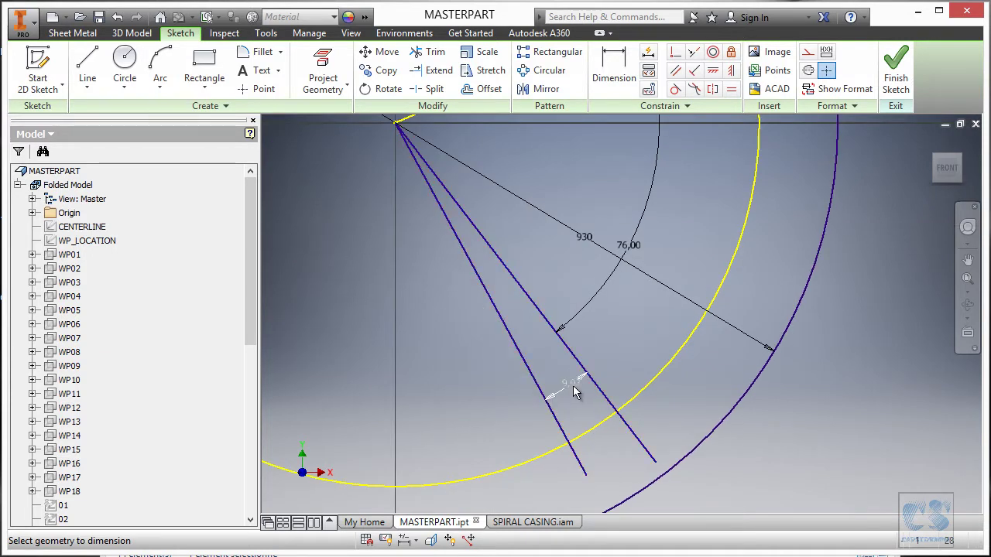
pyautogui.click(573, 390)
pyautogui.write('14')
pyautogui.press('Return')
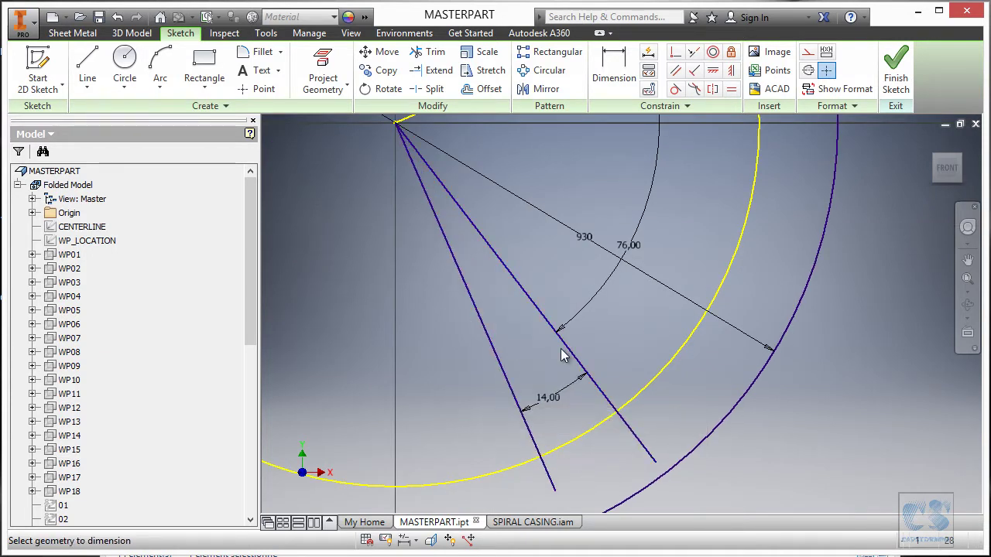
# Examine D2's rounded profile, end centres and tangent point T on the print in Adobe Reader
pyautogui.scroll(-5, 564, 355)
pyautogui.scroll(5, 563, 408)
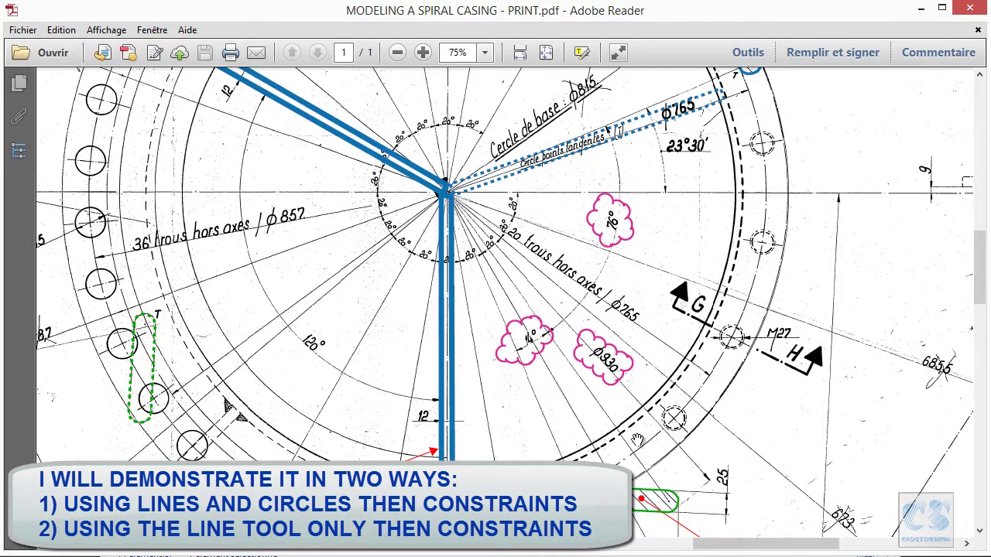
pyautogui.scroll(-2, 581, 368)
pyautogui.keyDown('ctrl'); pyautogui.scroll(3, 581, 367); pyautogui.keyUp('ctrl')
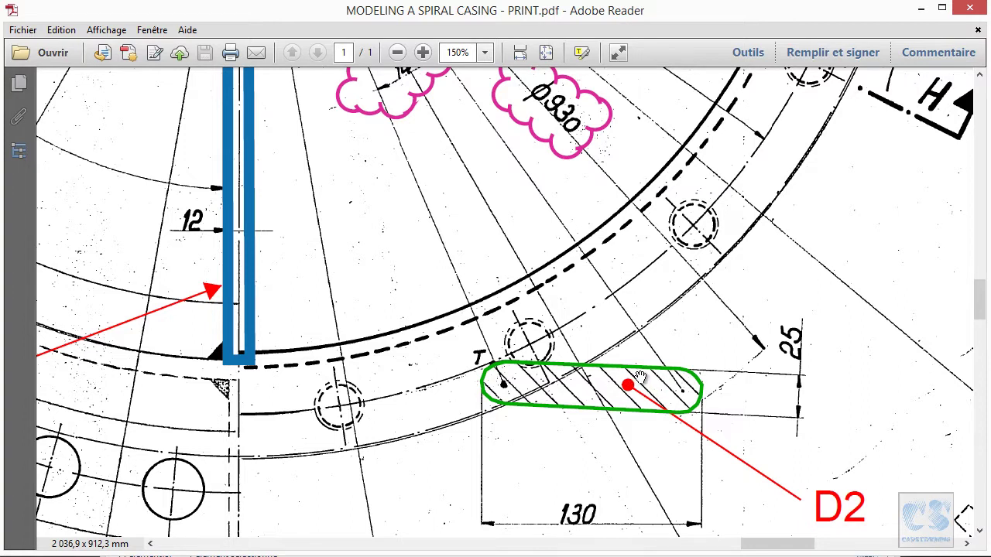
pyautogui.keyDown('ctrl'); pyautogui.scroll(-1, 626, 428); pyautogui.keyUp('ctrl')
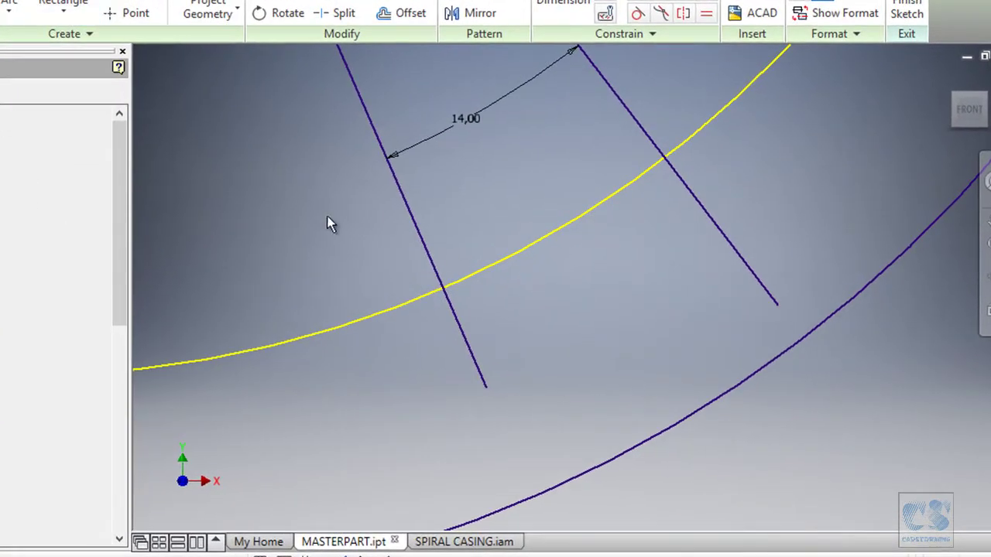
# Back in Inventor, draw a circle centred on the free end of each of the two radial lines
pyautogui.rightClick(368, 236)
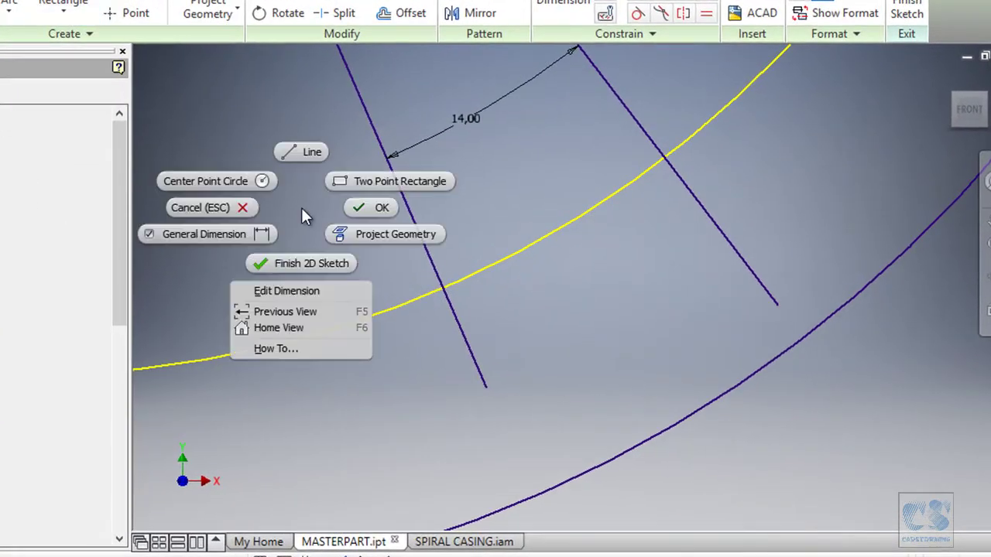
pyautogui.click(237, 182)
pyautogui.click(486, 387)
pyautogui.click(535, 366)
pyautogui.click(778, 304)
pyautogui.click(802, 238)
# Connect the two end circles with an upper and a lower line, placing each line's endpoints on the circles
pyautogui.rightClick(815, 165)
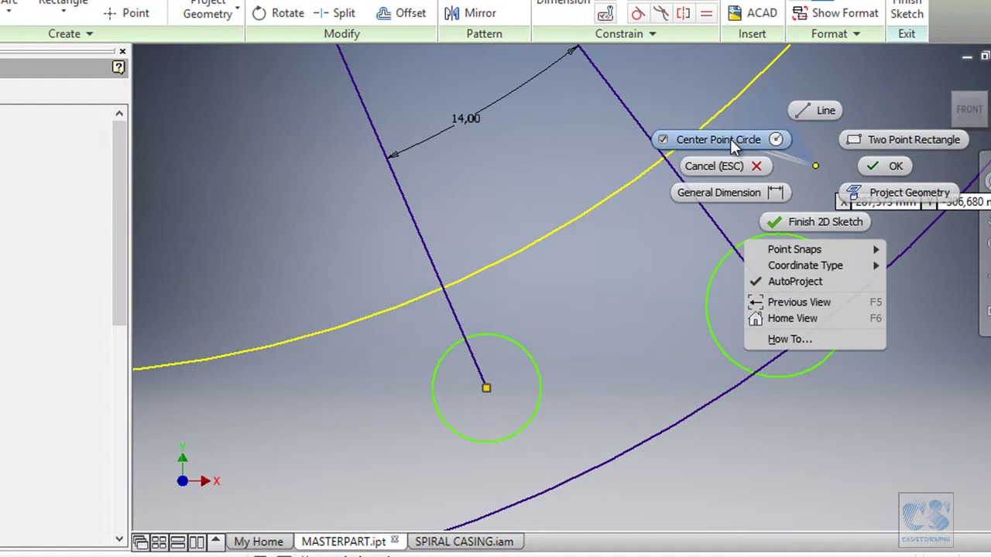
pyautogui.click(800, 113)
pyautogui.click(486, 333)
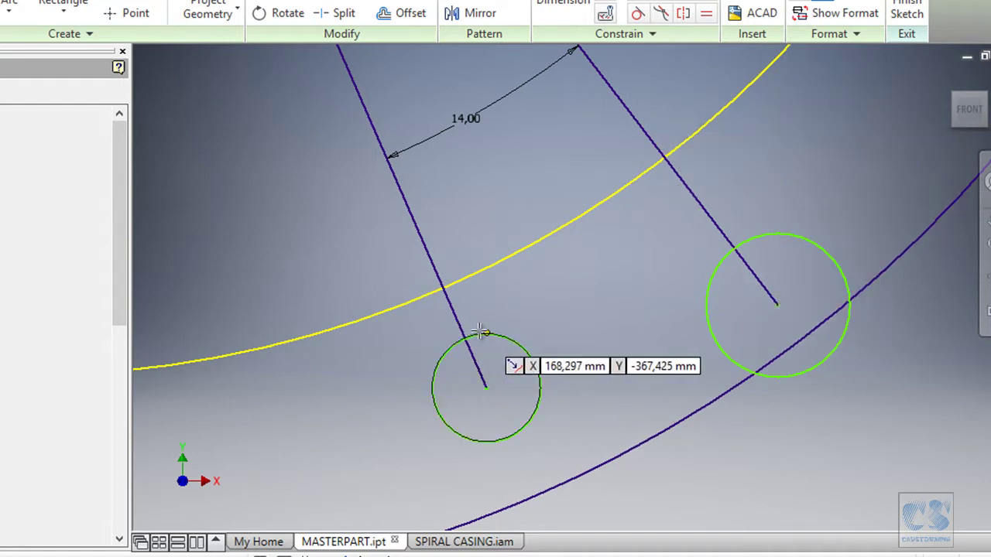
pyautogui.click(725, 256)
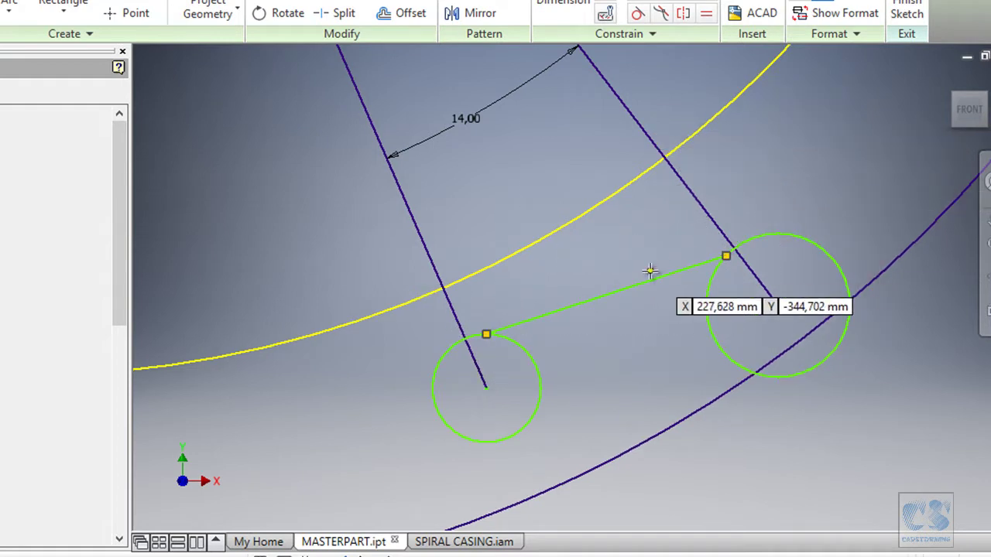
pyautogui.rightClick(646, 271)
pyautogui.click(647, 213)
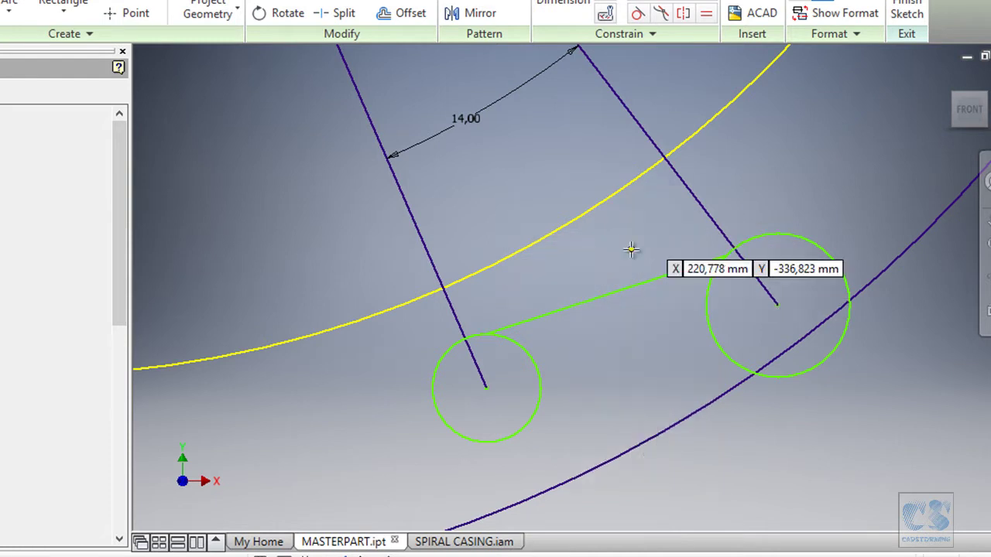
pyautogui.click(488, 440)
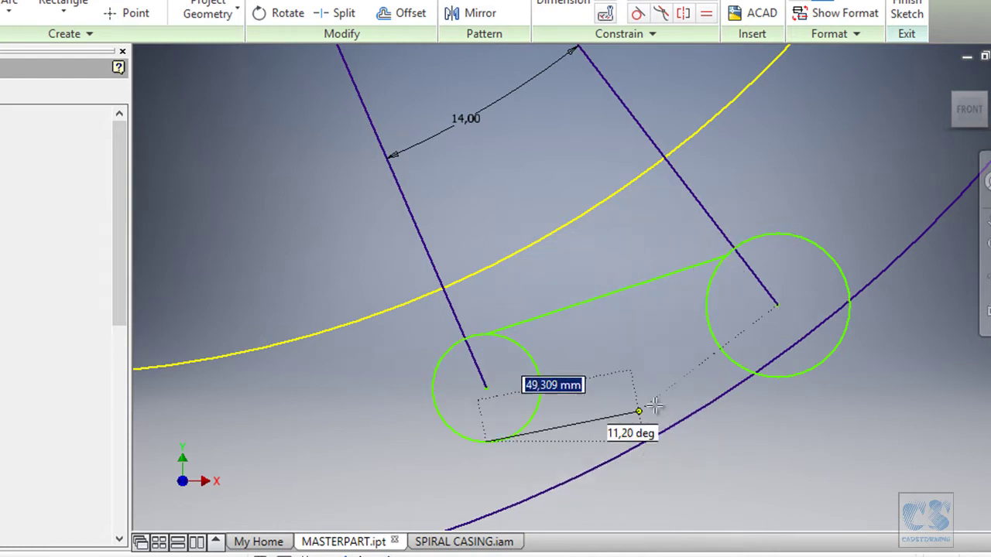
pyautogui.click(792, 377)
pyautogui.rightClick(830, 403)
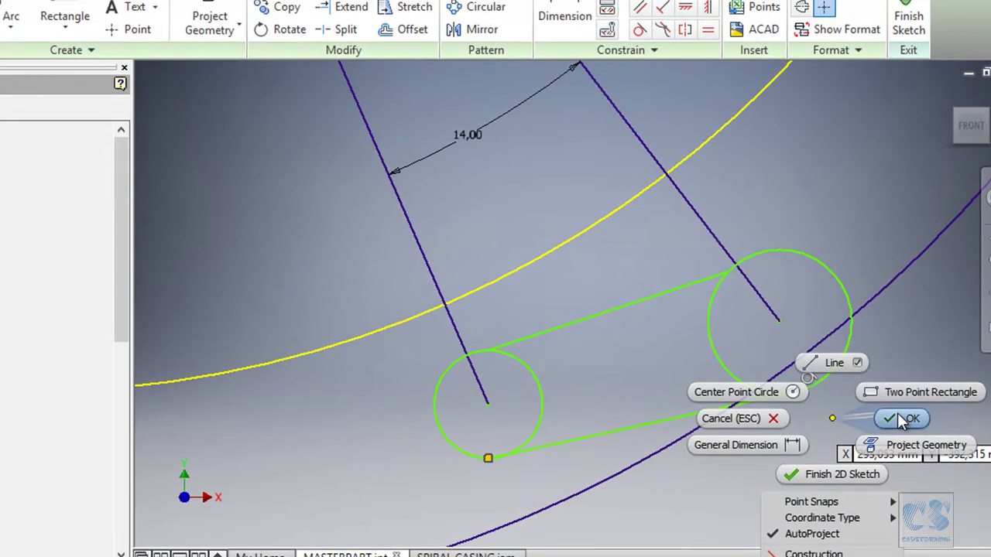
pyautogui.click(900, 418)
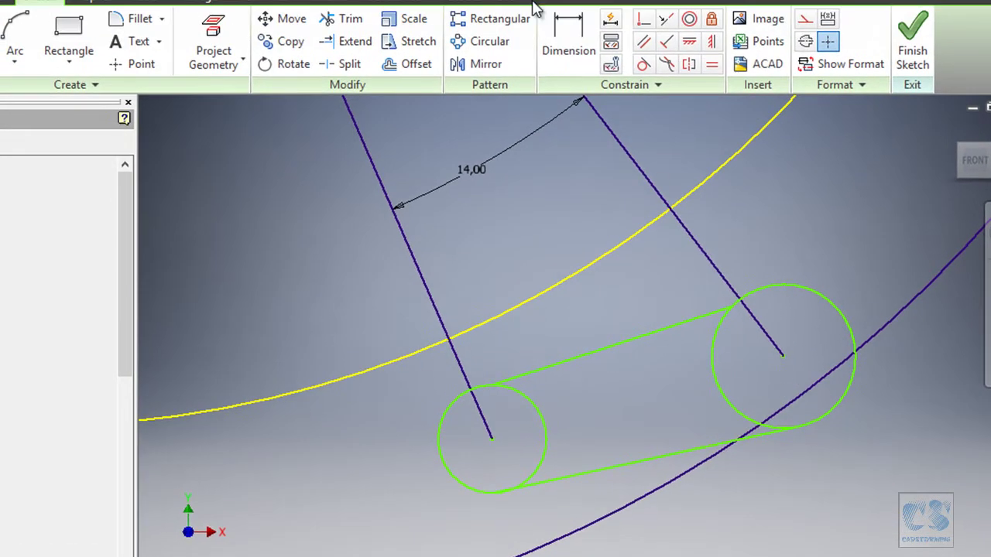
# Make the upper and lower connecting lines tangent to both end circles
pyautogui.click(694, 321)
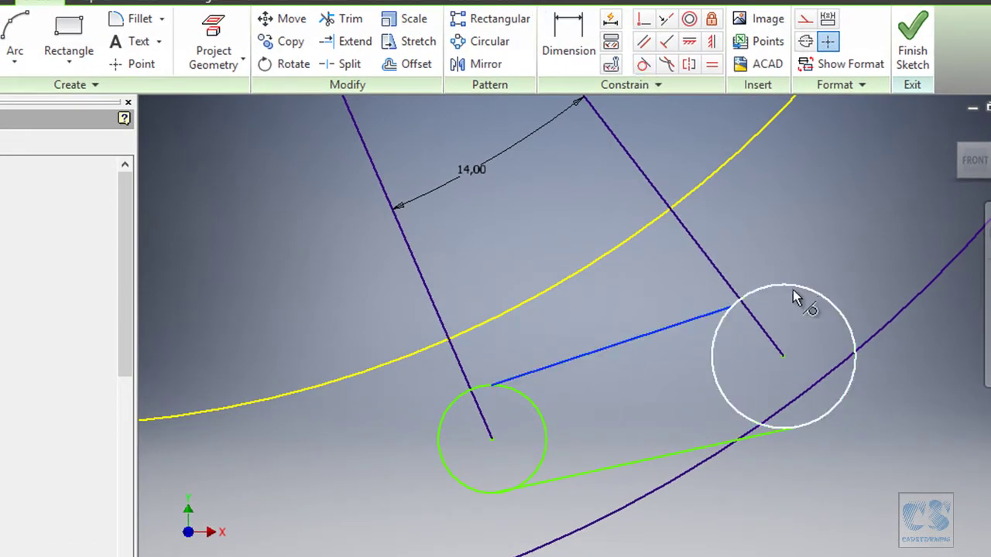
pyautogui.click(499, 381)
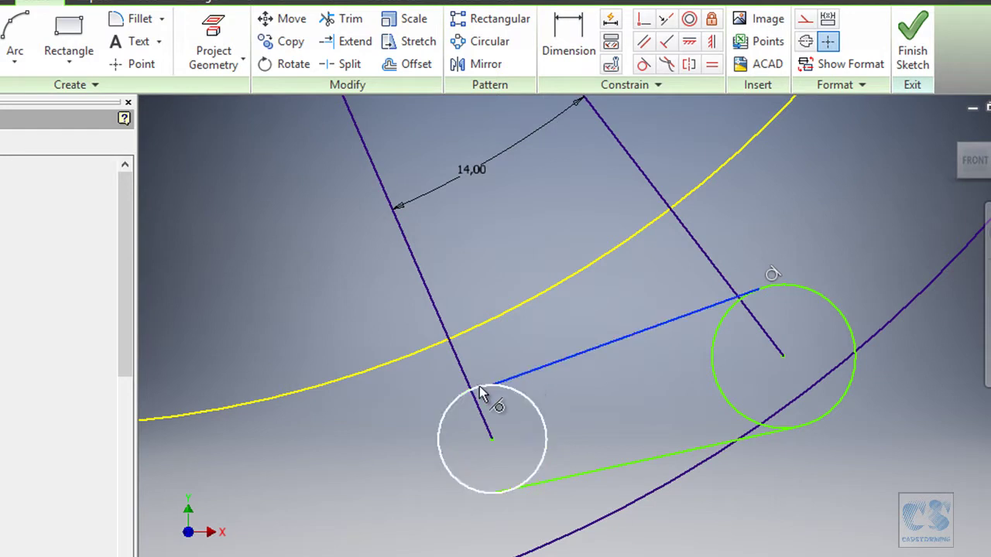
pyautogui.click(478, 390)
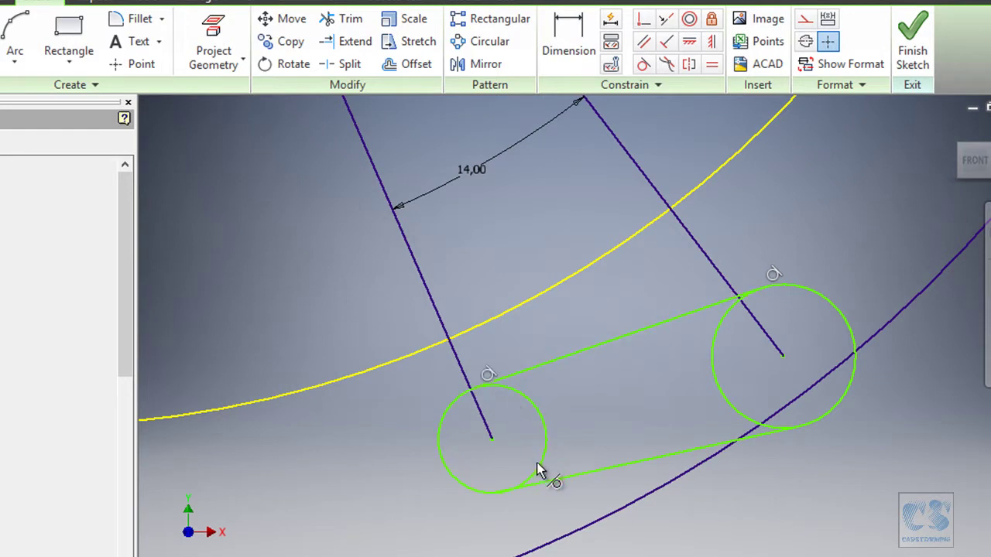
pyautogui.click(542, 477)
pyautogui.click(548, 485)
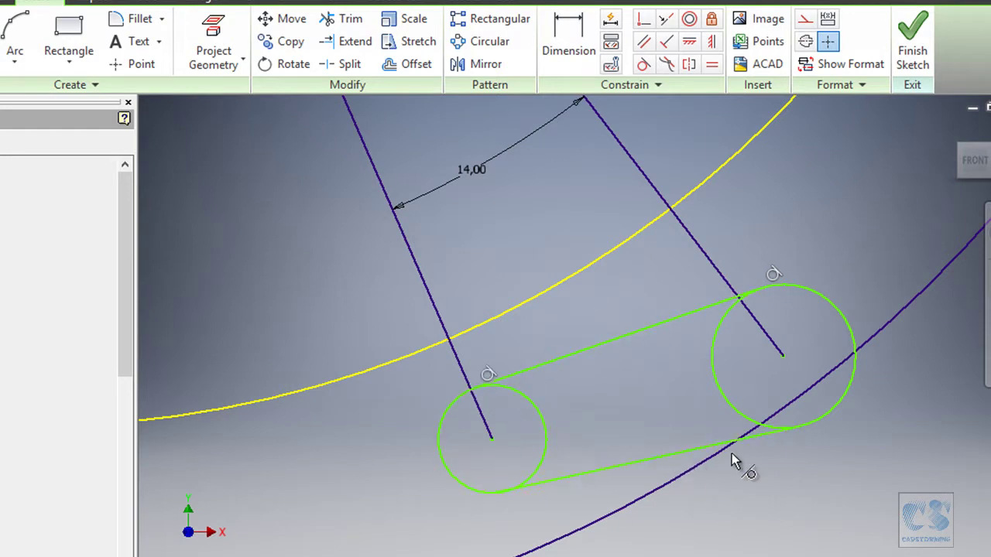
pyautogui.click(553, 486)
pyautogui.click(536, 473)
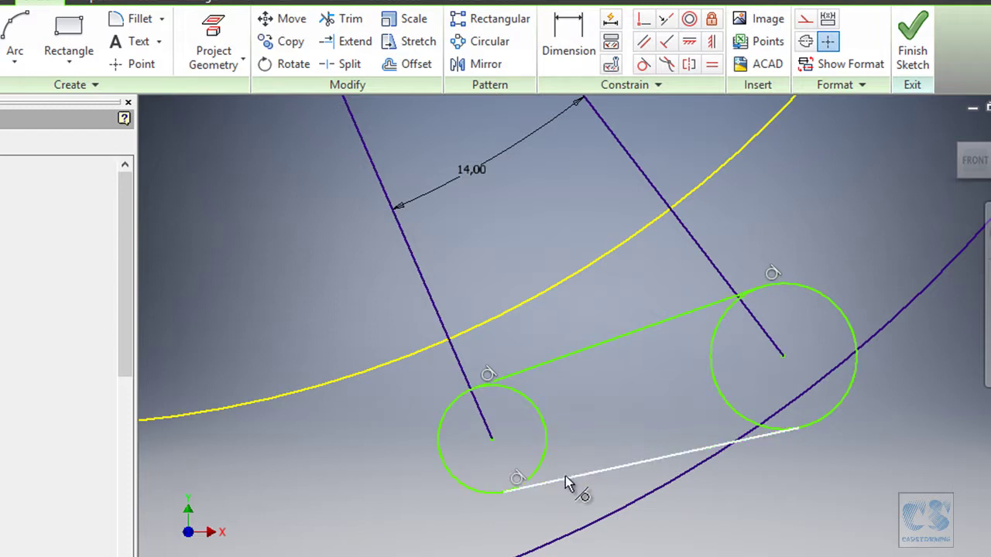
pyautogui.click(775, 444)
pyautogui.click(823, 425)
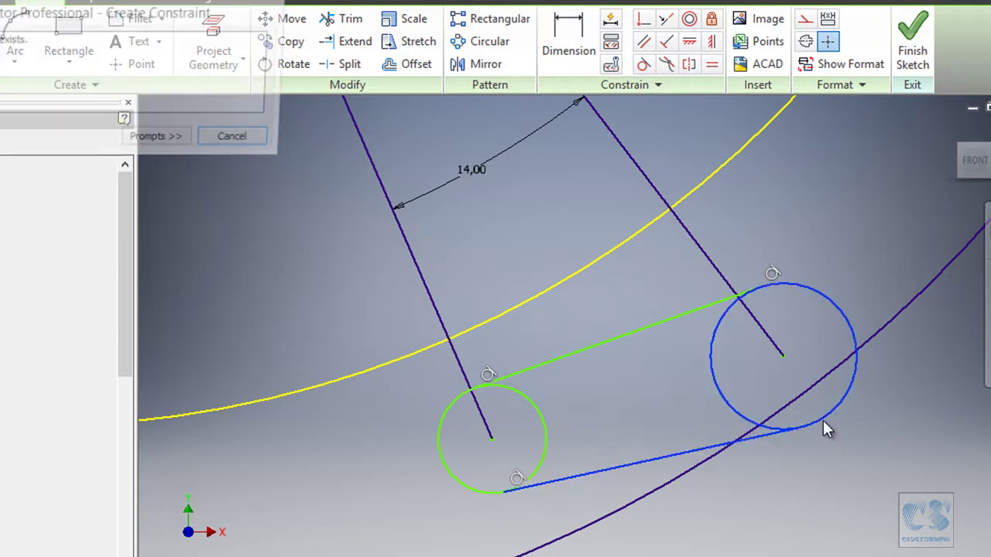
pyautogui.click(275, 142)
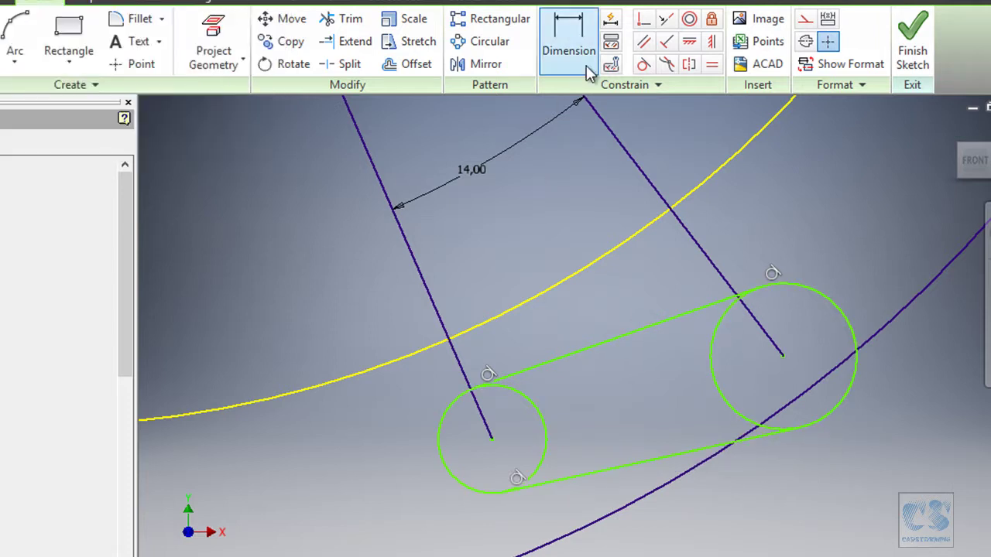
# Make the two connecting lines parallel and the left end circle tangent to the inner yellow circle
pyautogui.click(642, 41)
pyautogui.click(627, 333)
pyautogui.click(630, 461)
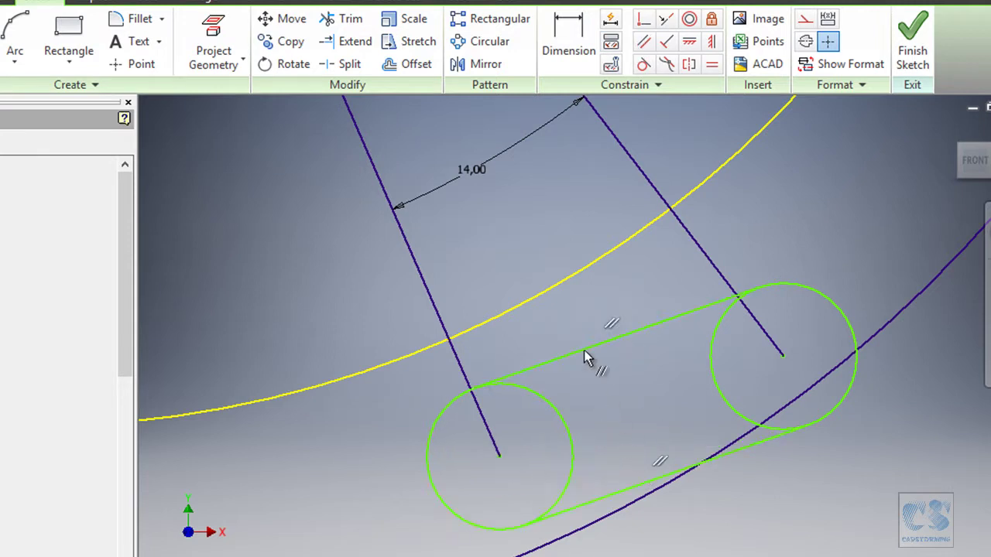
pyautogui.click(643, 63)
pyautogui.click(458, 398)
pyautogui.click(419, 351)
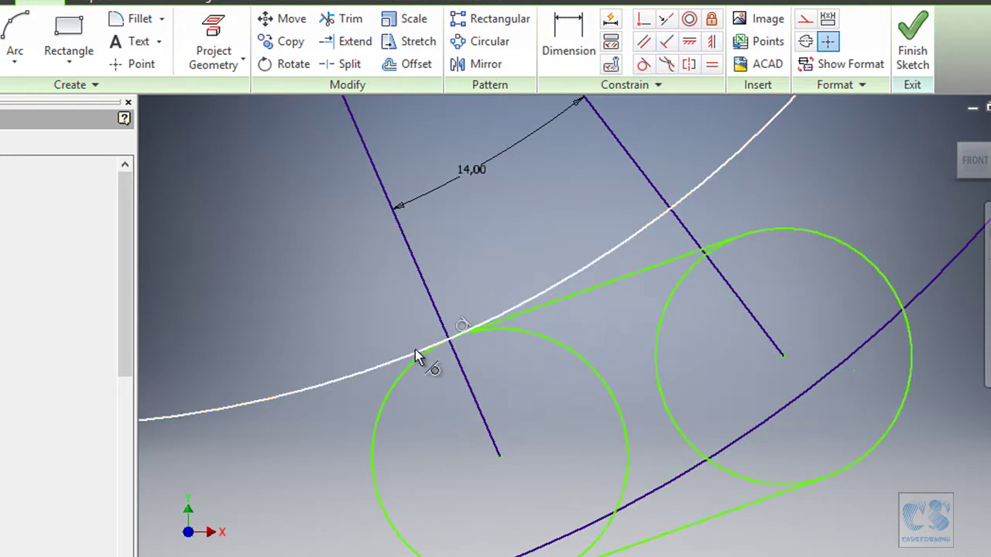
pyautogui.scroll(-2, 672, 340)
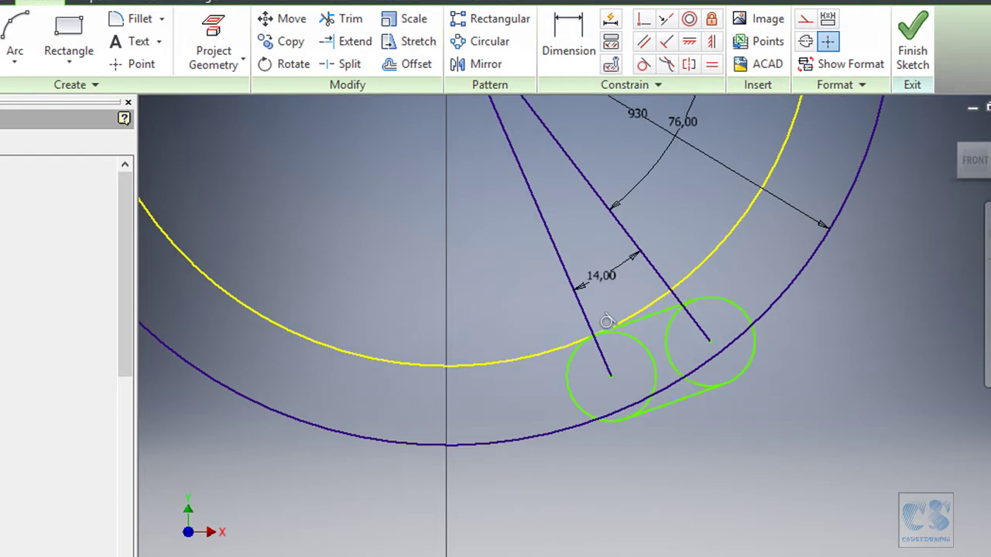
# Check D2's ends on the print in Adobe Reader, and back in Inventor make the right end circle tangent to the outer 930 mm circle
pyautogui.hotkey('alt', 'Tab')
pyautogui.keyDown('ctrl'); pyautogui.scroll(3, 451, 413); pyautogui.keyUp('ctrl')
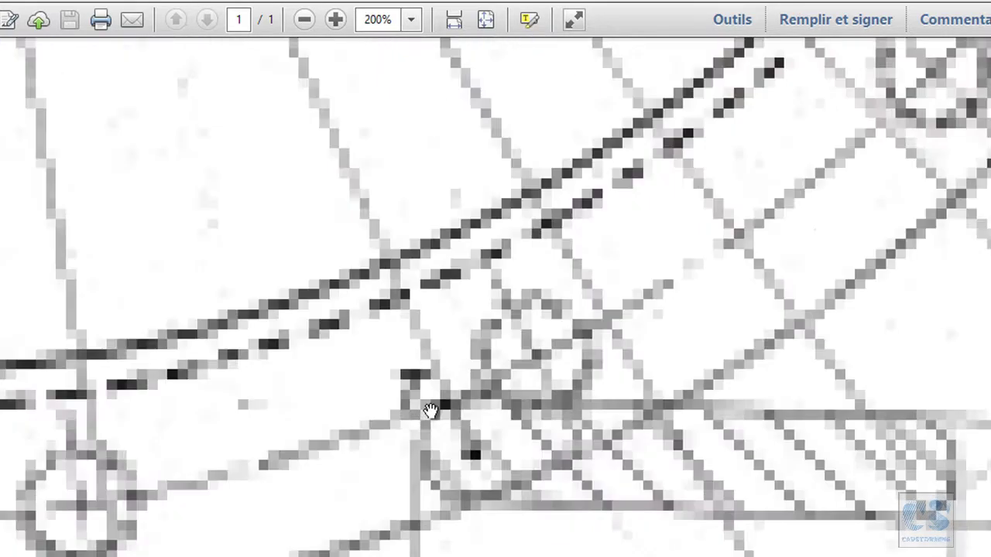
pyautogui.keyDown('ctrl'); pyautogui.scroll(-2, 446, 397); pyautogui.keyUp('ctrl')
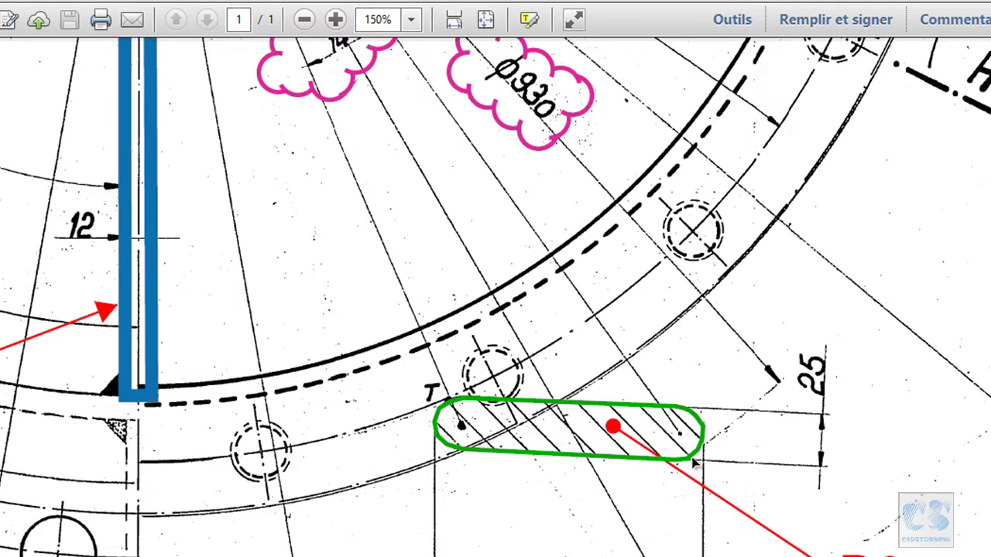
pyautogui.hotkey('alt', 'Tab')
pyautogui.click(737, 381)
pyautogui.click(732, 344)
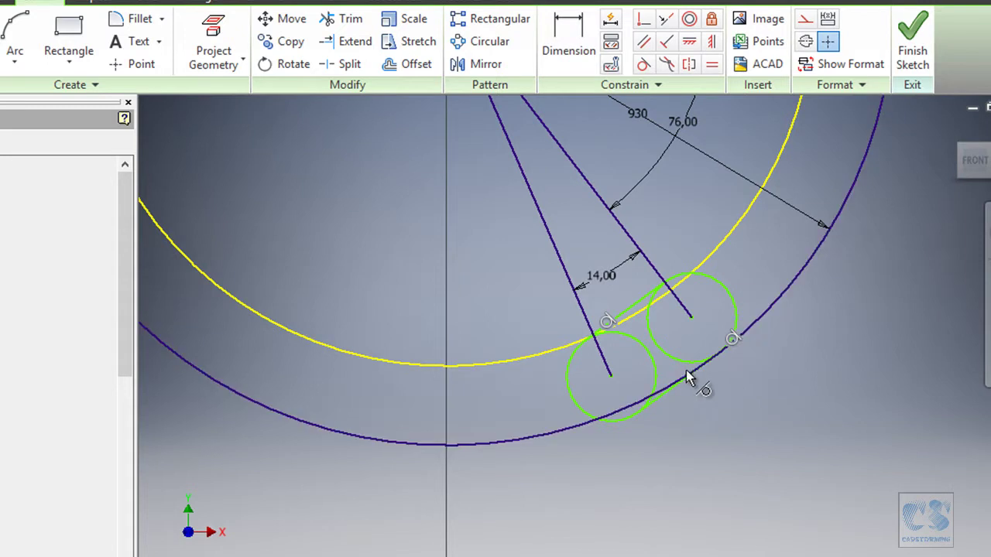
# Dimension the distance between the two parallel connecting lines as 25 mm
pyautogui.scroll(-3, 688, 371)
pyautogui.rightClick(748, 411)
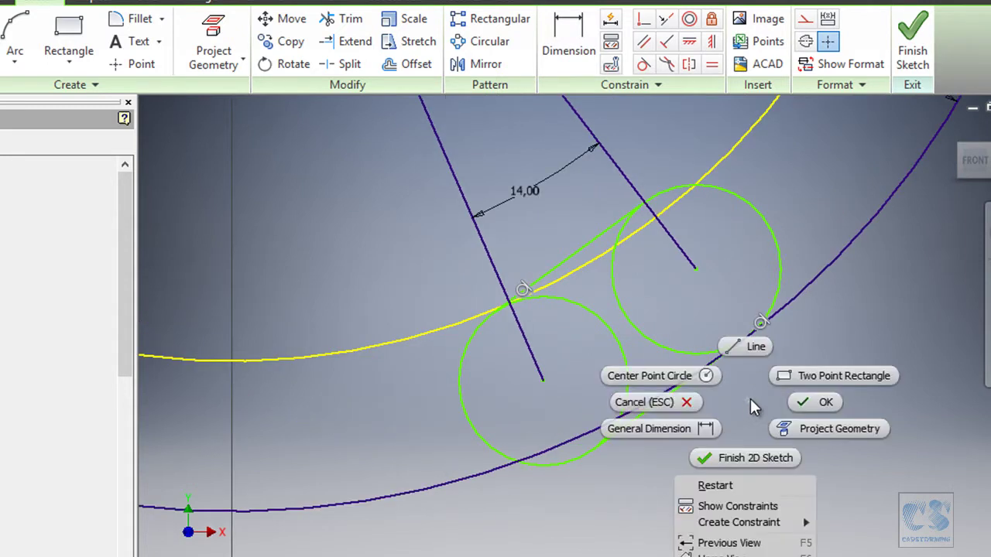
pyautogui.click(655, 404)
pyautogui.click(655, 411)
pyautogui.click(555, 269)
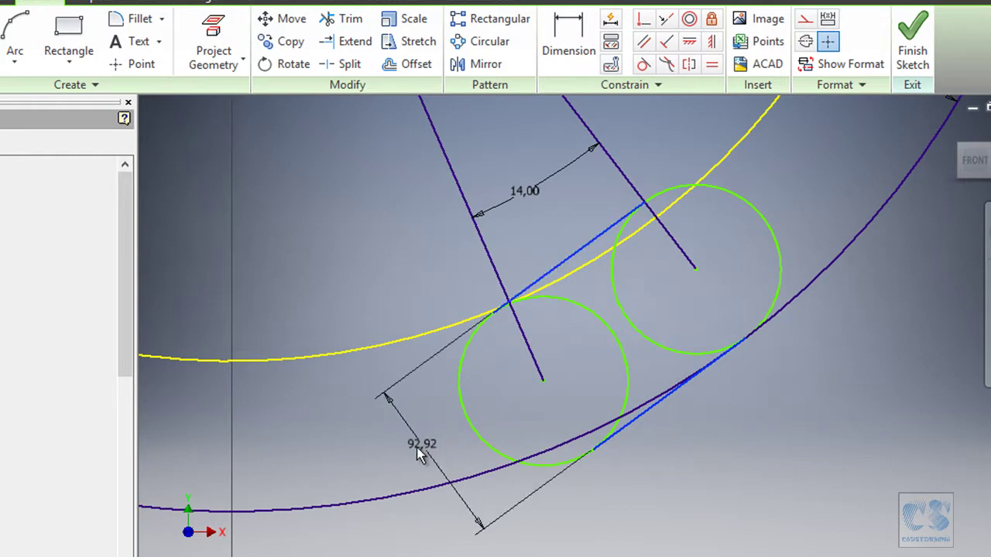
pyautogui.click(432, 454)
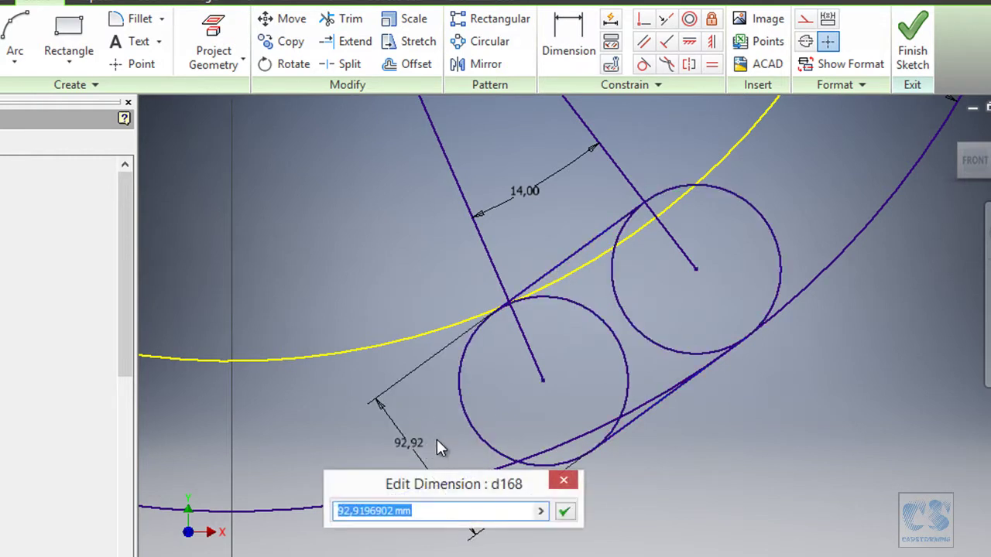
pyautogui.write('25')
pyautogui.press('Return')
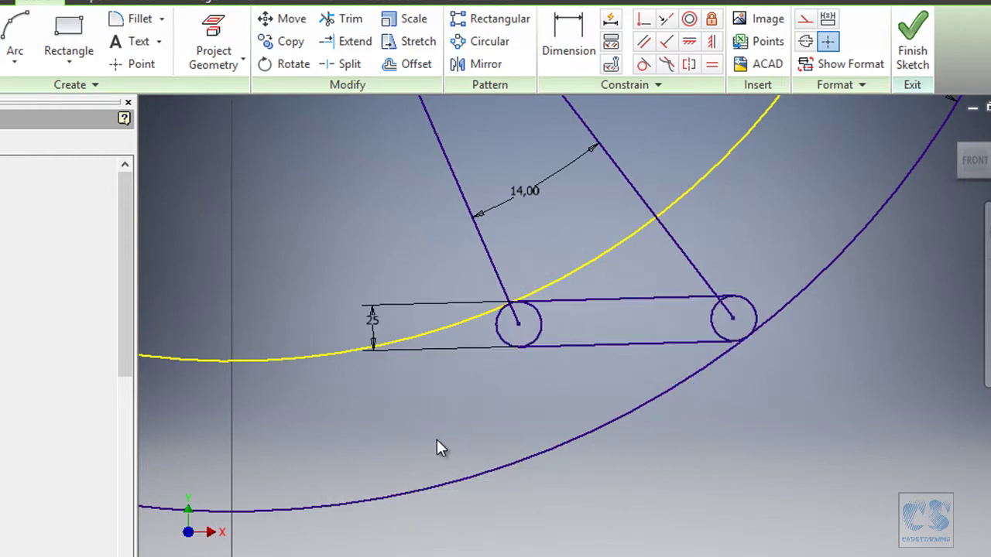
pyautogui.scroll(5, 658, 279)
pyautogui.scroll(-4, 770, 308)
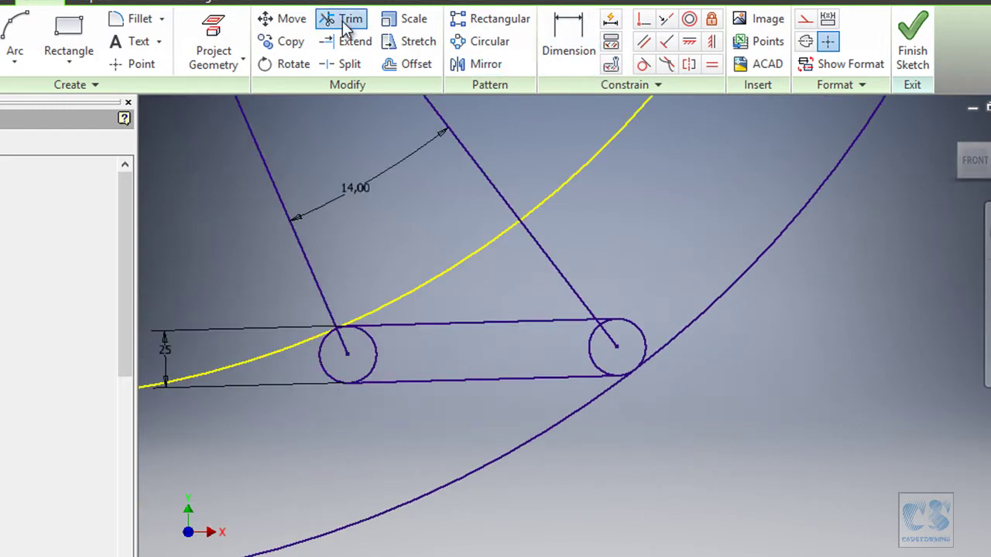
pyautogui.scroll(5, 371, 342)
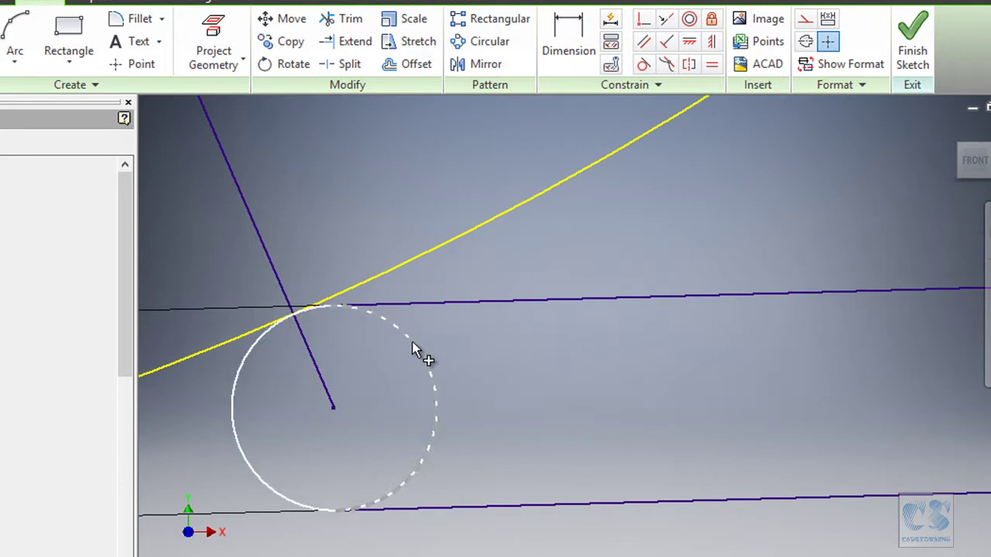
pyautogui.scroll(-5, 535, 404)
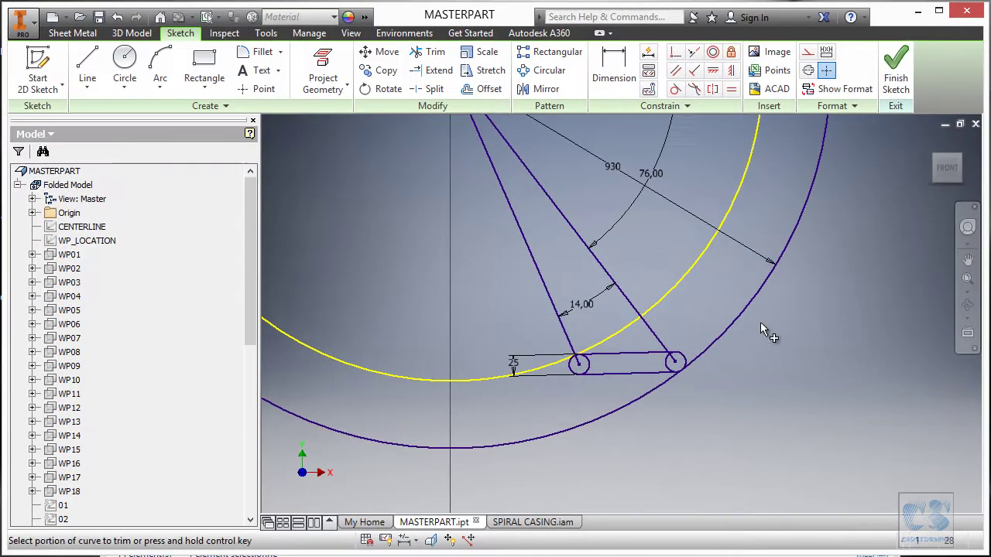
pyautogui.press('Escape')
pyautogui.scroll(2, 627, 360)
pyautogui.scroll(4, 594, 348)
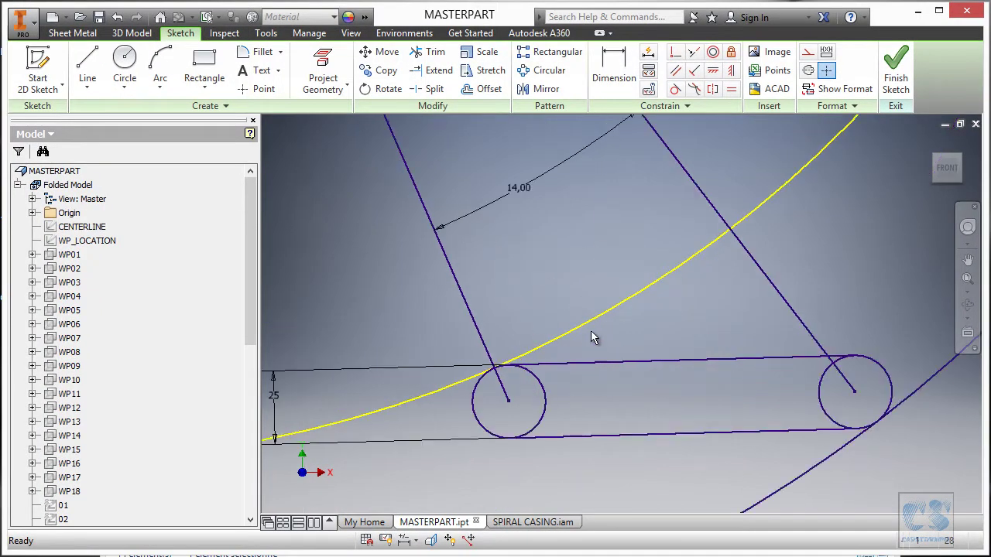
pyautogui.scroll(-3, 654, 329)
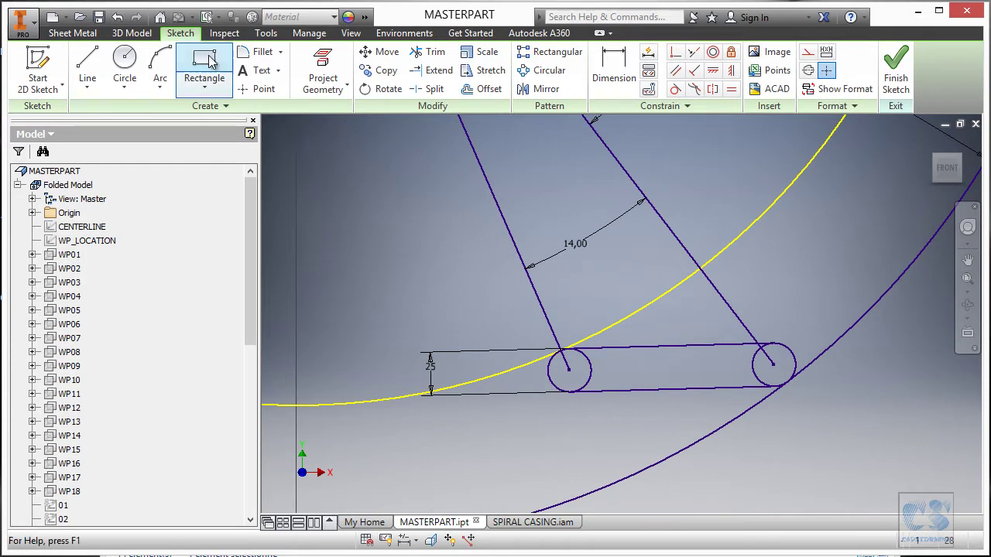
# Undo the 25 mm dimension, the profile's constraints, both connecting lines and both end circles, keeping the two radial lines
pyautogui.click(116, 19)
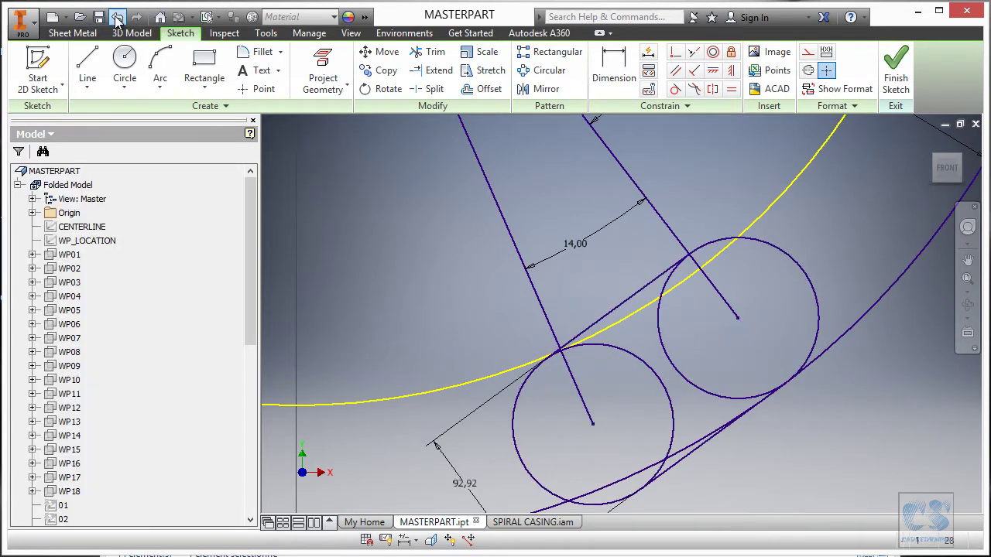
pyautogui.click(116, 19)
pyautogui.click(116, 19)
pyautogui.click(116, 19)
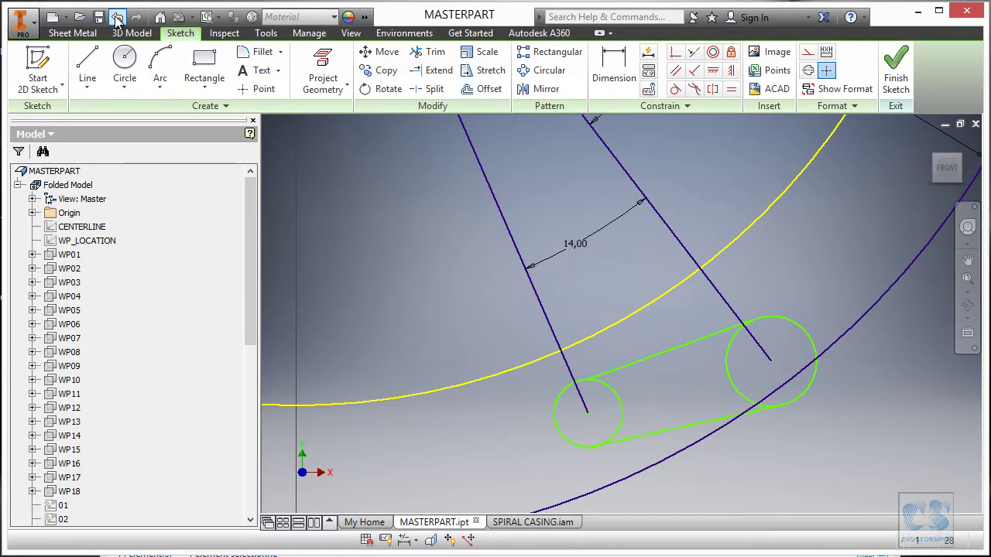
pyautogui.click(116, 20)
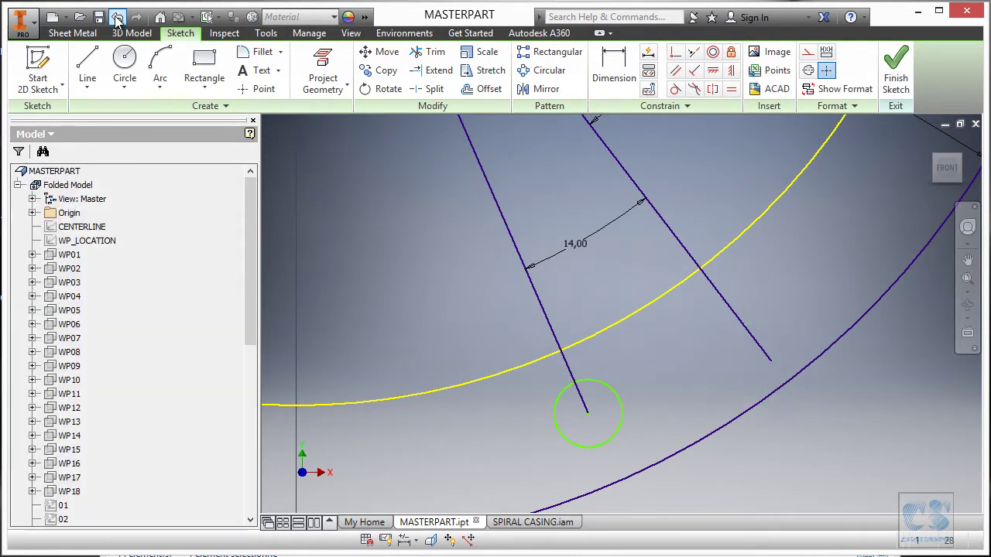
pyautogui.click(116, 19)
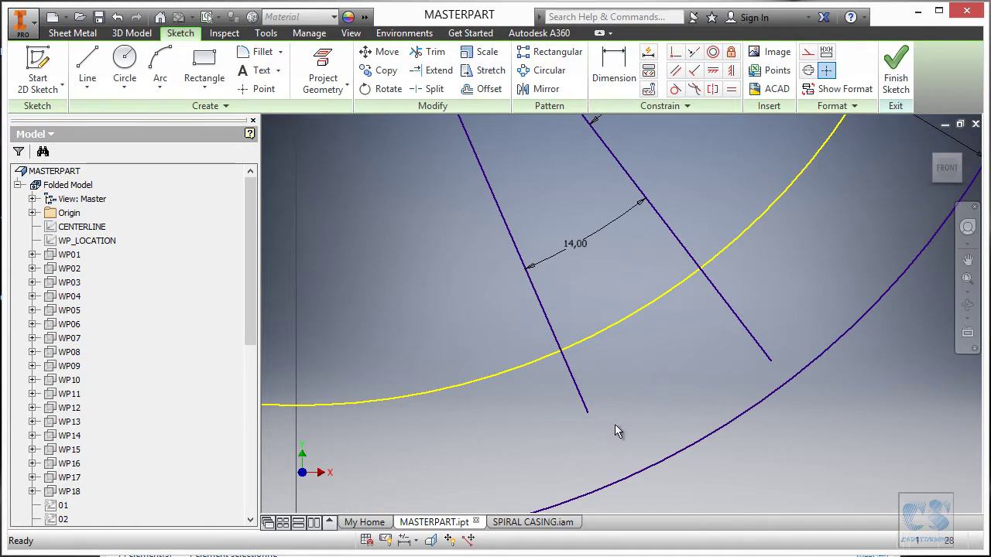
# Draw the profile's upper line about 96 mm long, starting just left of the left radial line and ending before the right one
pyautogui.scroll(-3, 615, 424)
pyautogui.scroll(2, 620, 318)
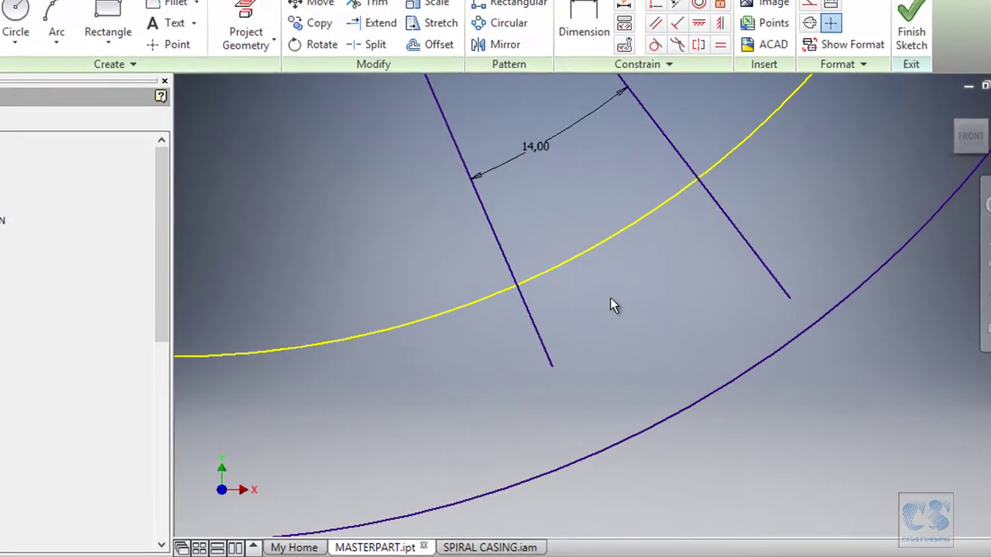
pyautogui.rightClick(632, 307)
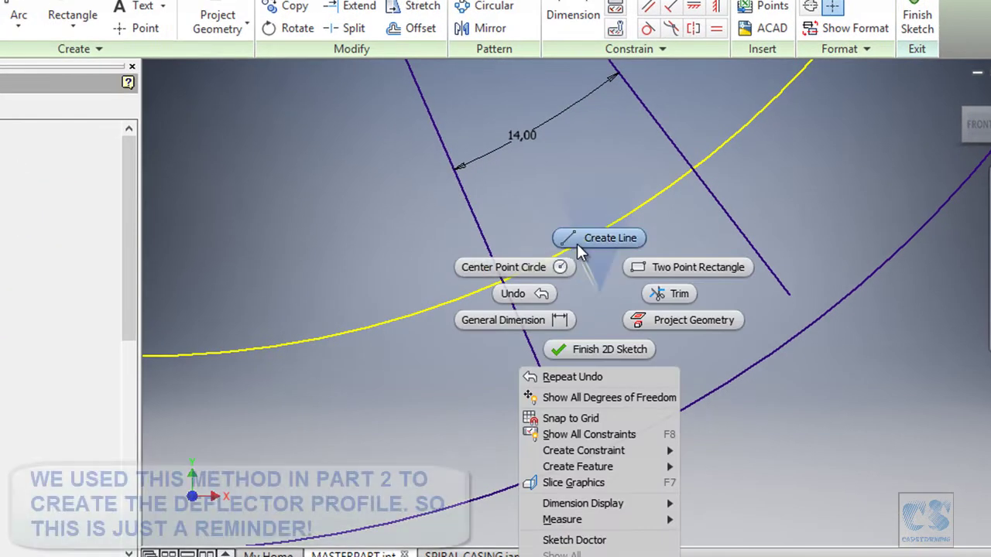
pyautogui.click(600, 238)
pyautogui.click(494, 318)
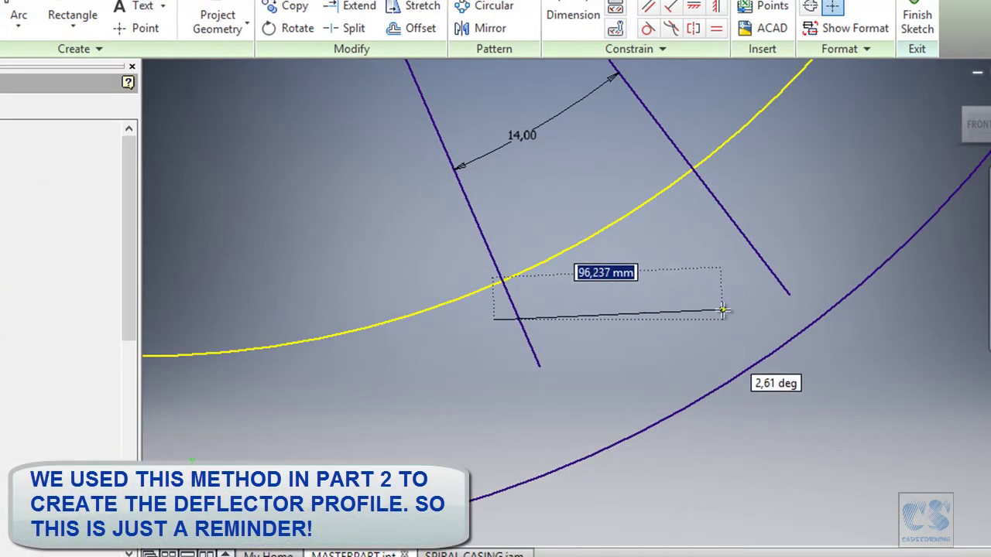
pyautogui.click(723, 311)
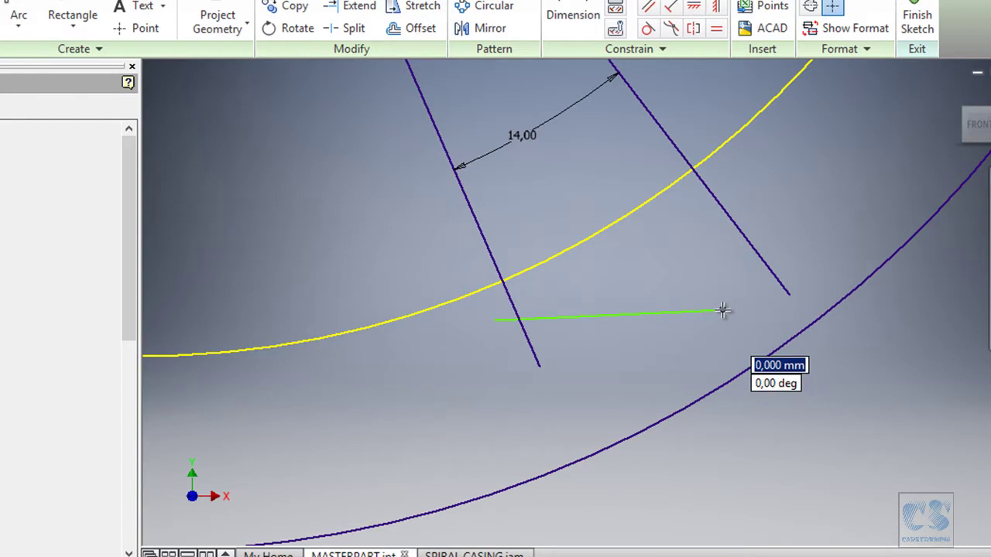
# Continue with a tangent end arc, a parallel lower line about 96 mm long, and a second tangent arc closing the profile
pyautogui.moveTo(726, 311); pyautogui.dragTo(776, 320)
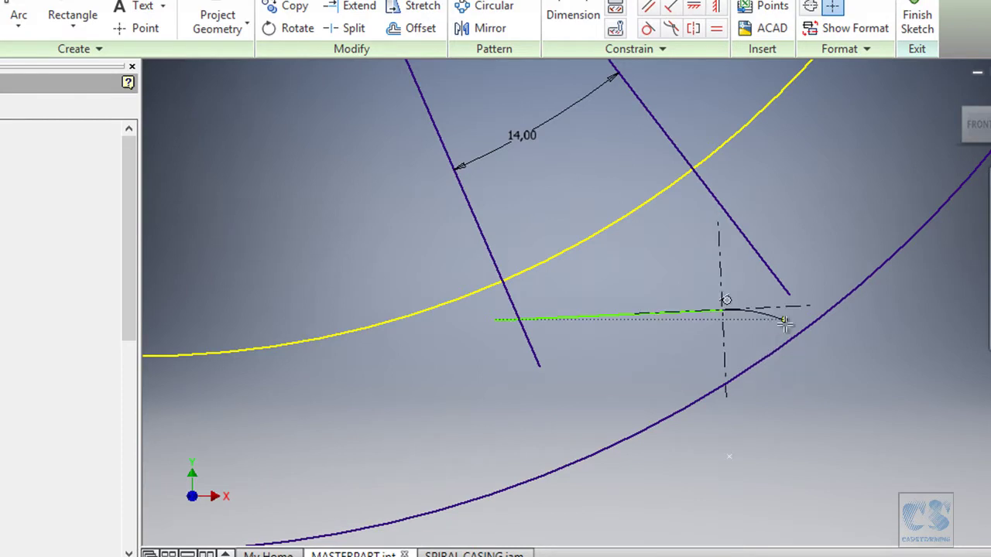
pyautogui.moveTo(833, 366); pyautogui.dragTo(729, 412)
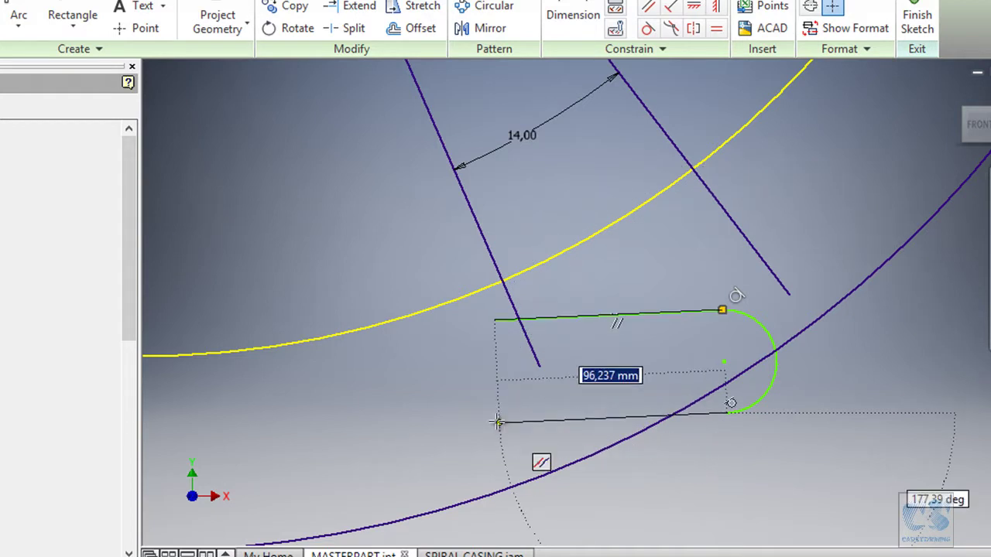
pyautogui.click(497, 421)
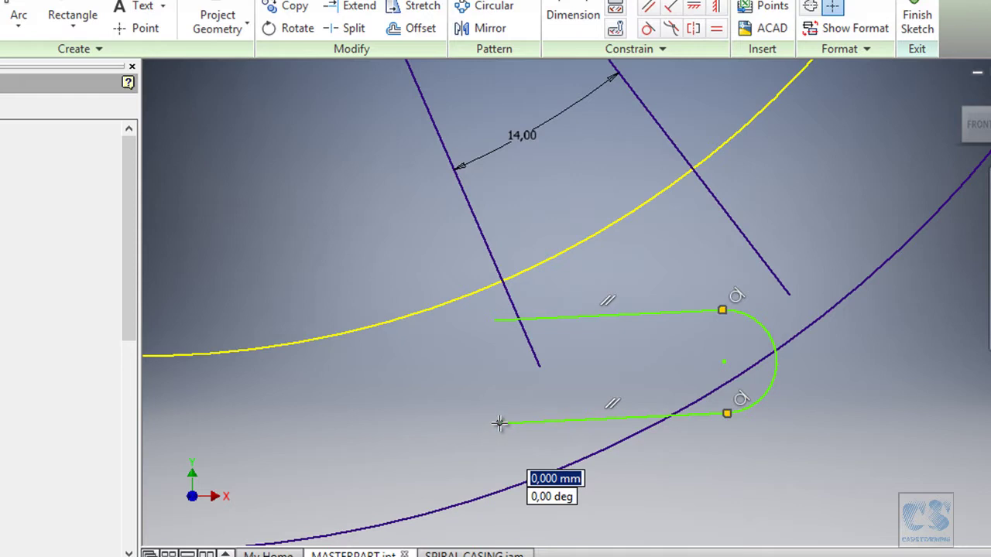
pyautogui.moveTo(494, 425); pyautogui.dragTo(428, 397)
pyautogui.moveTo(421, 361)
pyautogui.mouseDown()
pyautogui.moveTo(454, 323)
pyautogui.moveTo(496, 317)
pyautogui.mouseUp()
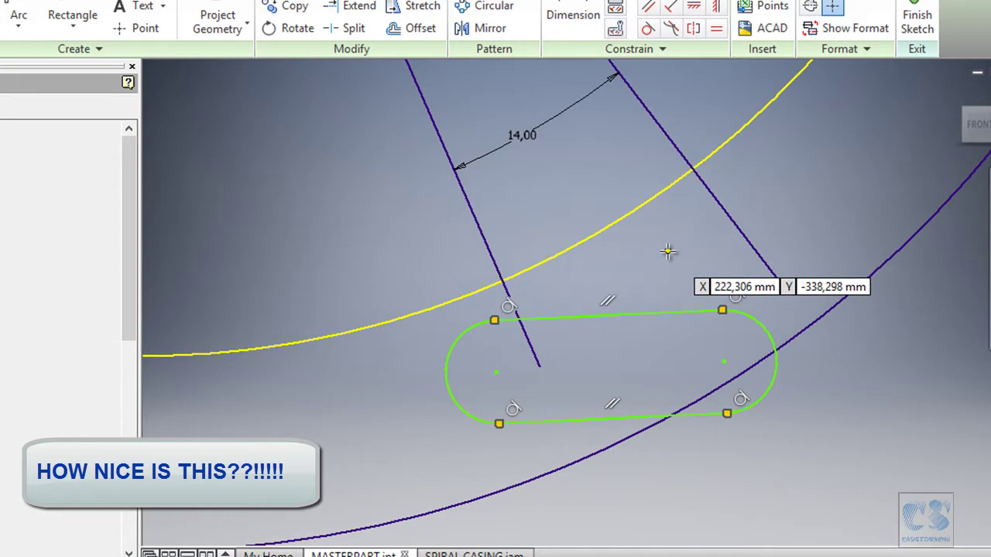
# Dimension the distance between the profile's two parallel lines as 25 mm
pyautogui.rightClick(668, 251)
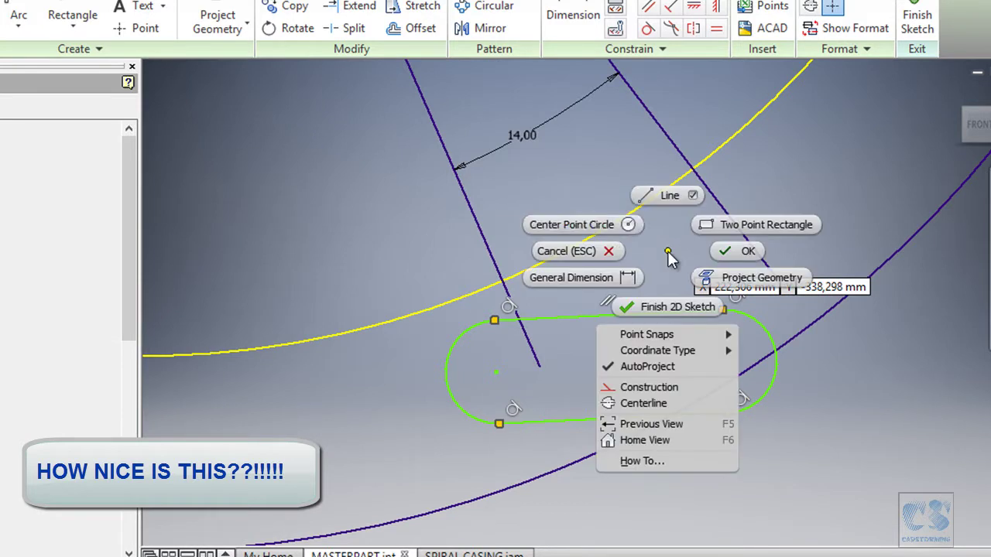
pyautogui.click(620, 278)
pyautogui.click(671, 315)
pyautogui.click(618, 418)
pyautogui.click(892, 370)
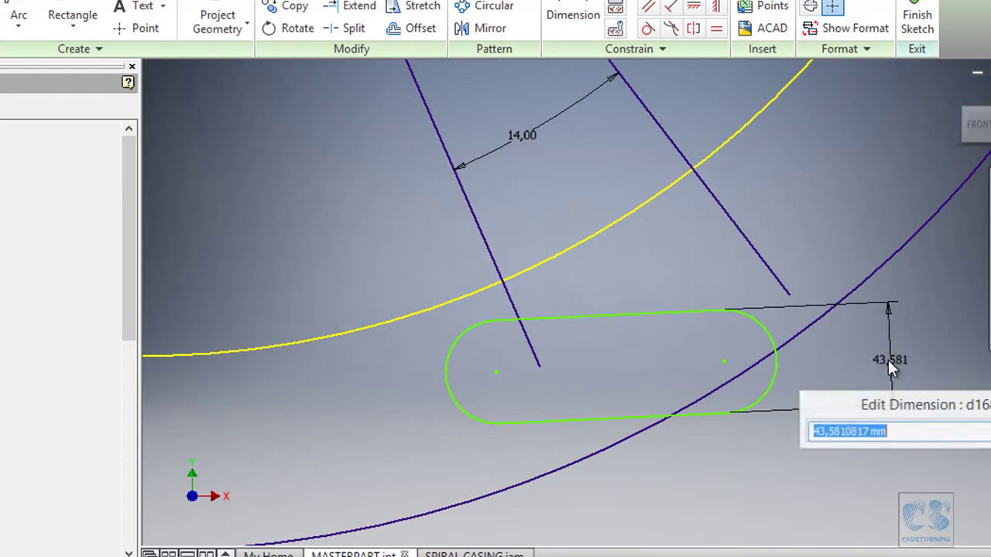
pyautogui.write('25')
pyautogui.press('Return')
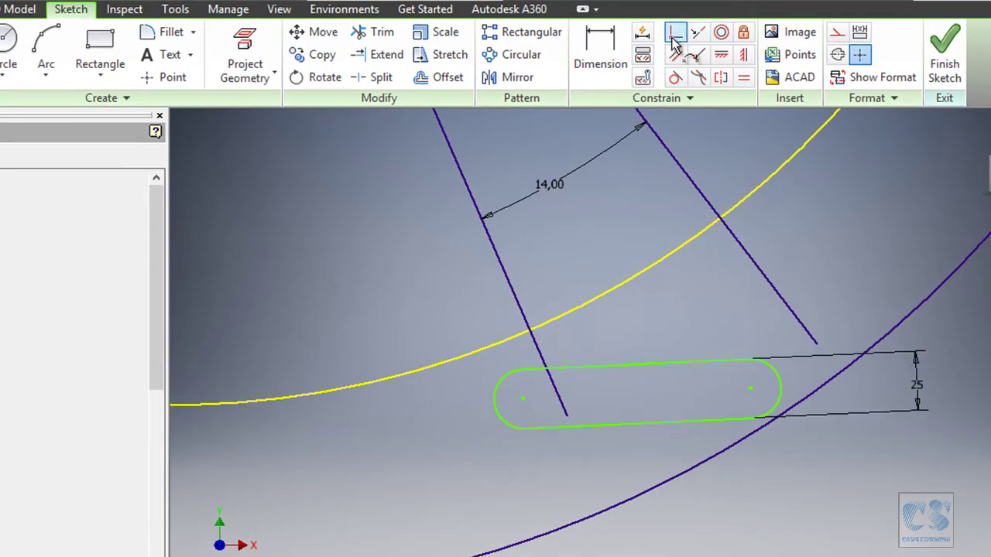
# Make the centers of both end arcs coincident with the lower endpoints of the two radial lines
pyautogui.click(674, 39)
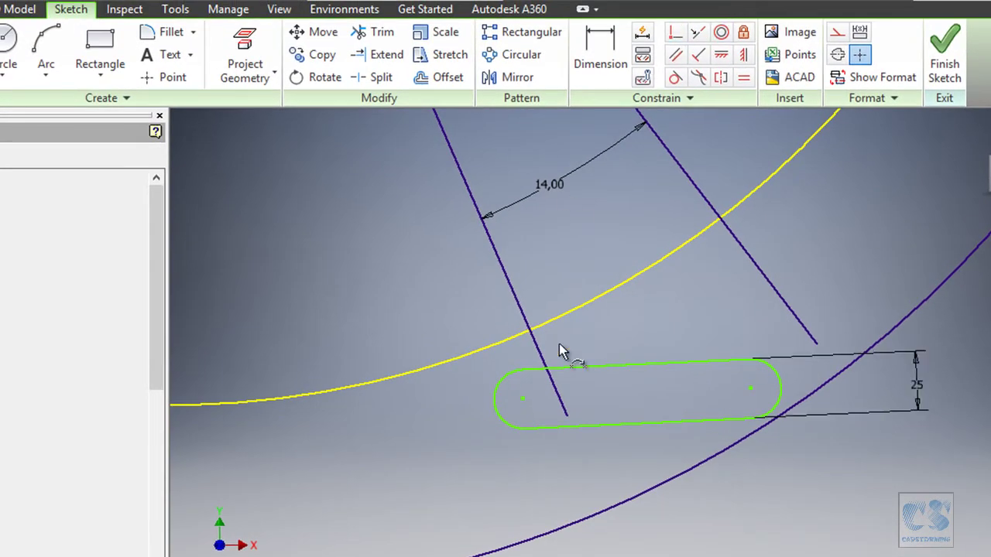
pyautogui.click(524, 400)
pyautogui.click(566, 416)
pyautogui.click(752, 391)
pyautogui.click(817, 343)
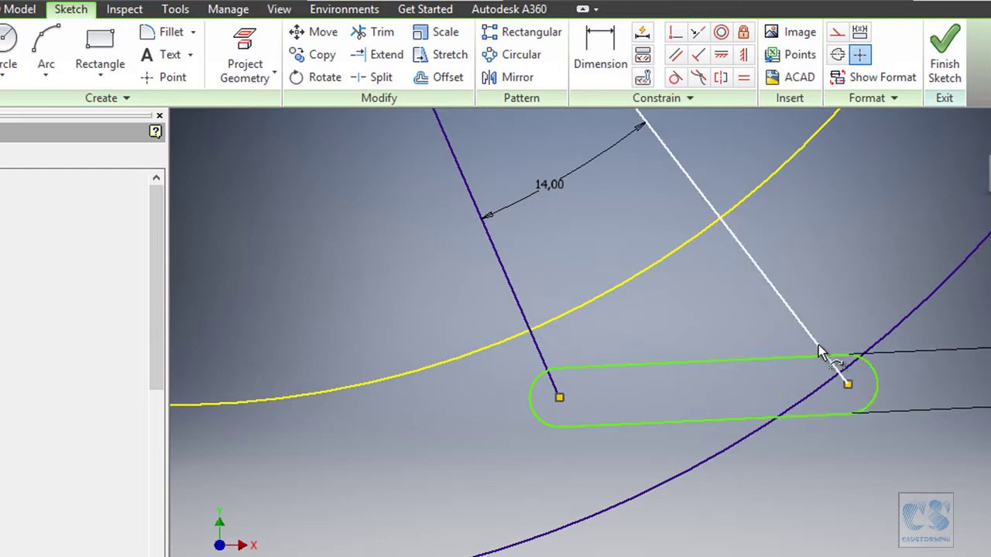
# Make the profile's left end arc tangent to the yellow circle and its right end arc tangent to the outer 930 mm circle
pyautogui.click(675, 77)
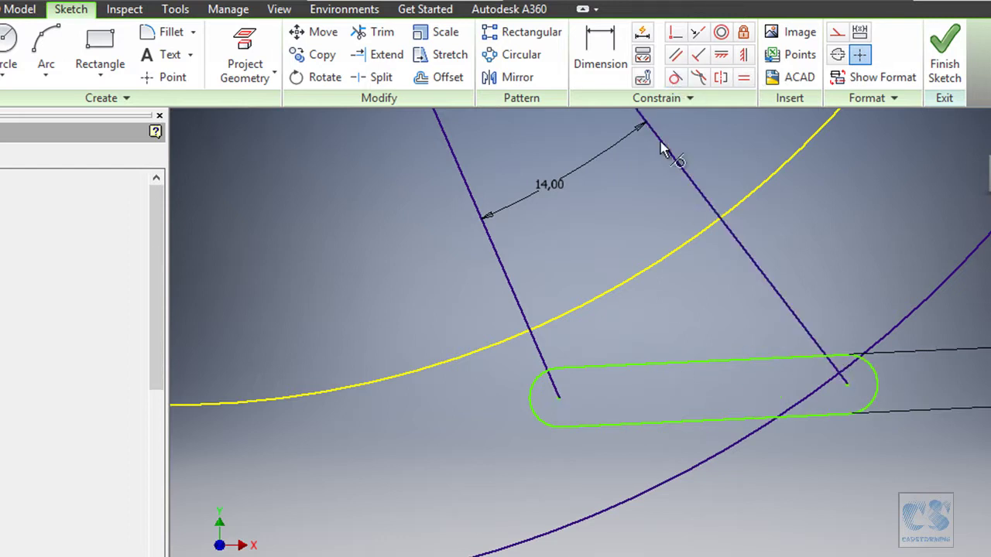
pyautogui.click(534, 379)
pyautogui.click(510, 344)
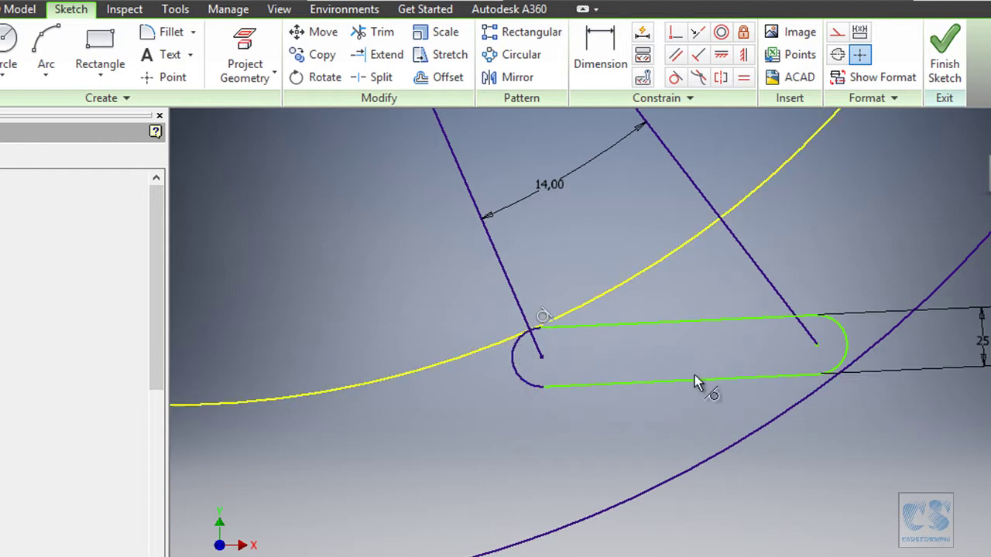
pyautogui.click(850, 346)
pyautogui.click(867, 358)
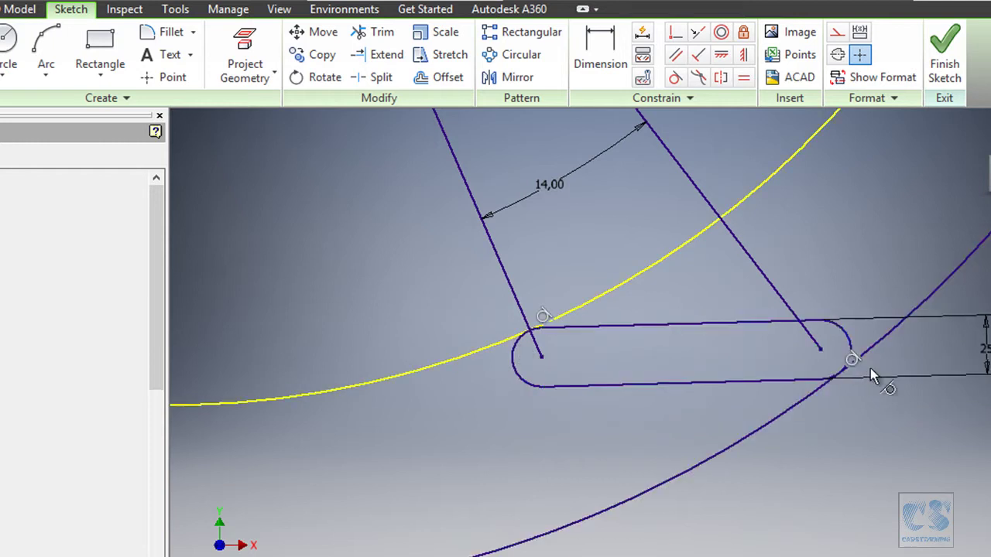
pyautogui.scroll(-2, 573, 466)
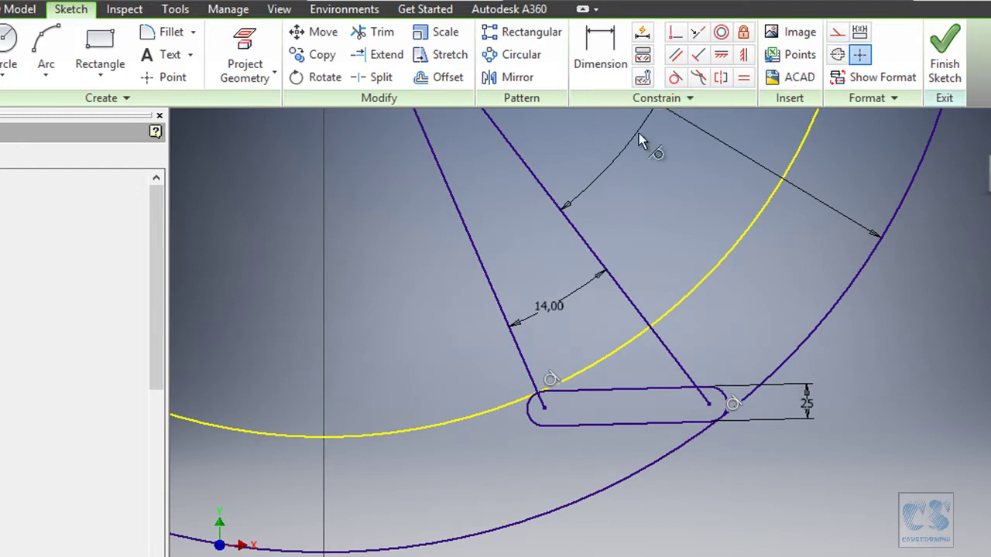
pyautogui.rightClick(659, 191)
pyautogui.click(734, 189)
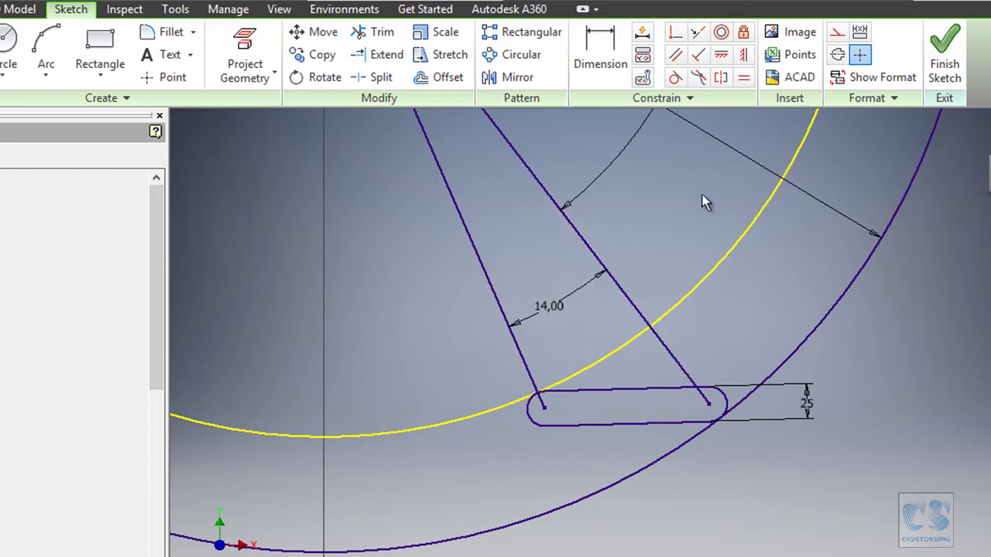
# Convert both radial lines and the outer 930 mm circle to construction geometry
pyautogui.click(589, 244)
pyautogui.keyDown('ctrl'); pyautogui.click(486, 265); pyautogui.keyUp('ctrl')
pyautogui.keyDown('ctrl'); pyautogui.click(811, 341); pyautogui.keyUp('ctrl')
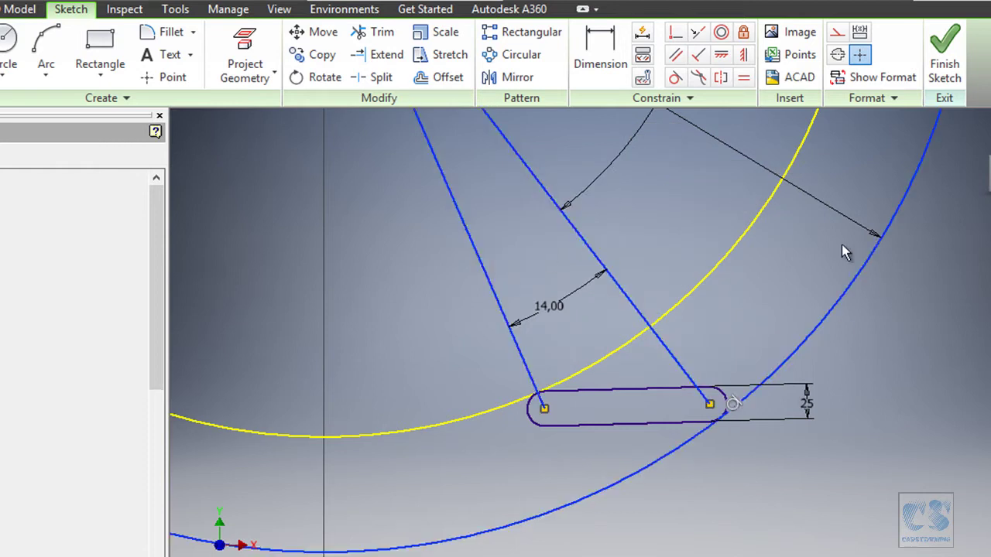
pyautogui.click(842, 33)
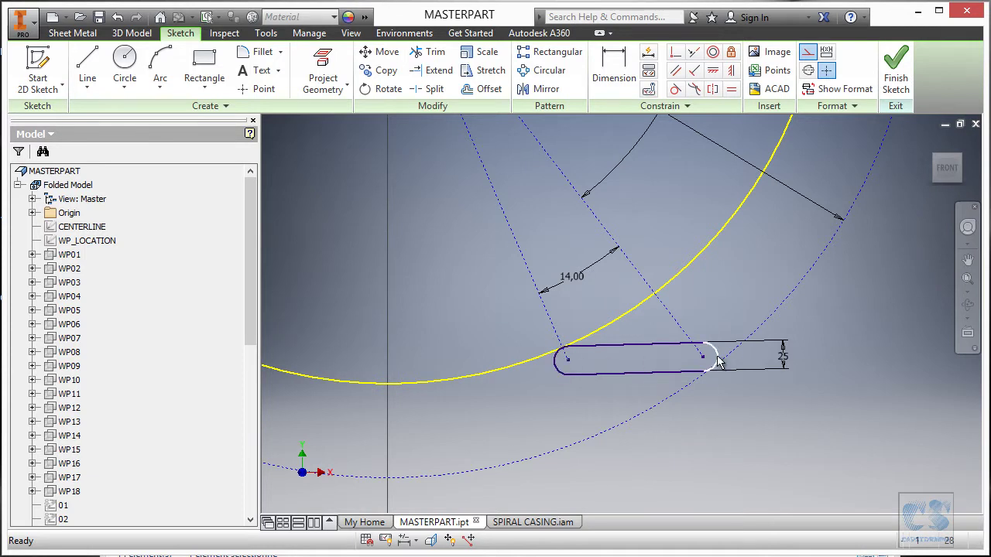
pyautogui.click(760, 555)
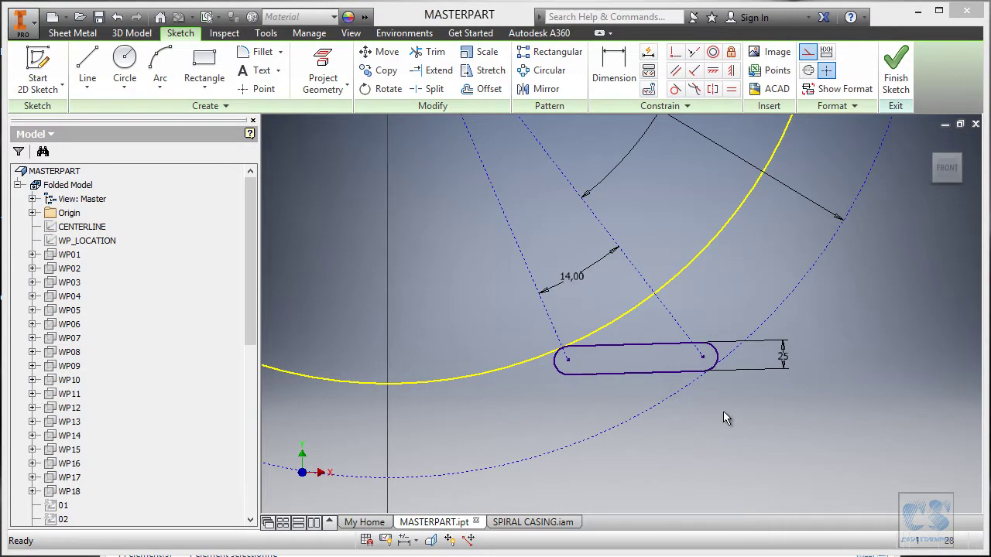
pyautogui.rightClick(722, 411)
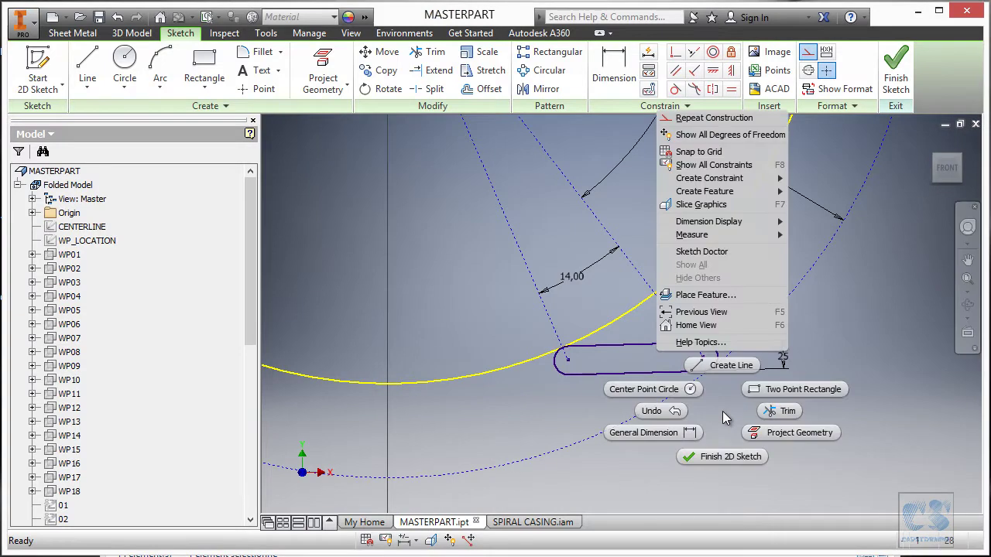
pyautogui.click(672, 433)
pyautogui.scroll(3, 699, 403)
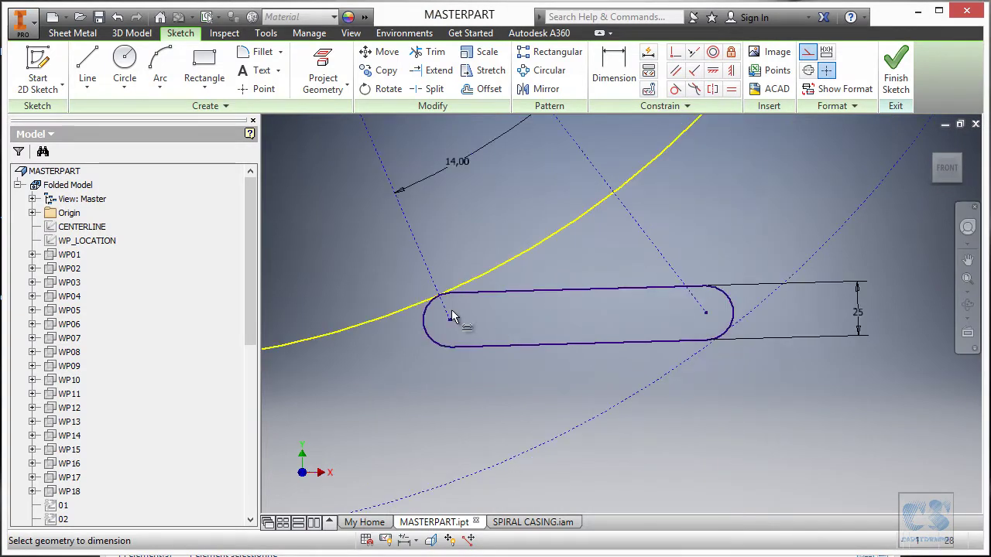
pyautogui.click(426, 327)
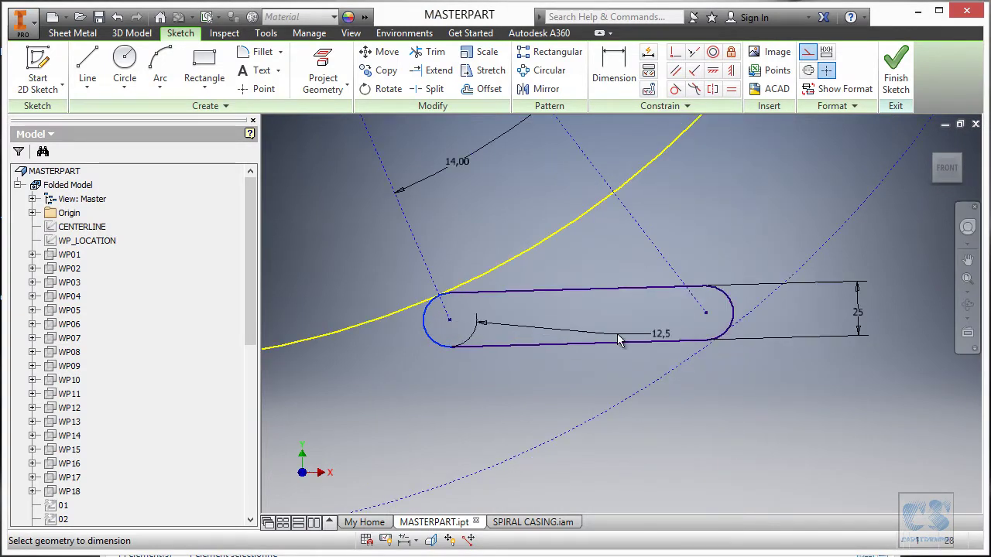
pyautogui.click(731, 313)
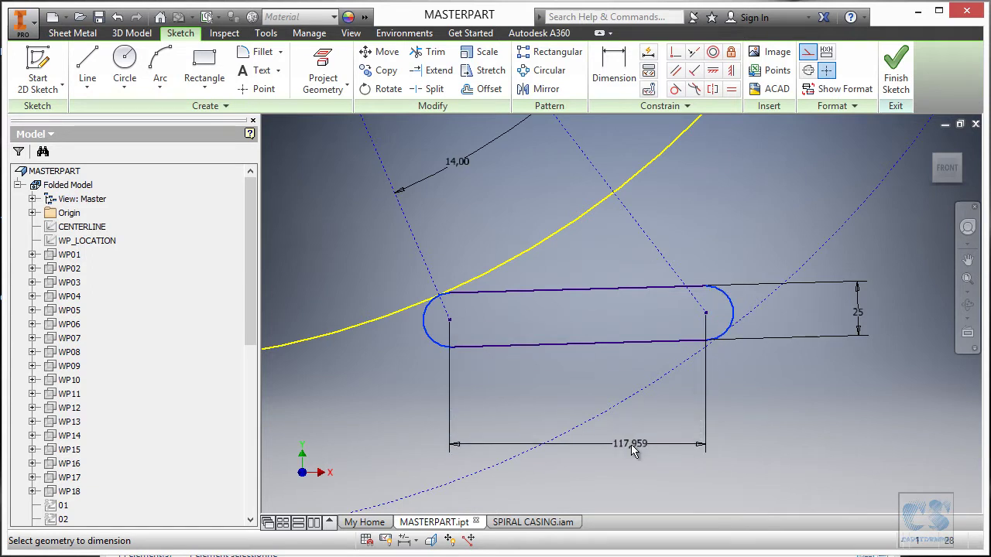
pyautogui.click(552, 387)
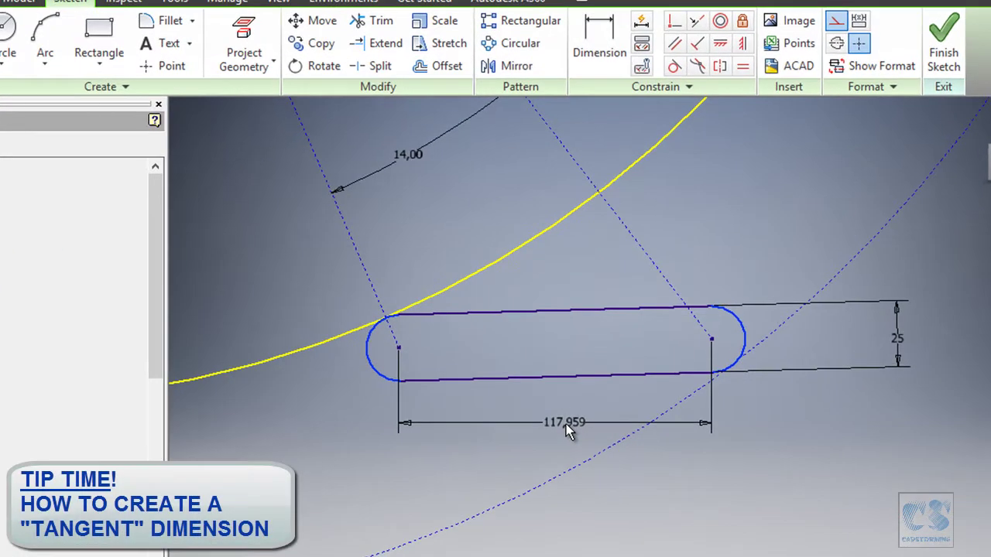
pyautogui.press('Escape')
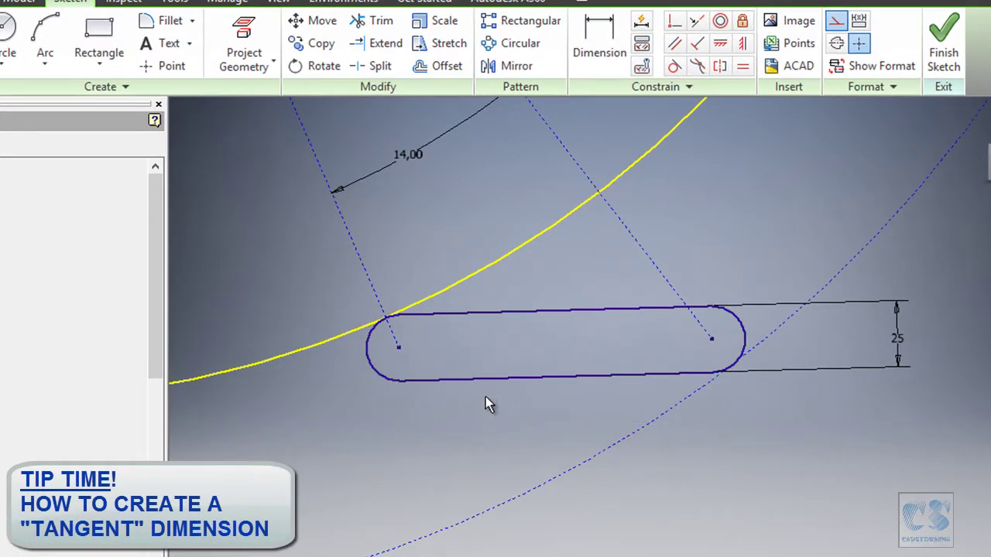
# Add a tangent dimension for the profile's overall length between the outer sides of both end arcs, accepting it as driven
pyautogui.click(602, 36)
pyautogui.click(597, 31)
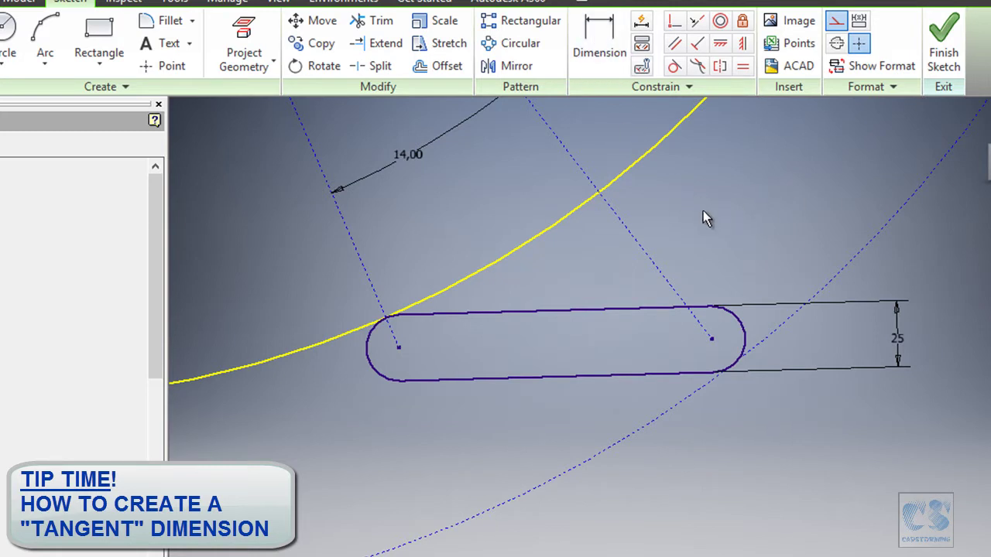
pyautogui.click(366, 346)
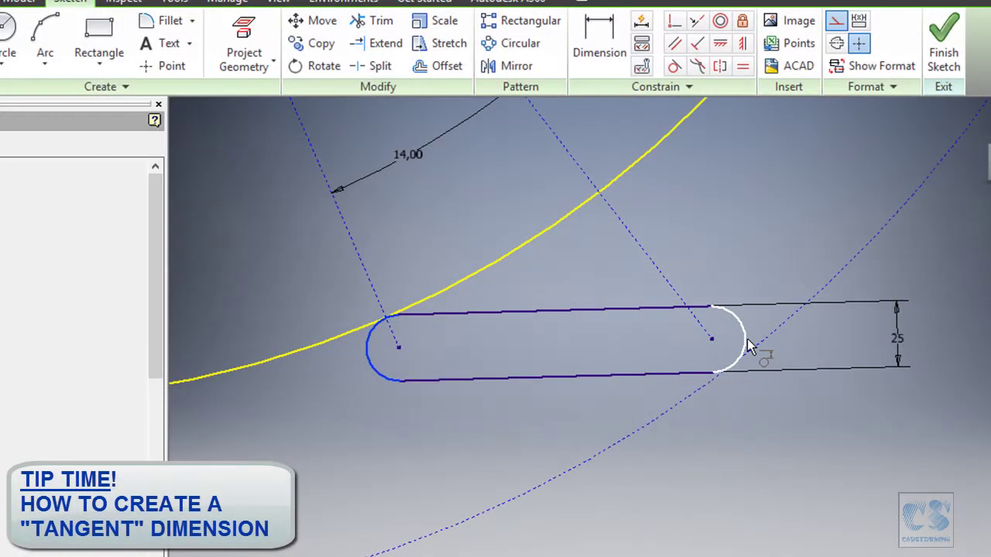
pyautogui.click(748, 346)
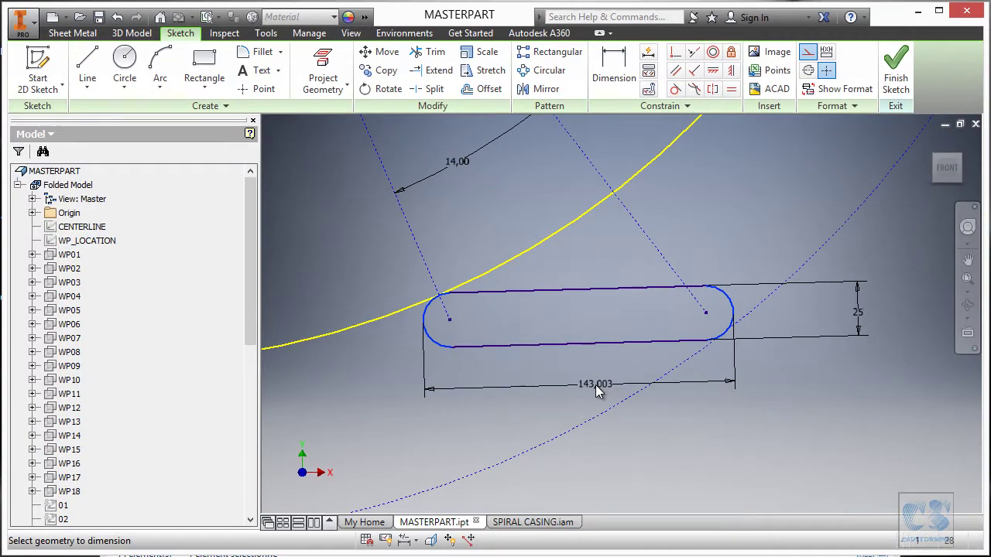
pyautogui.click(596, 385)
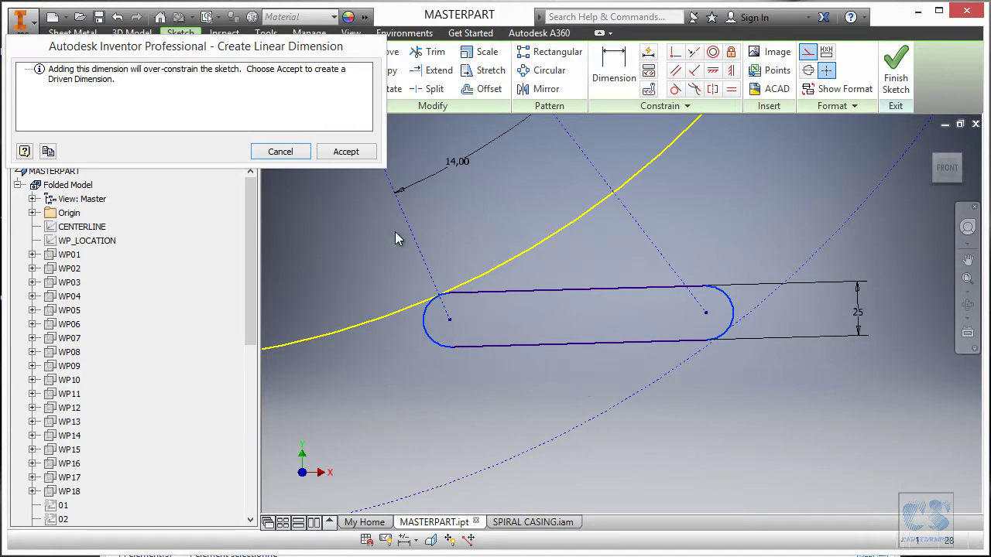
pyautogui.moveTo(204, 46); pyautogui.dragTo(563, 199)
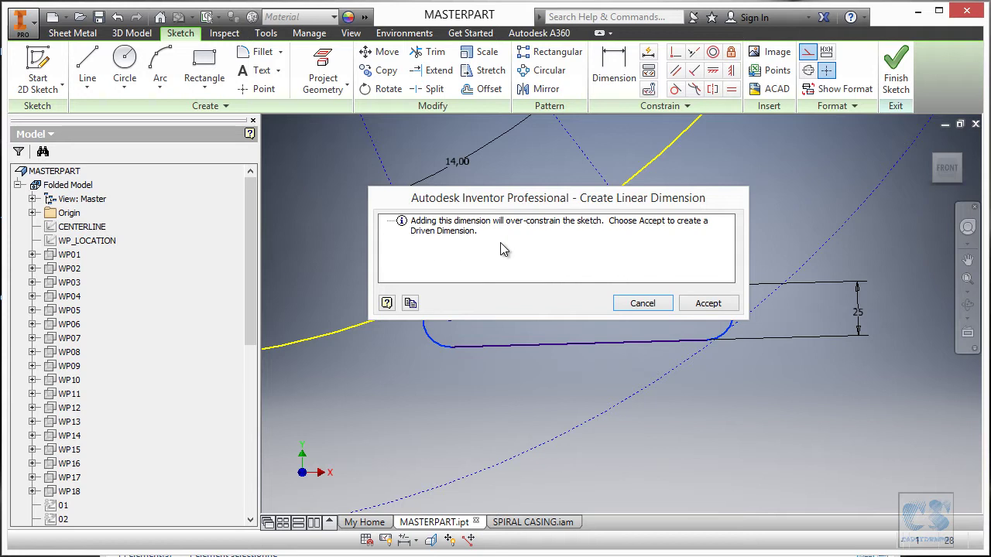
pyautogui.moveTo(659, 203)
pyautogui.mouseDown()
pyautogui.moveTo(414, 209)
pyautogui.moveTo(351, 157)
pyautogui.mouseUp()
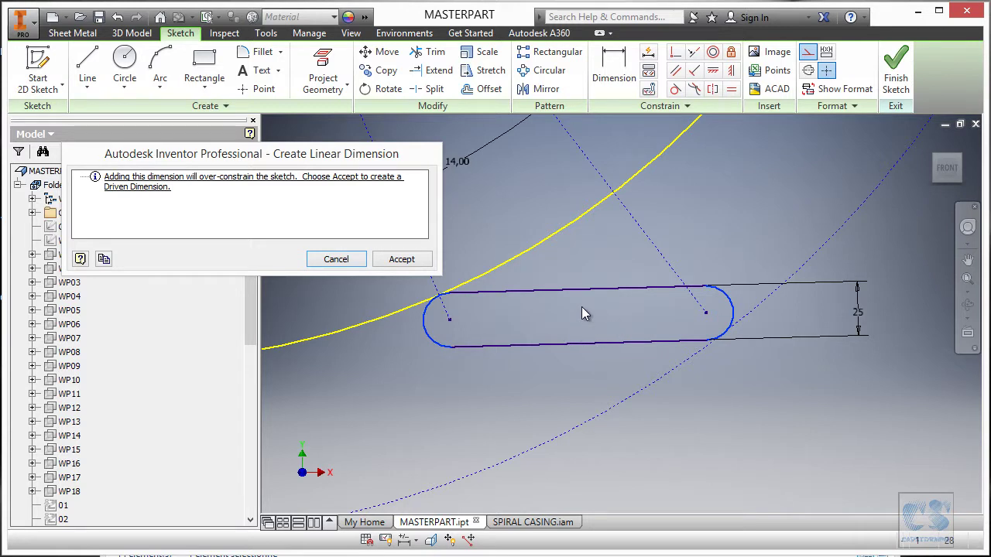
pyautogui.click(405, 258)
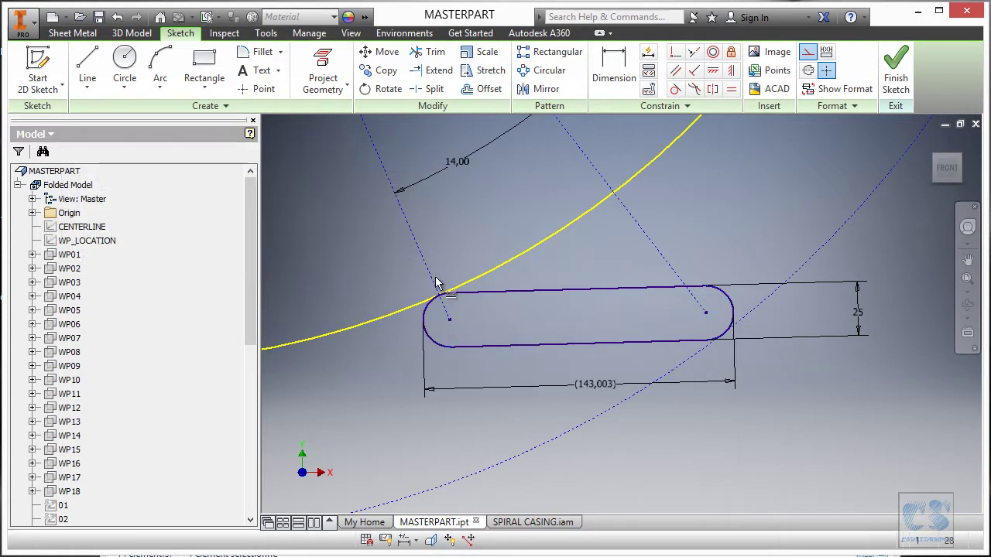
pyautogui.click(594, 393)
pyautogui.scroll(-5, 590, 398)
pyautogui.click(650, 275)
pyautogui.click(652, 272)
pyautogui.scroll(1, 608, 353)
pyautogui.press('Escape')
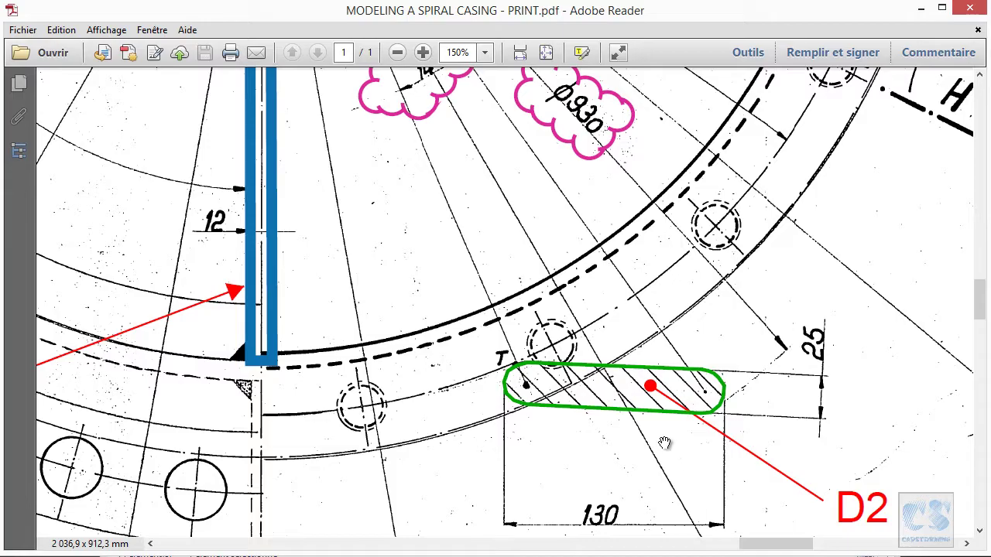
# Finish the profile sketch and rename it Guide_D2
pyautogui.keyDown('ctrl'); pyautogui.scroll(-1, 706, 493); pyautogui.keyUp('ctrl')
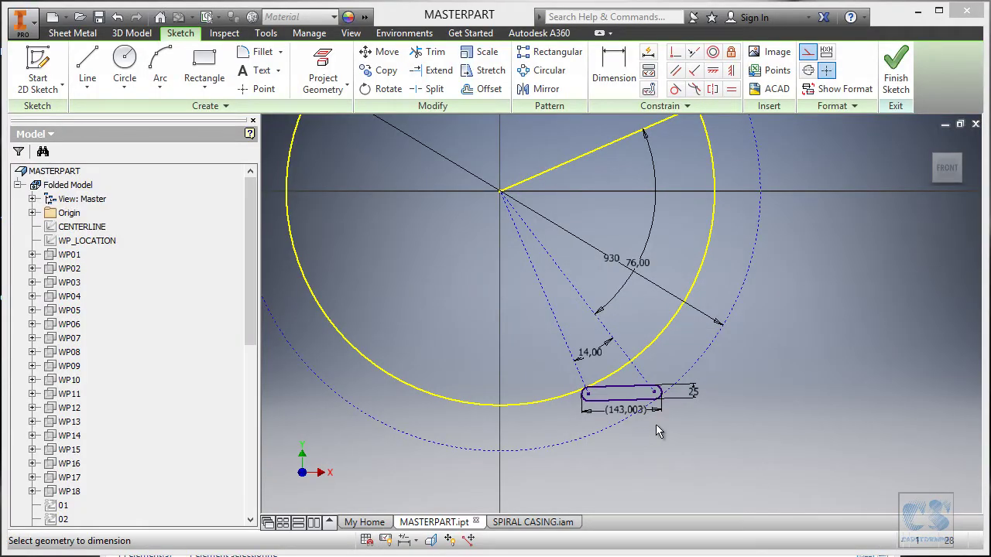
pyautogui.click(898, 77)
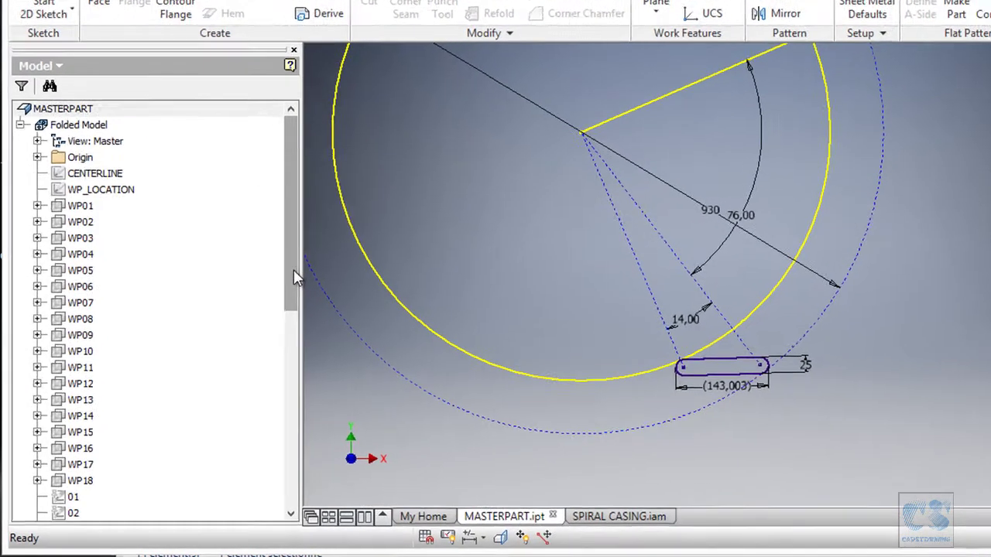
pyautogui.moveTo(250, 310); pyautogui.dragTo(250, 480)
pyautogui.click(86, 506)
pyautogui.click(108, 495)
pyautogui.write('Guide')
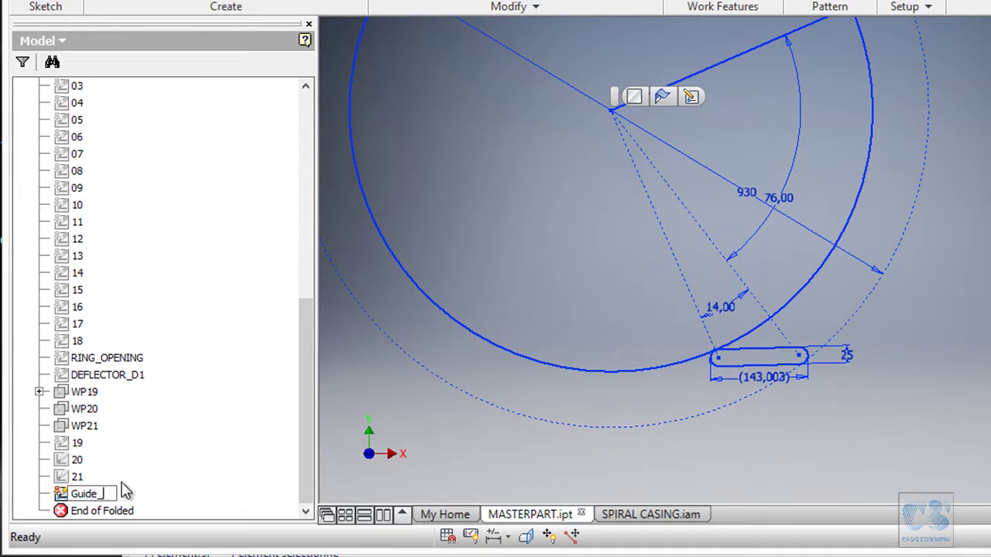
pyautogui.write('_D')
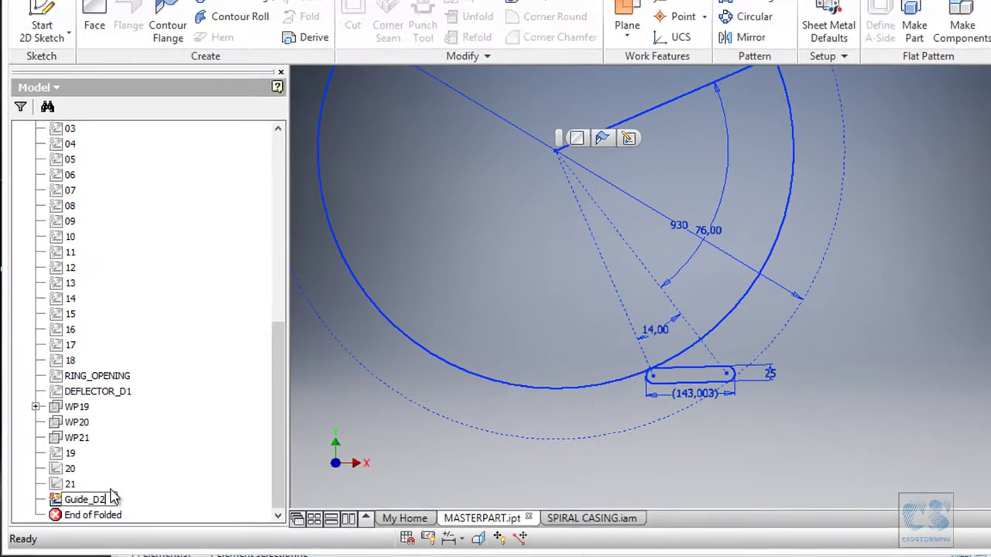
pyautogui.write('2')
pyautogui.press('Return')
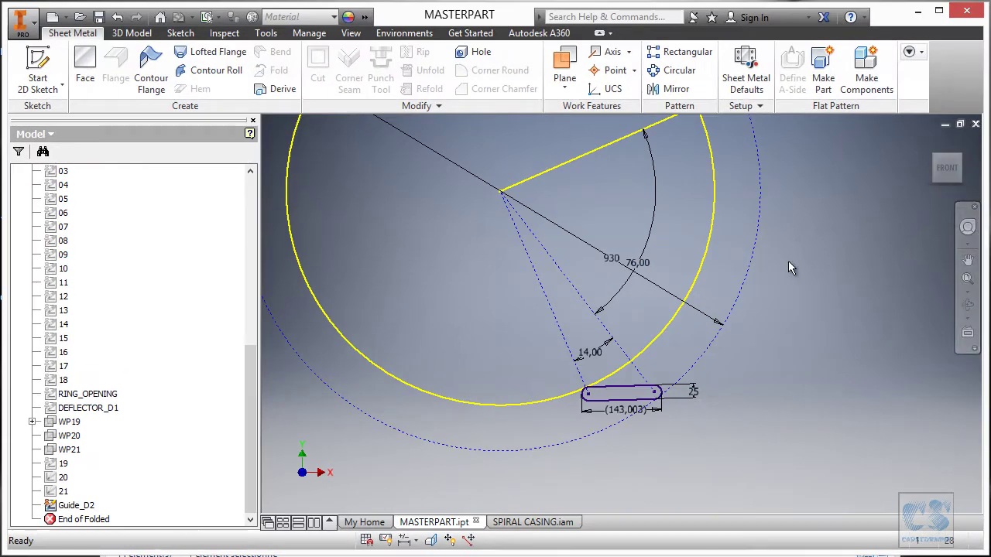
# Start a Make Part derivation from MASTERPART named D2 and include the Guide_D2 sketch
pyautogui.rightClick(788, 261)
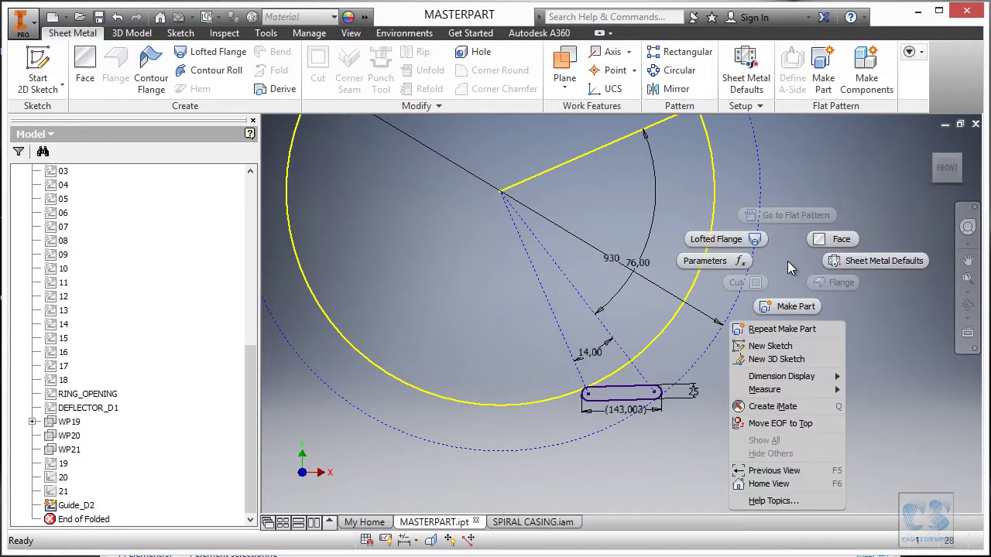
pyautogui.click(800, 302)
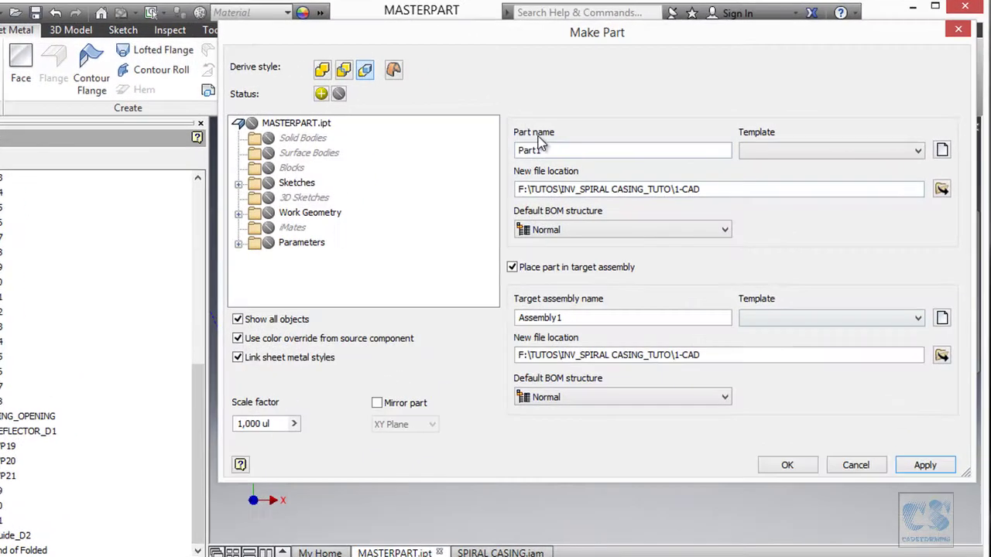
pyautogui.write('D2')
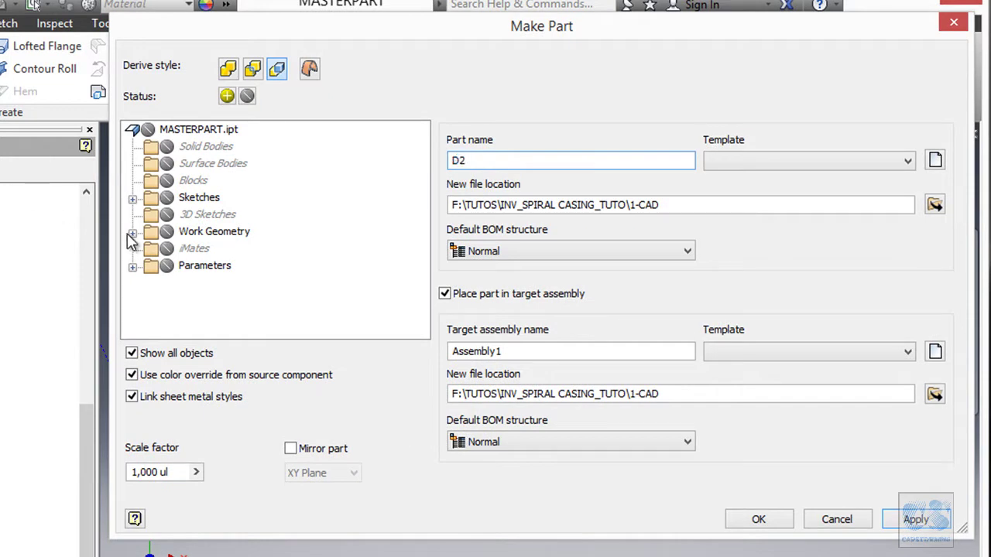
pyautogui.click(133, 201)
pyautogui.scroll(-5, 194, 233)
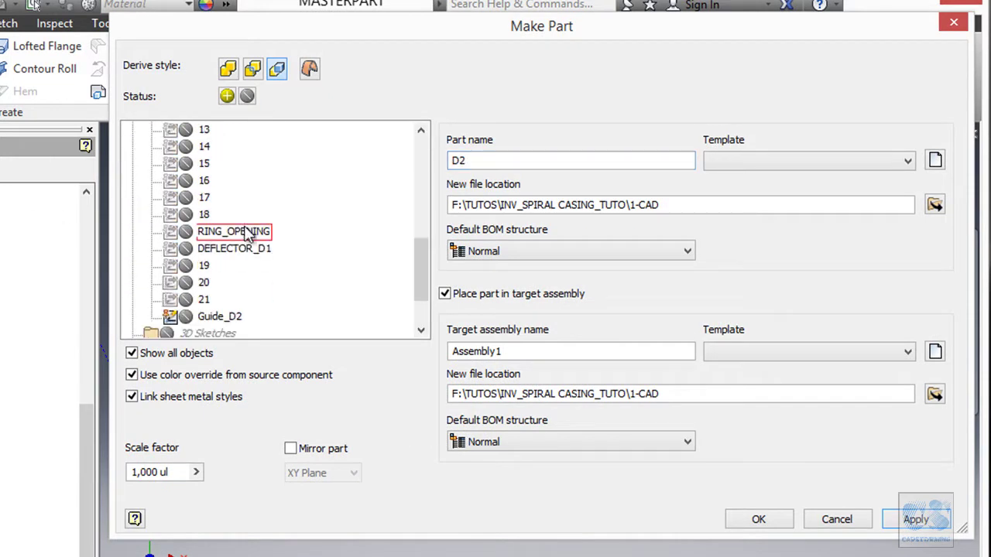
pyautogui.click(186, 316)
# Include the Defector_length model parameter in the derived D2 part
pyautogui.scroll(-2, 420, 259)
pyautogui.click(132, 316)
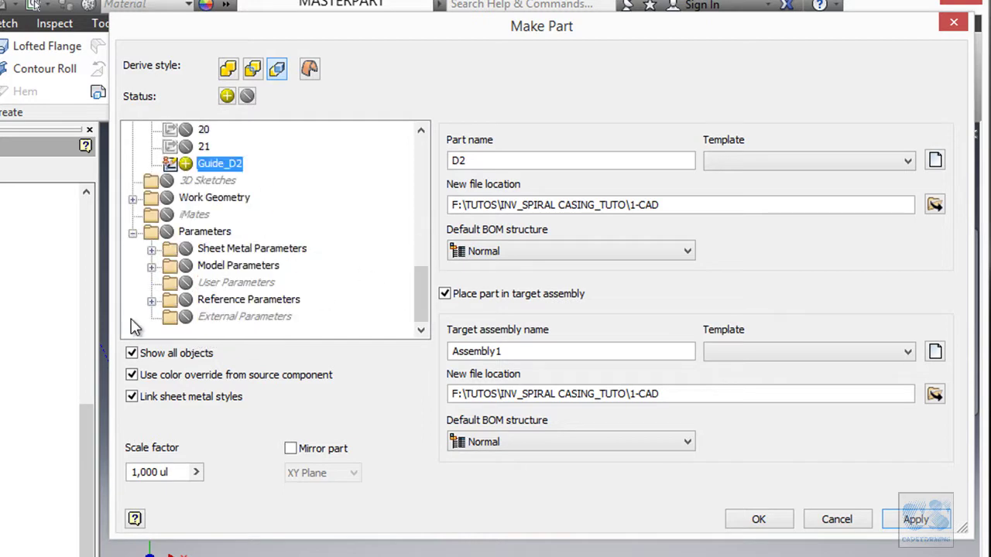
pyautogui.click(152, 266)
pyautogui.scroll(-15, 313, 258)
pyautogui.scroll(-20, 309, 261)
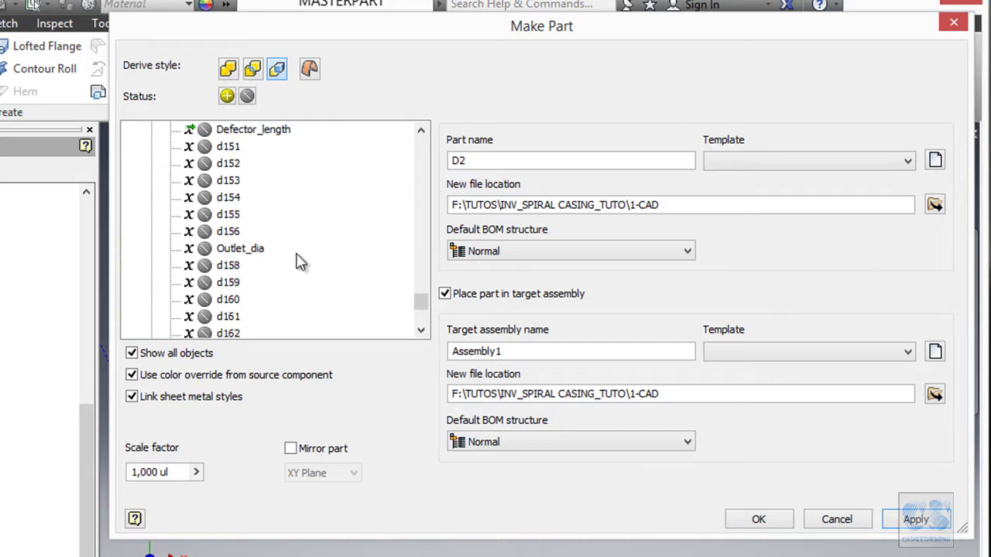
pyautogui.click(203, 130)
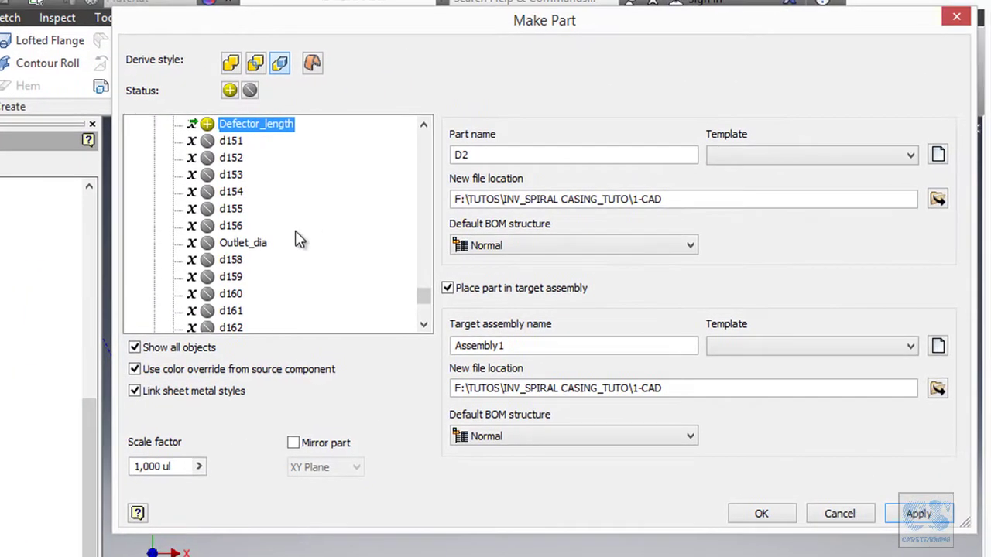
# Turn off sheet metal style linking and create D2 from the Standard (mm).ipt template in the SPIRAL CASING target assembly
pyautogui.scroll(2, 250, 288)
pyautogui.click(157, 392)
pyautogui.click(767, 153)
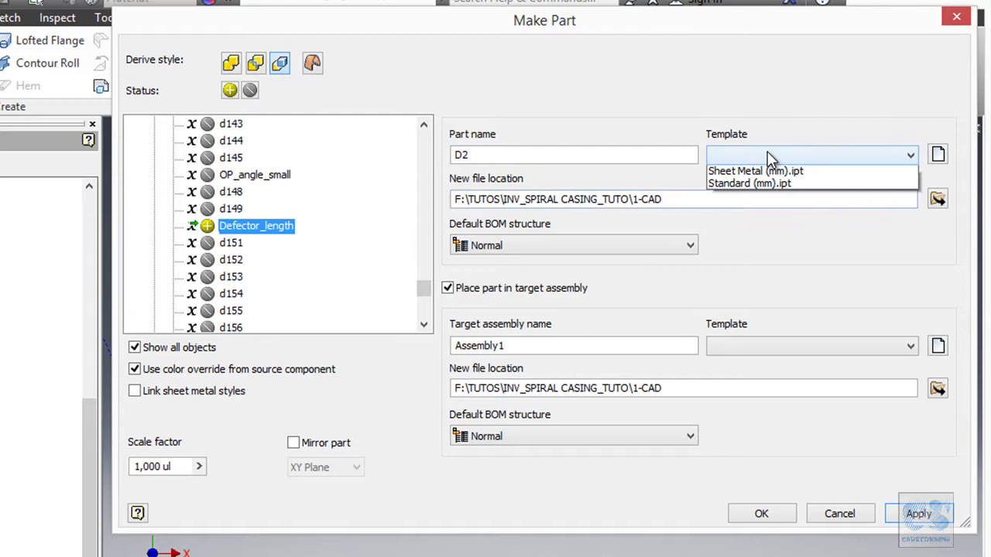
pyautogui.click(750, 186)
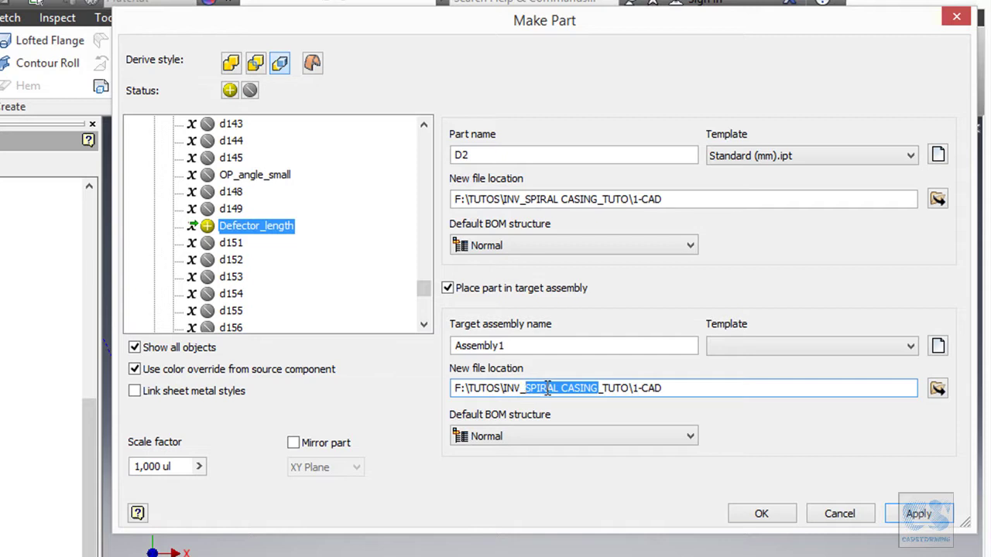
pyautogui.doubleClick(512, 346)
pyautogui.write('SPIRAL CASING')
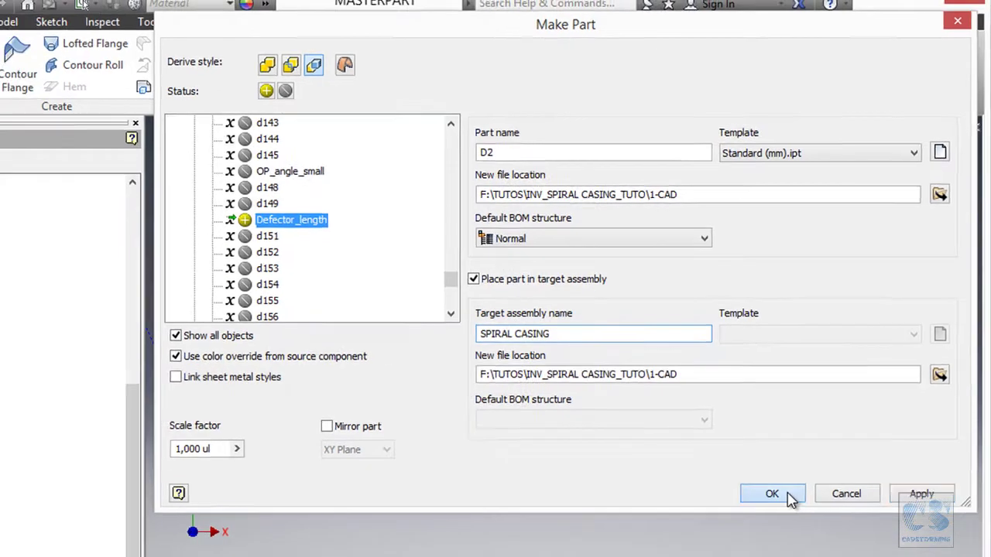
pyautogui.click(771, 513)
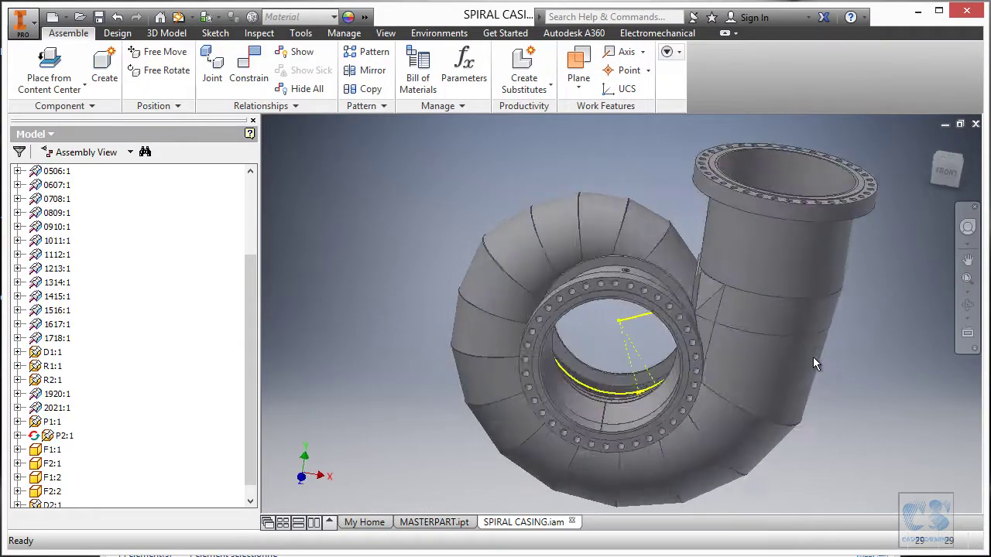
# Edit D2 in place, extrude its slot profile symmetrically by the Defector_length parameter, and return to the assembly
pyautogui.keyDown('shift'); pyautogui.moveTo(797, 341); pyautogui.dragTo(636, 312, button='middle'); pyautogui.keyUp('shift')
pyautogui.doubleClick(636, 311)
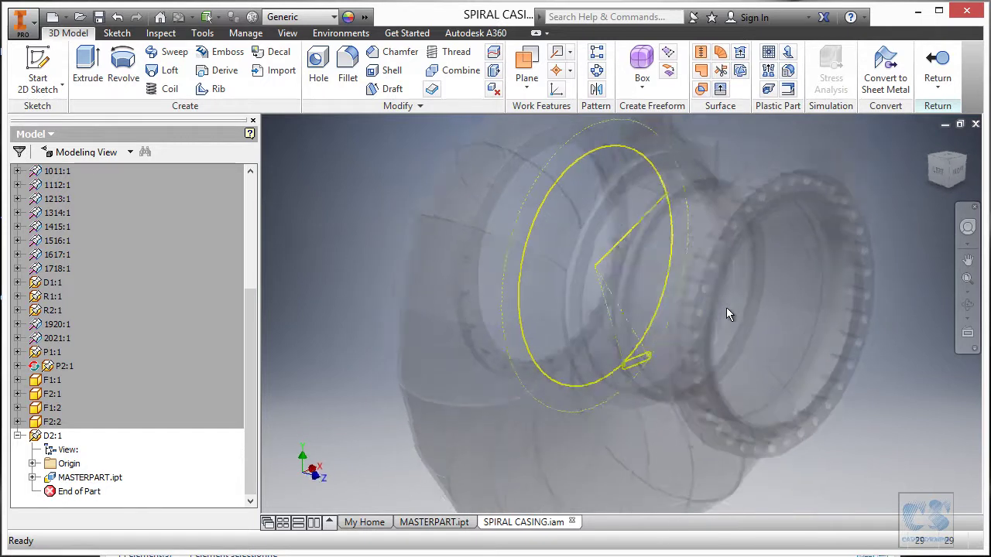
pyautogui.keyDown('shift'); pyautogui.moveTo(726, 308); pyautogui.dragTo(711, 312, button='middle'); pyautogui.keyUp('shift')
pyautogui.click(88, 66)
pyautogui.scroll(5, 696, 348)
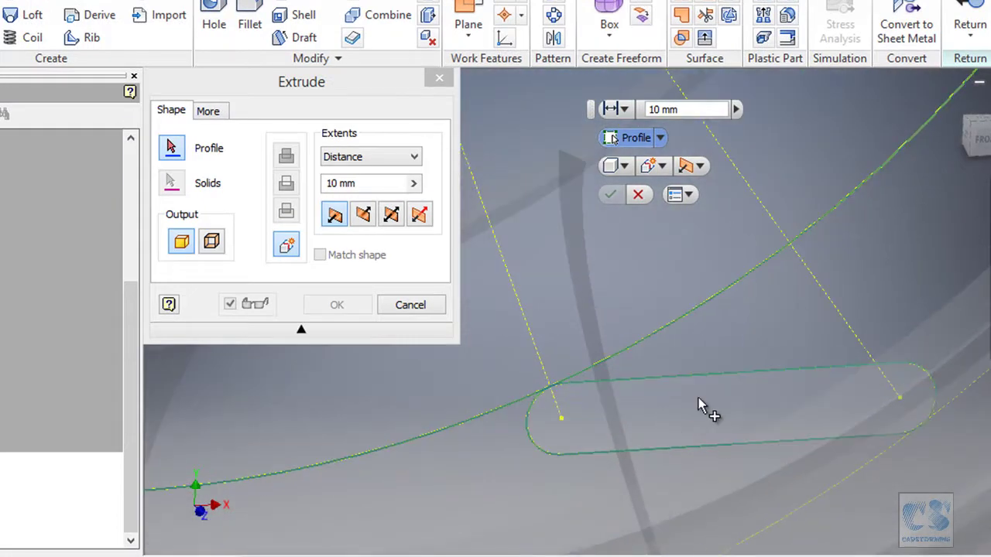
pyautogui.click(701, 408)
pyautogui.keyDown('shift'); pyautogui.moveTo(701, 405); pyautogui.dragTo(951, 435, button='middle'); pyautogui.keyUp('shift')
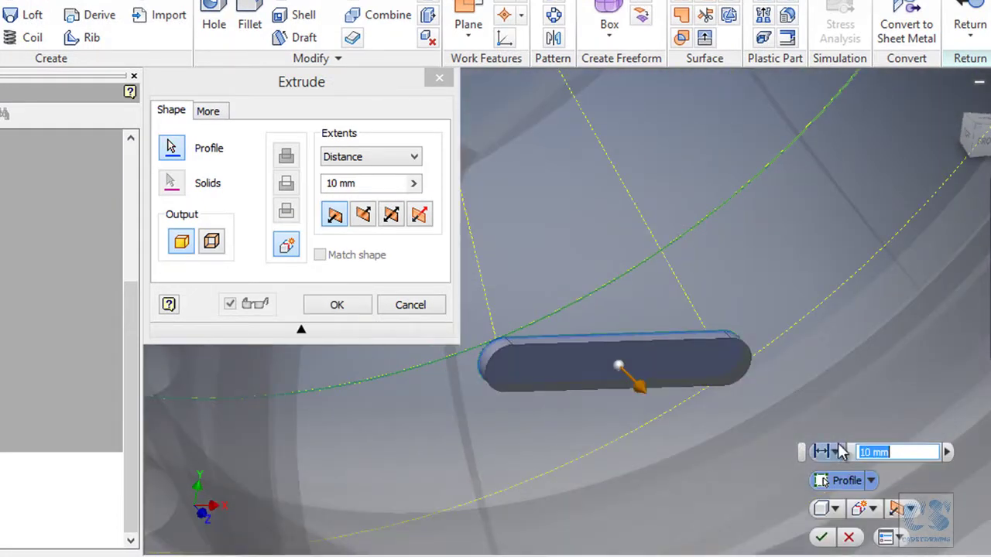
pyautogui.click(415, 185)
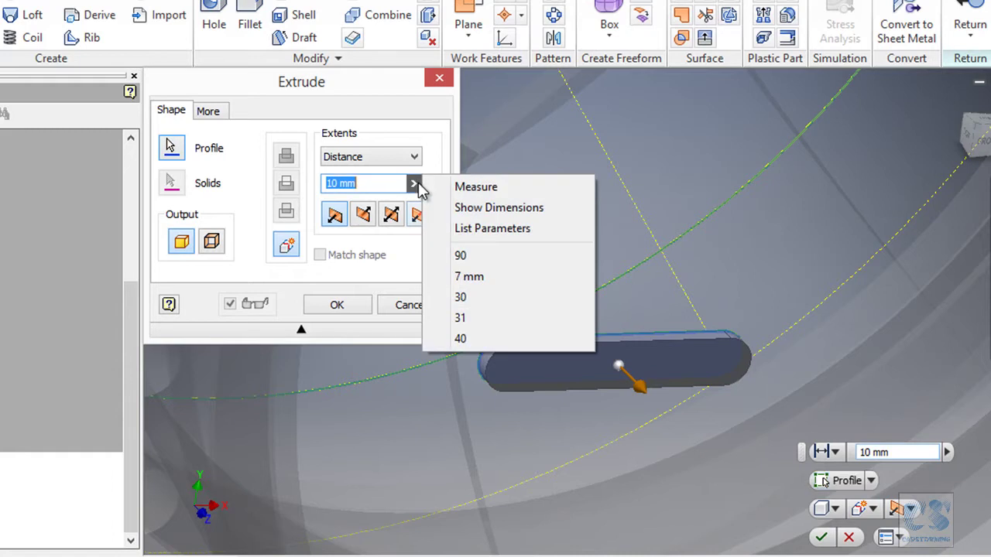
pyautogui.click(495, 229)
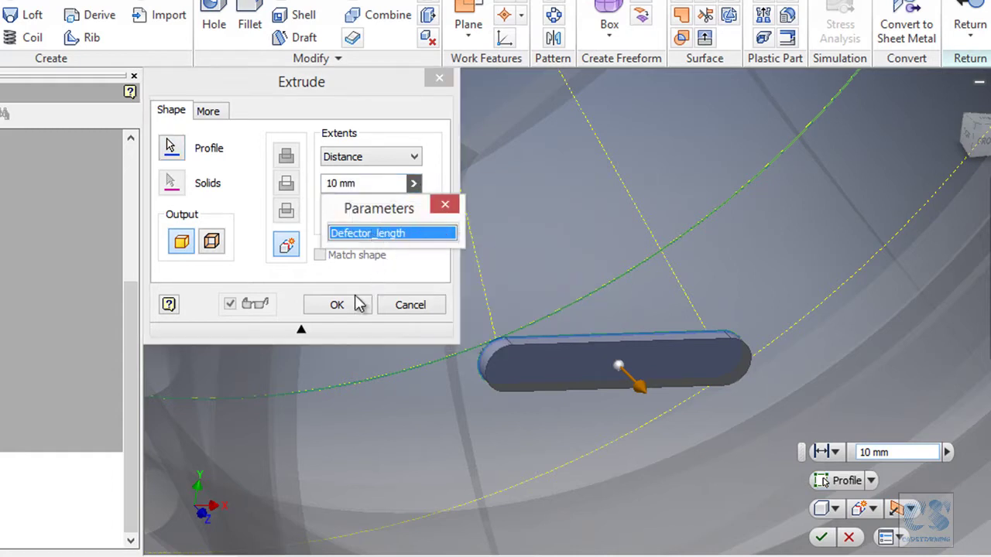
pyautogui.press('Return')
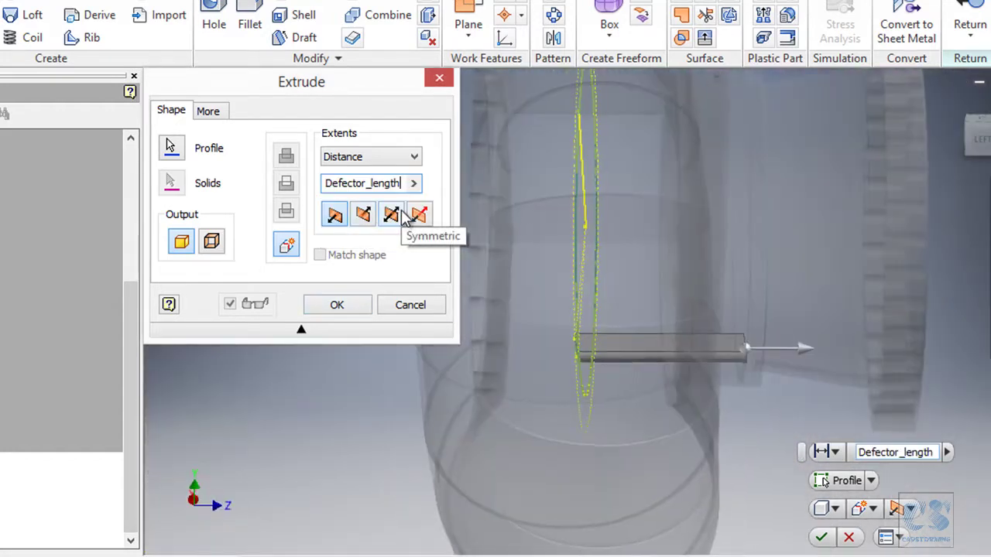
pyautogui.click(405, 219)
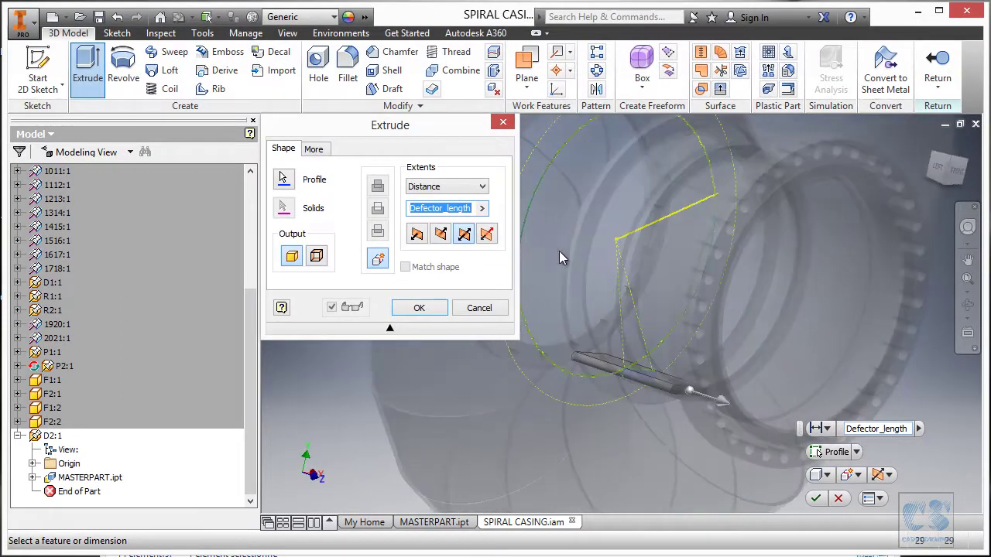
pyautogui.click(424, 309)
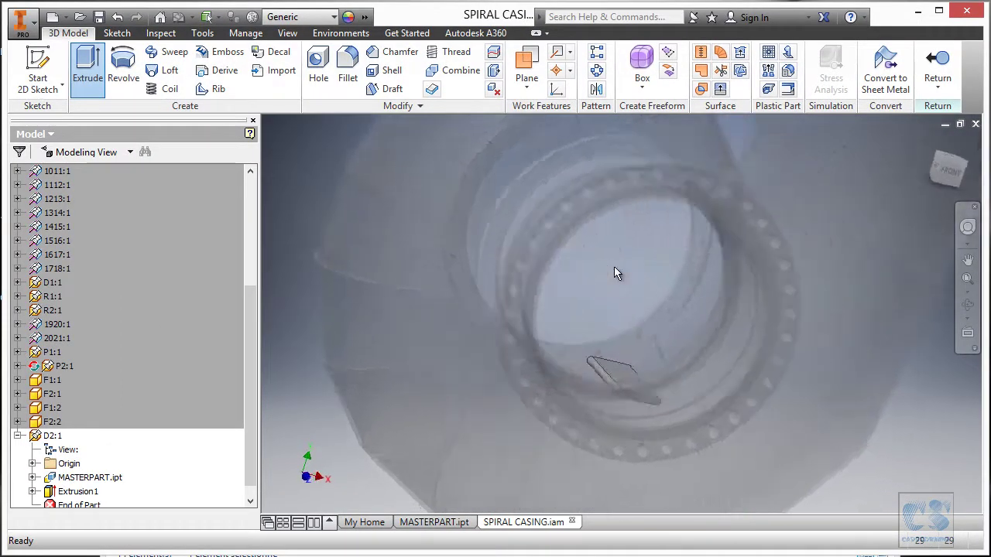
pyautogui.click(937, 65)
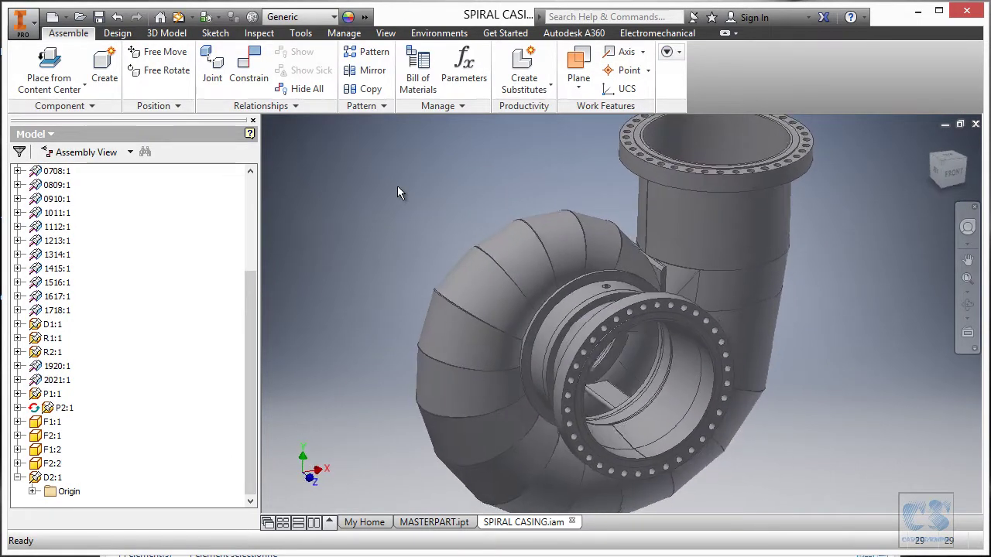
# Apply a half section view to the assembly at the origin XY Plane with a 0 mm offset
pyautogui.click(386, 33)
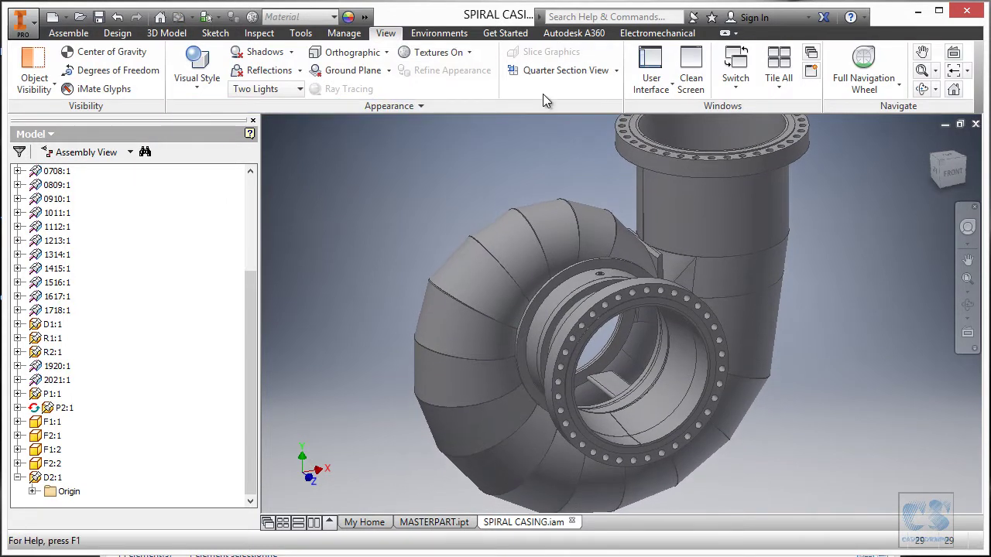
pyautogui.click(618, 70)
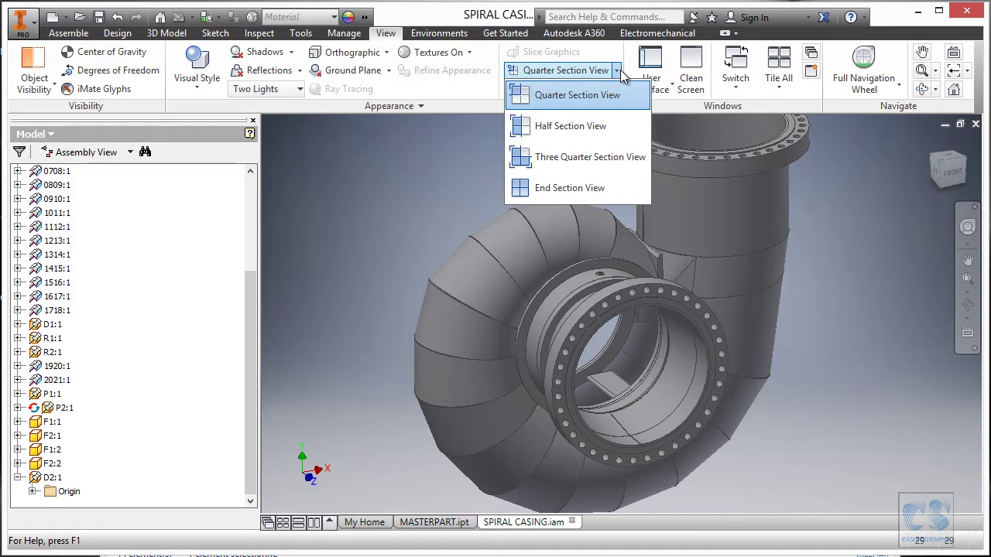
pyautogui.click(571, 128)
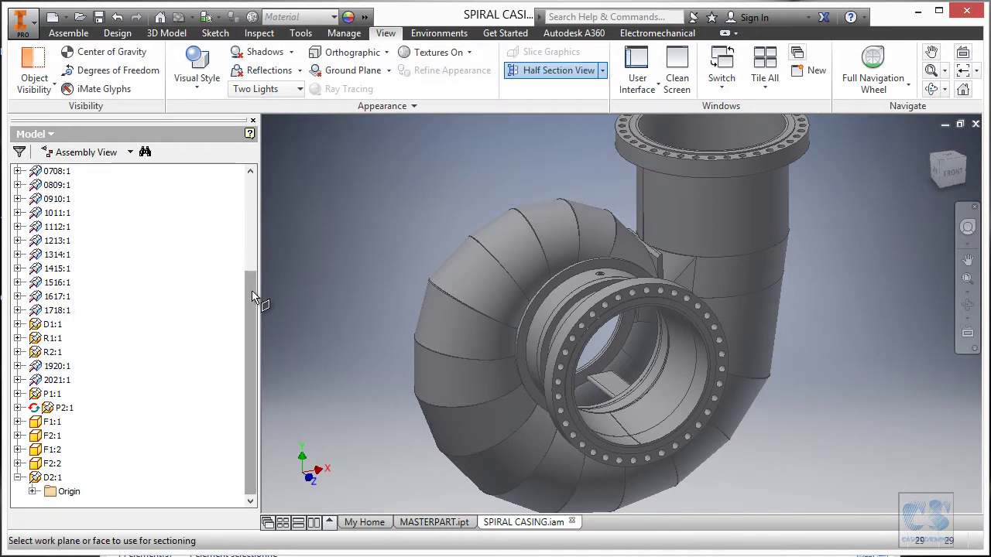
pyautogui.moveTo(251, 310); pyautogui.dragTo(254, 192)
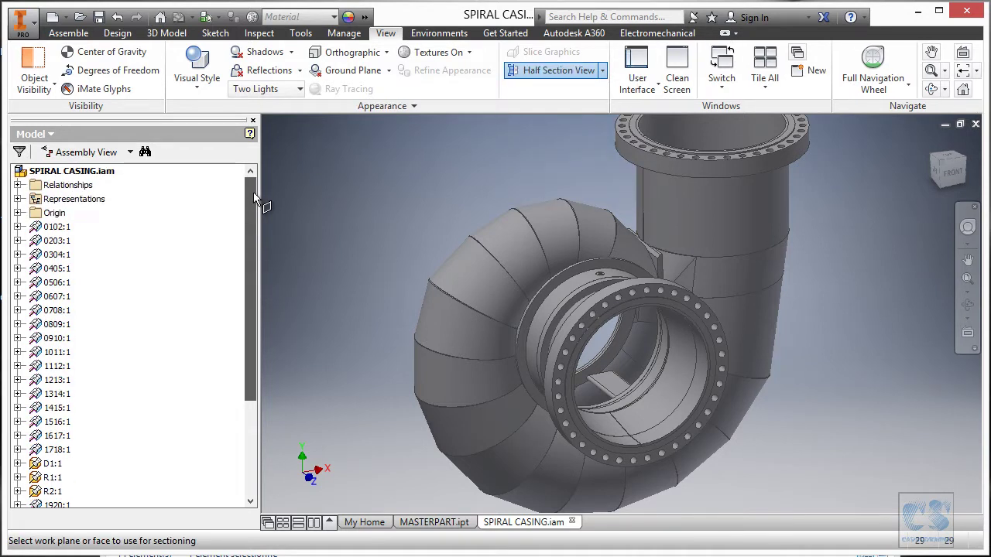
pyautogui.click(17, 213)
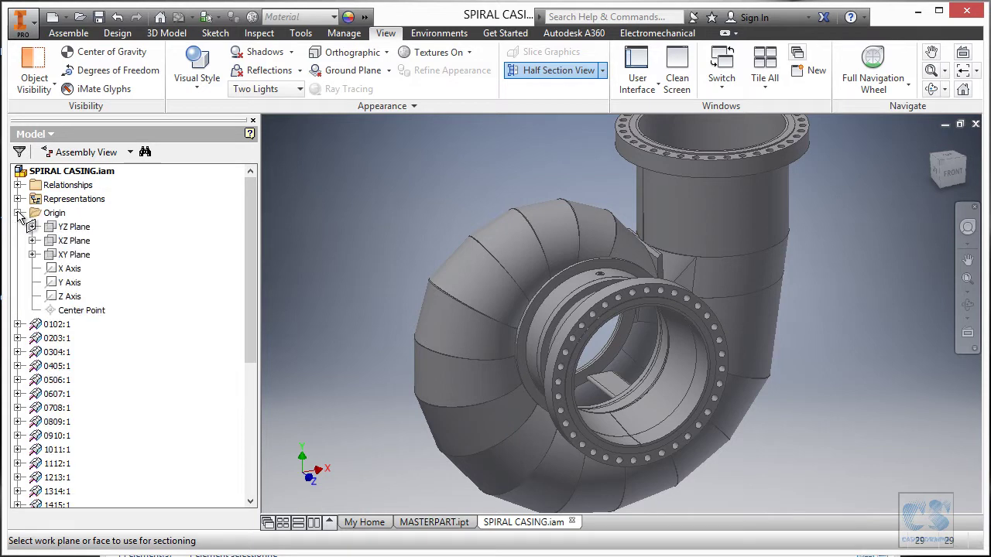
pyautogui.click(75, 254)
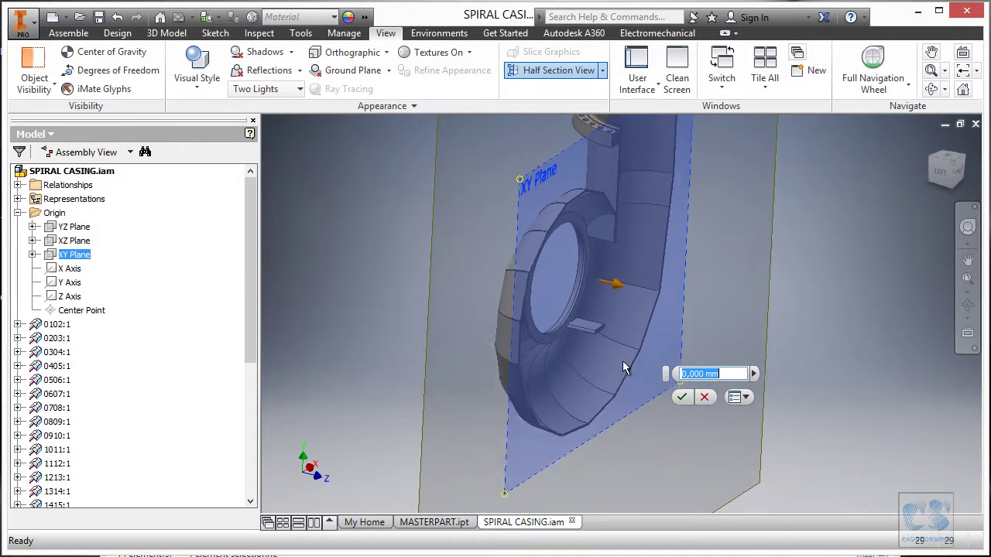
pyautogui.click(681, 397)
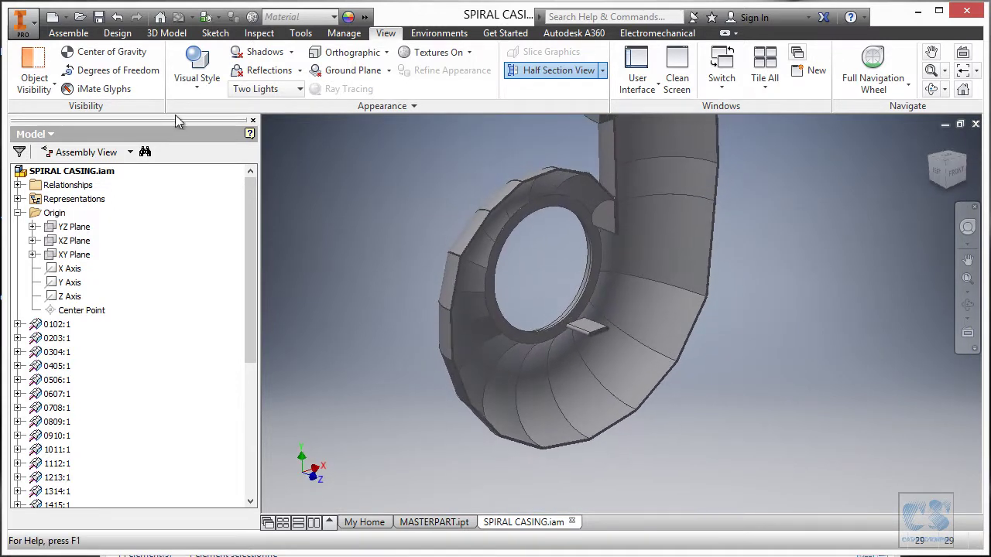
# Create a circular component pattern of D2 around the assembly's Z Axis with 4 occurrences at 90 degrees
pyautogui.click(69, 33)
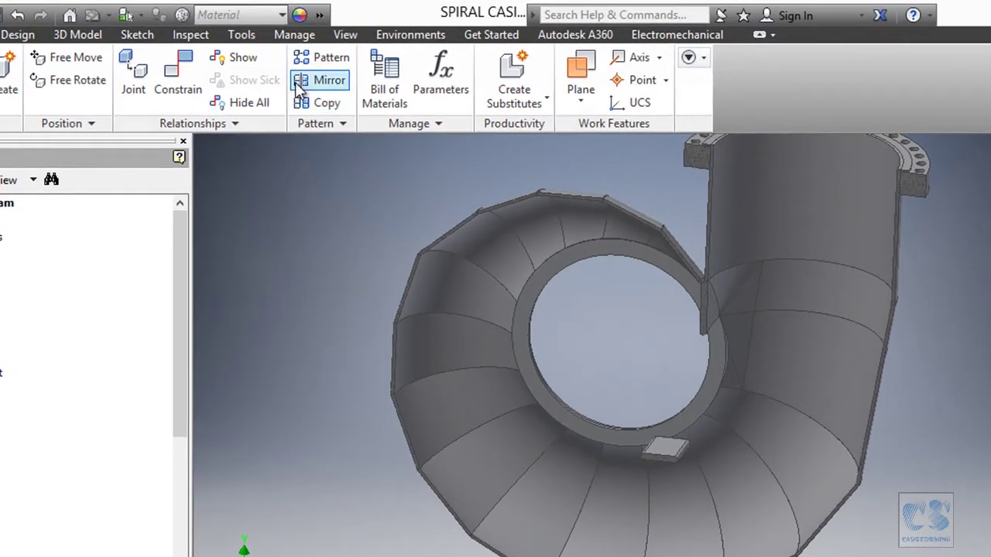
pyautogui.click(314, 60)
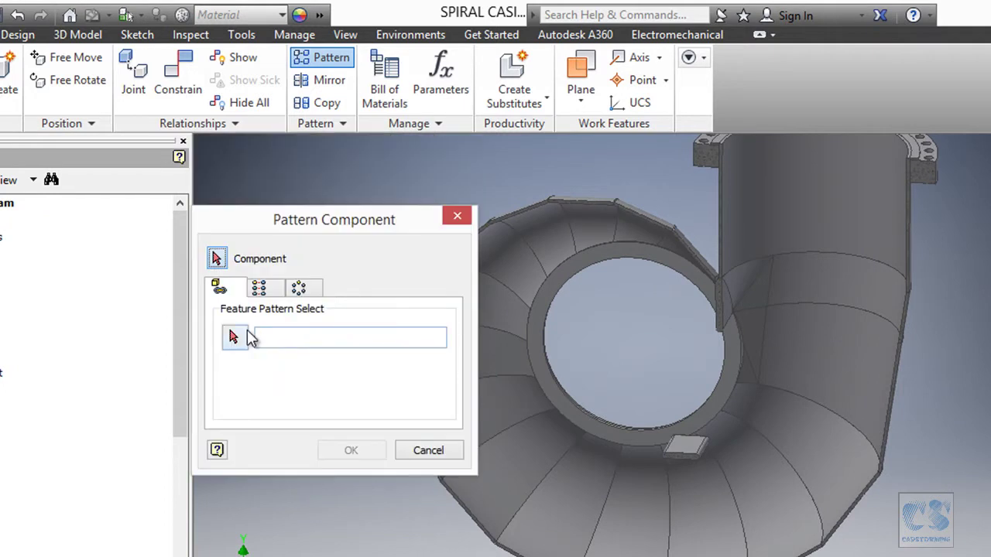
pyautogui.click(693, 449)
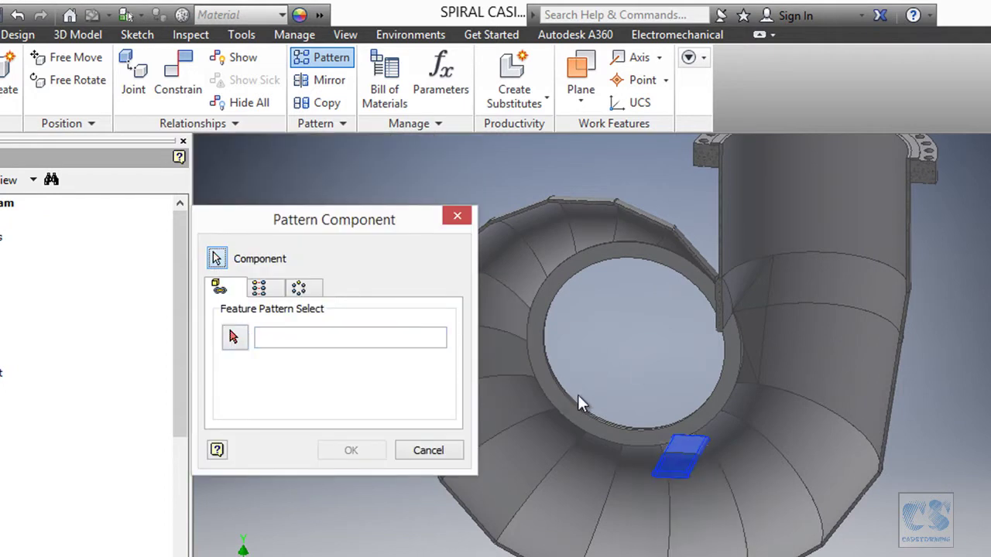
pyautogui.click(301, 291)
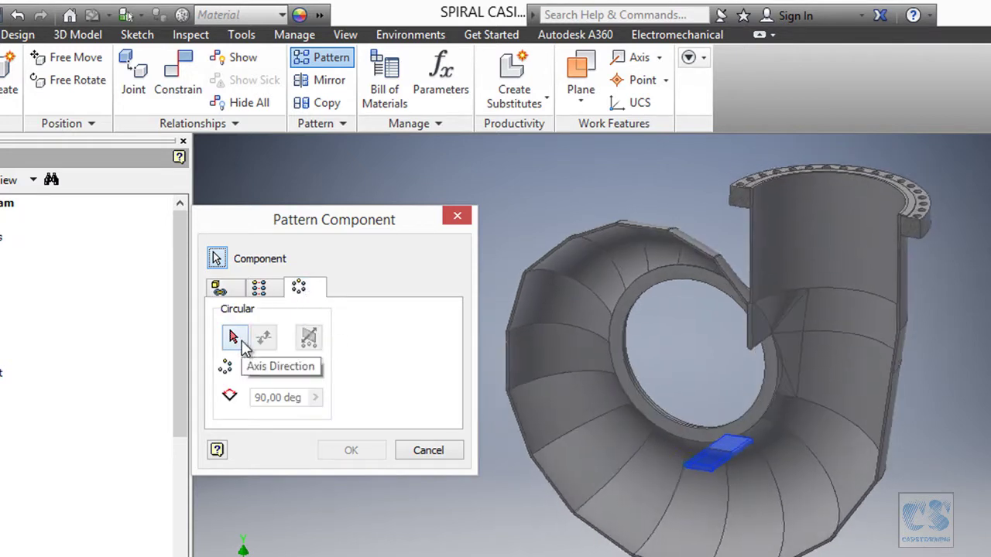
pyautogui.click(235, 338)
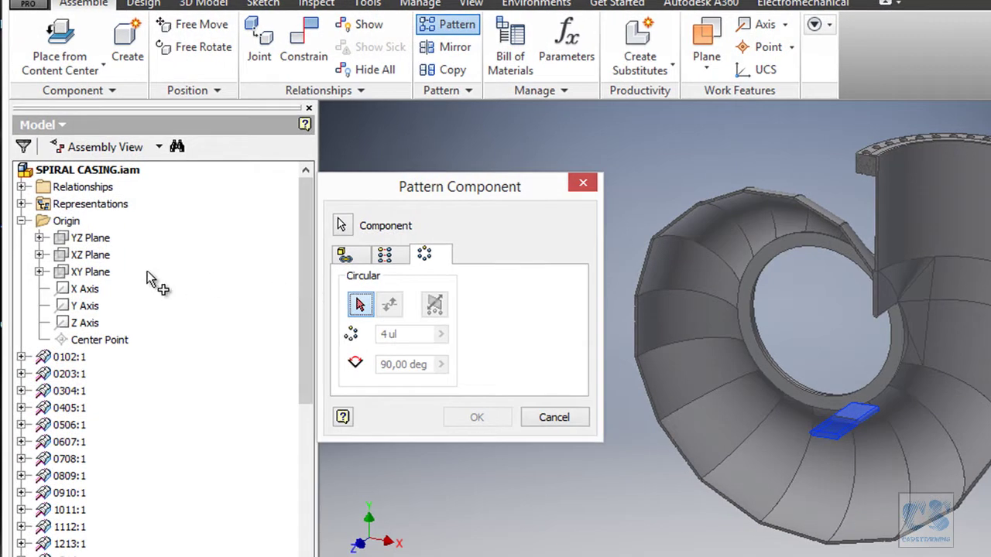
pyautogui.click(85, 323)
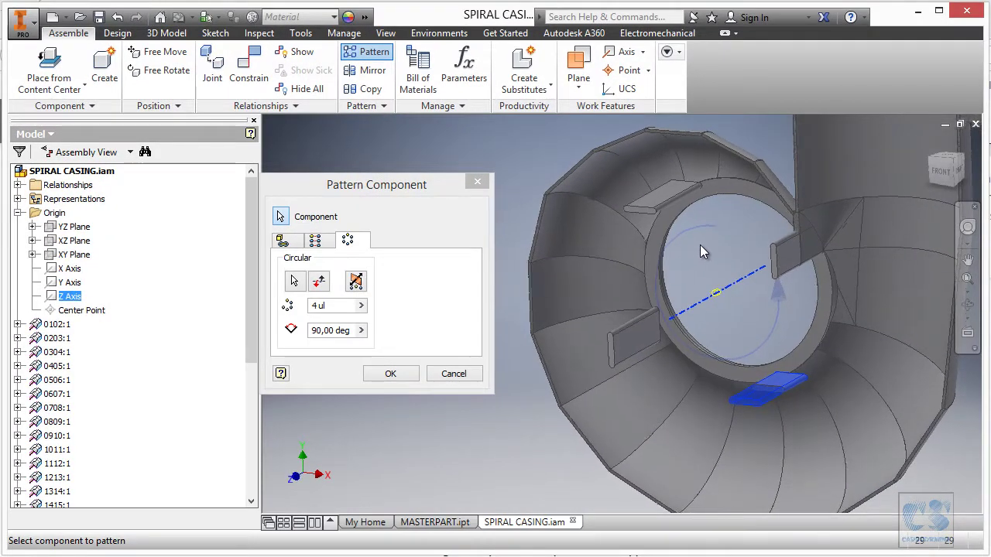
pyautogui.click(395, 374)
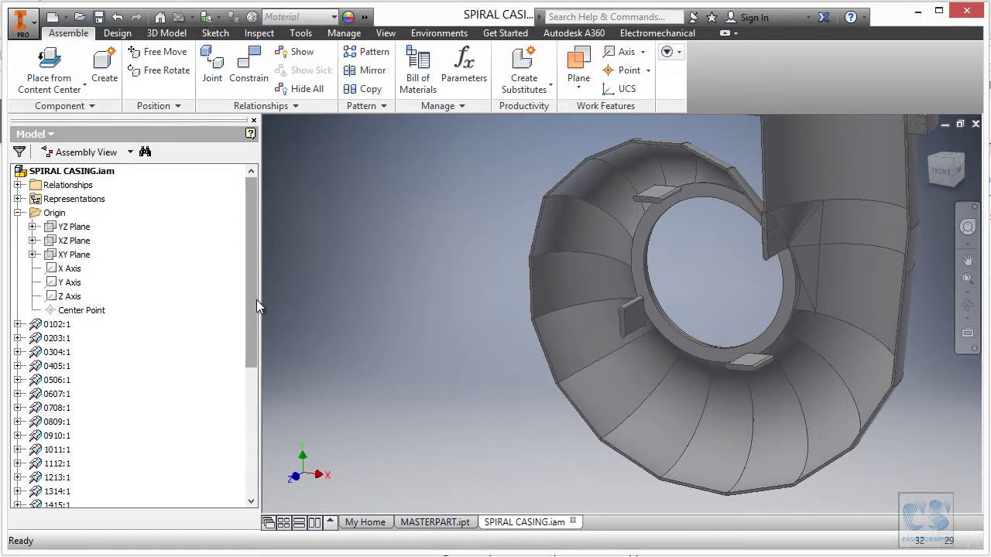
pyautogui.moveTo(252, 282); pyautogui.dragTo(252, 411)
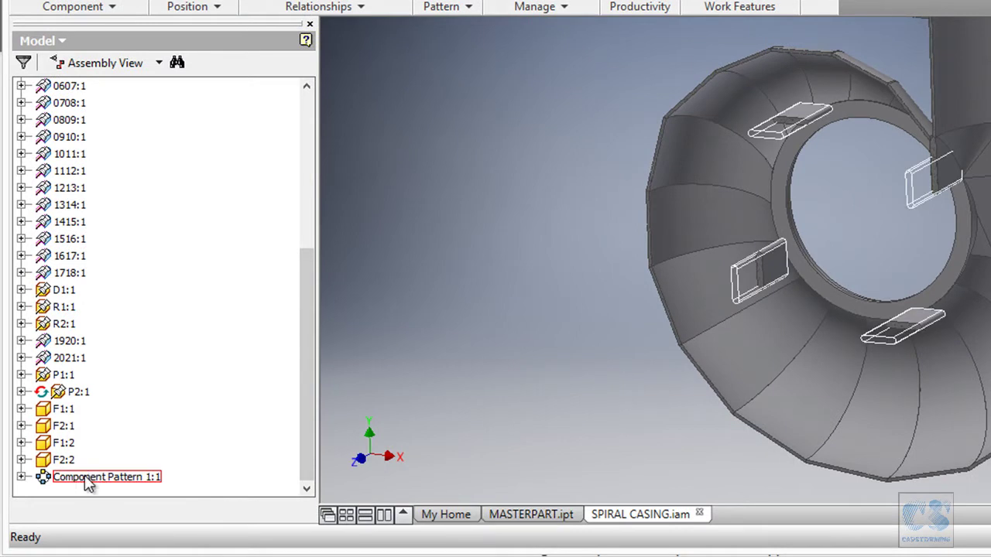
# Suppress the second element of the D2 circular component pattern, where the guide overlaps the casing's outlet
pyautogui.click(22, 478)
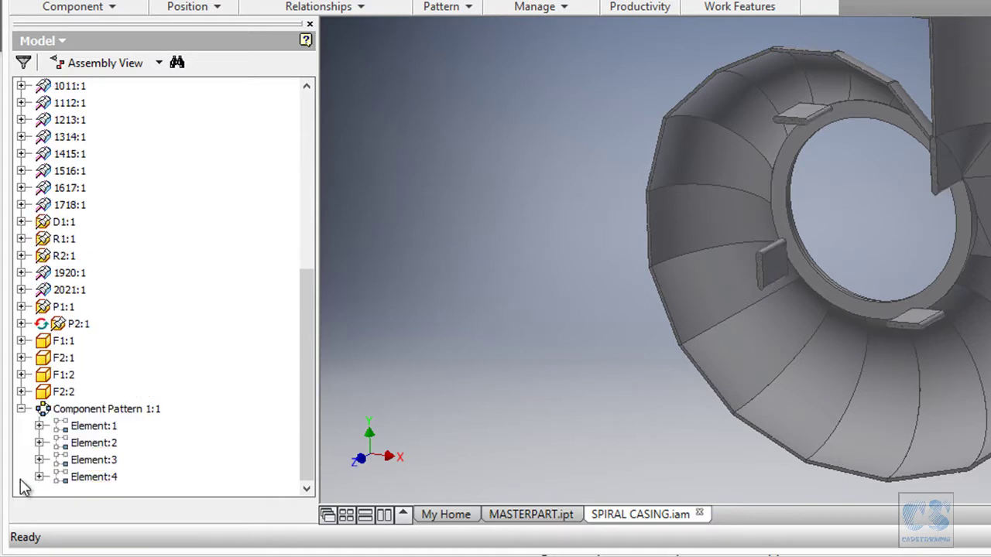
pyautogui.click(92, 447)
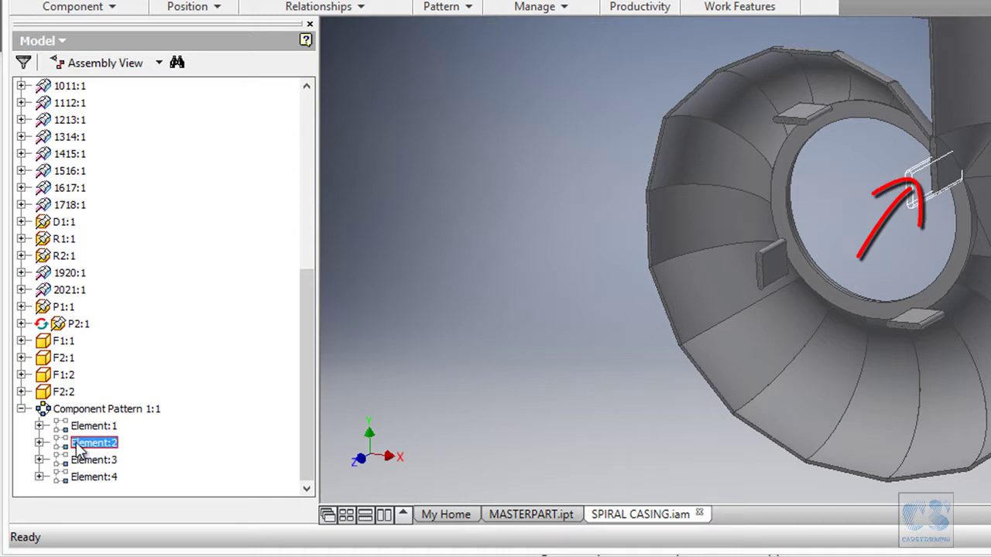
pyautogui.rightClick(90, 449)
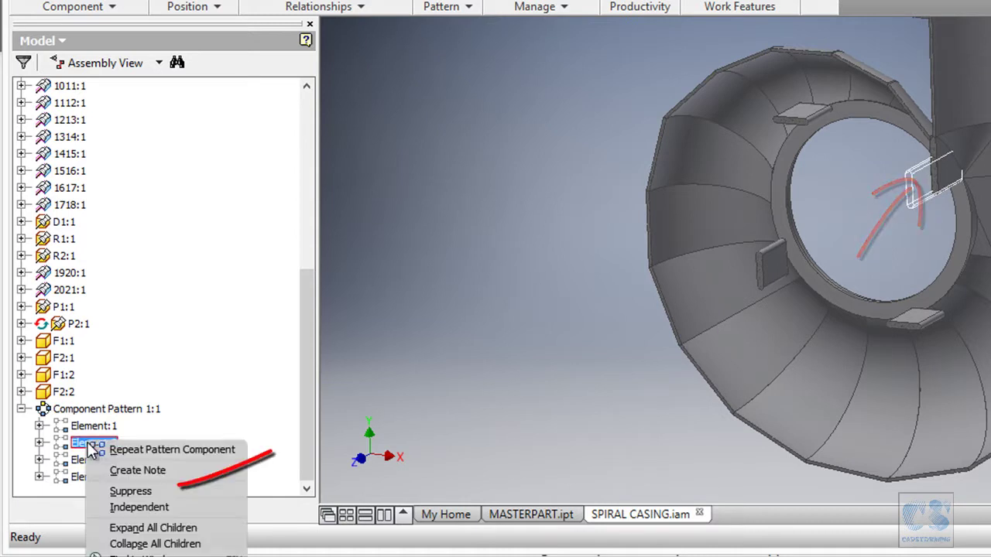
pyautogui.click(140, 492)
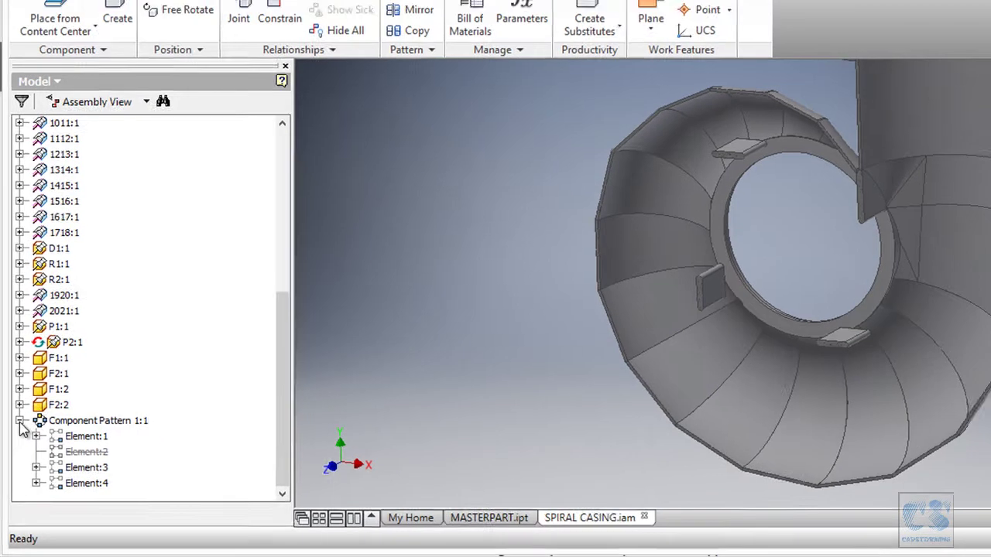
pyautogui.click(21, 410)
# End the half section view so the complete spiral casing assembly is displayed
pyautogui.keyDown('shift'); pyautogui.moveTo(496, 199); pyautogui.dragTo(776, 174, button='middle'); pyautogui.keyUp('shift')
pyautogui.keyDown('shift'); pyautogui.moveTo(635, 305); pyautogui.dragTo(391, 36, button='middle'); pyautogui.keyUp('shift')
pyautogui.click(389, 34)
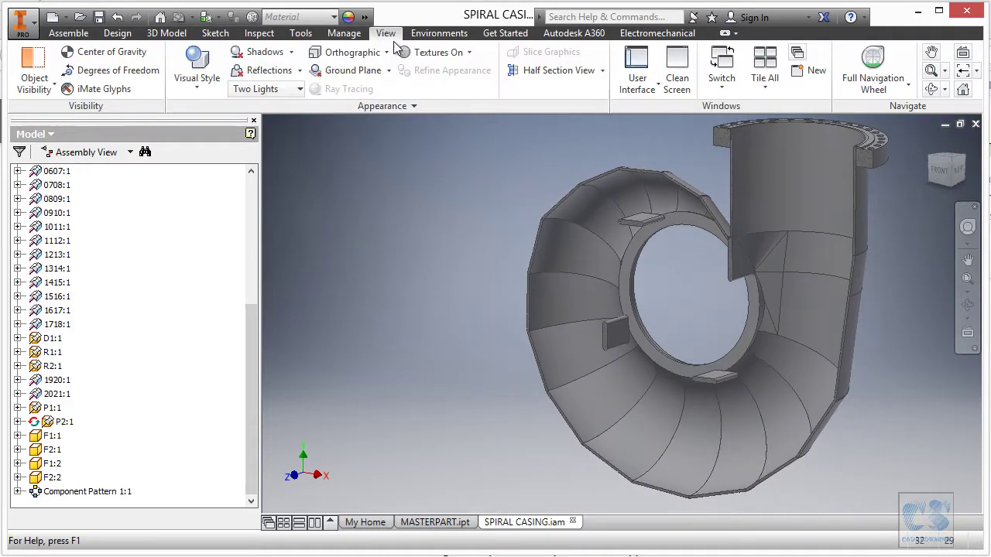
pyautogui.click(603, 72)
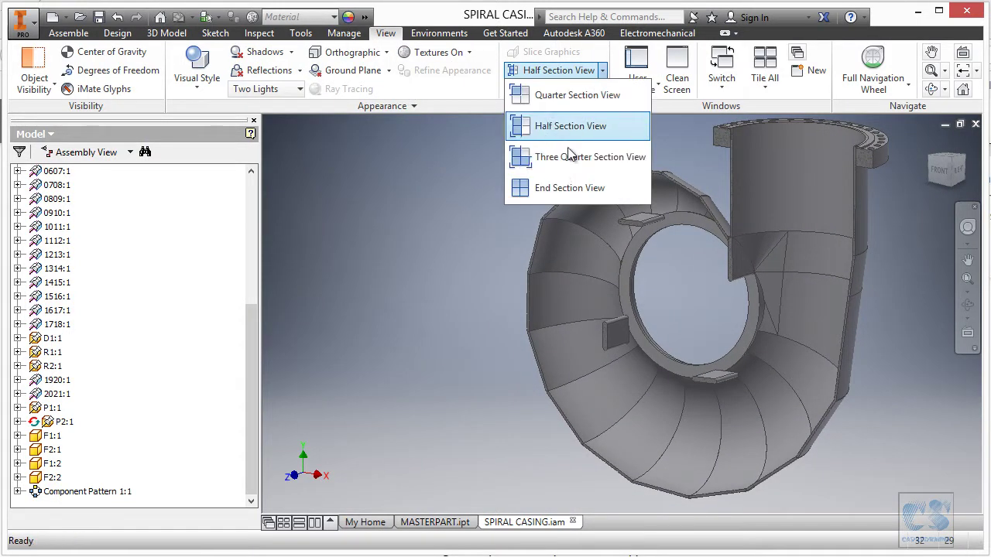
pyautogui.click(558, 186)
pyautogui.moveTo(558, 185)
pyautogui.keyDown('shift'); pyautogui.mouseDown(button='middle')
pyautogui.moveTo(430, 134)
pyautogui.moveTo(413, 144)
pyautogui.moveTo(413, 340)
pyautogui.mouseUp(button='middle'); pyautogui.keyUp('shift')
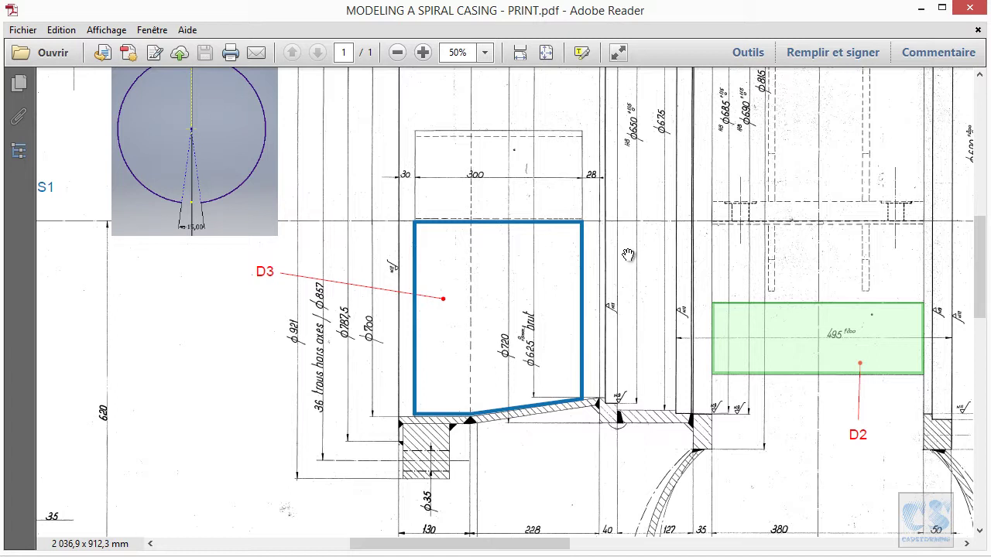
# Examine D3's side profile dimensions in the print's section view and its plate thickness in the front view
pyautogui.hscroll(2, 635, 256)
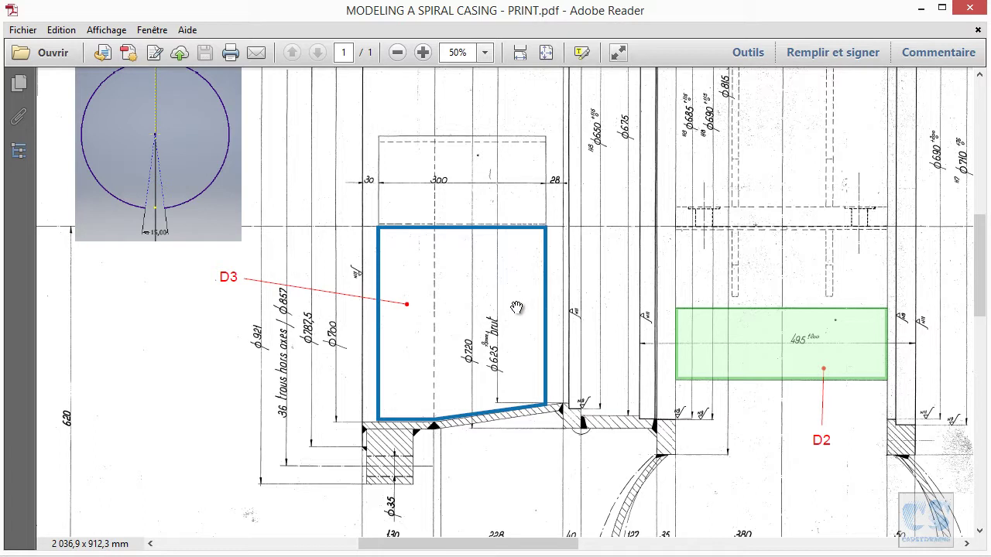
pyautogui.keyDown('ctrl'); pyautogui.scroll(-1, 516, 309); pyautogui.keyUp('ctrl')
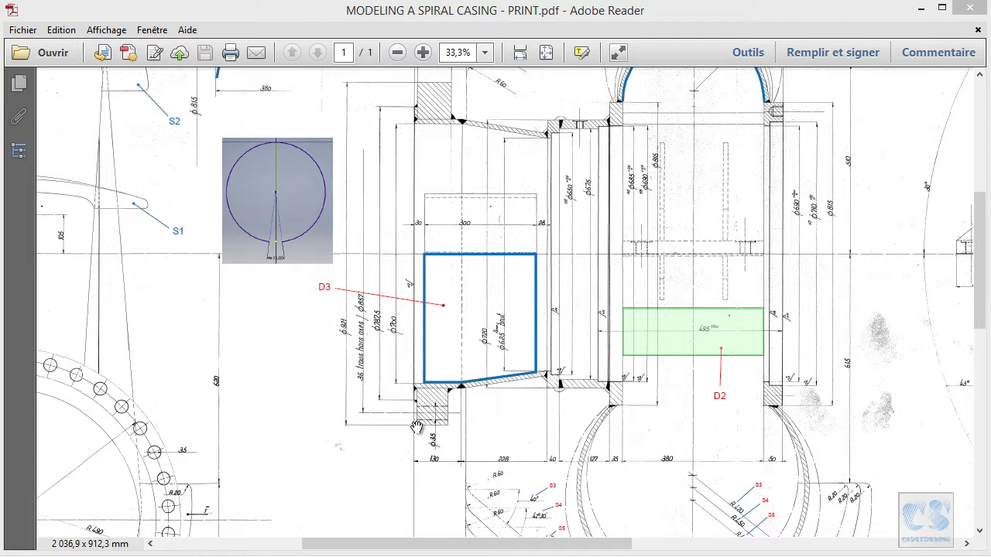
pyautogui.moveTo(413, 444); pyautogui.dragTo(404, 359)
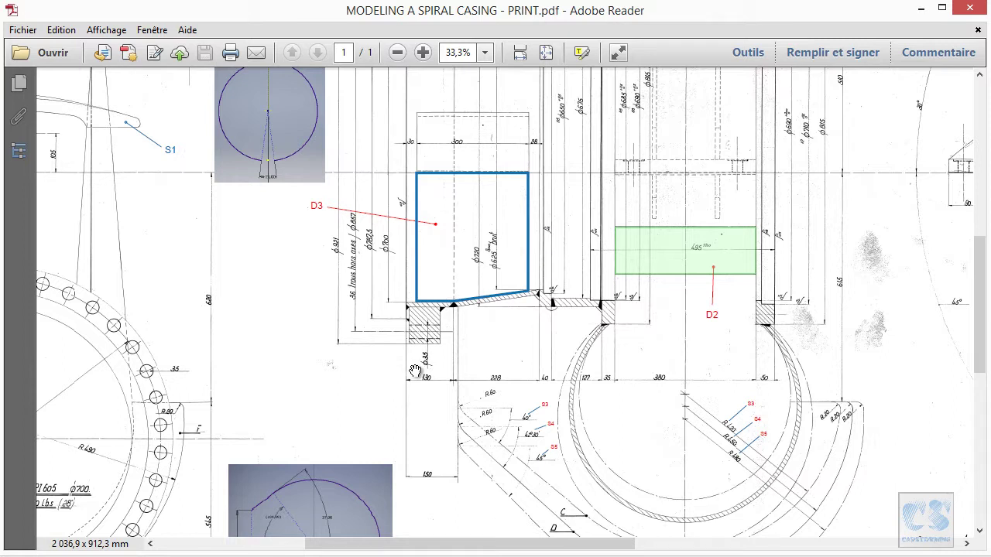
pyautogui.moveTo(404, 377); pyautogui.dragTo(223, 410)
pyautogui.moveTo(648, 335); pyautogui.dragTo(265, 370)
pyautogui.keyDown('ctrl'); pyautogui.scroll(3, 742, 315); pyautogui.keyUp('ctrl')
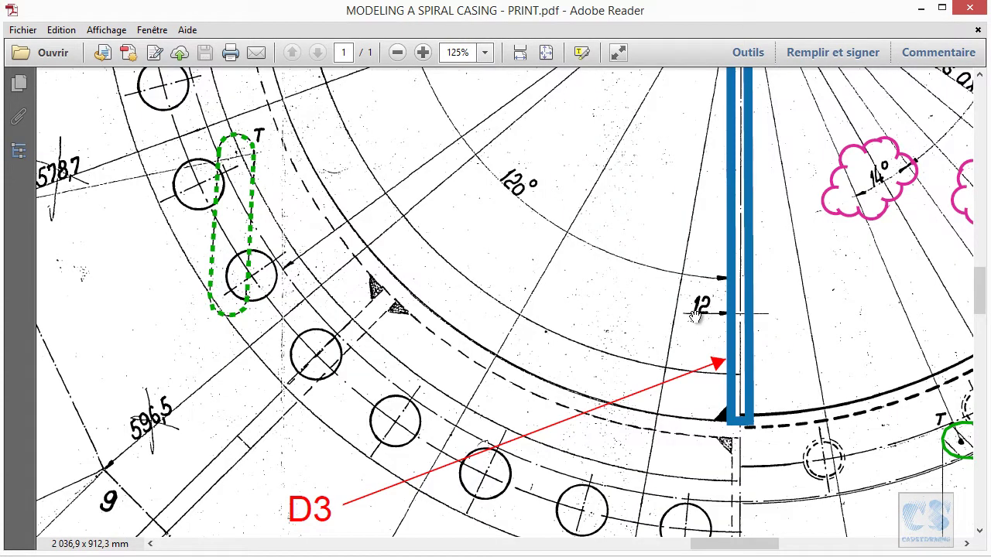
pyautogui.keyDown('ctrl'); pyautogui.scroll(-2, 702, 316); pyautogui.keyUp('ctrl')
pyautogui.moveTo(325, 333); pyautogui.dragTo(789, 325)
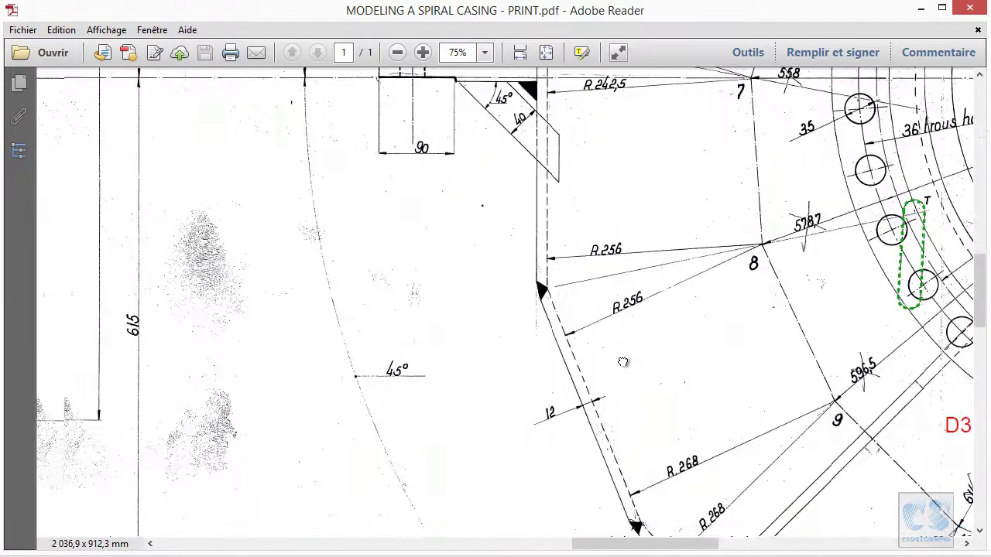
pyautogui.moveTo(367, 398); pyautogui.dragTo(710, 354)
pyautogui.moveTo(502, 376); pyautogui.dragTo(789, 375)
pyautogui.keyDown('ctrl'); pyautogui.scroll(-2, 780, 379); pyautogui.keyUp('ctrl')
pyautogui.moveTo(399, 397); pyautogui.dragTo(602, 400)
pyautogui.moveTo(461, 378); pyautogui.dragTo(480, 447)
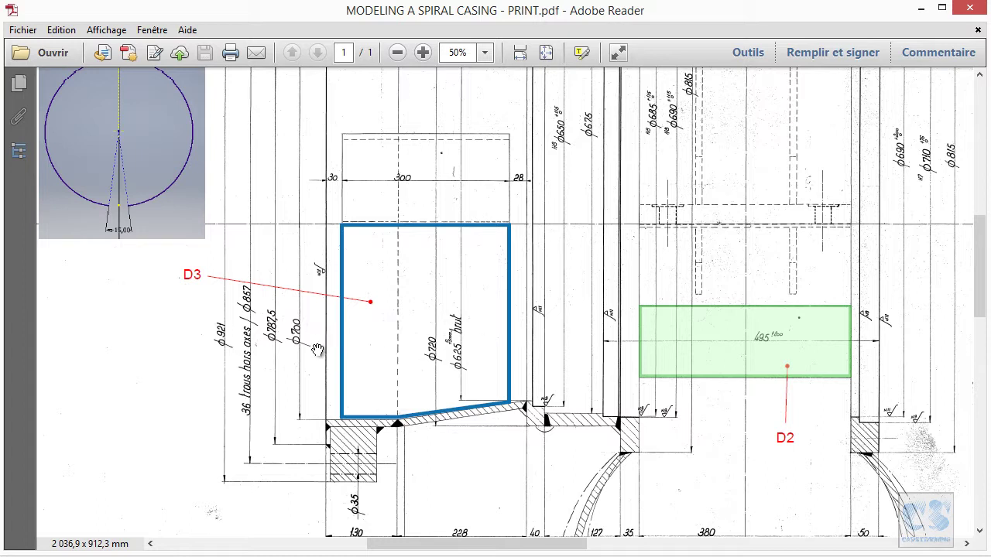
# Examine how D3's lower edge follows the inlet wall and how its plates are angularly arranged in the front view
pyautogui.keyDown('ctrl'); pyautogui.scroll(3, 346, 416); pyautogui.keyUp('ctrl')
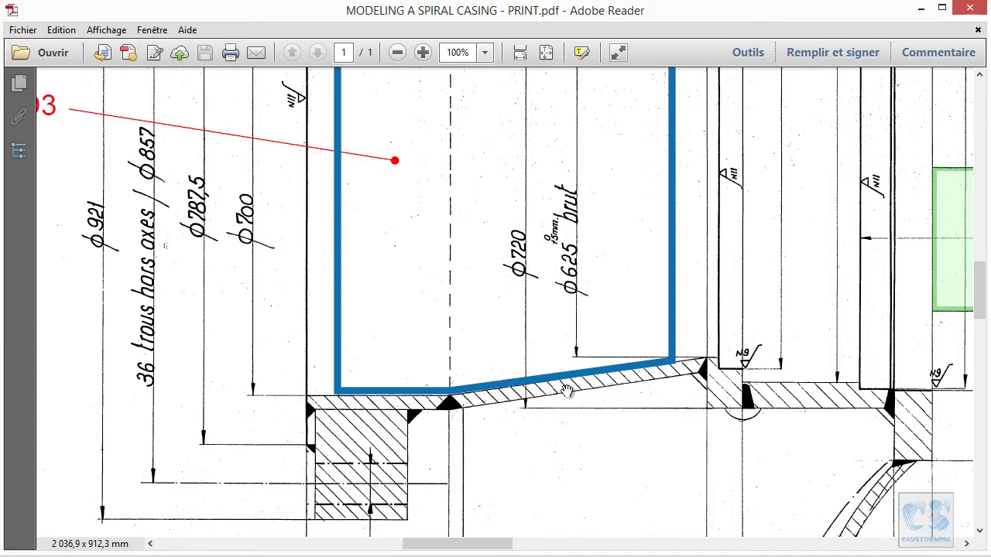
pyautogui.keyDown('ctrl'); pyautogui.scroll(-3, 577, 391); pyautogui.keyUp('ctrl')
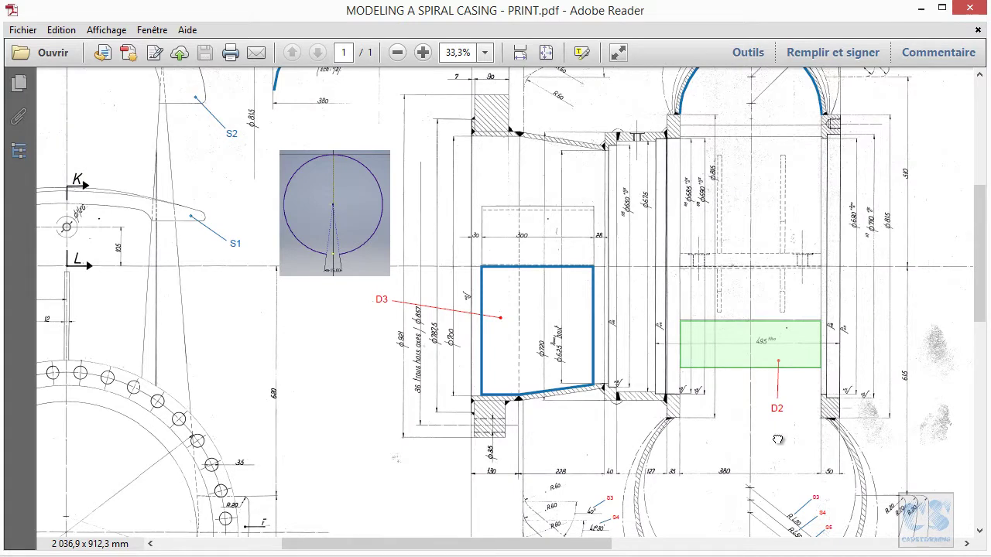
pyautogui.moveTo(777, 437); pyautogui.dragTo(508, 428)
pyautogui.moveTo(748, 398); pyautogui.dragTo(444, 422)
pyautogui.keyDown('ctrl'); pyautogui.scroll(1, 815, 370); pyautogui.keyUp('ctrl')
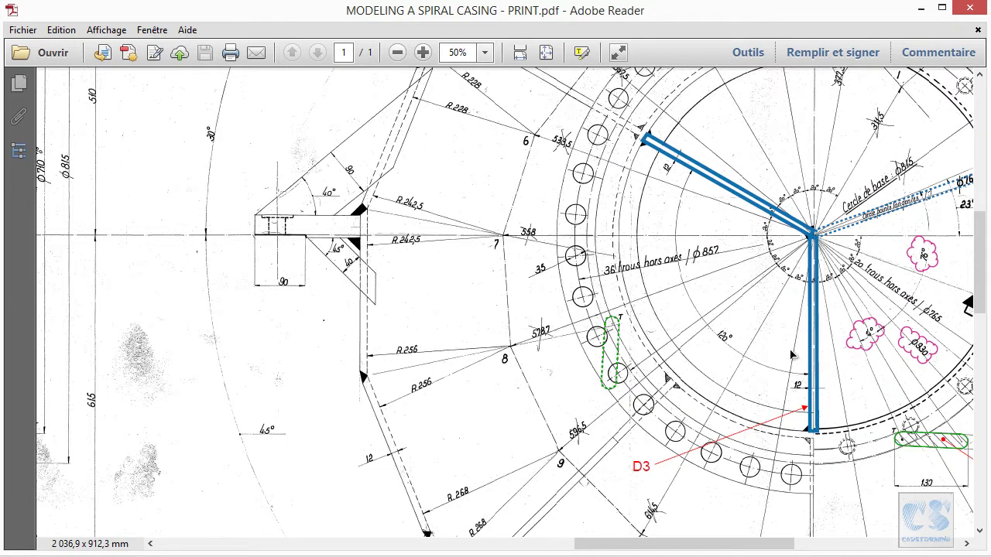
pyautogui.moveTo(758, 226); pyautogui.dragTo(673, 263)
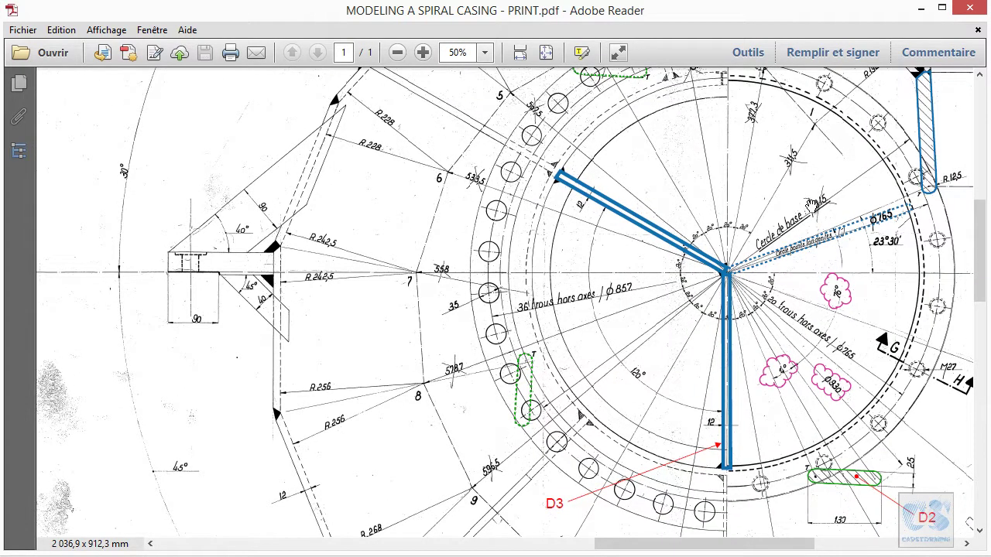
pyautogui.keyDown('ctrl'); pyautogui.scroll(-2, 614, 282); pyautogui.keyUp('ctrl')
pyautogui.keyDown('ctrl'); pyautogui.scroll(2, 605, 282); pyautogui.keyUp('ctrl')
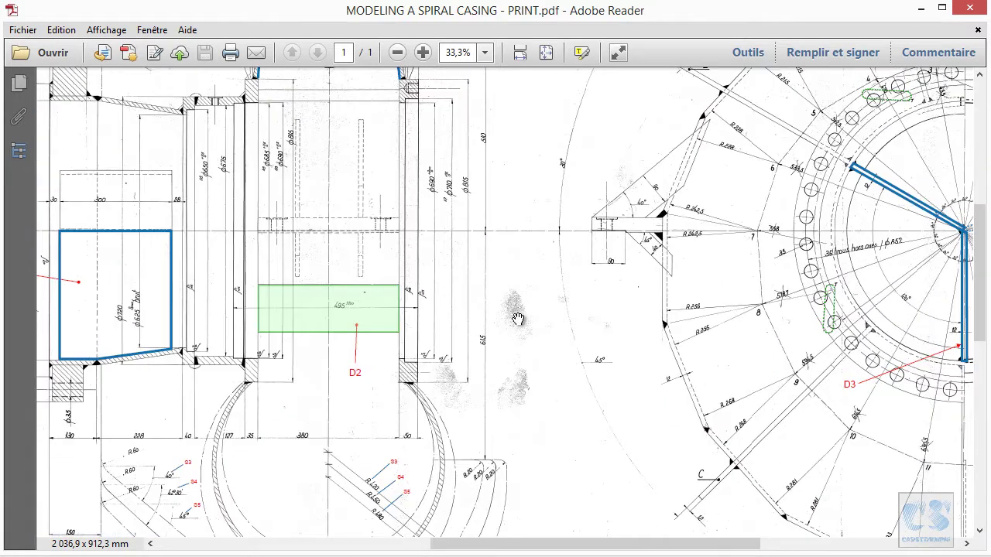
pyautogui.moveTo(516, 321); pyautogui.dragTo(680, 293)
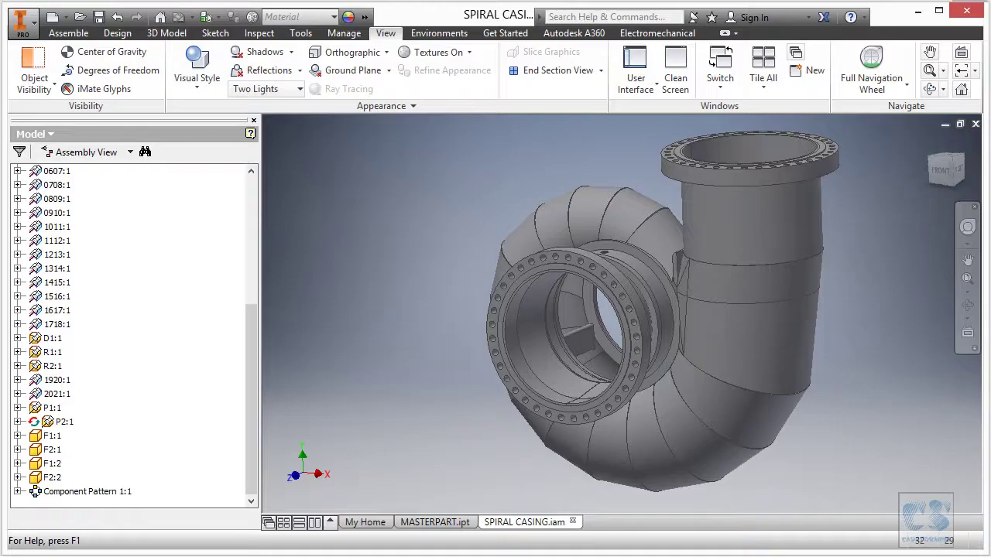
# Start a Make Part derivation from MASTERPART and include work plane WP19
pyautogui.click(415, 522)
pyautogui.scroll(-2, 766, 410)
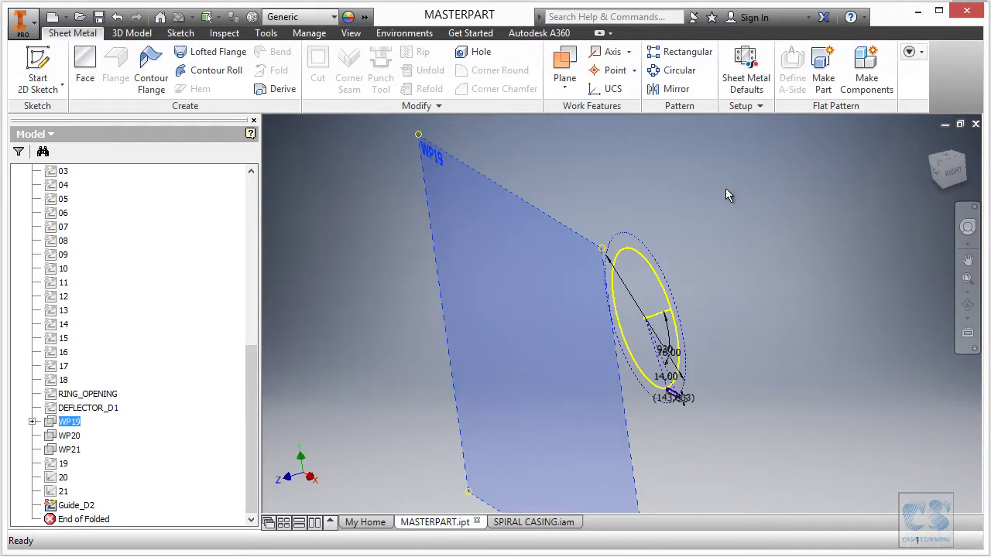
pyautogui.click(725, 195)
pyautogui.rightClick(711, 195)
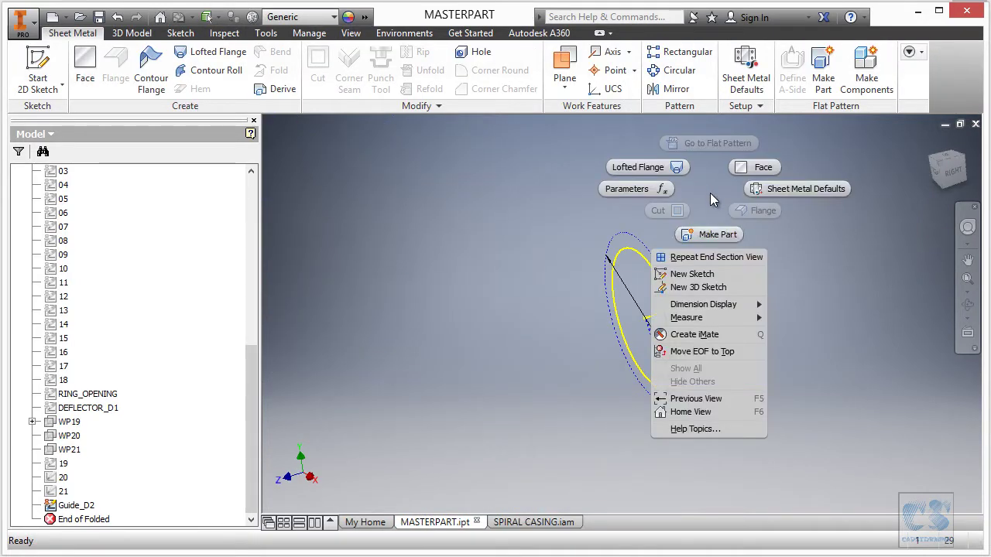
pyautogui.click(710, 233)
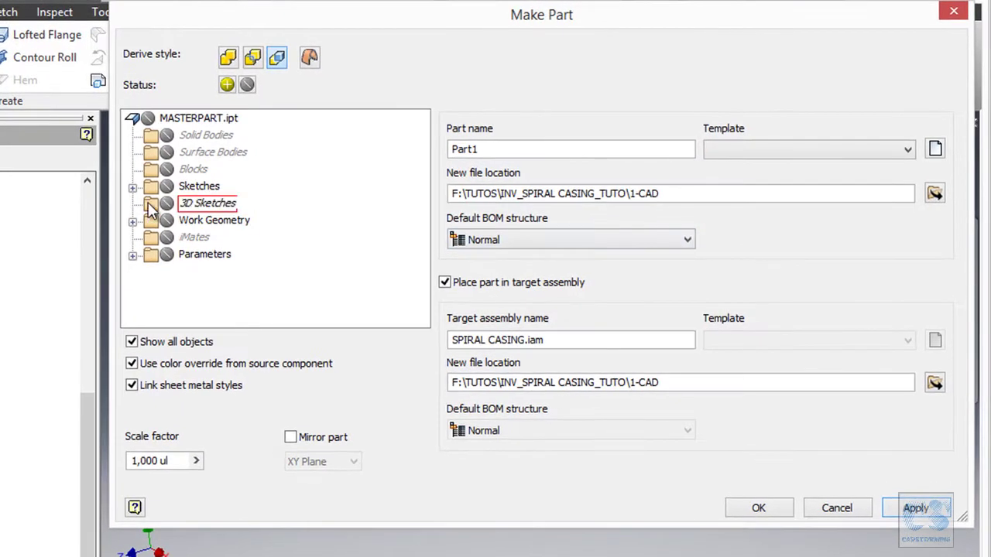
pyautogui.click(132, 220)
pyautogui.scroll(-4, 240, 208)
pyautogui.click(186, 237)
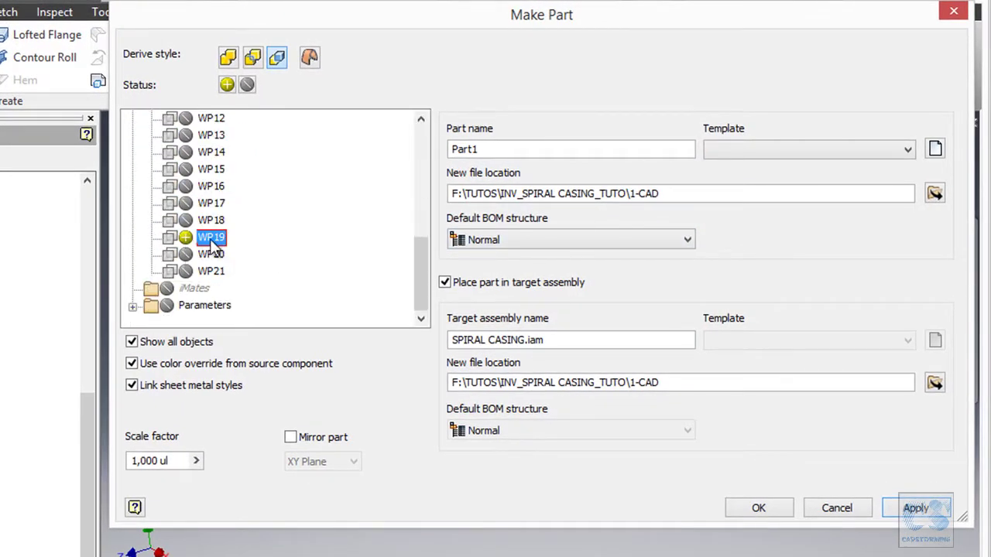
# Include the Thickness model parameter in the derived part and turn off sheet metal style linking
pyautogui.click(132, 308)
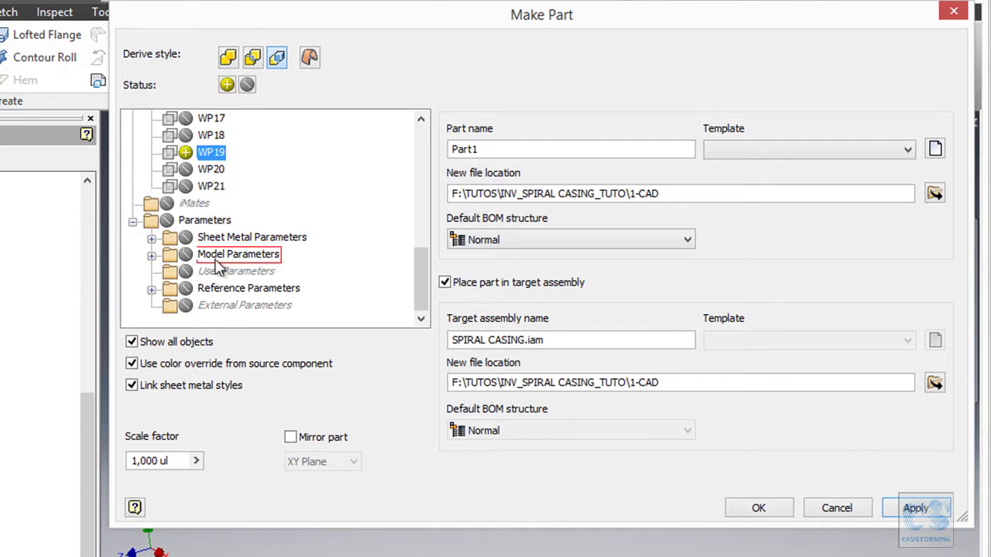
pyautogui.click(151, 255)
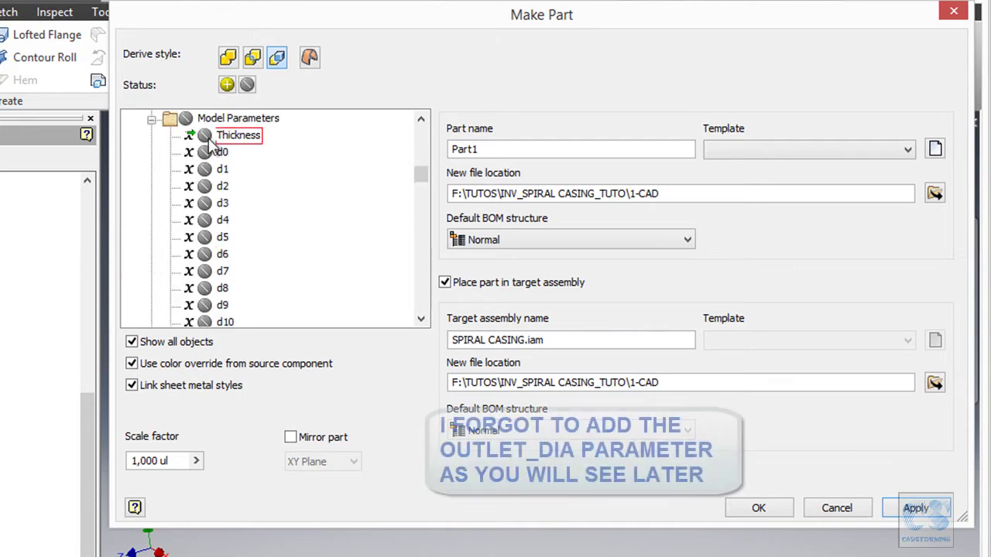
pyautogui.click(232, 136)
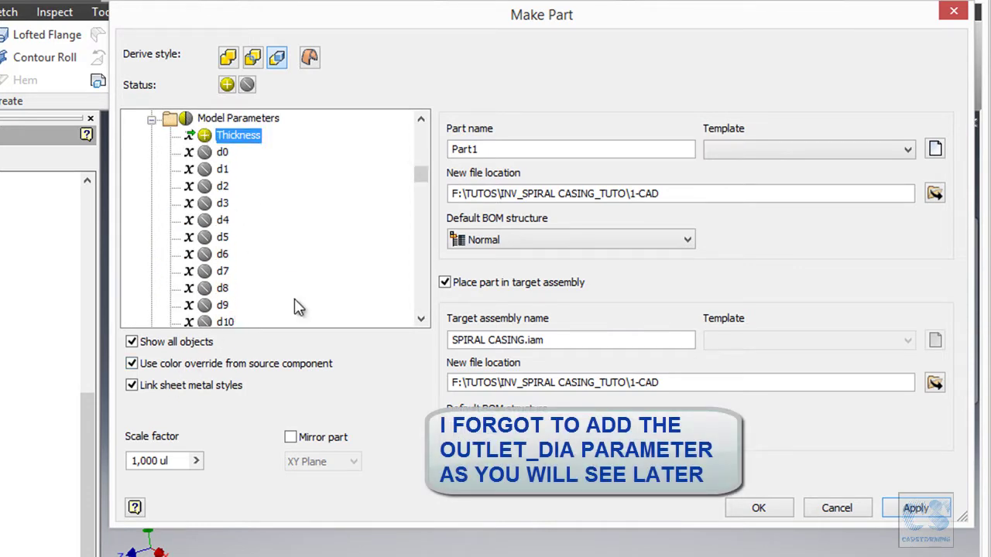
pyautogui.click(172, 392)
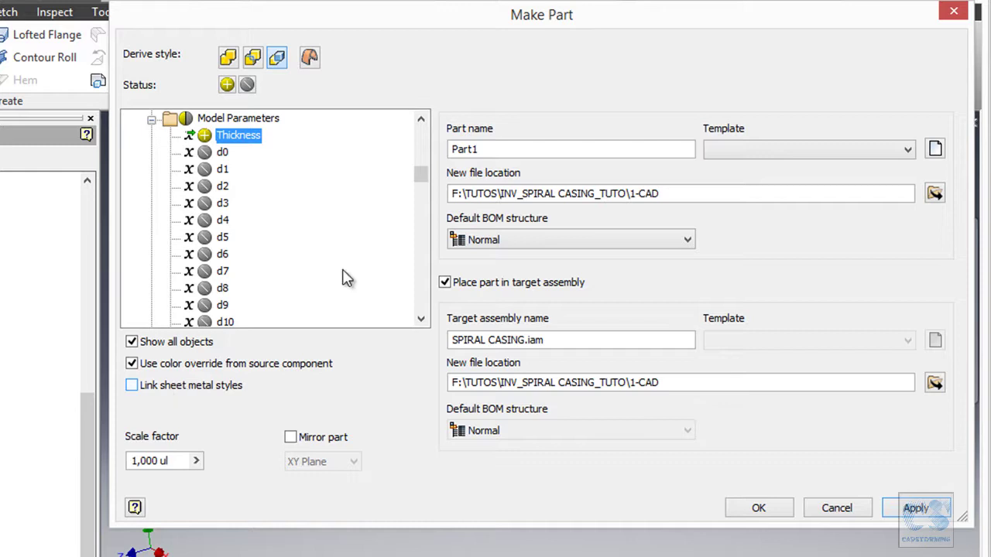
# Name the new part D3, assign the Standard (mm).ipt template, and create it in the SPIRAL CASING target assembly
pyautogui.doubleClick(500, 149)
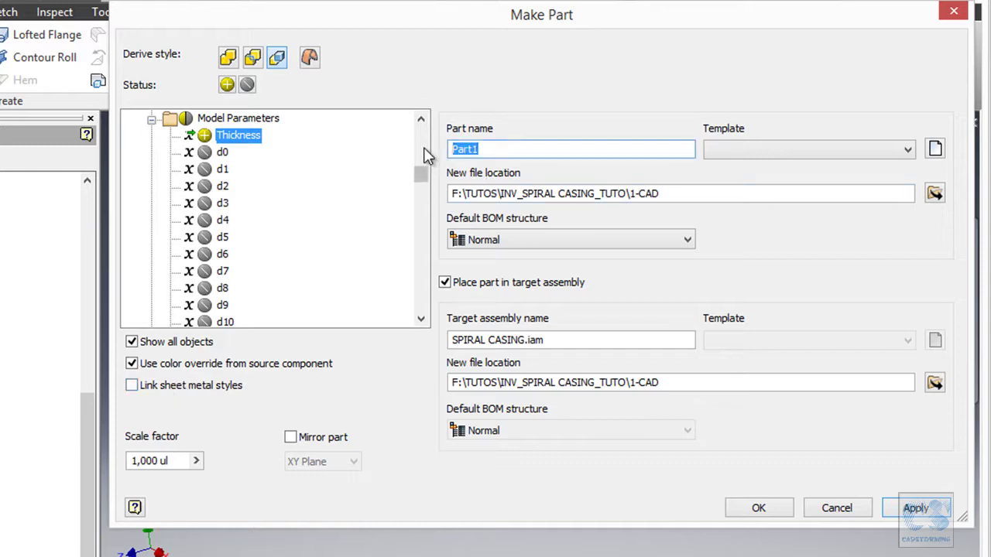
pyautogui.write('D3')
pyautogui.click(823, 147)
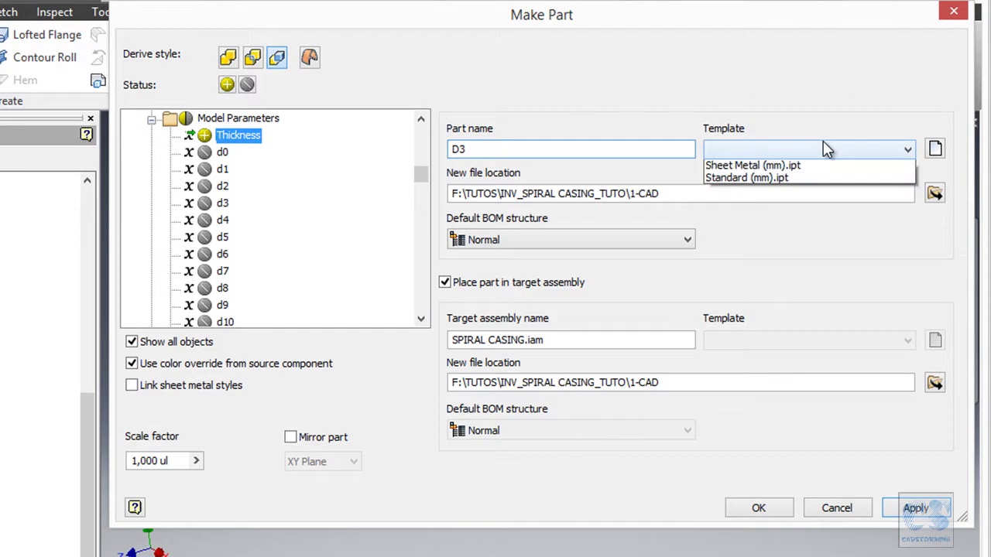
pyautogui.click(770, 179)
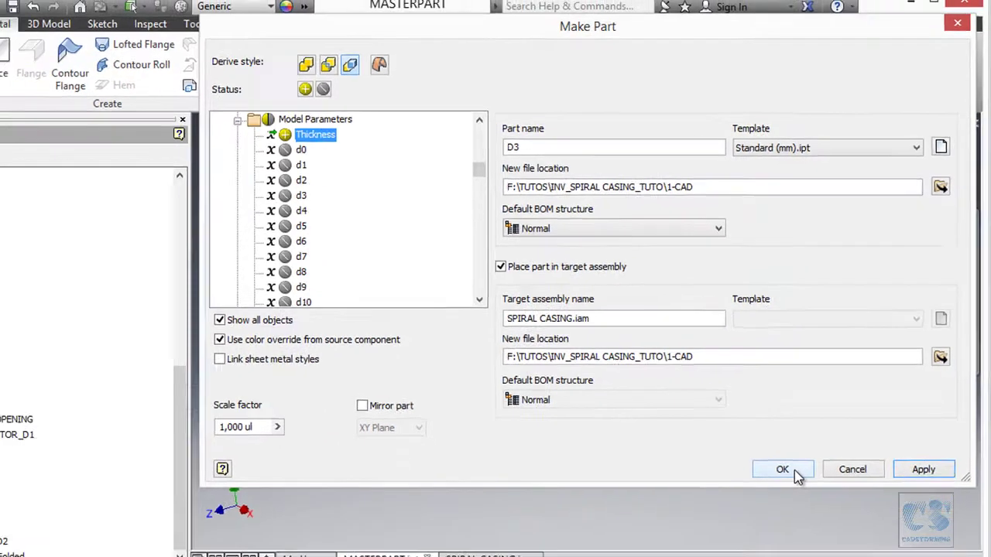
pyautogui.click(776, 511)
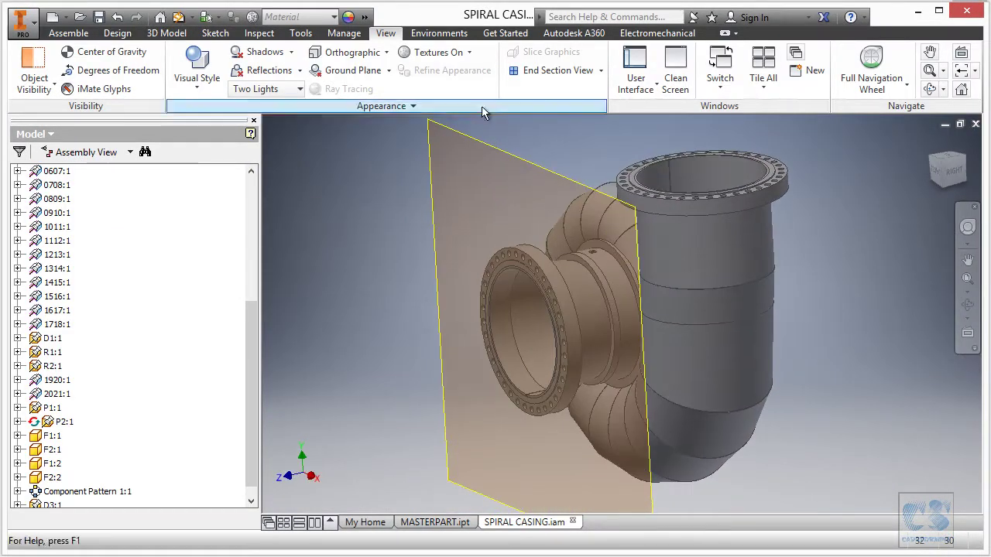
# Open D3 for in-place editing in the assembly and switch to the print in Adobe Reader
pyautogui.scroll(-2, 256, 426)
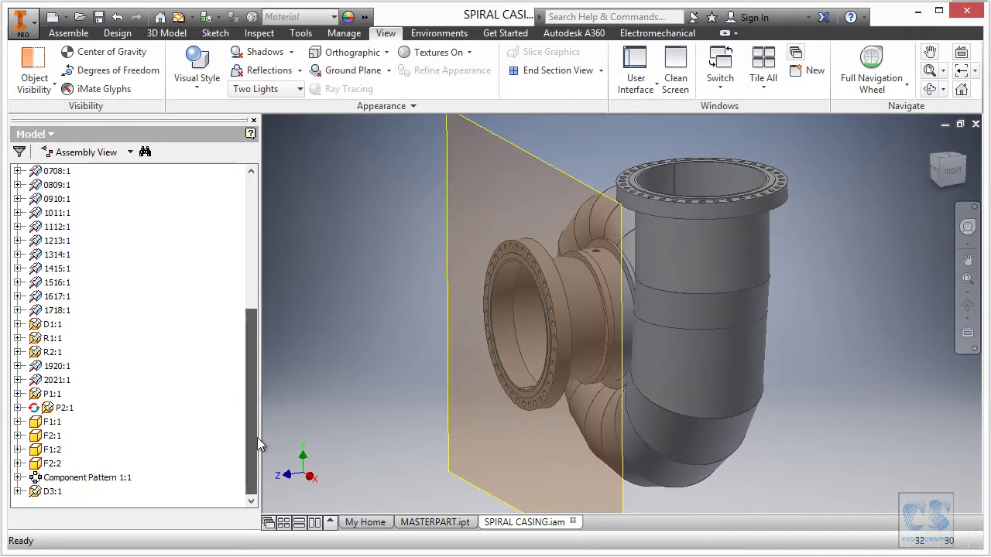
pyautogui.doubleClick(53, 493)
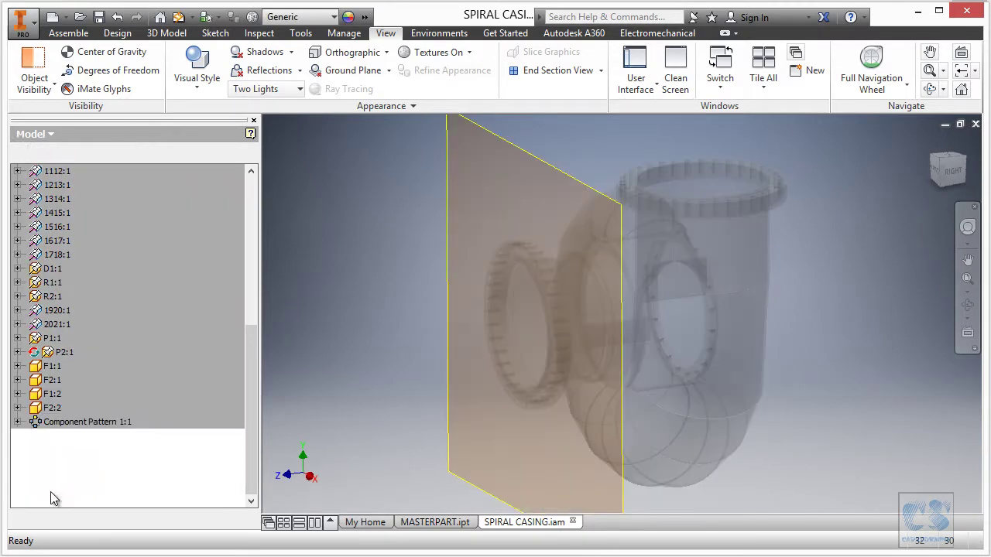
pyautogui.keyDown('shift'); pyautogui.moveTo(286, 376); pyautogui.dragTo(448, 186, button='middle'); pyautogui.keyUp('shift')
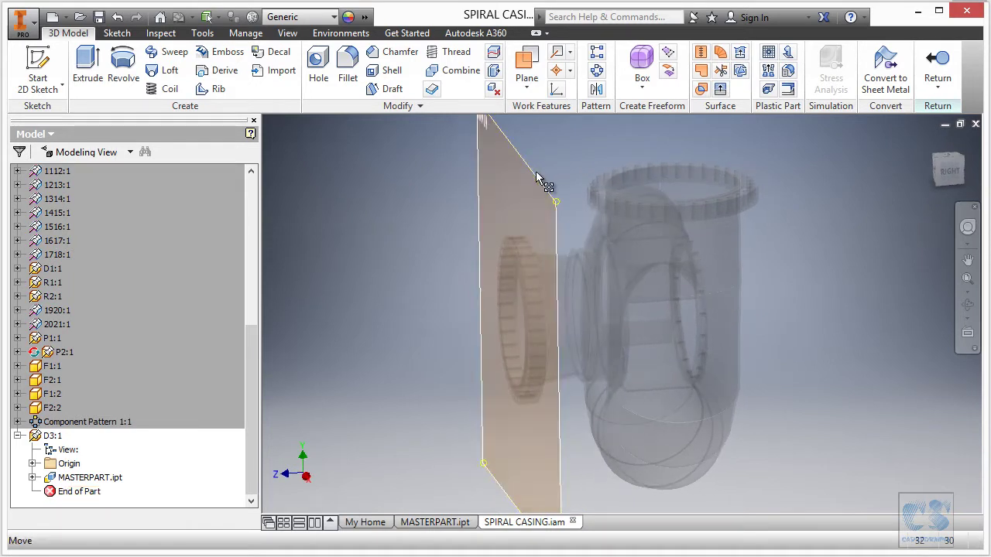
pyautogui.hotkey('alt', 'Tab')
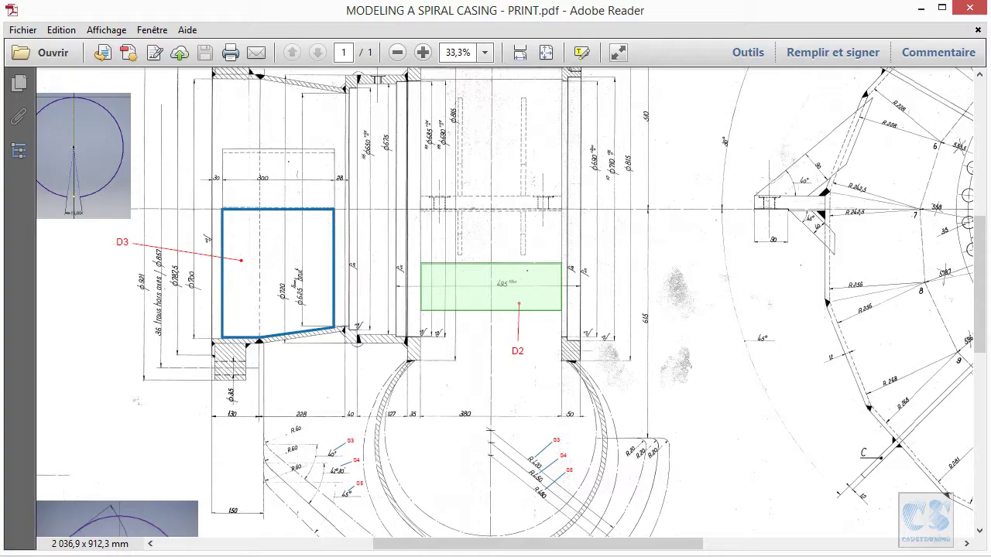
# Check the end spacing on the print, switch back to the assembly, and create a work plane in D3 offset -30 mm from WP19
pyautogui.keyDown('ctrl'); pyautogui.scroll(3, 217, 159); pyautogui.keyUp('ctrl')
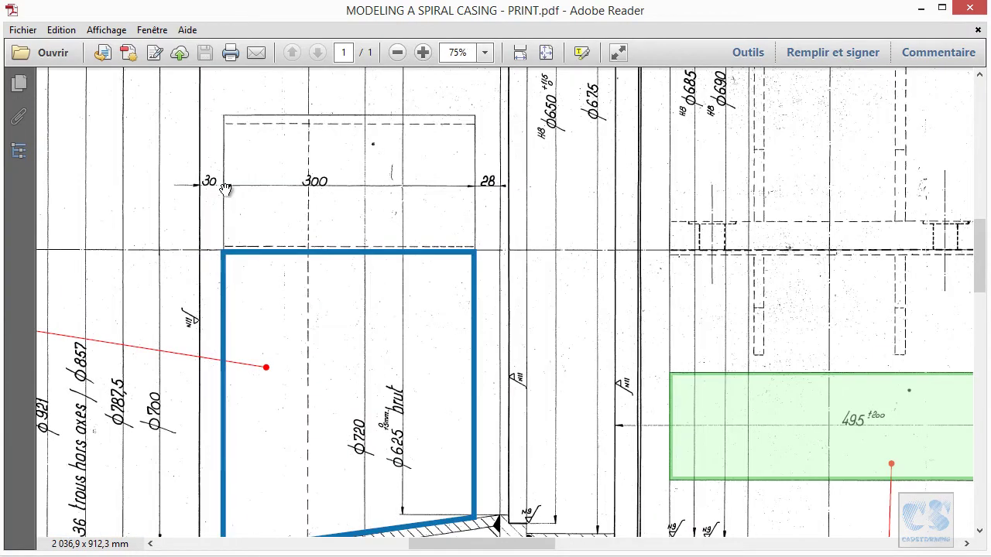
pyautogui.keyDown('ctrl'); pyautogui.scroll(-1, 228, 233); pyautogui.keyUp('ctrl')
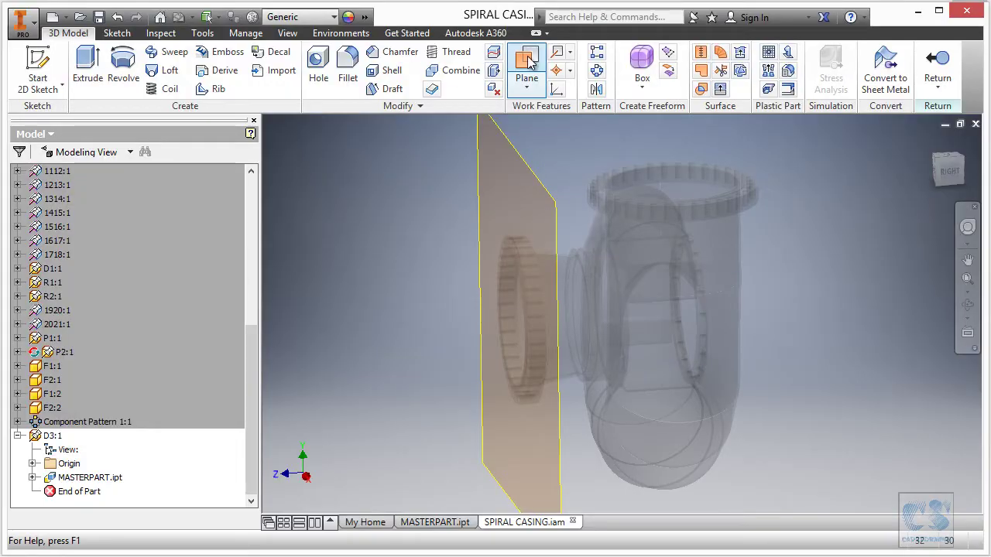
pyautogui.click(527, 81)
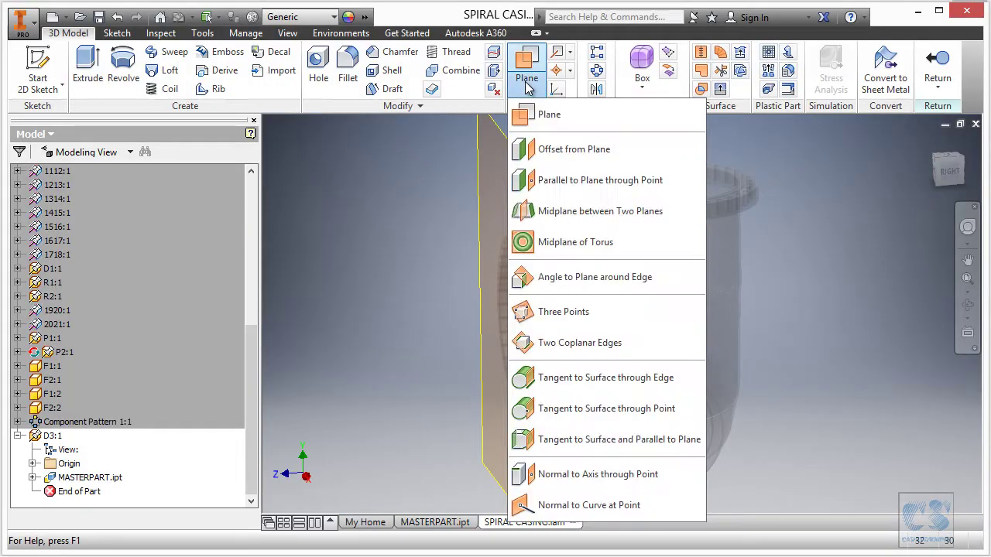
pyautogui.click(548, 149)
pyautogui.click(532, 177)
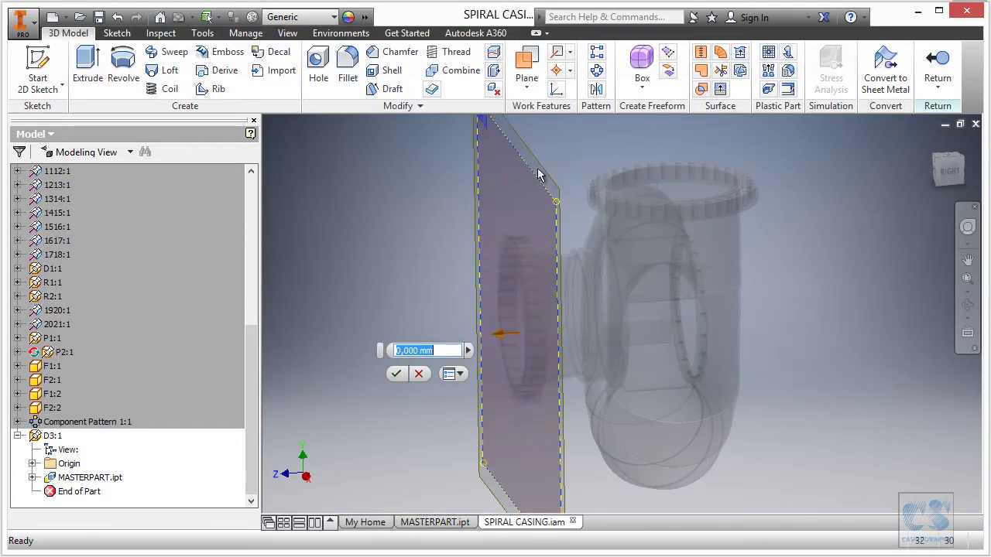
pyautogui.write('30')
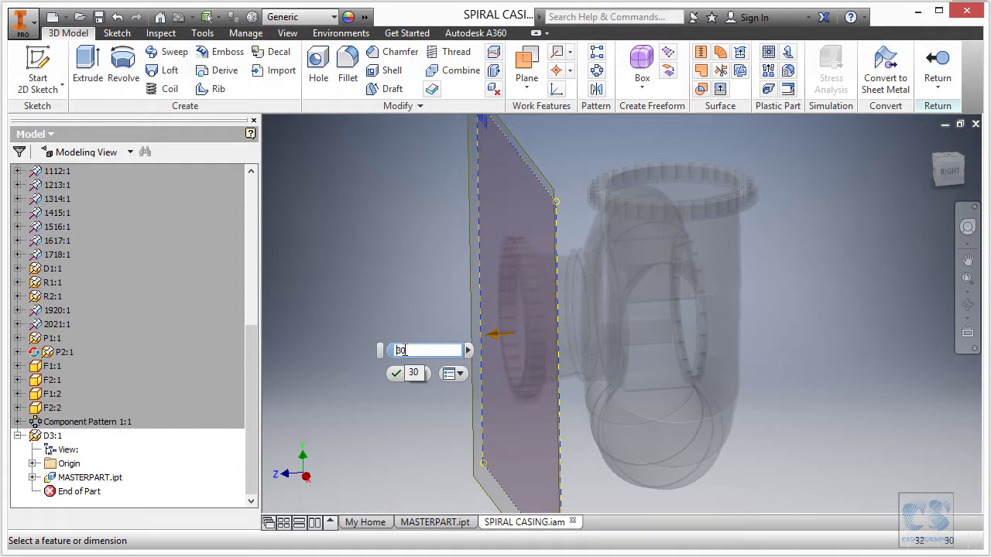
pyautogui.click(403, 351)
pyautogui.write('-')
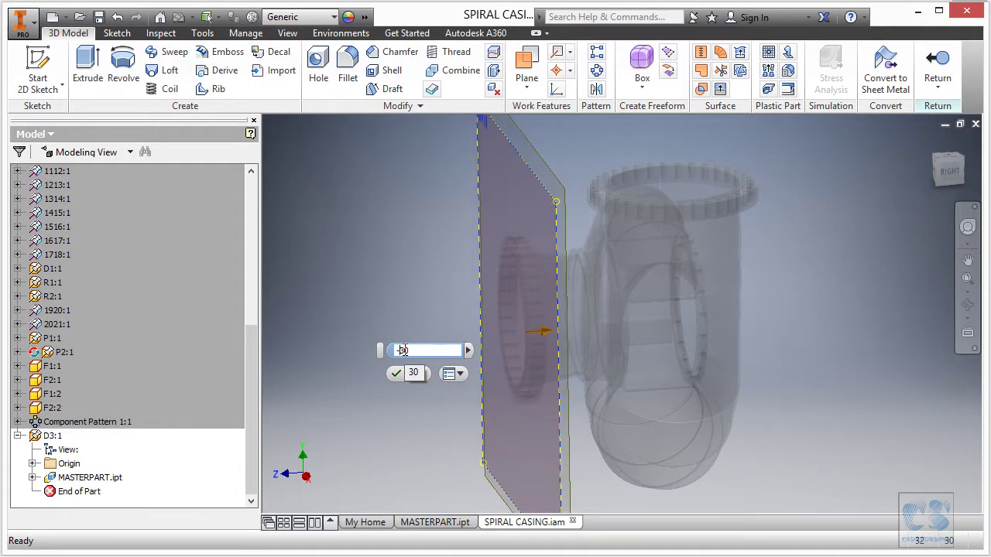
pyautogui.press('Return')
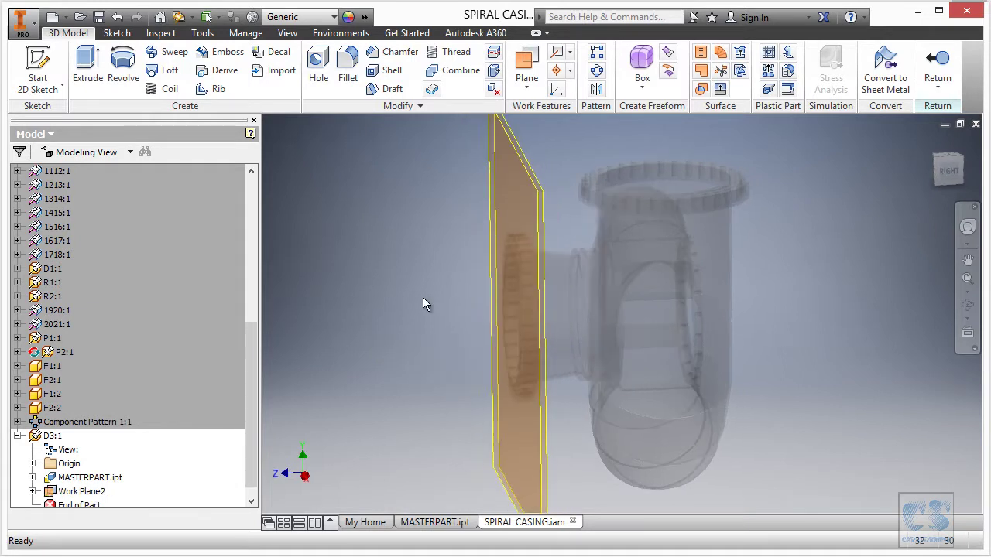
# Hide the derived WP19 work plane in D3 and return to the home view
pyautogui.click(32, 478)
pyautogui.rightClick(80, 492)
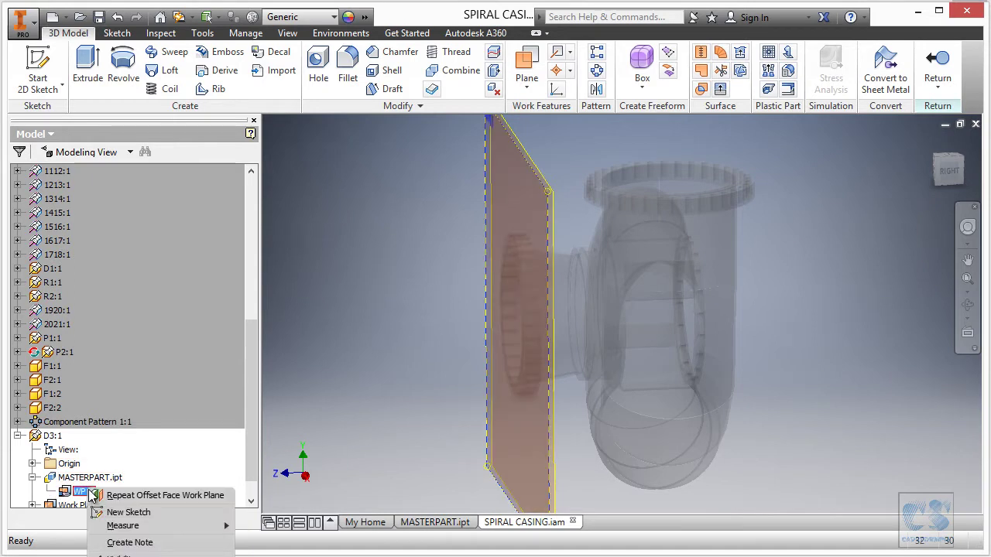
pyautogui.click(122, 555)
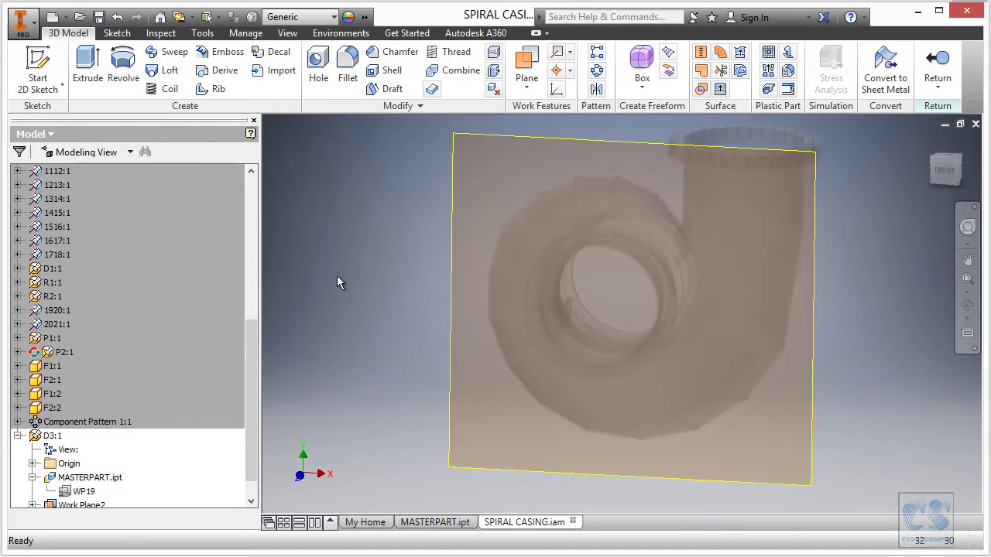
pyautogui.press('F6')
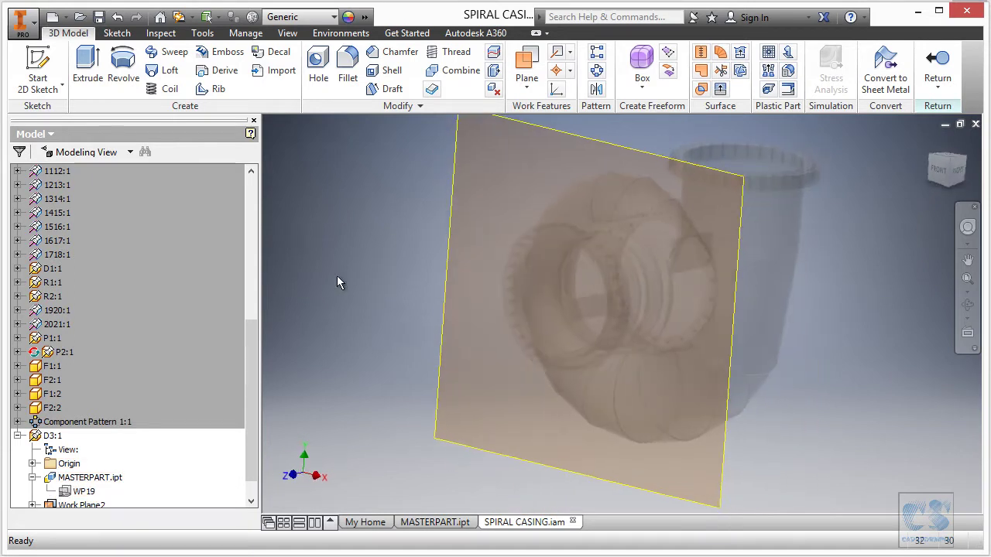
# Start a sketch on the new offset work plane and view it from the front
pyautogui.click(448, 270)
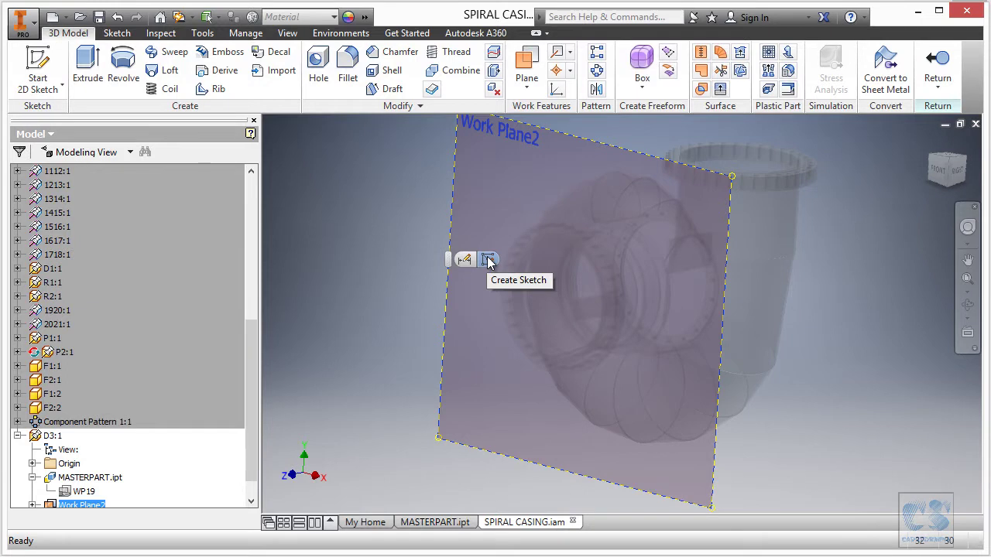
pyautogui.click(487, 260)
pyautogui.click(938, 170)
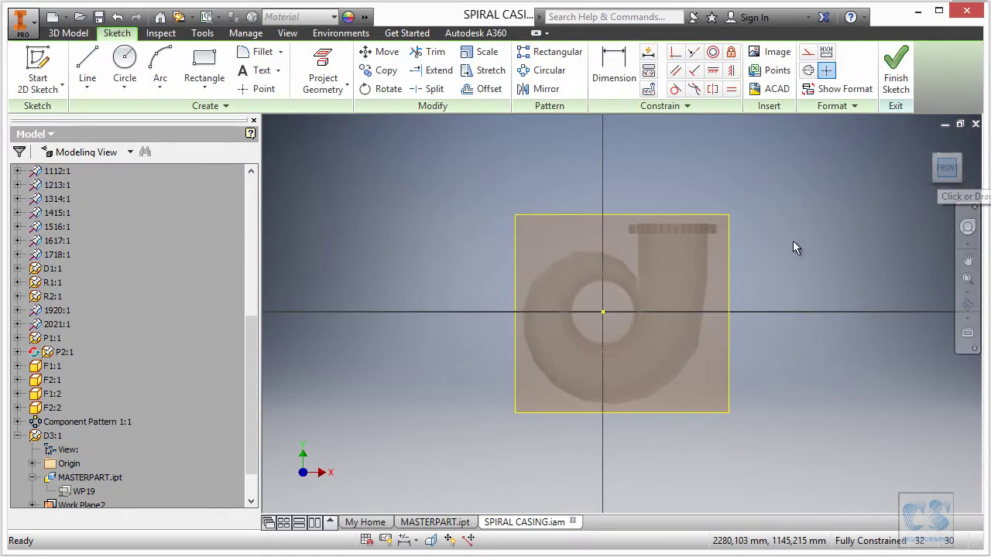
# Sketch a narrow vertical two-point rectangle about 49 mm wide and 934 mm long, starting just below the origin
pyautogui.scroll(-5, 595, 323)
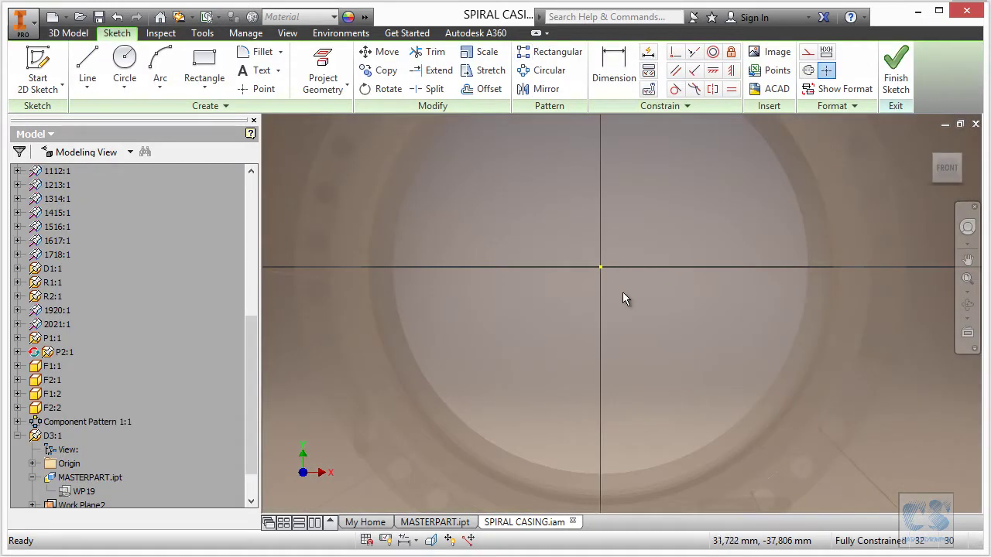
pyautogui.scroll(3, 624, 294)
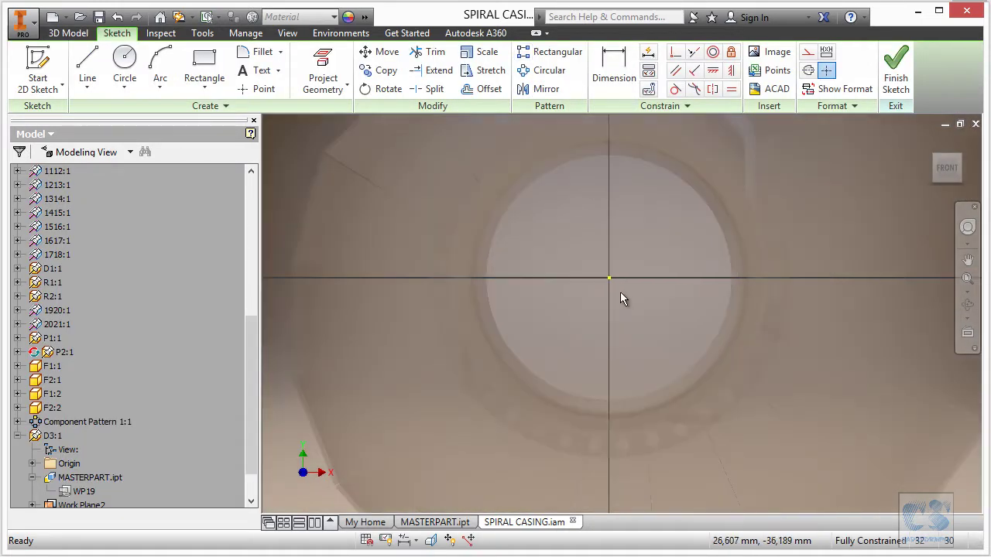
pyautogui.click(217, 91)
pyautogui.click(232, 108)
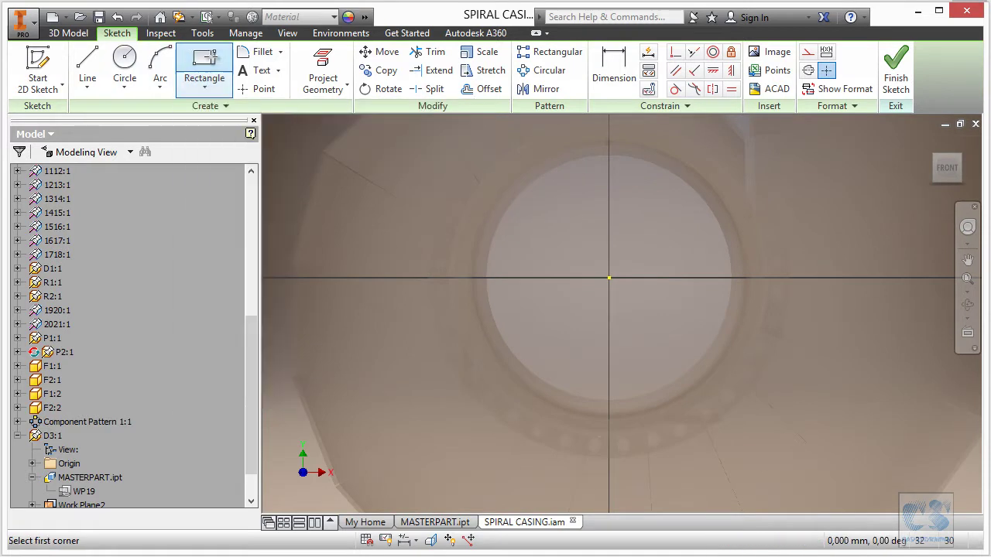
pyautogui.click(610, 278)
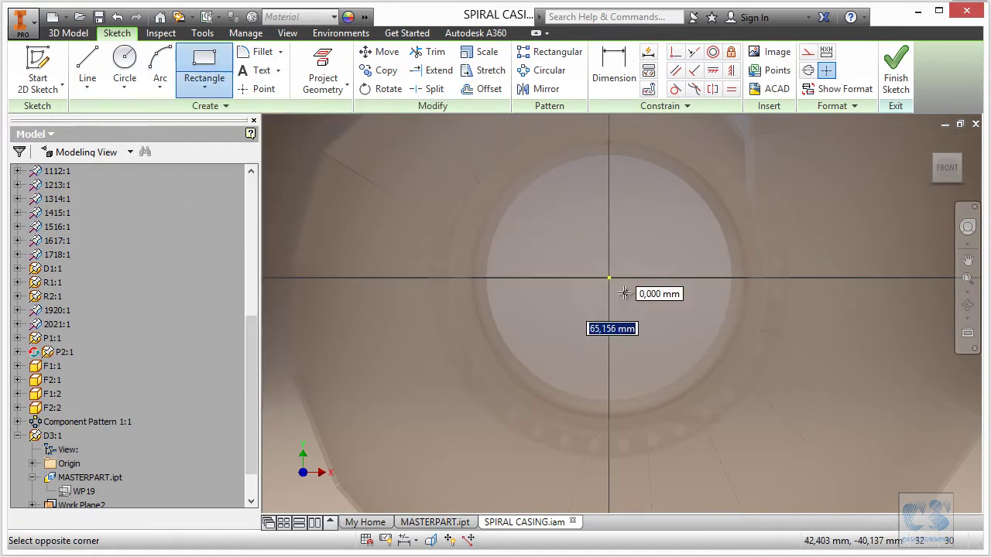
pyautogui.scroll(5, 619, 295)
pyautogui.scroll(-6, 616, 317)
pyautogui.scroll(-3, 612, 316)
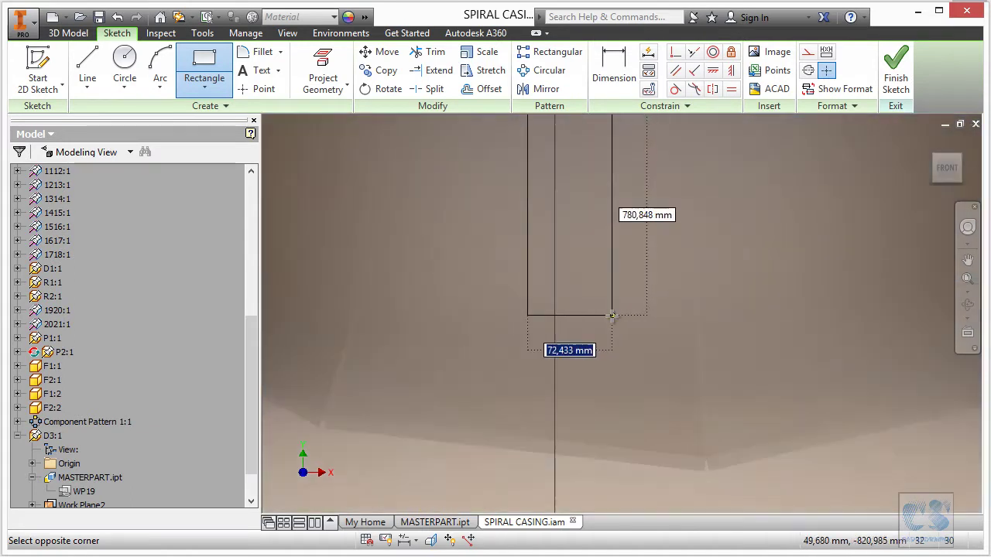
pyautogui.scroll(3, 587, 367)
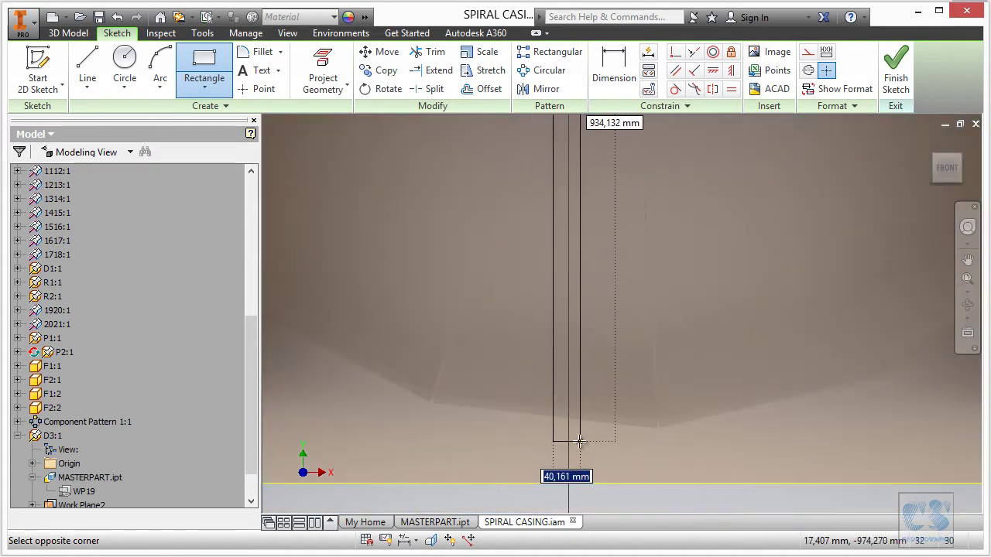
pyautogui.click(578, 441)
pyautogui.scroll(3, 600, 435)
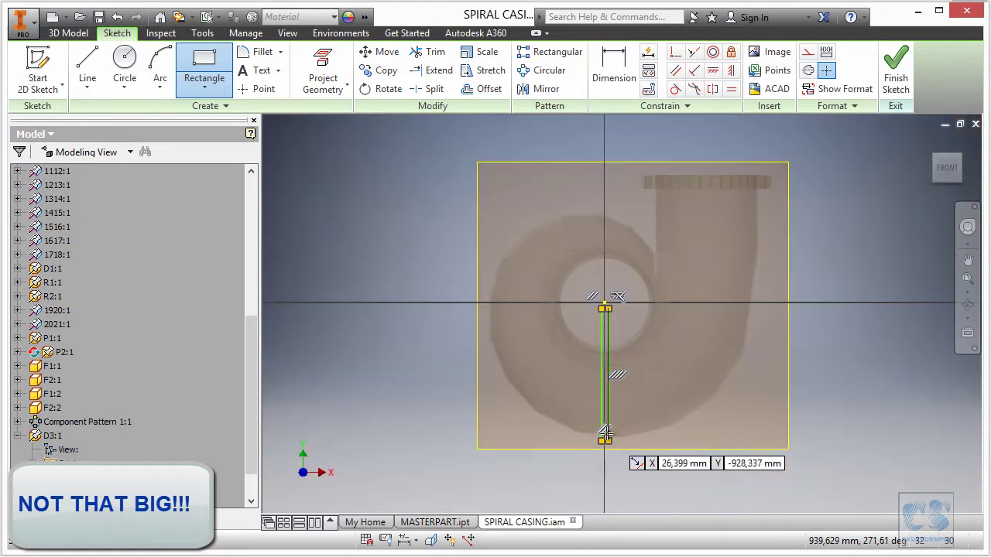
# Dimension the rectangle's width and link it to the Thickness parameter
pyautogui.scroll(-6, 612, 294)
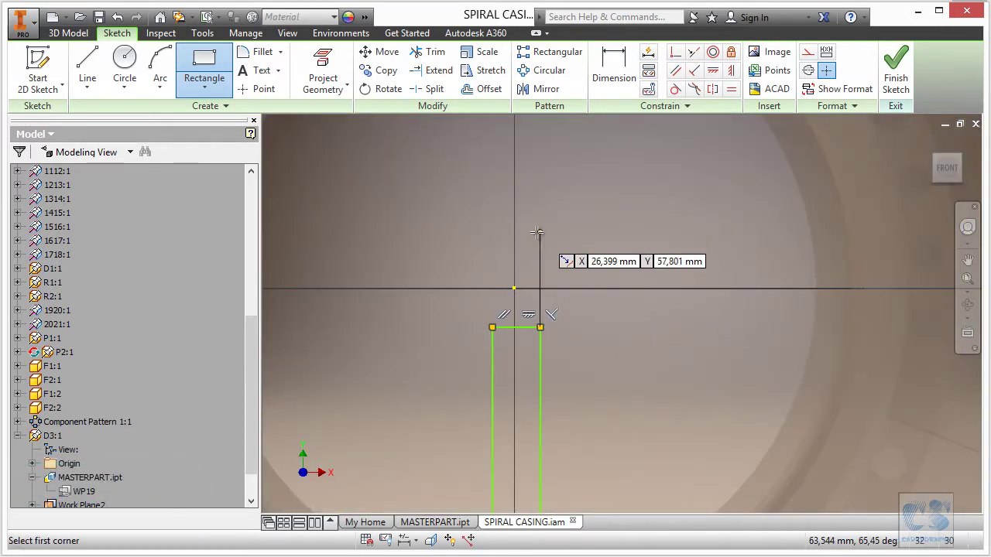
pyautogui.press('d')
pyautogui.click(519, 327)
pyautogui.click(621, 220)
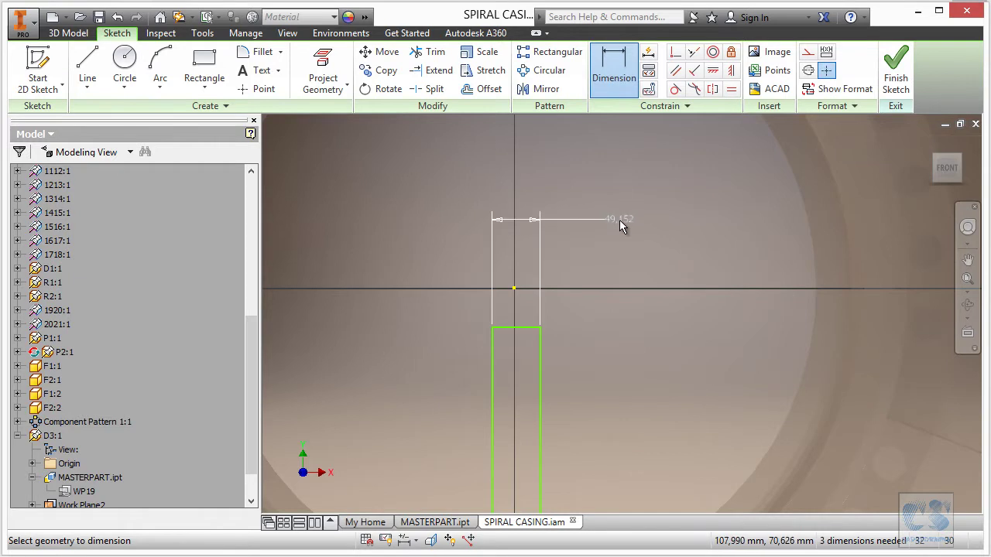
pyautogui.click(724, 279)
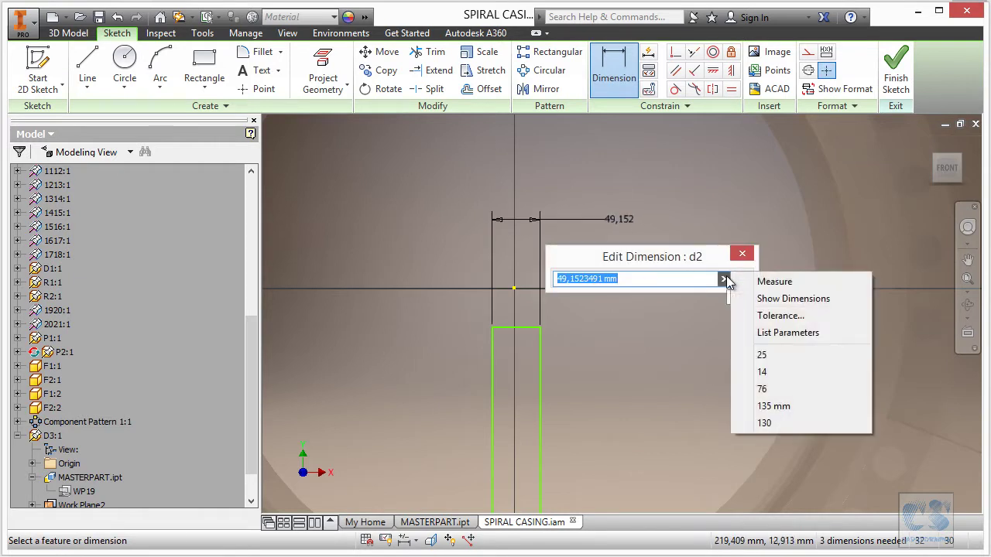
pyautogui.click(772, 332)
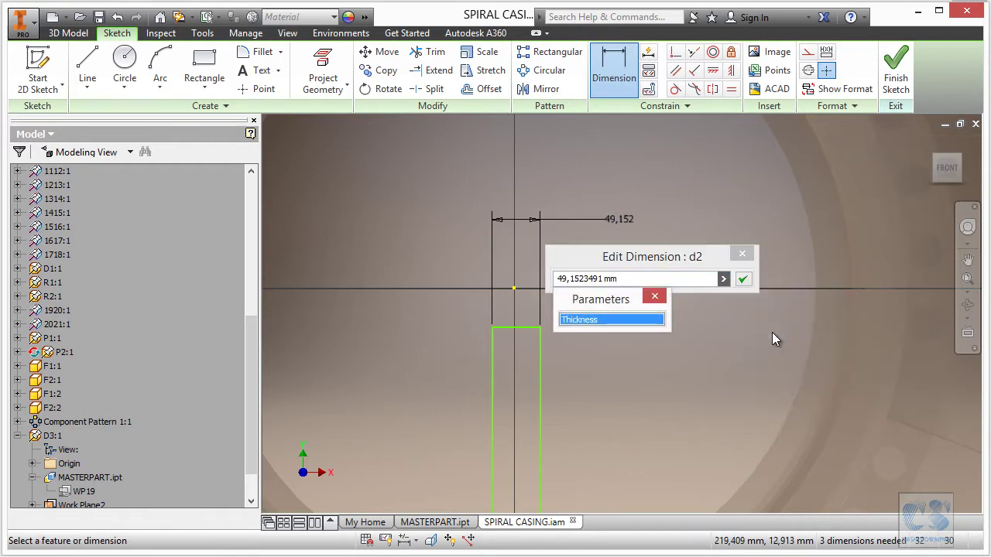
pyautogui.click(611, 320)
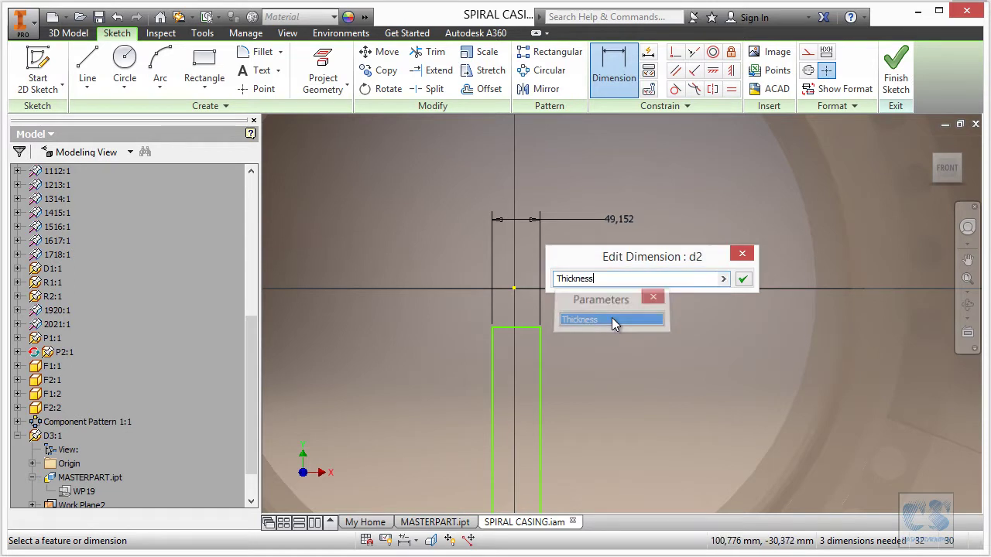
pyautogui.click(745, 279)
# Align the midpoint of the rectangle's upper edge with the sketch origin using a Vertical constraint
pyautogui.scroll(2, 535, 275)
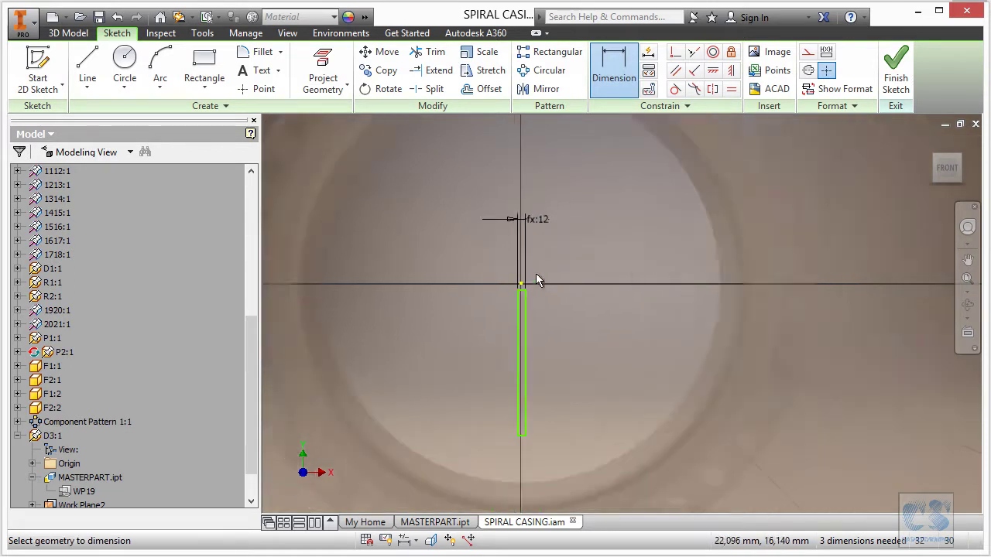
pyautogui.scroll(-5, 534, 275)
pyautogui.scroll(1, 613, 276)
pyautogui.scroll(2, 556, 317)
pyautogui.scroll(5, 547, 267)
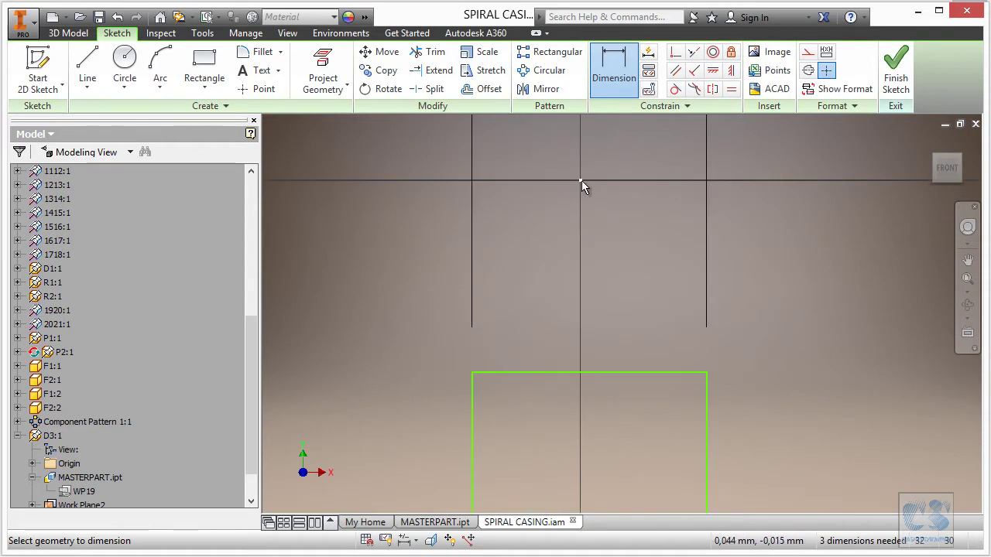
pyautogui.click(731, 72)
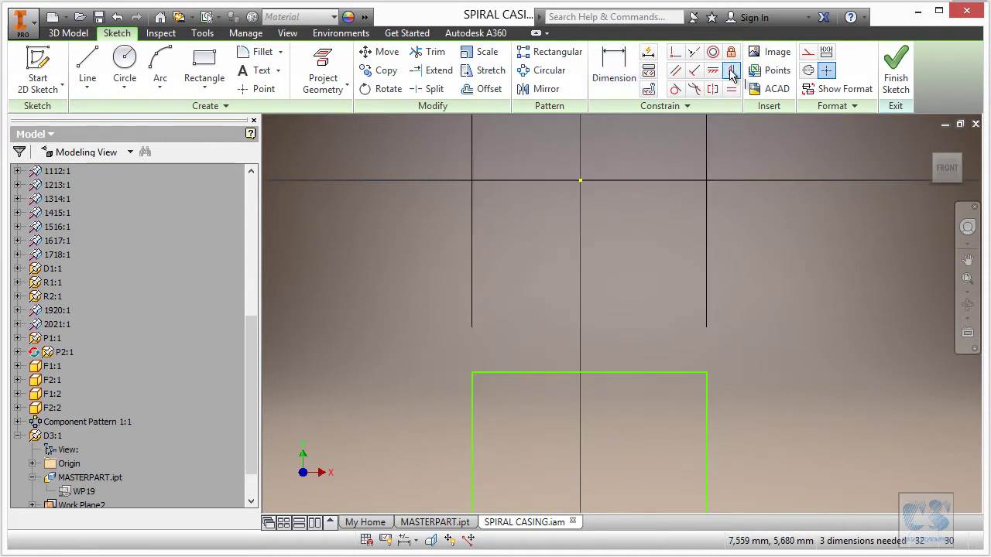
pyautogui.click(581, 181)
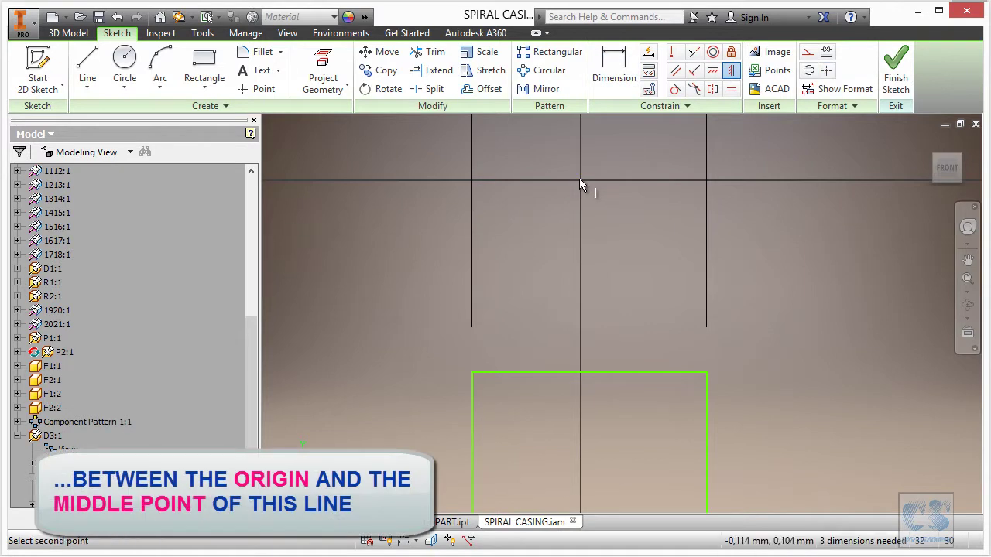
pyautogui.click(590, 372)
pyautogui.scroll(-5, 556, 325)
pyautogui.scroll(4, 507, 269)
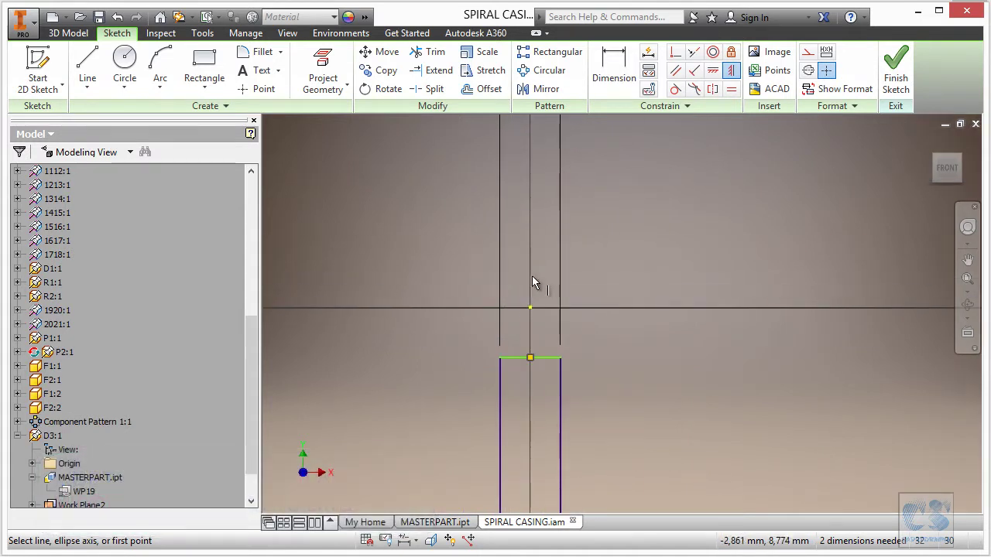
# Dimension the distance from the origin to the rectangle's upper edge as 12 mm
pyautogui.click(617, 72)
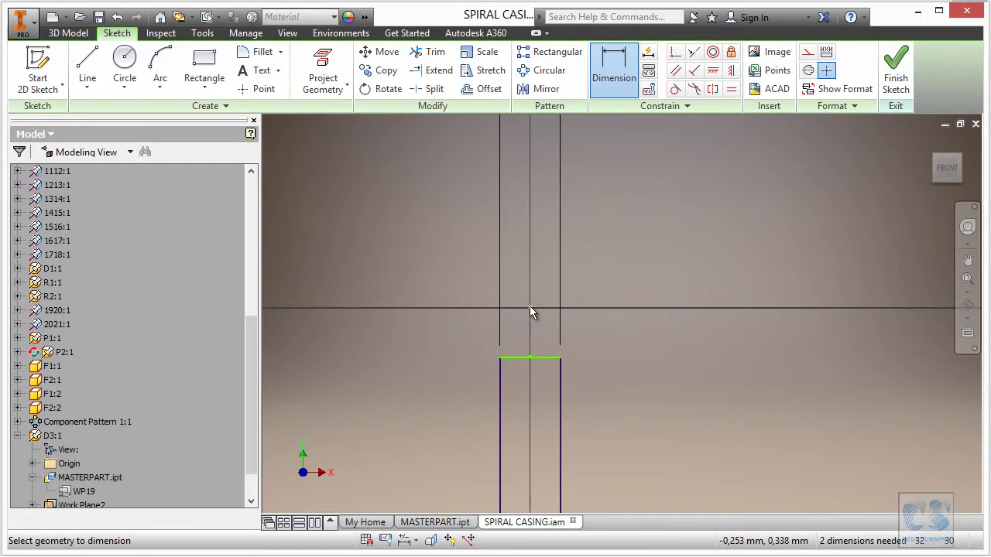
pyautogui.click(530, 308)
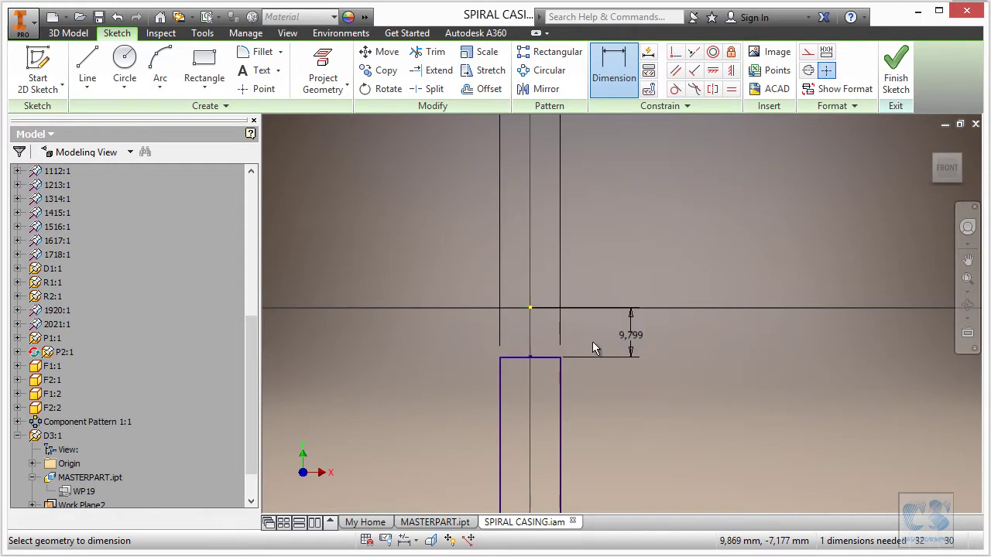
pyautogui.click(632, 340)
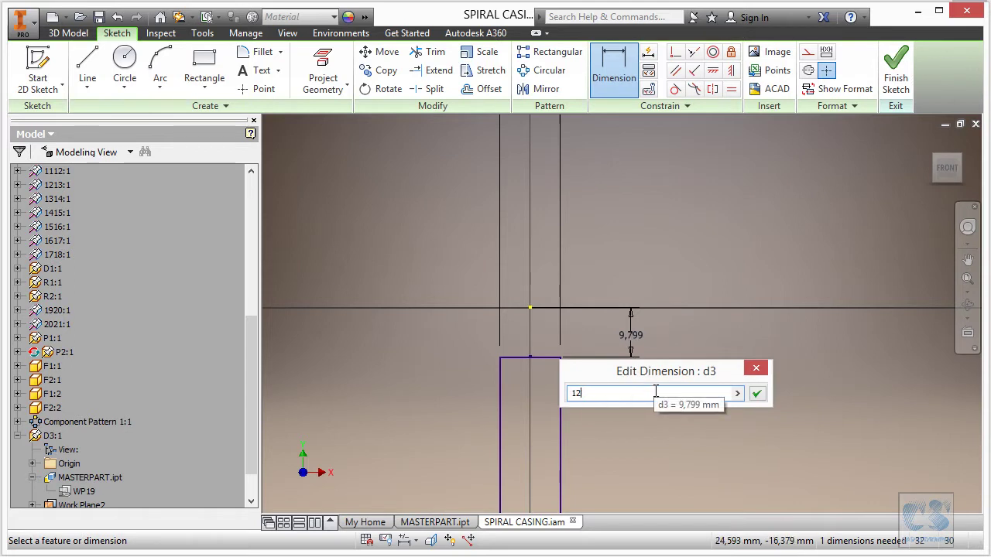
pyautogui.click(756, 394)
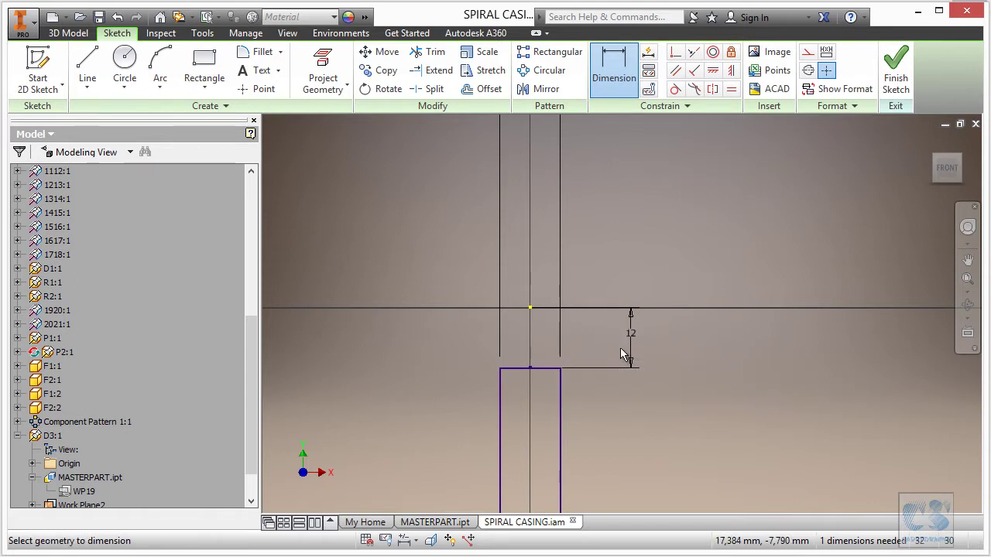
# Dimension the narrow rectangle's length and set it to 500 mm
pyautogui.scroll(8, 548, 286)
pyautogui.scroll(-4, 538, 307)
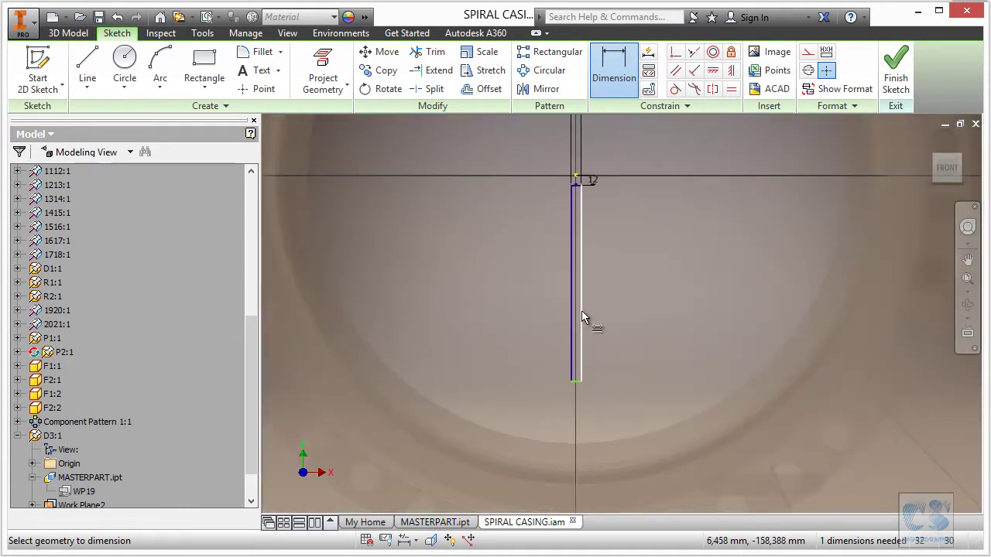
pyautogui.click(686, 306)
pyautogui.scroll(-2, 626, 324)
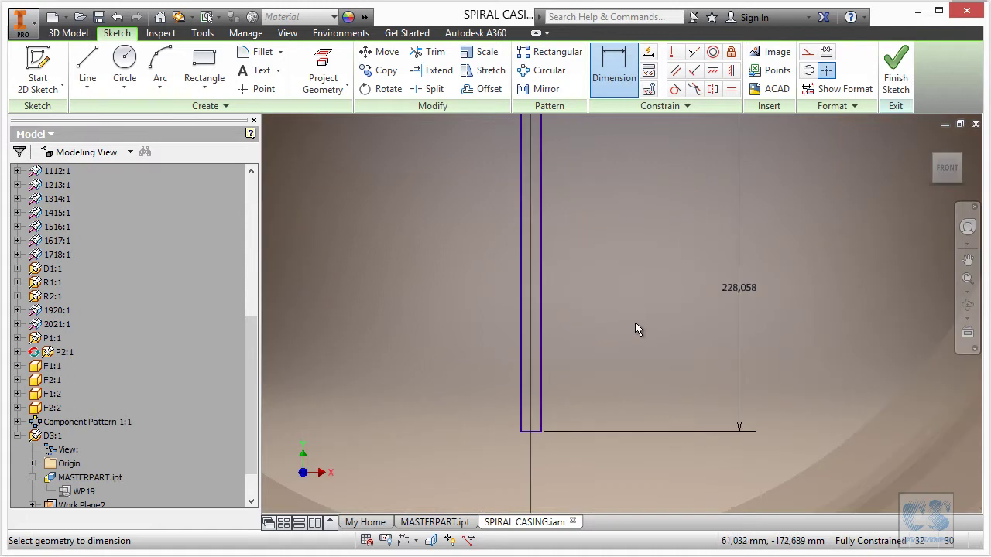
pyautogui.scroll(3, 630, 306)
pyautogui.scroll(1, 629, 308)
pyautogui.doubleClick(651, 302)
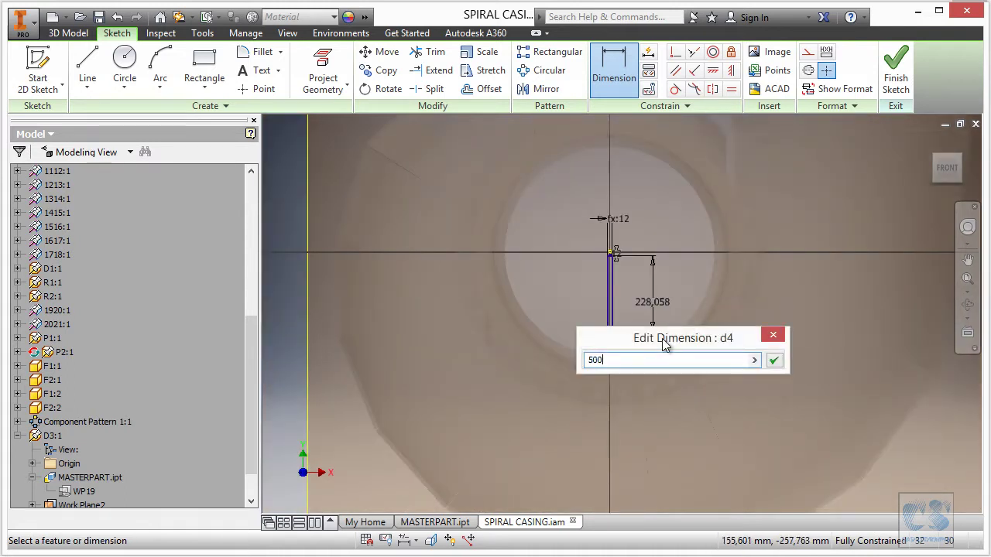
pyautogui.press('Return')
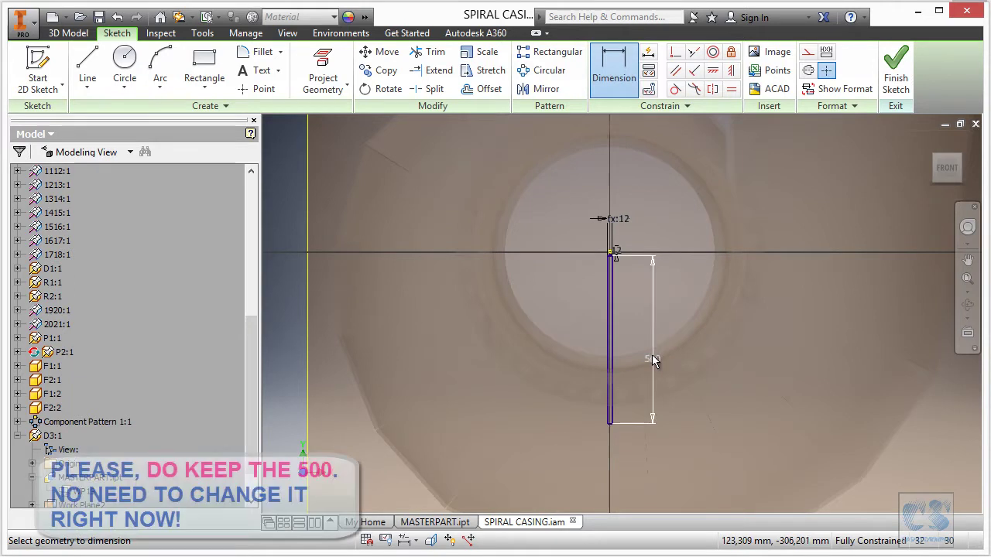
# Change the rectangle's length dimension to 1000 mm
pyautogui.doubleClick(653, 356)
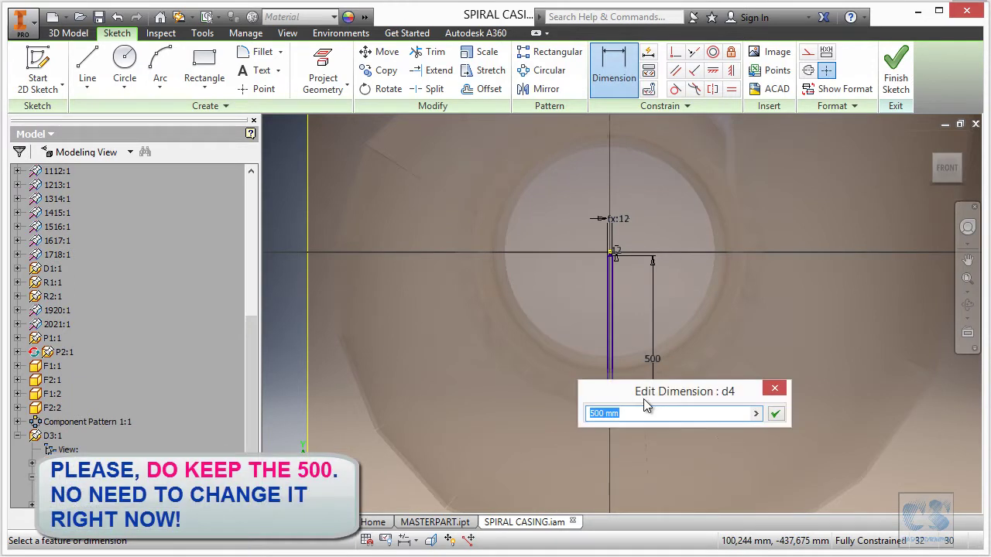
pyautogui.write('1000')
pyautogui.press('Return')
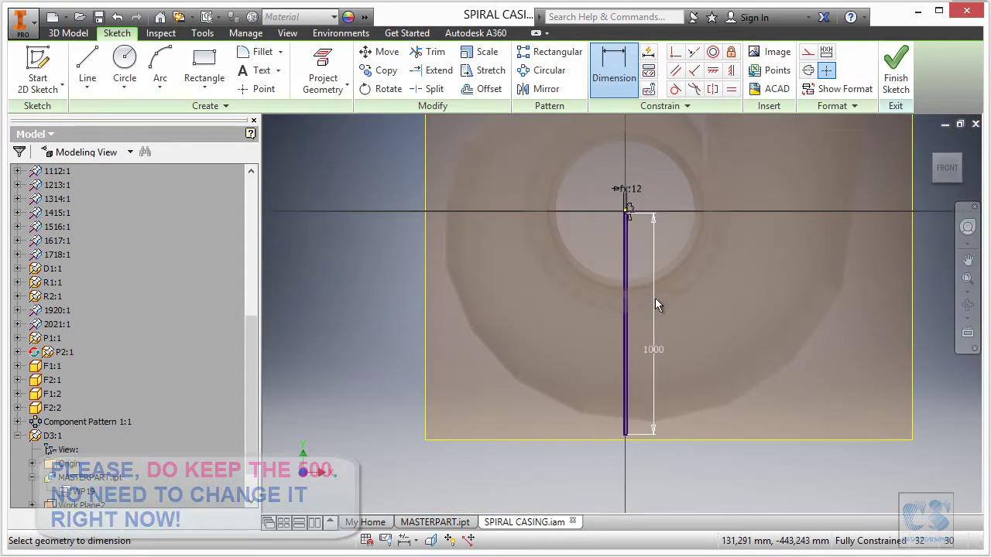
# Consult the spiral casing print PDF and extrude the finished rectangle sketch 300 mm in the reversed direction
pyautogui.click(895, 73)
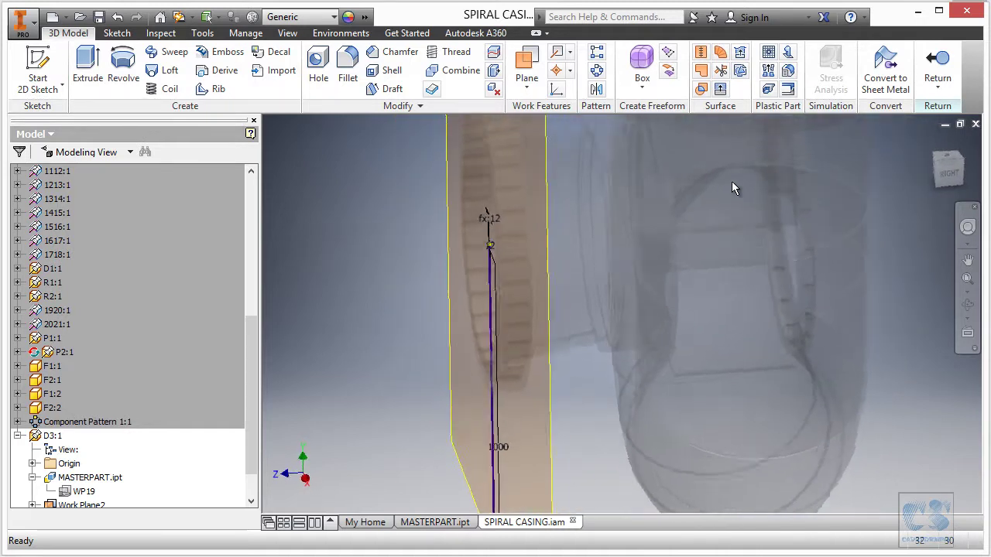
pyautogui.click(87, 66)
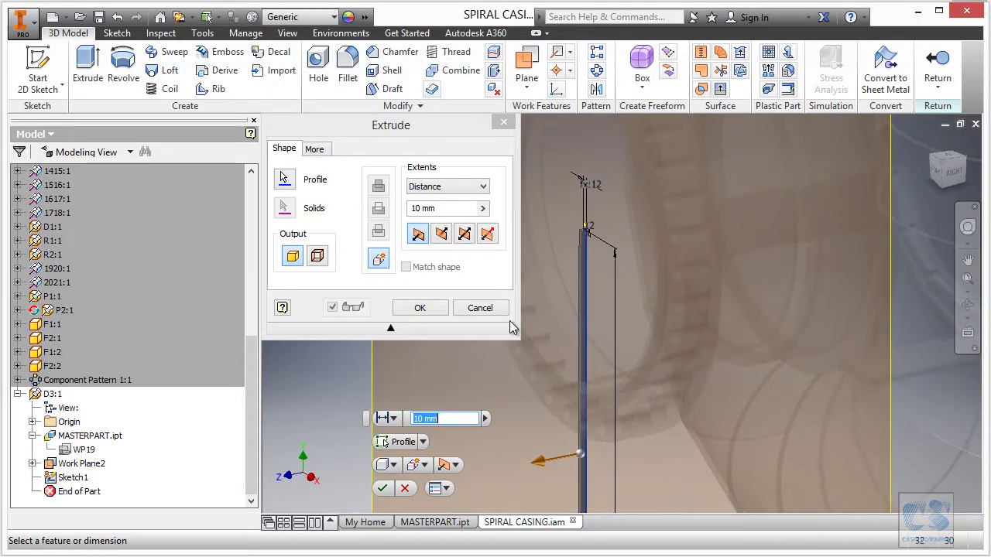
pyautogui.hotkey('alt', 'Tab')
pyautogui.keyDown('ctrl'); pyautogui.scroll(-7, 489, 403); pyautogui.keyUp('ctrl')
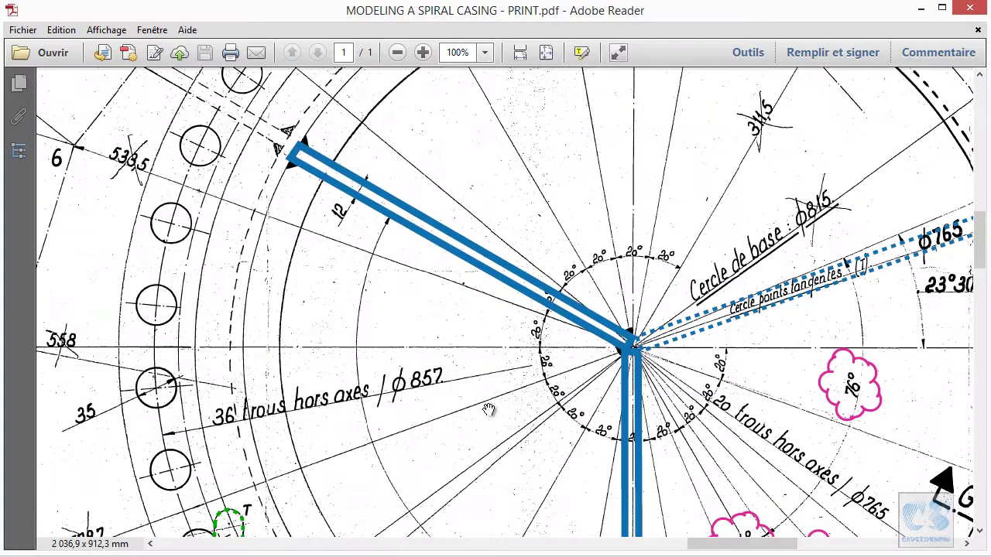
pyautogui.moveTo(207, 380); pyautogui.dragTo(443, 355)
pyautogui.keyDown('ctrl'); pyautogui.scroll(2, 444, 357); pyautogui.keyUp('ctrl')
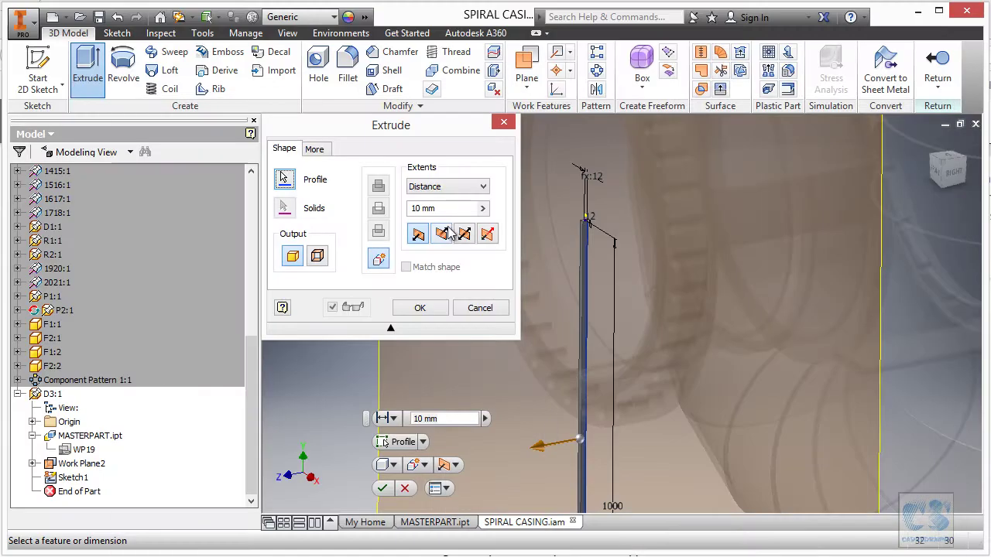
pyautogui.click(444, 234)
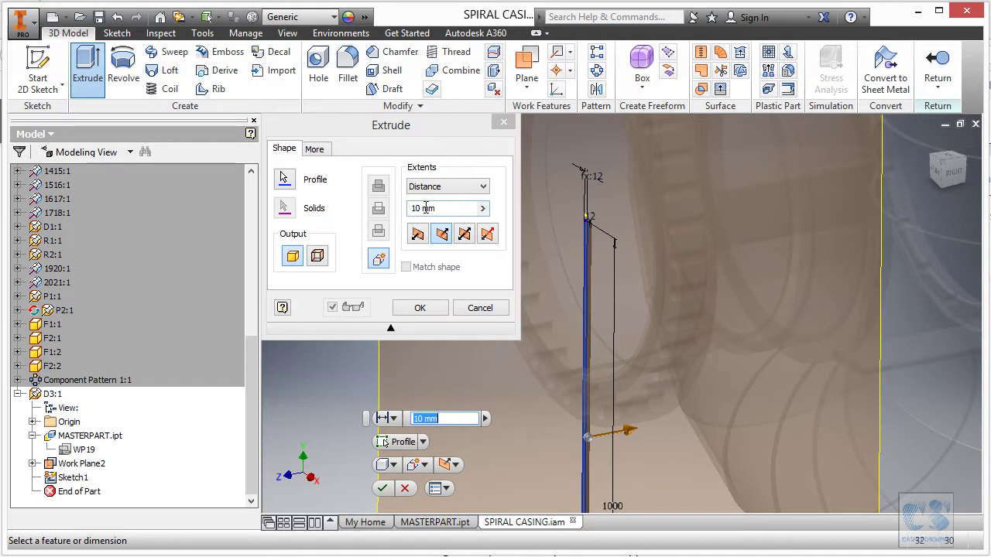
pyautogui.click(422, 213)
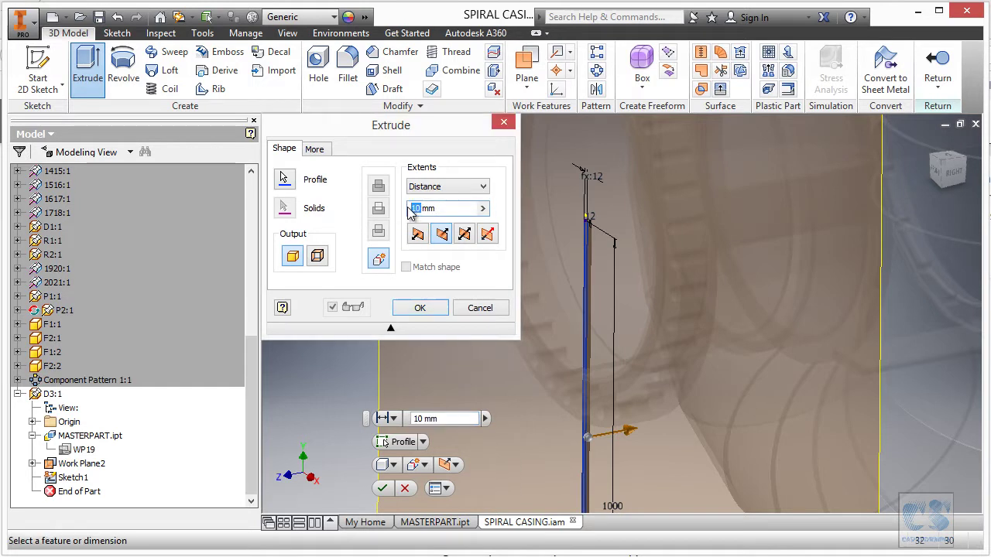
pyautogui.write('300')
pyautogui.press('Return')
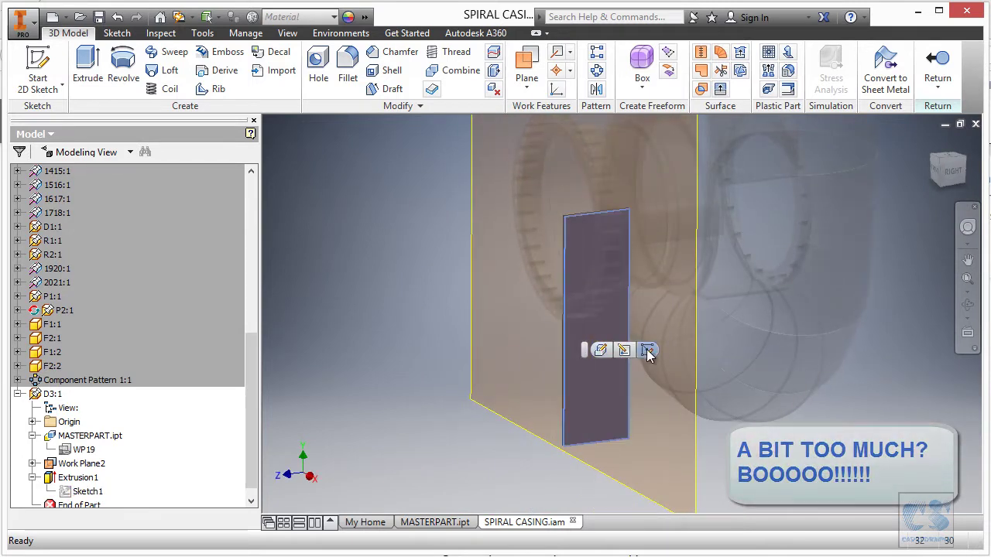
pyautogui.click(635, 351)
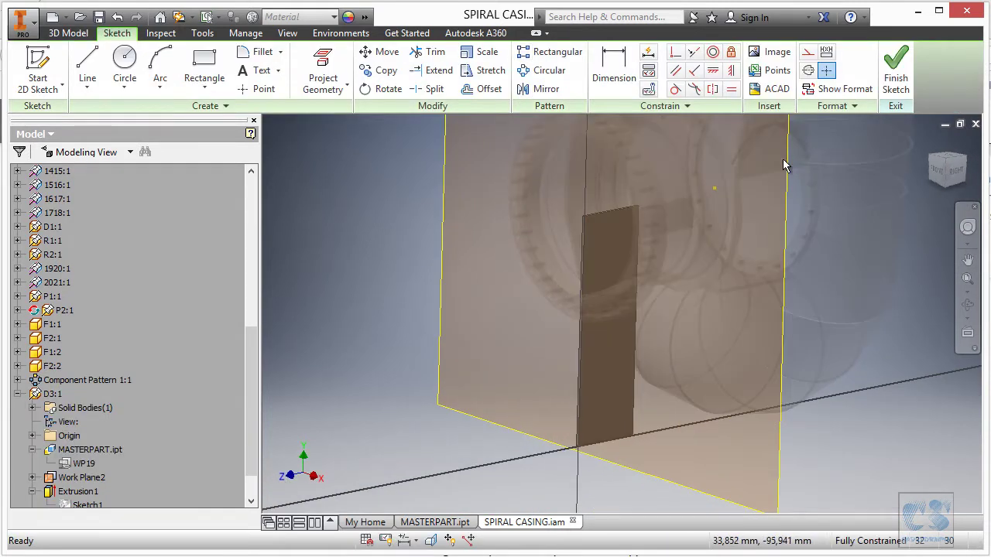
pyautogui.click(896, 68)
pyautogui.moveTo(255, 375); pyautogui.dragTo(255, 395)
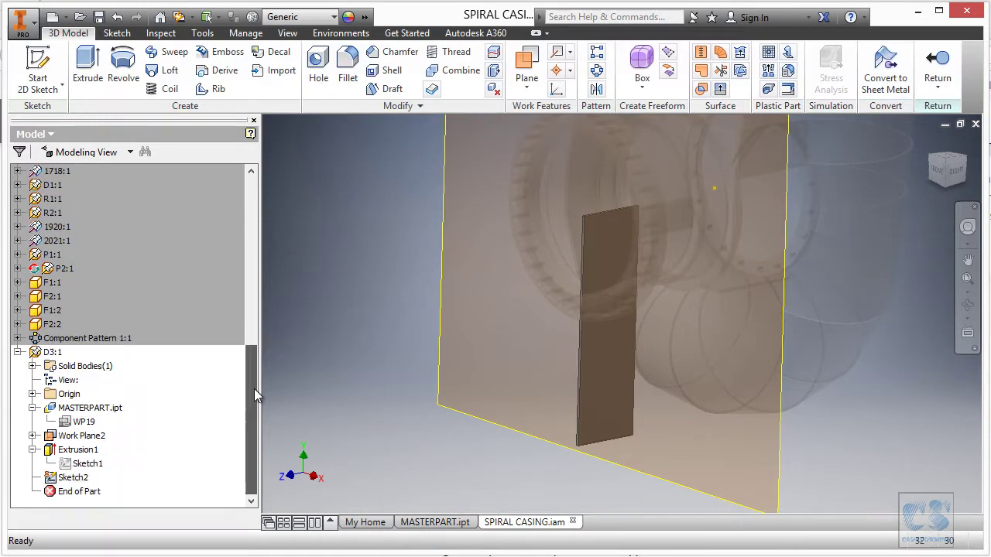
pyautogui.rightClick(78, 480)
pyautogui.click(129, 465)
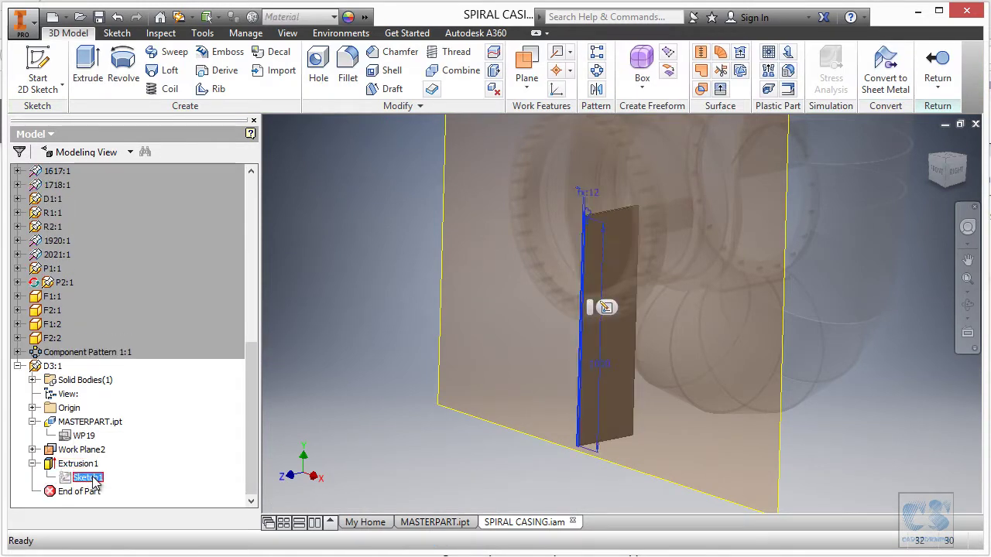
# Edit the extrusion's sketch and set the rectangle's length to 500 mm
pyautogui.click(606, 309)
pyautogui.doubleClick(602, 365)
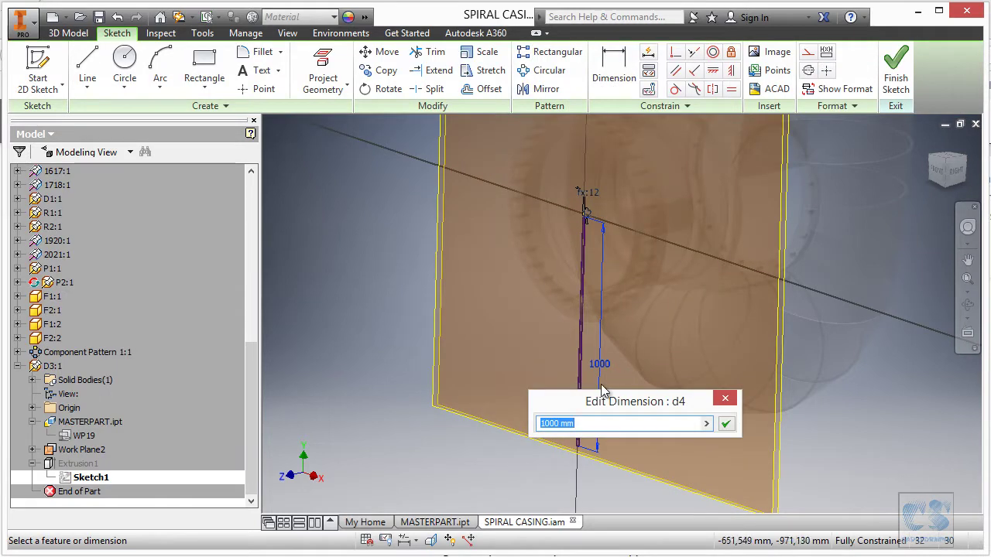
pyautogui.write('500')
pyautogui.press('Return')
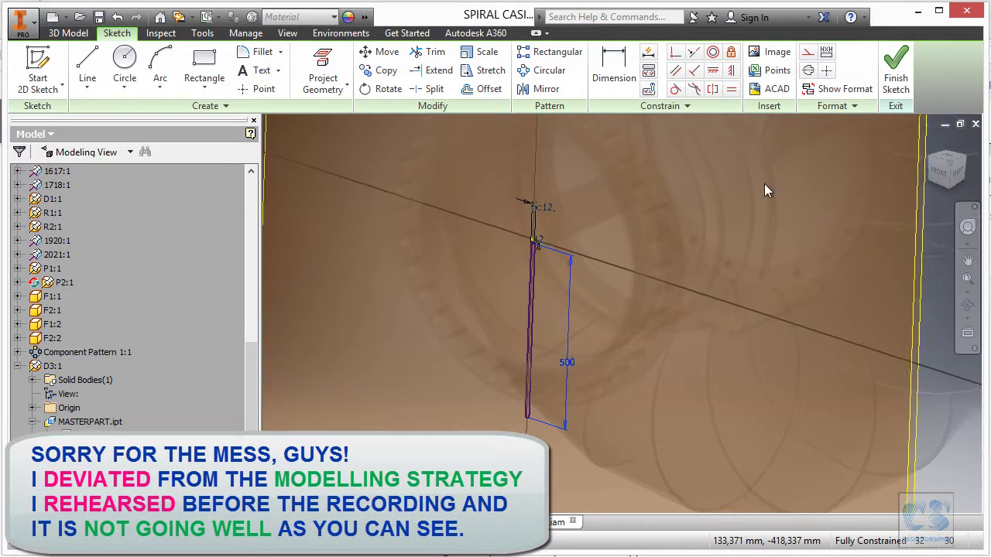
pyautogui.click(896, 70)
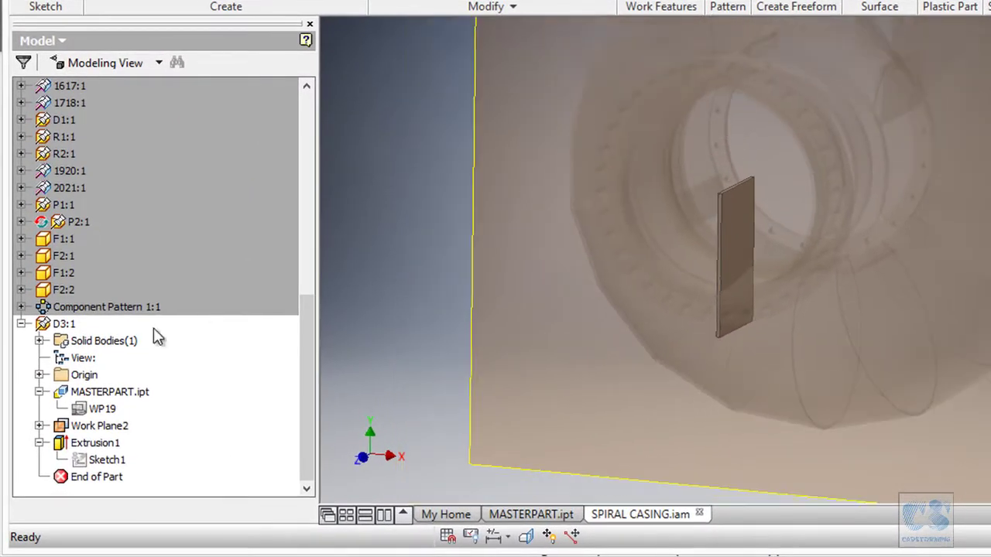
# Edit the derived MASTERPART.ipt in D3 to also include the Outlet_dia model parameter
pyautogui.rightClick(115, 398)
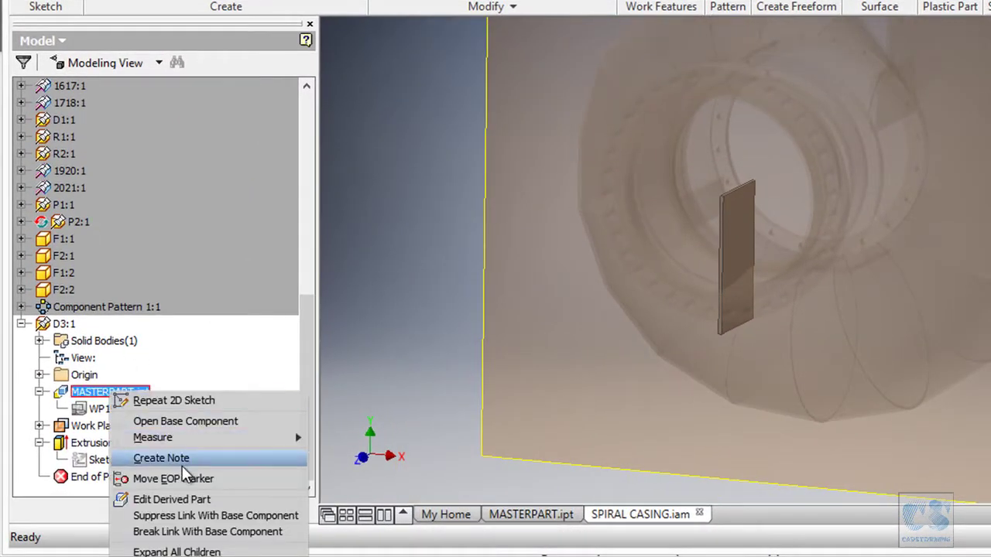
pyautogui.click(193, 500)
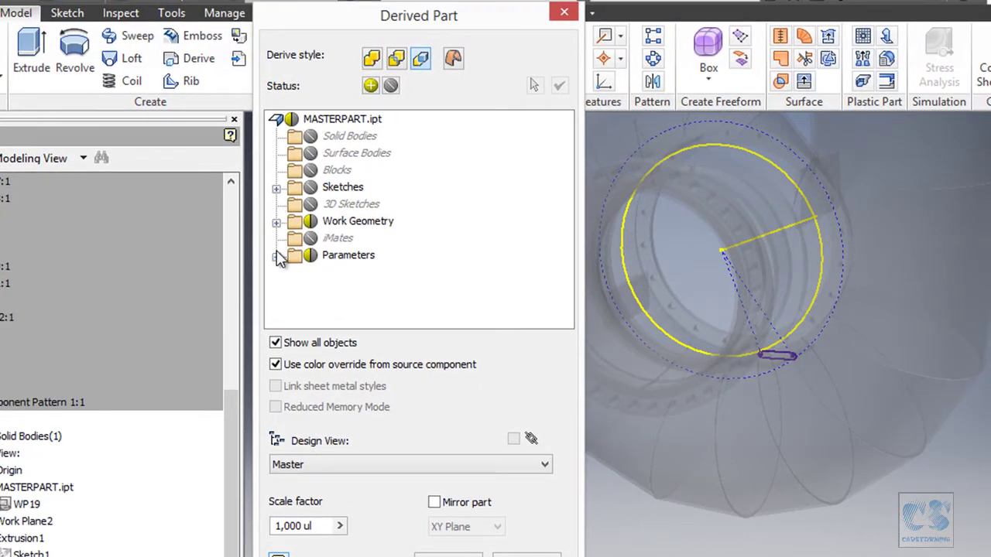
pyautogui.click(277, 256)
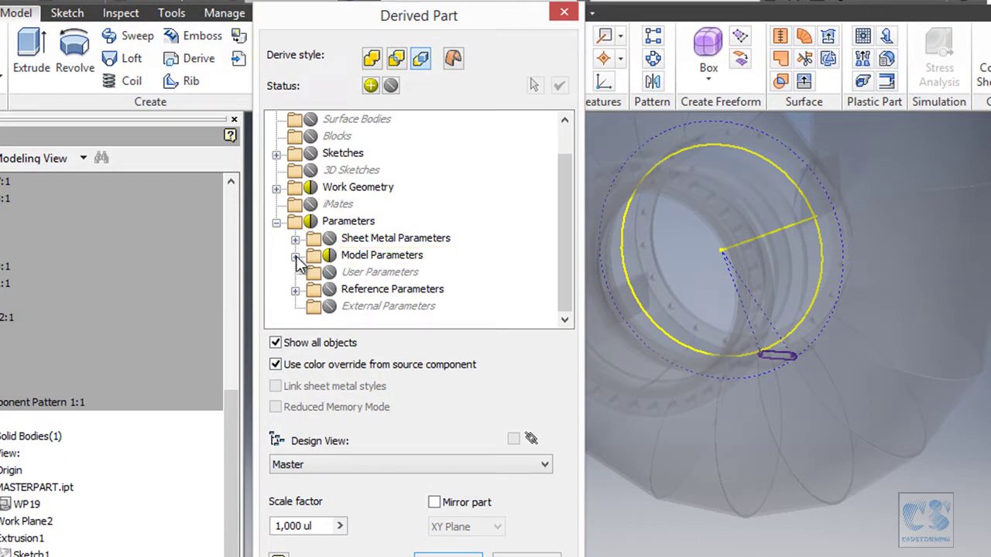
pyautogui.click(295, 256)
pyautogui.scroll(-20, 434, 203)
pyautogui.scroll(-2, 438, 226)
pyautogui.click(348, 283)
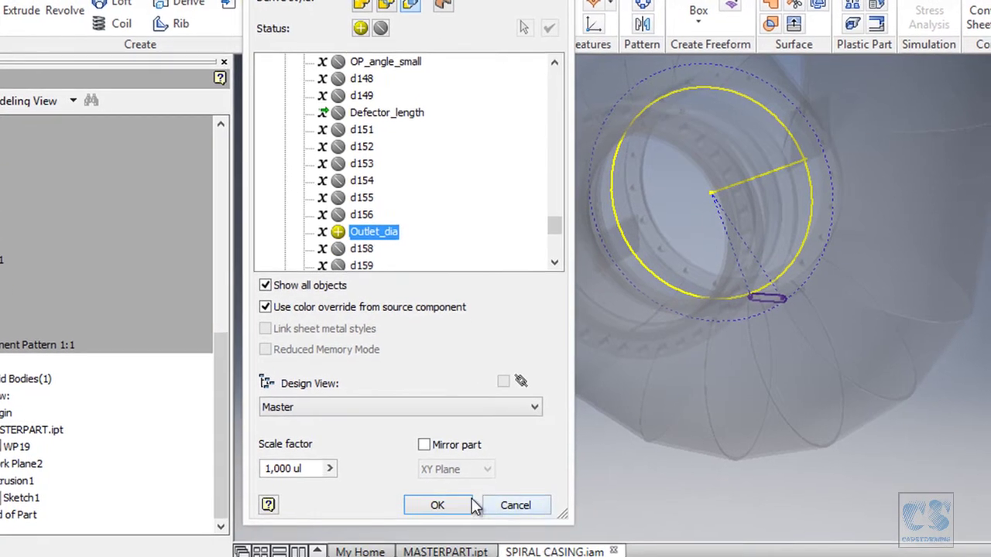
pyautogui.click(438, 507)
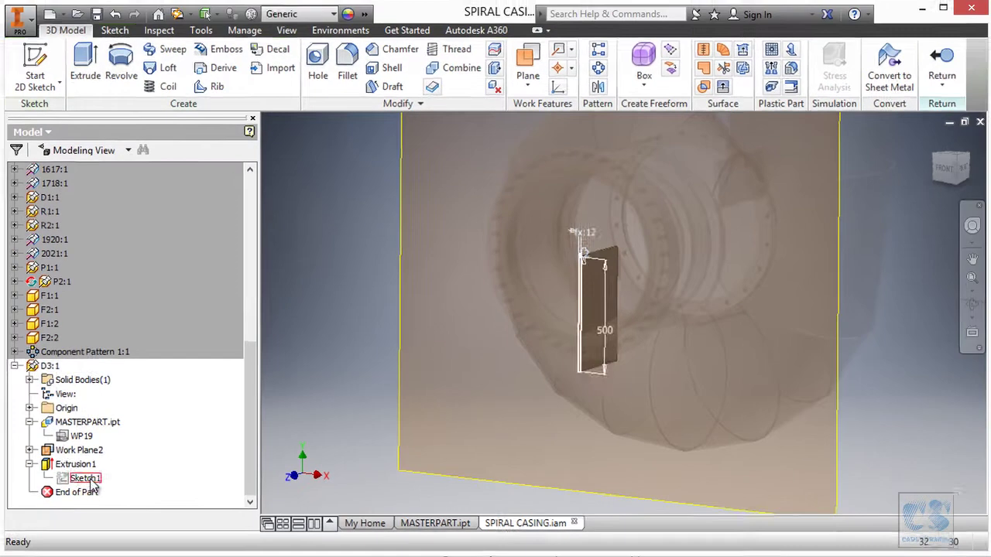
# Set the rectangle's length dimension in the extrusion's sketch to Outlet_dia/2 and finish the sketch
pyautogui.doubleClick(87, 481)
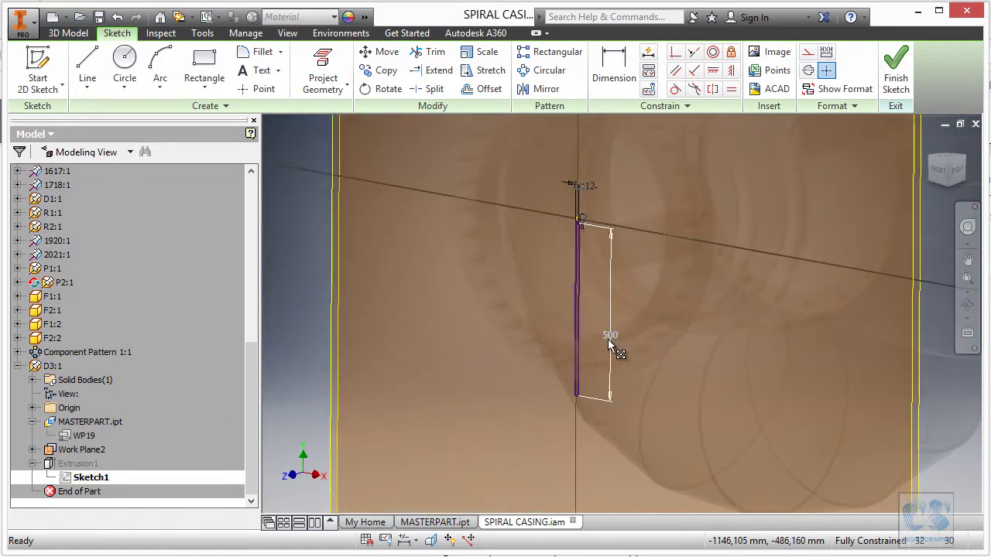
pyautogui.doubleClick(610, 335)
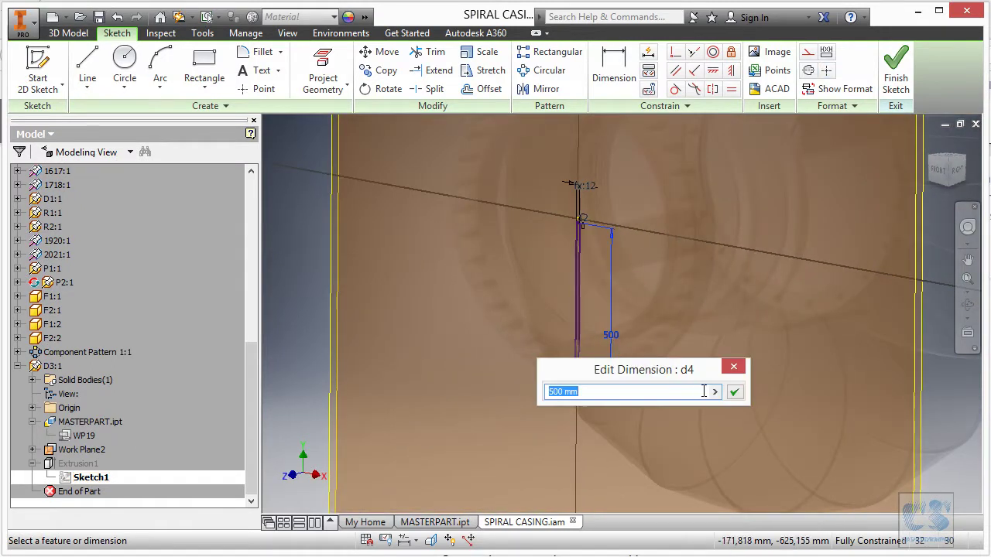
pyautogui.moveTo(696, 372); pyautogui.dragTo(805, 267)
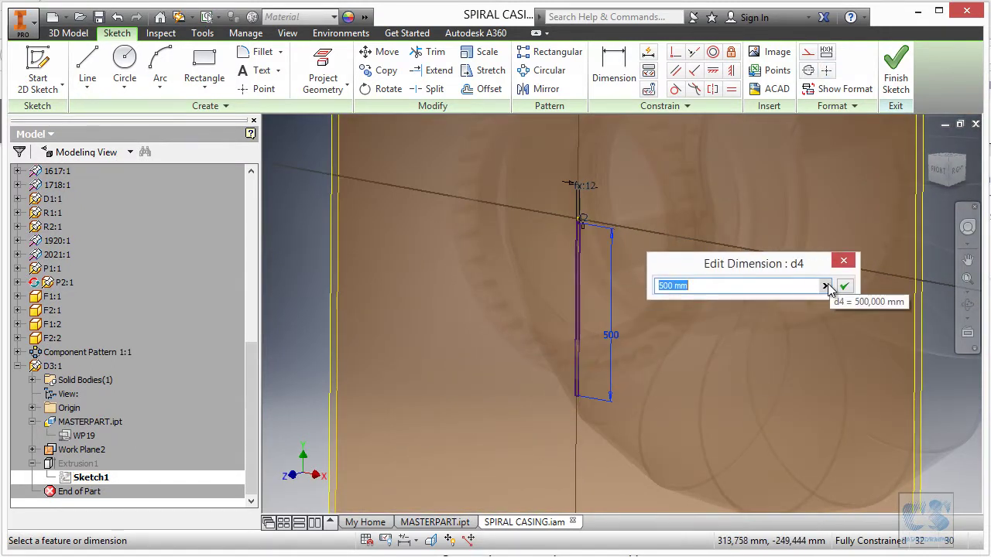
pyautogui.click(825, 285)
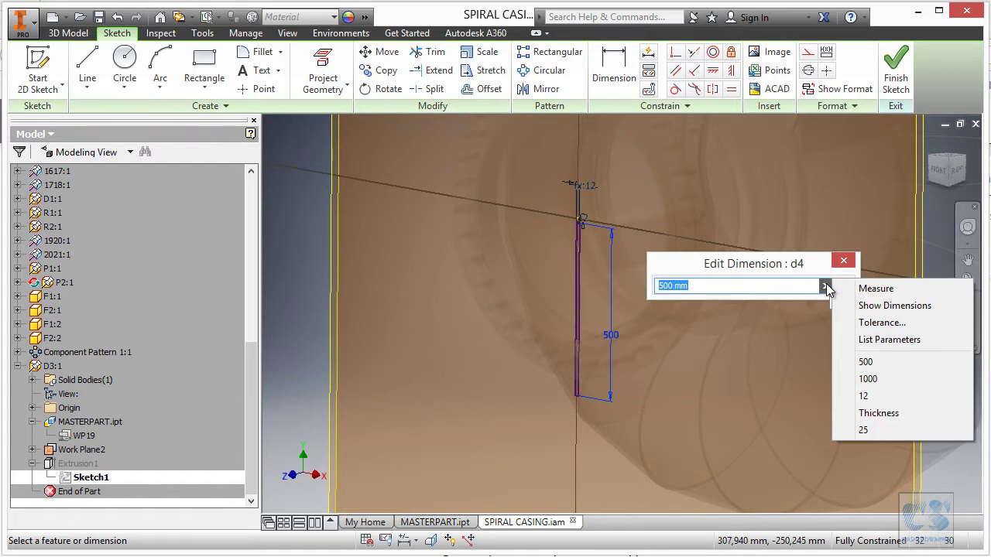
pyautogui.click(888, 338)
pyautogui.click(690, 328)
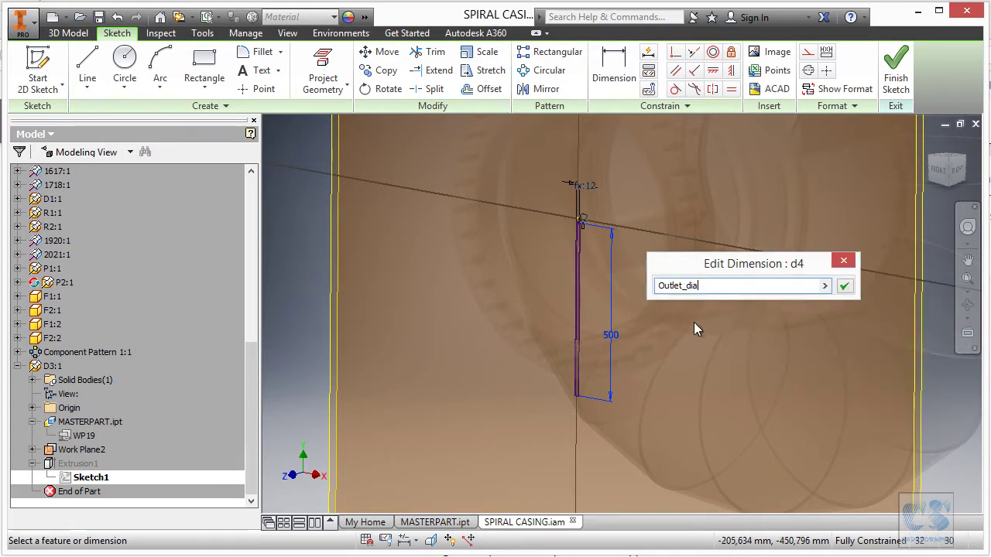
pyautogui.write('/2')
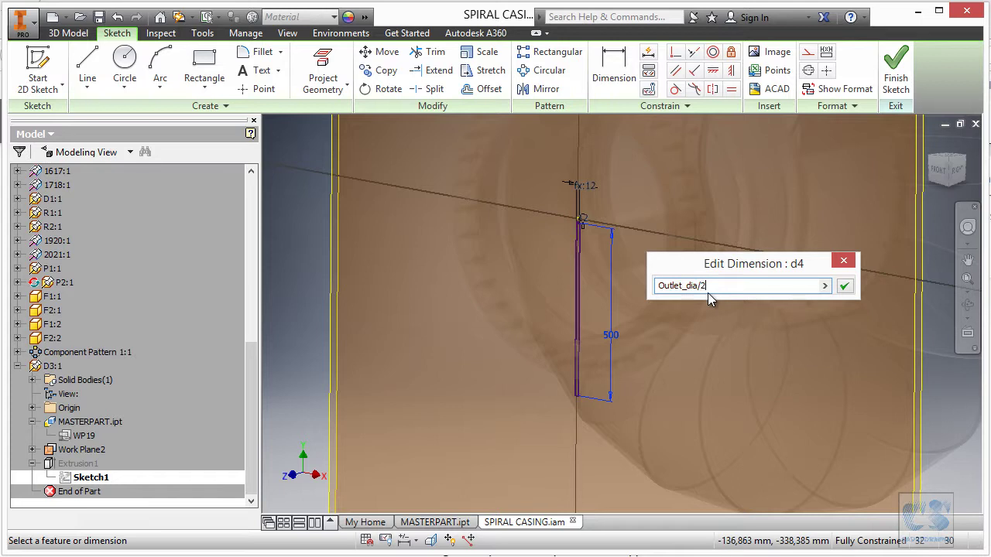
pyautogui.click(845, 286)
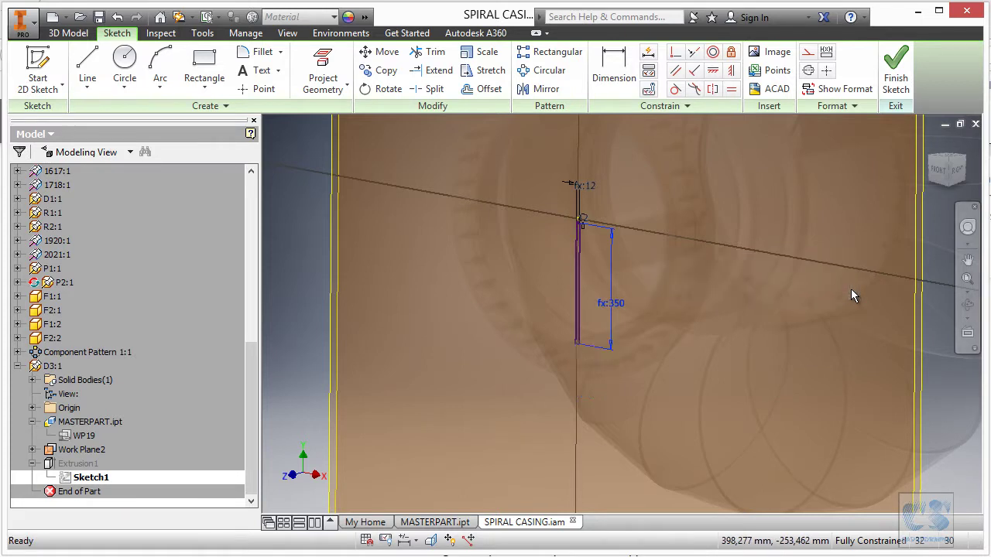
pyautogui.click(895, 68)
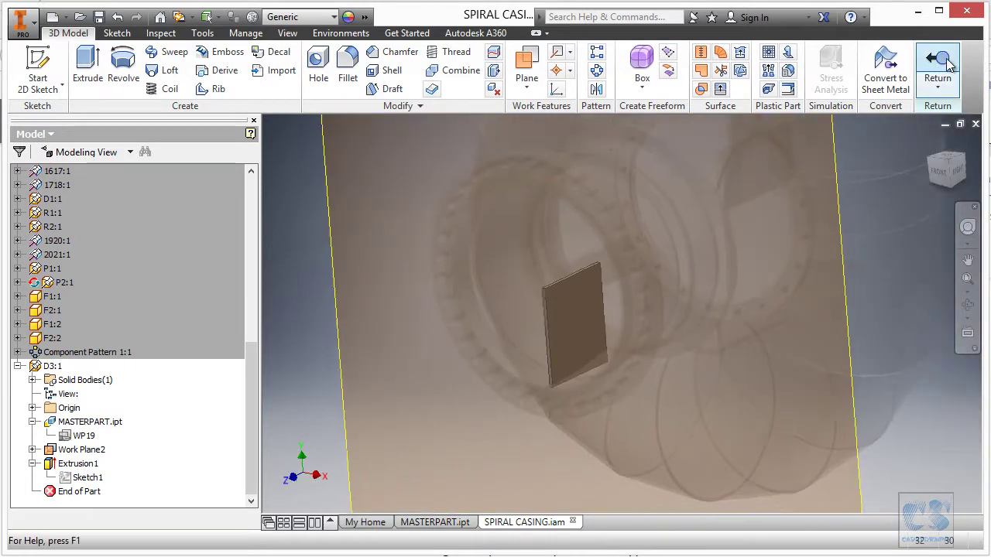
# Return to the spiral casing assembly and cut it with a half section view on the assembly's YZ Plane
pyautogui.click(946, 67)
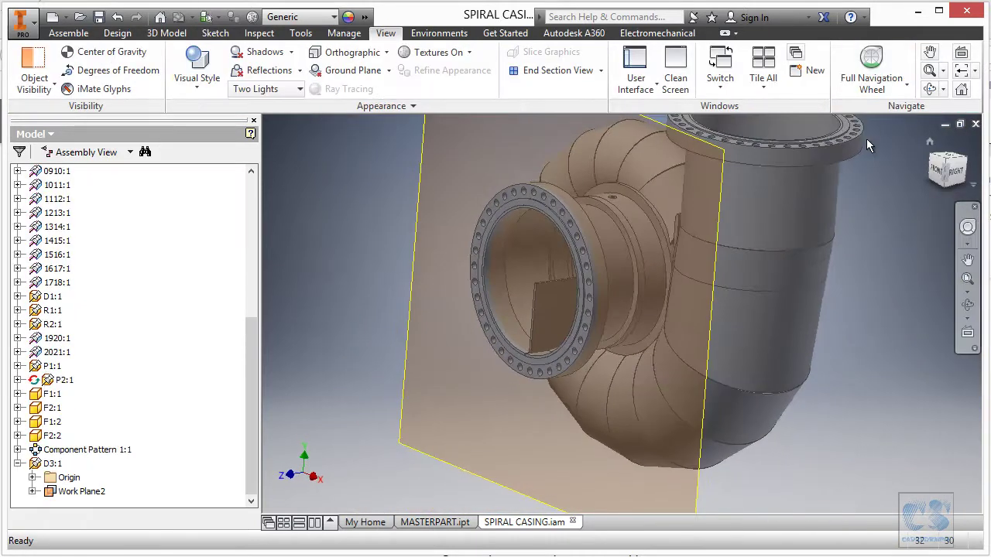
pyautogui.click(601, 70)
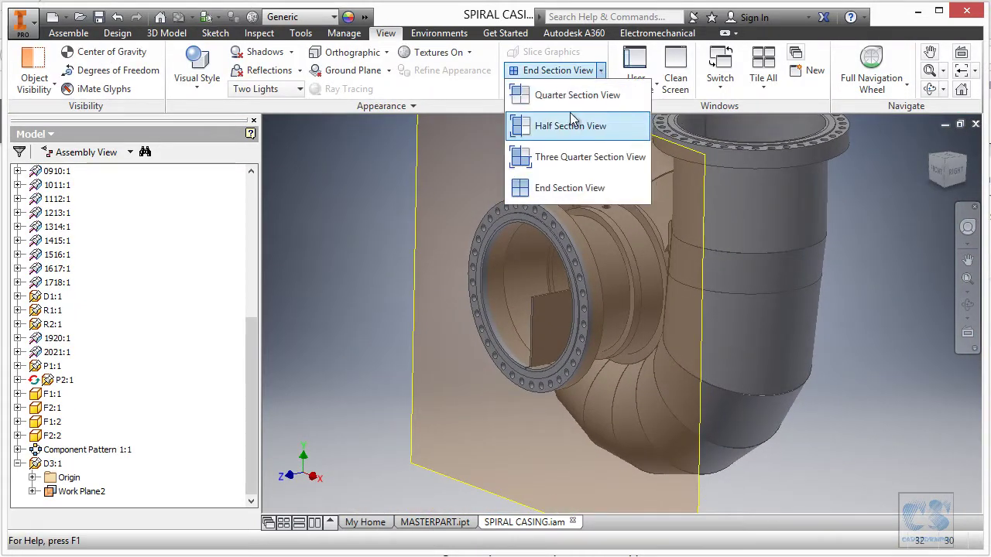
pyautogui.click(543, 153)
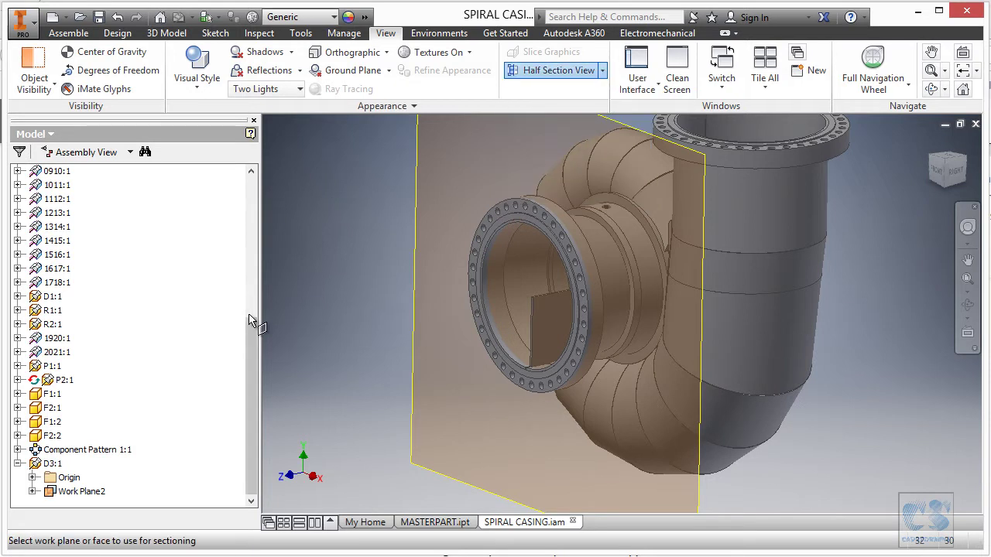
pyautogui.scroll(6, 243, 302)
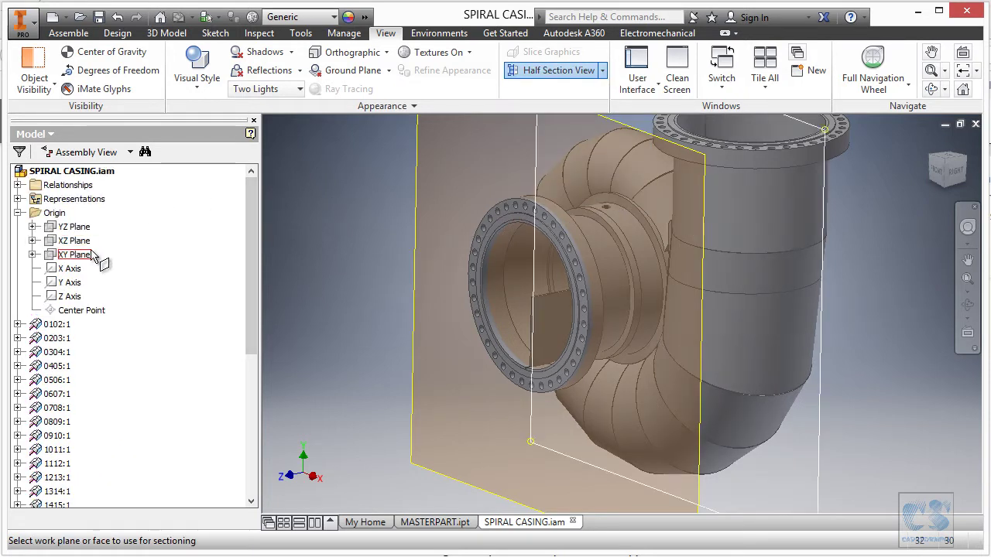
pyautogui.click(78, 227)
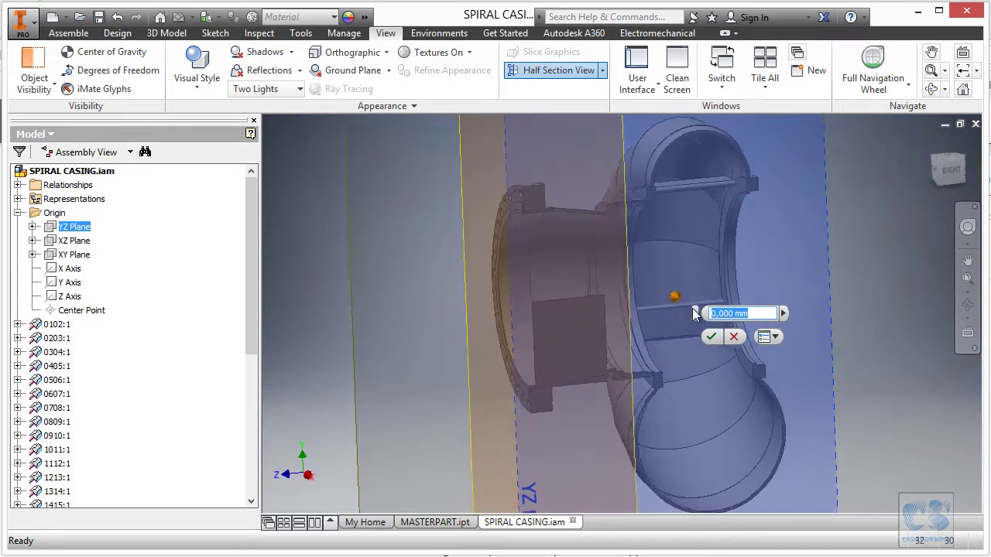
pyautogui.click(711, 336)
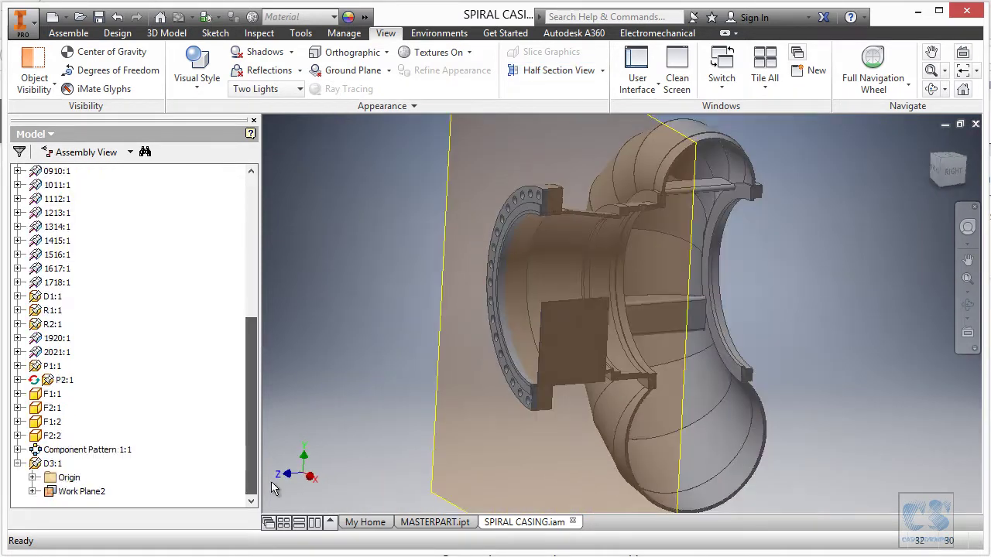
# Edit D3 in place, hide its Work Plane2, inspect the plate's lower corner at the flange, and return to the assembly
pyautogui.doubleClick(52, 463)
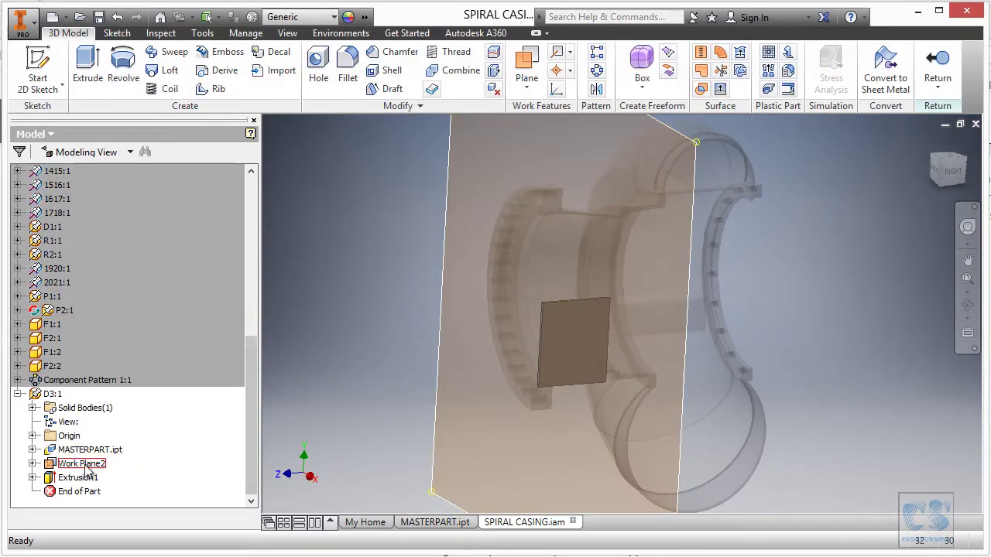
pyautogui.rightClick(78, 467)
pyautogui.click(117, 474)
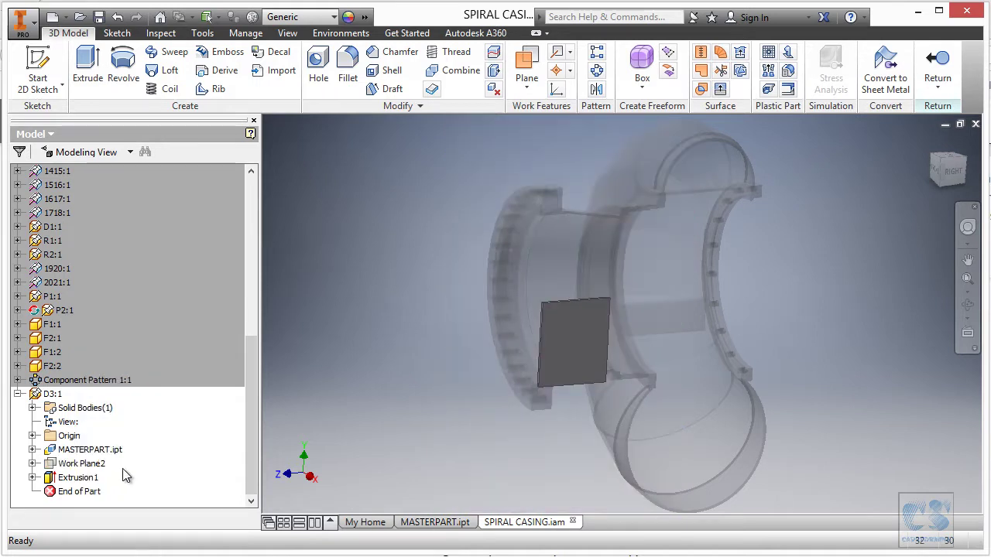
pyautogui.keyDown('shift'); pyautogui.moveTo(434, 310); pyautogui.dragTo(541, 244, button='middle'); pyautogui.keyUp('shift')
pyautogui.scroll(-3, 541, 244)
pyautogui.keyDown('shift'); pyautogui.moveTo(532, 186); pyautogui.dragTo(637, 295, button='middle'); pyautogui.keyUp('shift')
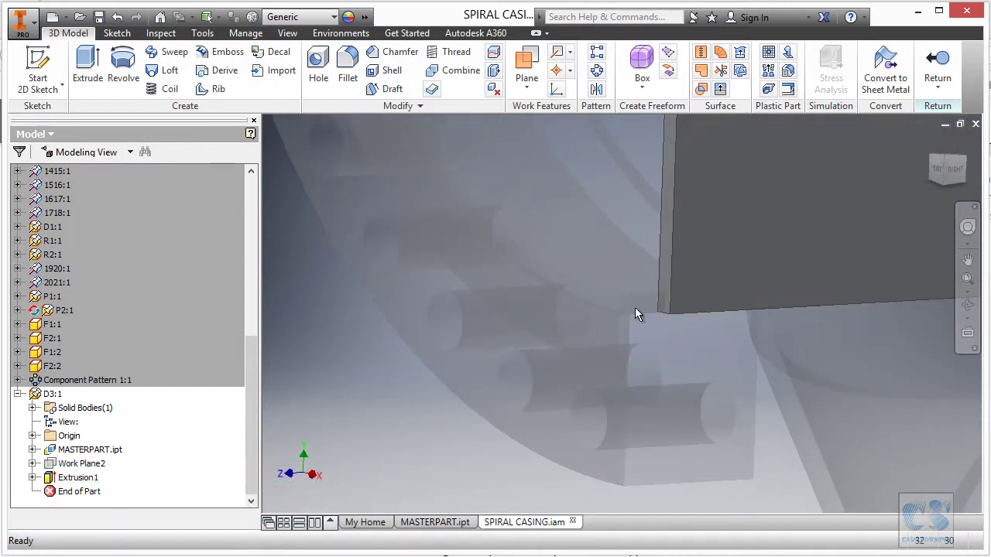
pyautogui.scroll(3, 634, 320)
pyautogui.click(938, 62)
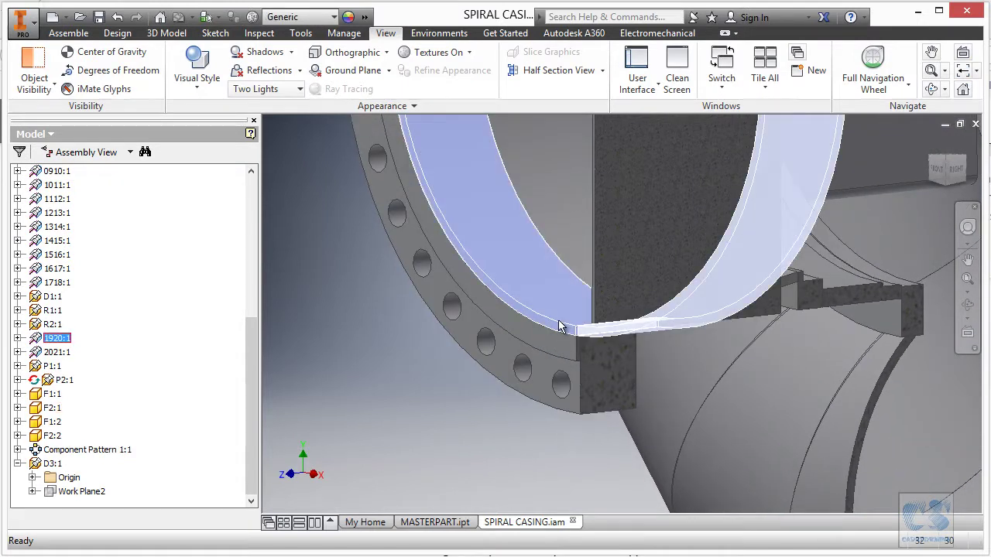
# Open part 1920 in place, examine which MASTERPART.ipt sketches its lofted flange derives from, and return to the assembly
pyautogui.doubleClick(561, 326)
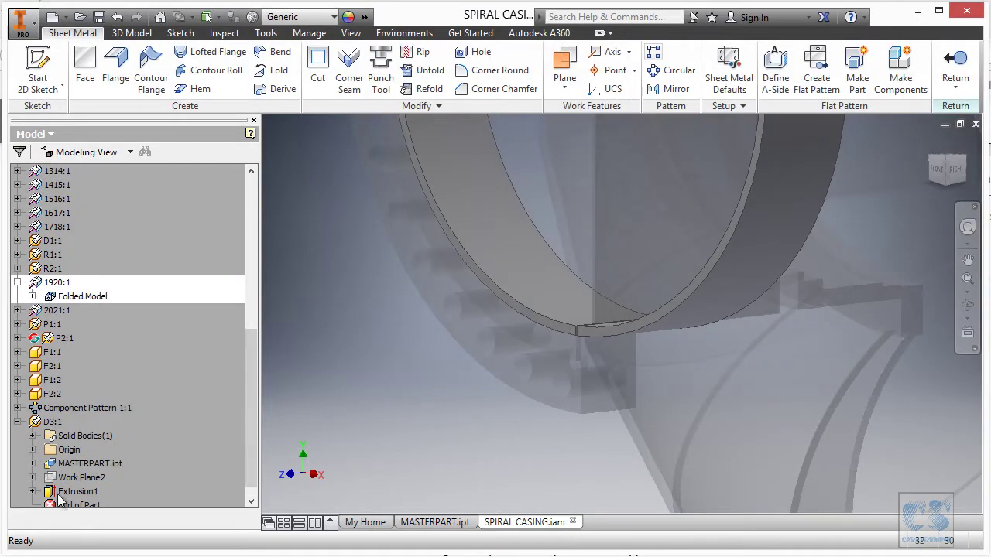
pyautogui.click(86, 477)
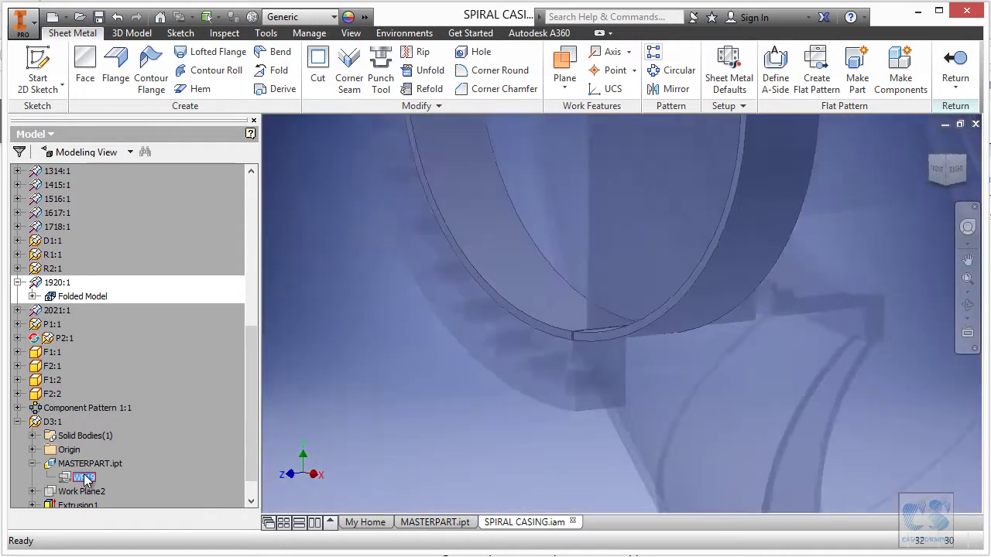
pyautogui.click(31, 296)
pyautogui.click(47, 352)
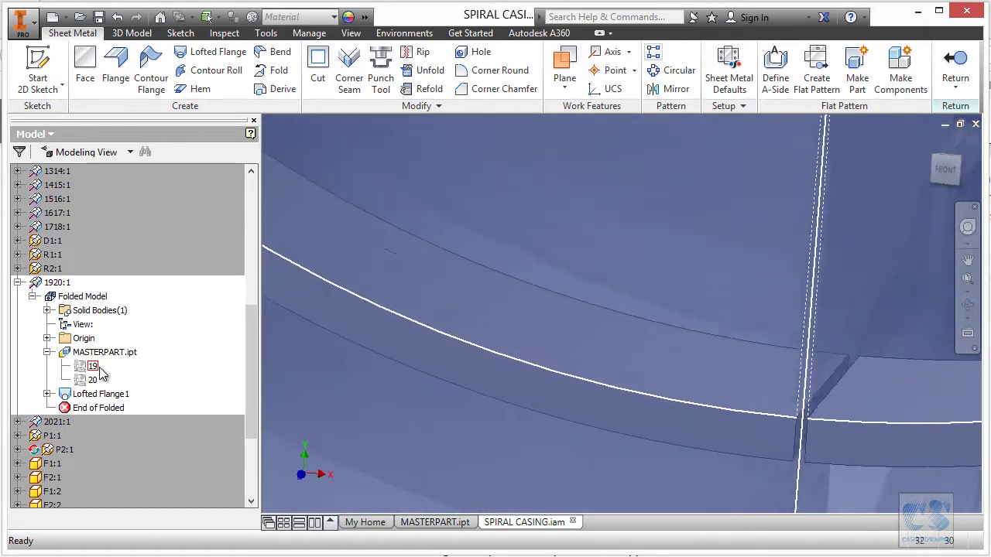
pyautogui.click(17, 283)
pyautogui.click(955, 61)
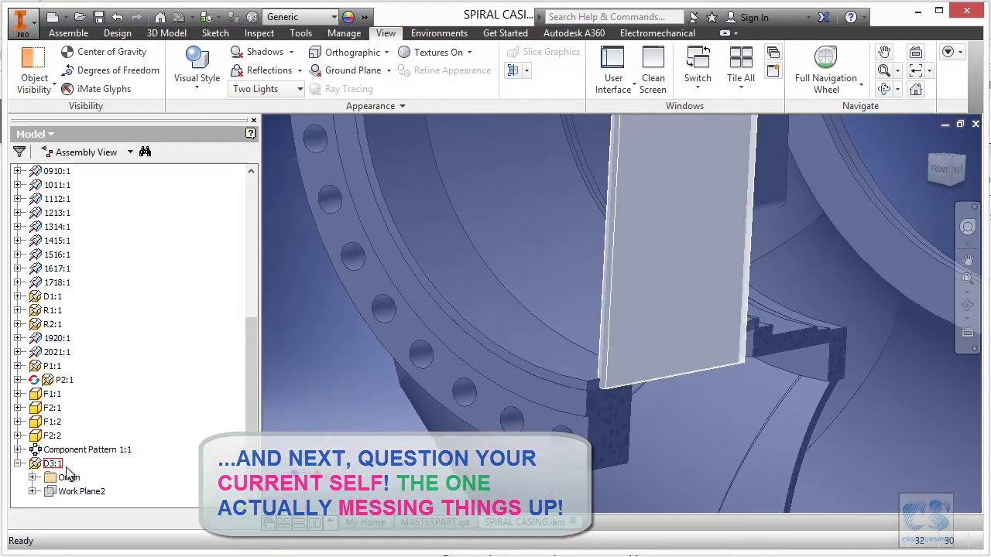
# Edit the sketch of D3's extrusion and delete the rectangle's vertical length dimension
pyautogui.doubleClick(52, 464)
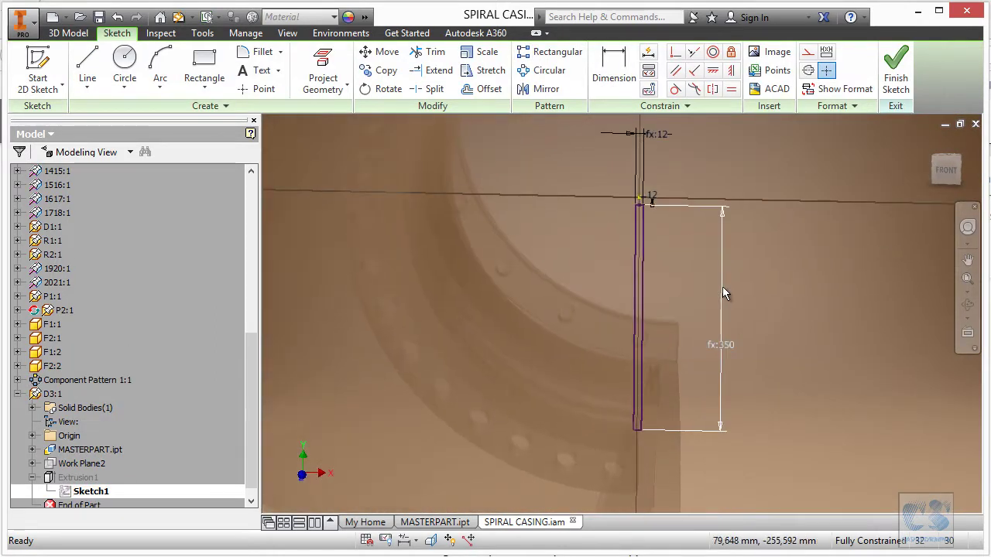
pyautogui.scroll(-3, 723, 287)
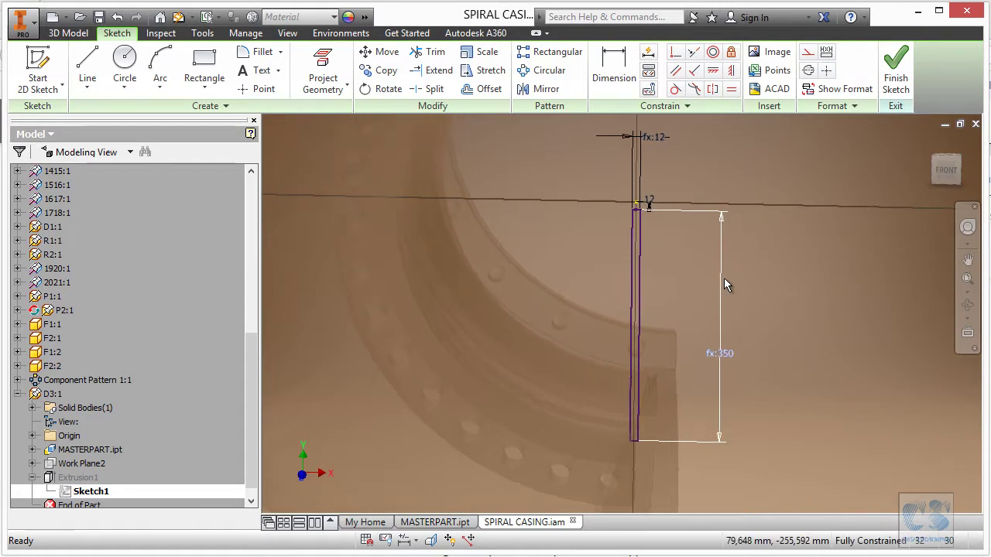
pyautogui.rightClick(728, 295)
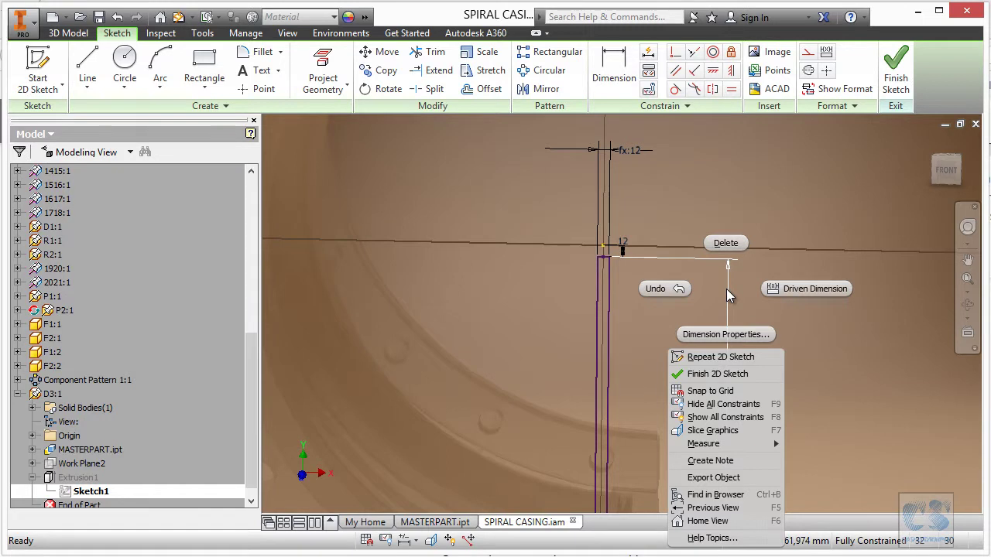
pyautogui.press('Escape')
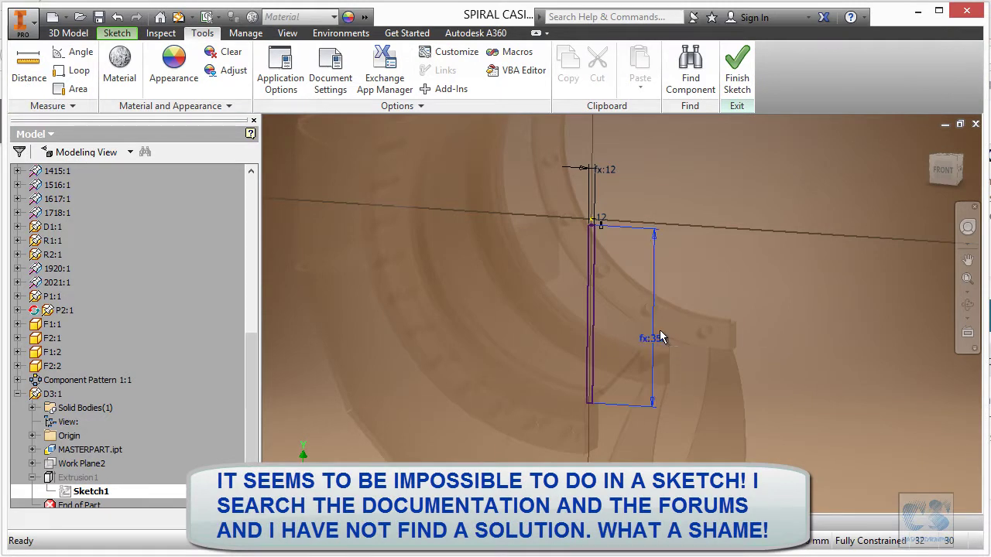
pyautogui.click(659, 338)
pyautogui.press('Delete')
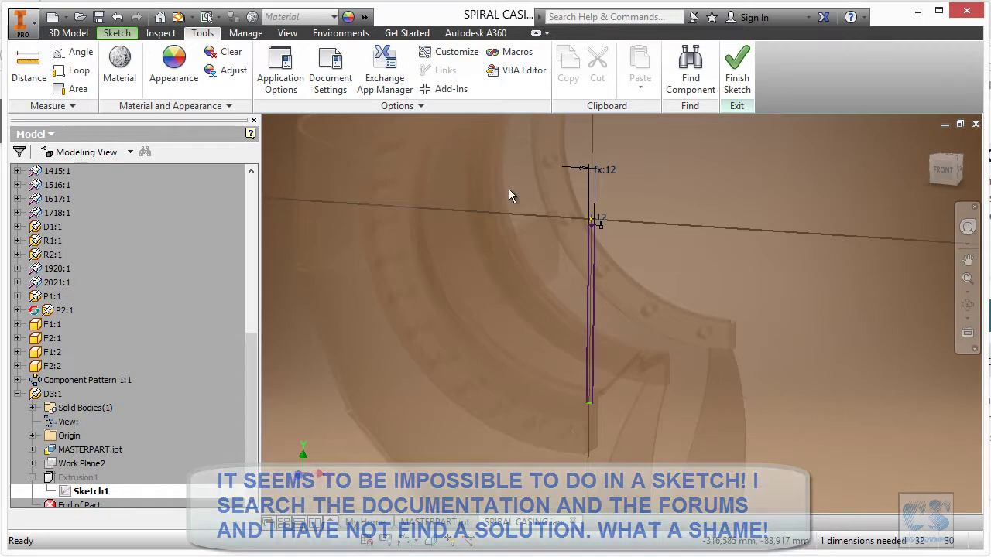
# Dimension the vertical distance from the sketch origin to the rectangle's lower edge
pyautogui.click(68, 32)
pyautogui.click(128, 34)
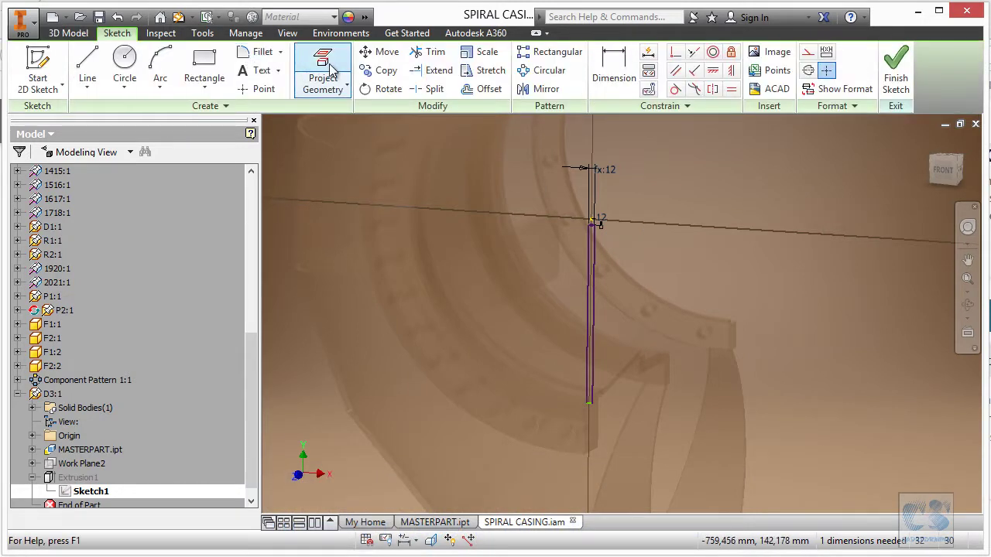
pyautogui.click(614, 70)
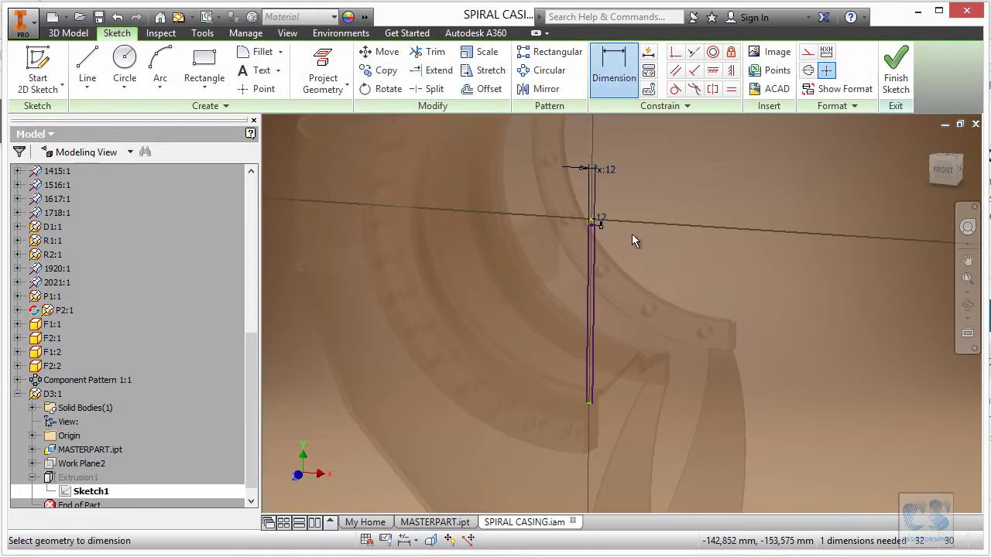
pyautogui.scroll(5, 632, 232)
pyautogui.click(611, 78)
pyautogui.scroll(-5, 511, 132)
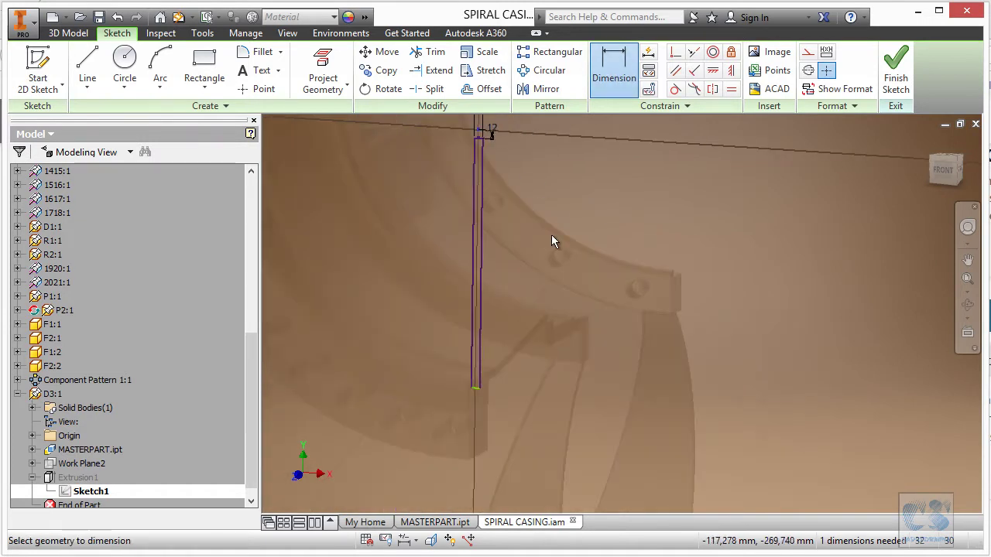
pyautogui.click(479, 387)
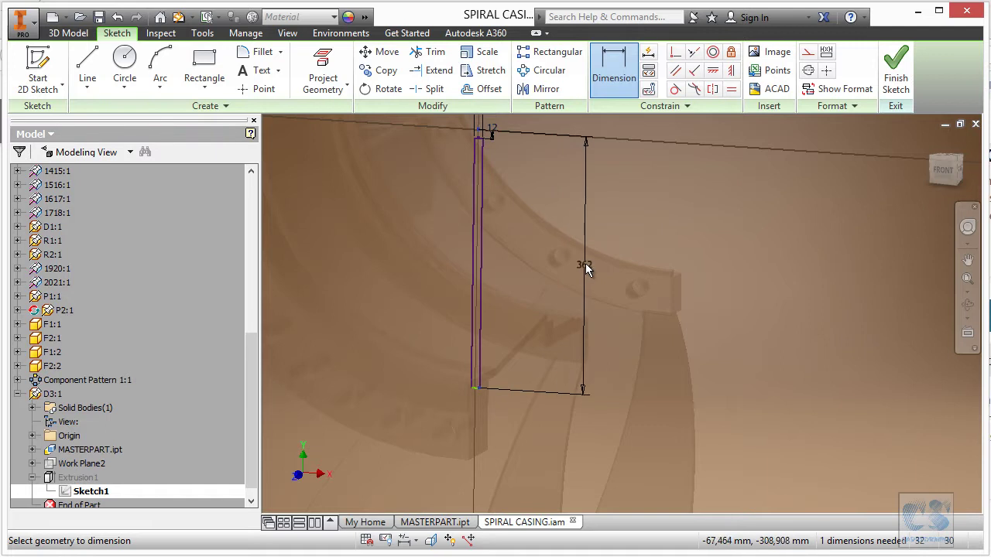
pyautogui.click(585, 265)
# Set the distance from the origin to the rectangle's lower edge to Outlet_dia/2 and finish the sketch
pyautogui.click(589, 265)
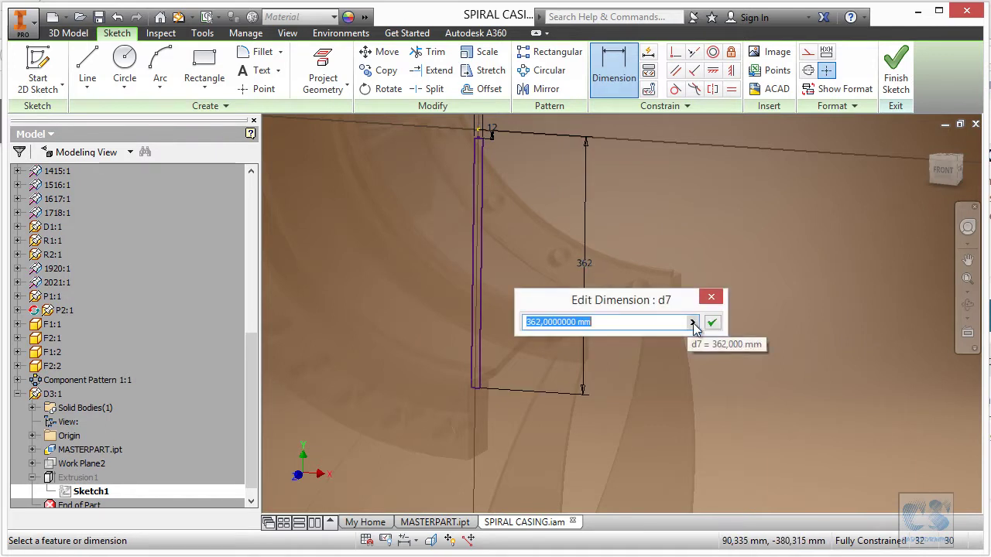
pyautogui.click(692, 322)
pyautogui.click(748, 398)
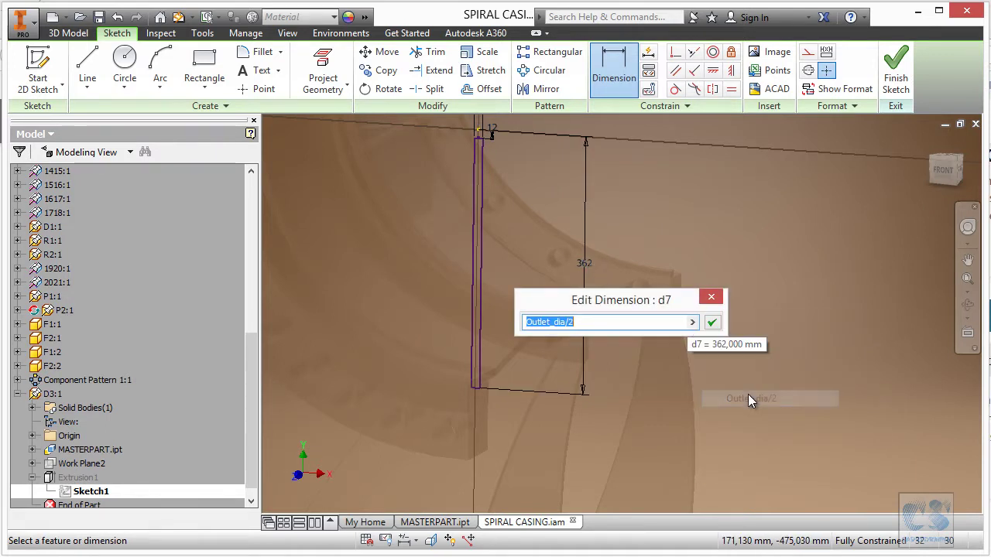
pyautogui.click(716, 327)
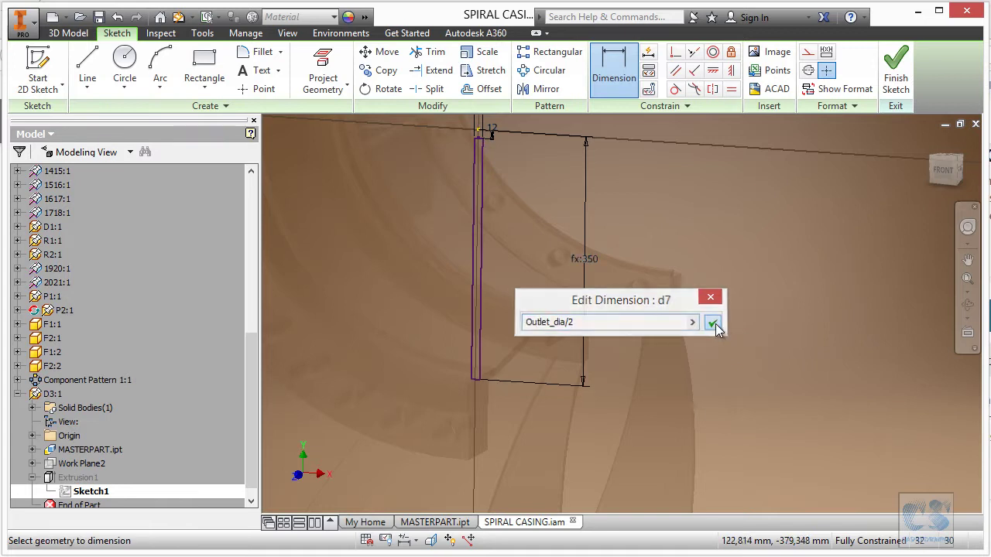
pyautogui.click(903, 68)
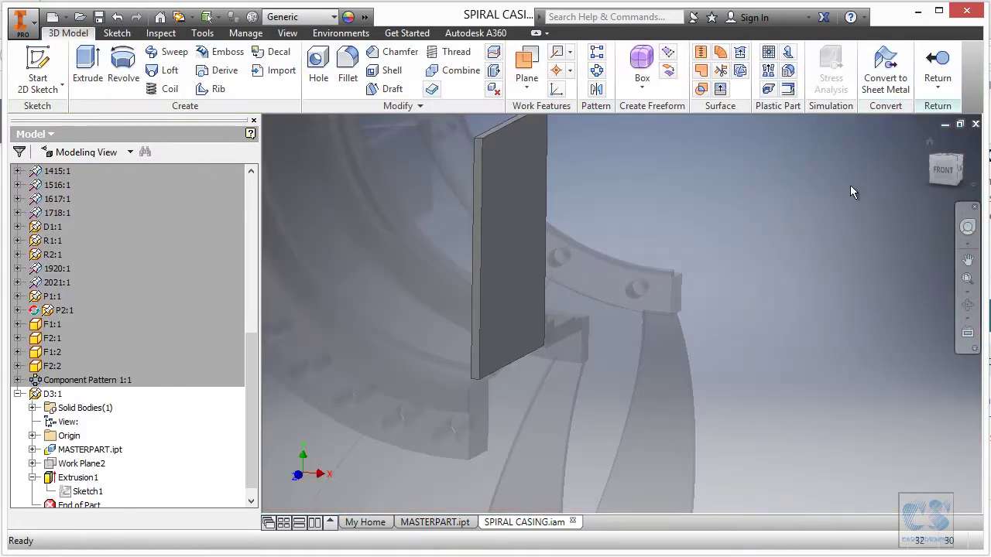
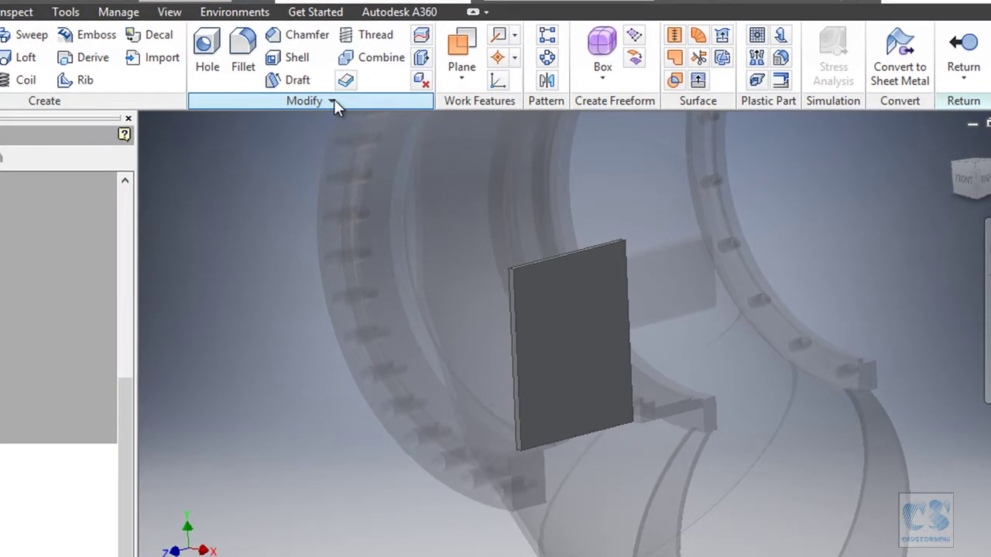
# Copy the curved casing face around plate D3 into the part as a new associative surface using Copy Object
pyautogui.click(333, 101)
pyautogui.click(240, 168)
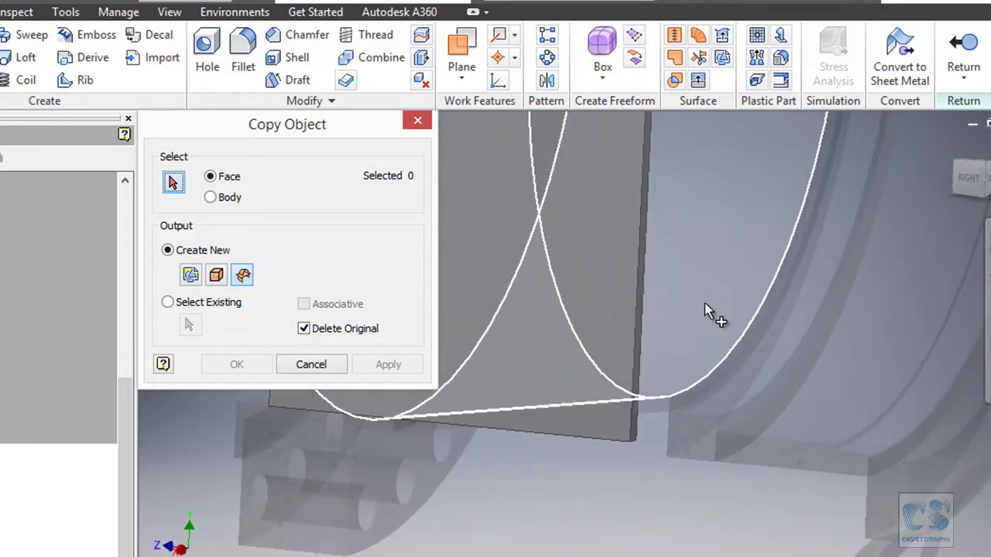
pyautogui.click(705, 304)
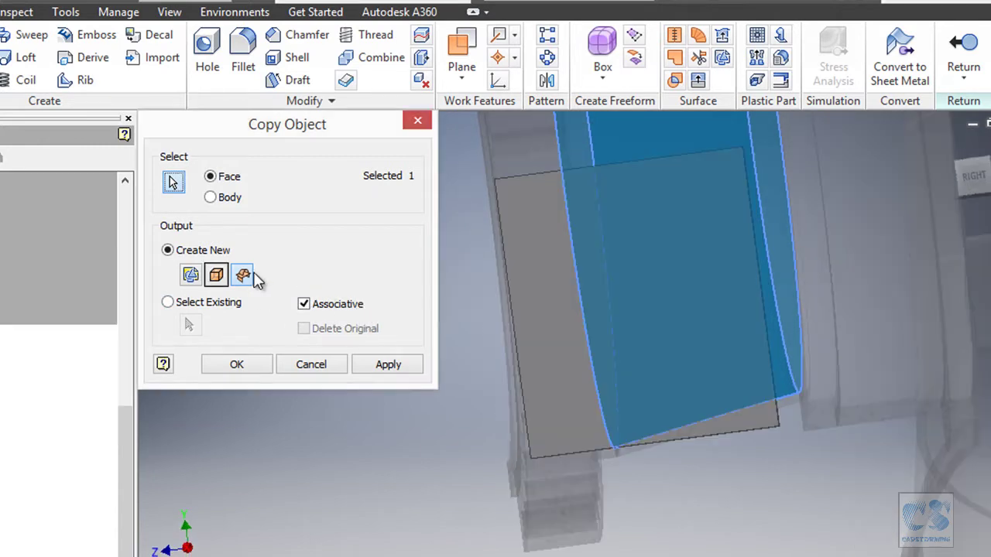
pyautogui.click(255, 277)
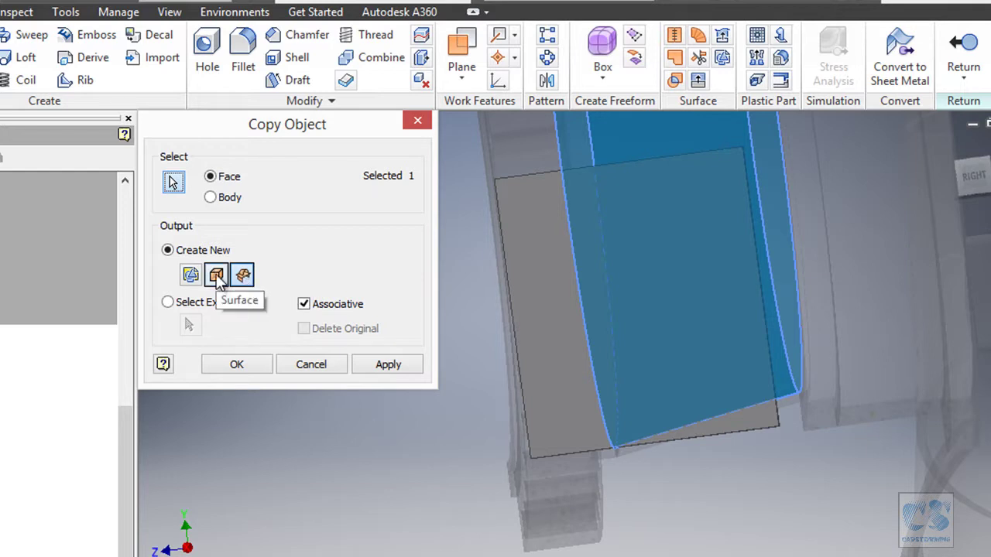
pyautogui.click(220, 280)
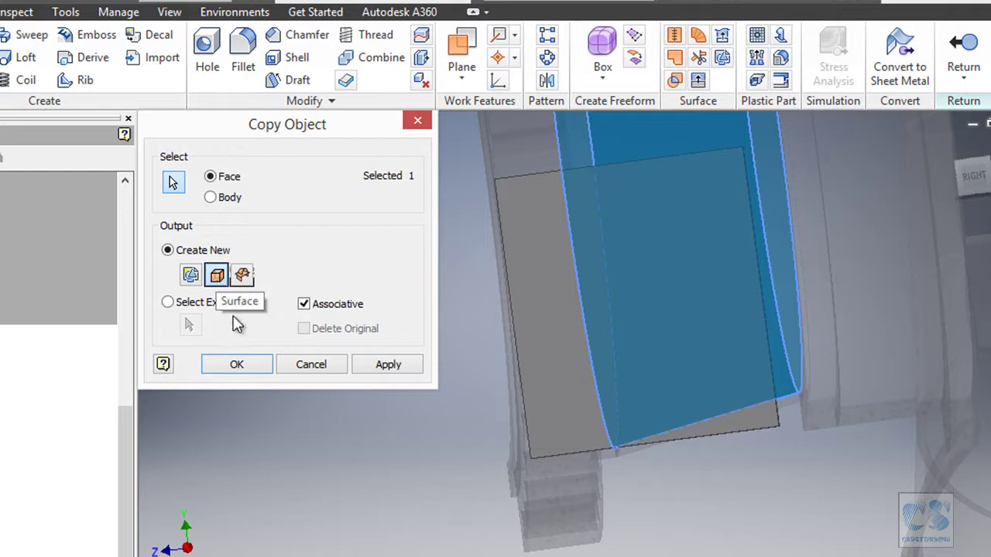
pyautogui.click(237, 364)
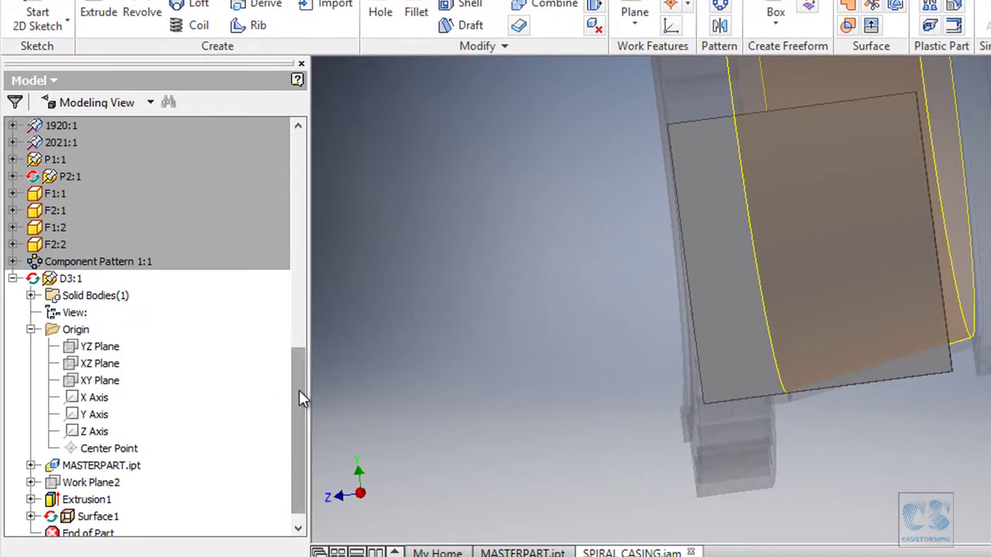
# Examine the copied surface around plate D3 and where its seam lies relative to the plate's lower end
pyautogui.scroll(-1, 298, 390)
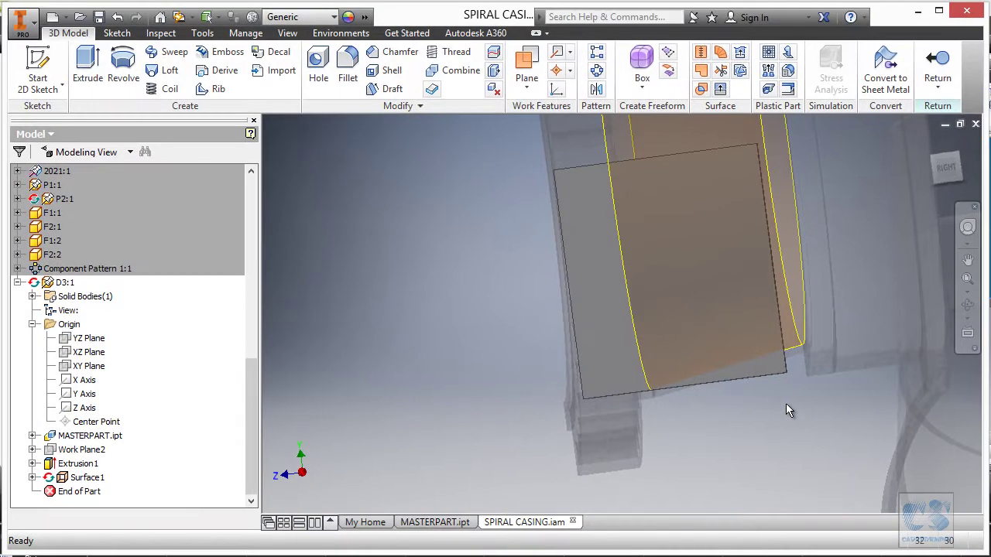
pyautogui.click(796, 357)
pyautogui.click(509, 401)
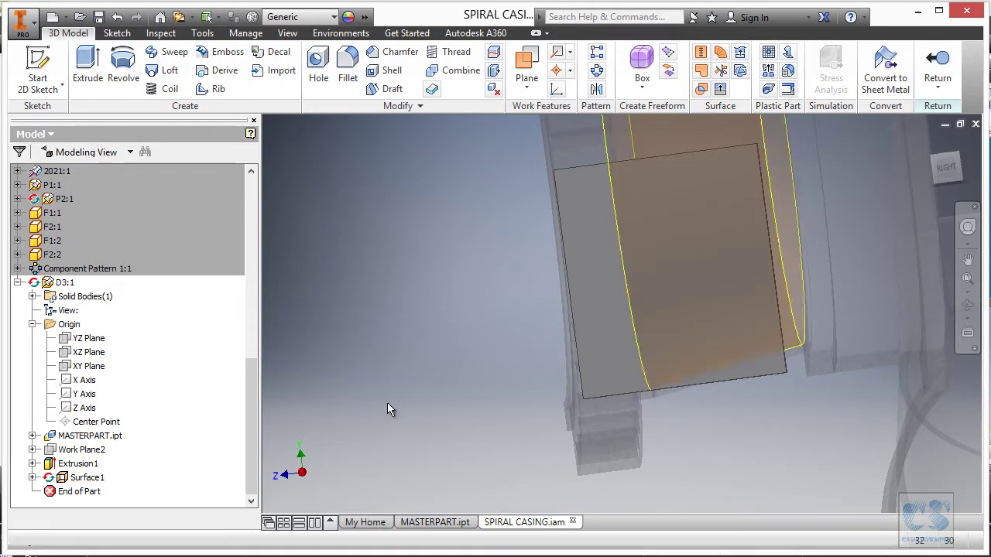
pyautogui.click(94, 479)
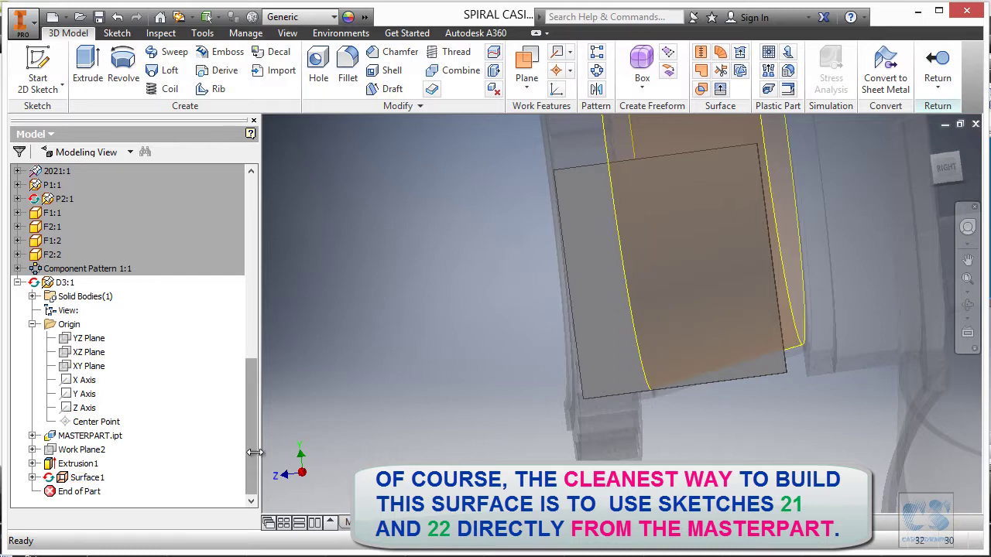
pyautogui.keyDown('shift'); pyautogui.moveTo(542, 424); pyautogui.dragTo(668, 325, button='middle'); pyautogui.keyUp('shift')
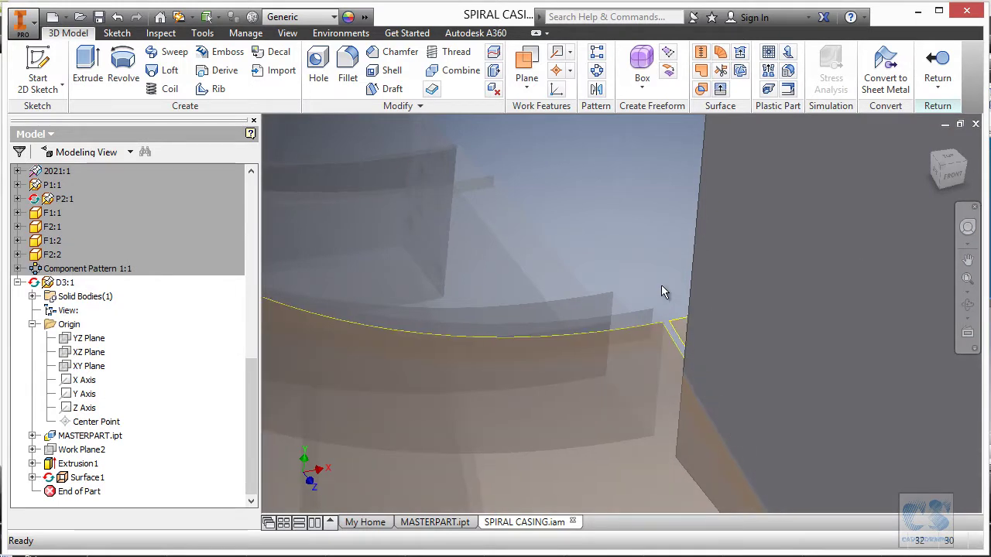
pyautogui.scroll(3, 661, 286)
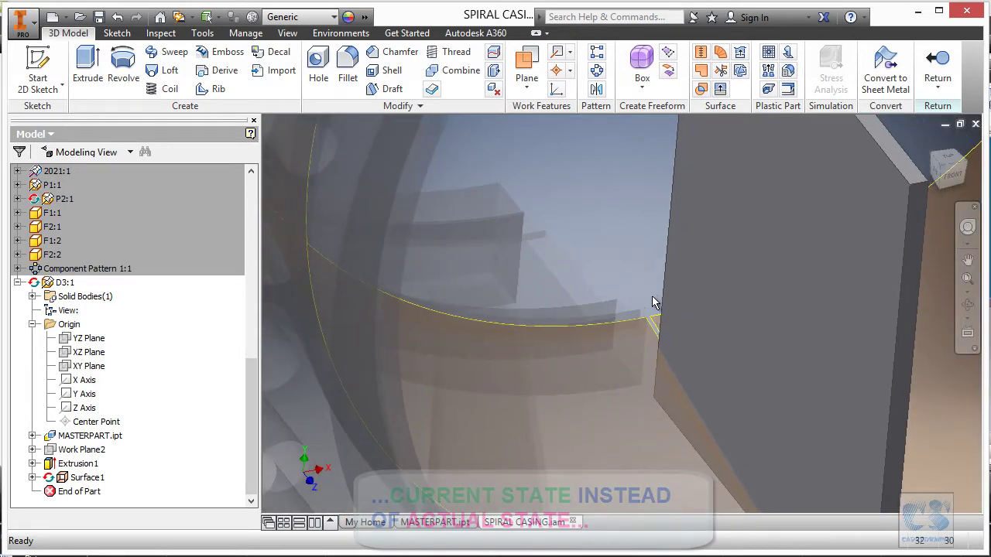
pyautogui.scroll(3, 647, 297)
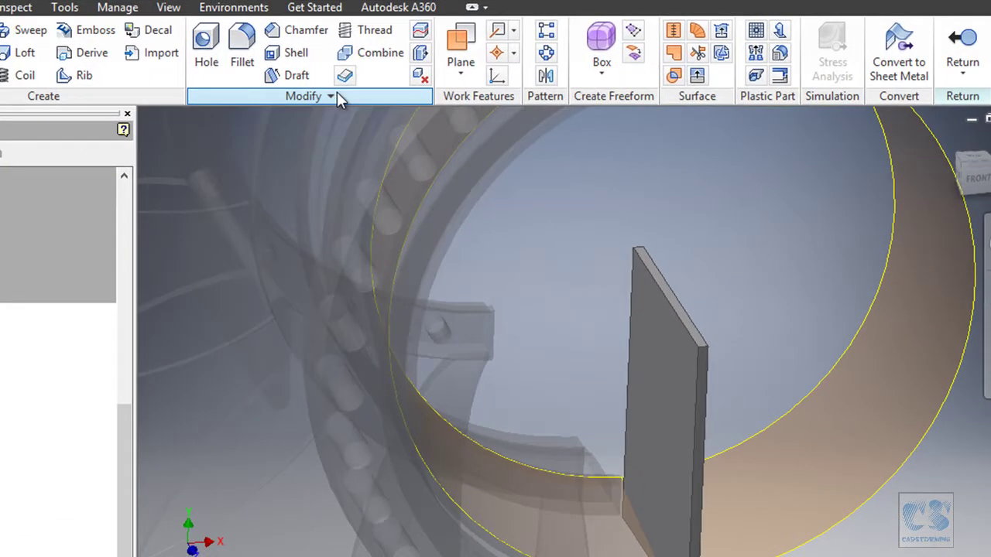
# Start a Move Bodies operation on the copied surface and set its free-drag X offset to 0 mm
pyautogui.click(333, 94)
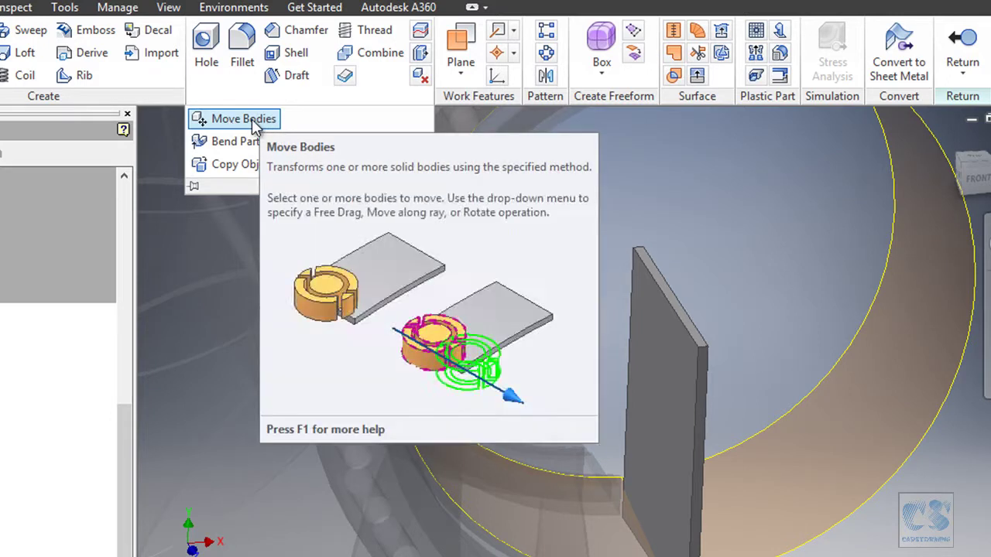
pyautogui.click(255, 123)
pyautogui.scroll(2, 607, 169)
pyautogui.click(844, 280)
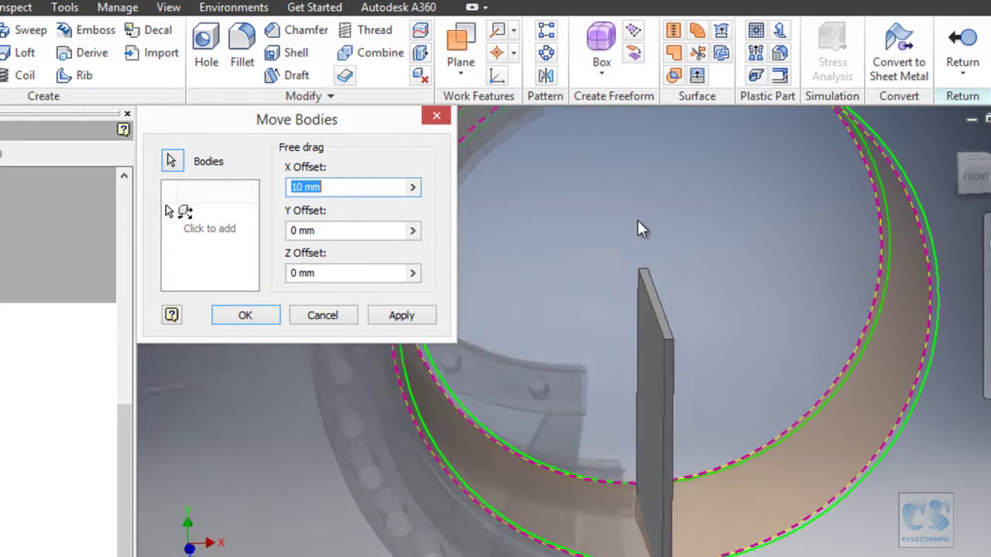
pyautogui.keyDown('shift'); pyautogui.moveTo(637, 220); pyautogui.dragTo(912, 297, button='middle'); pyautogui.keyUp('shift')
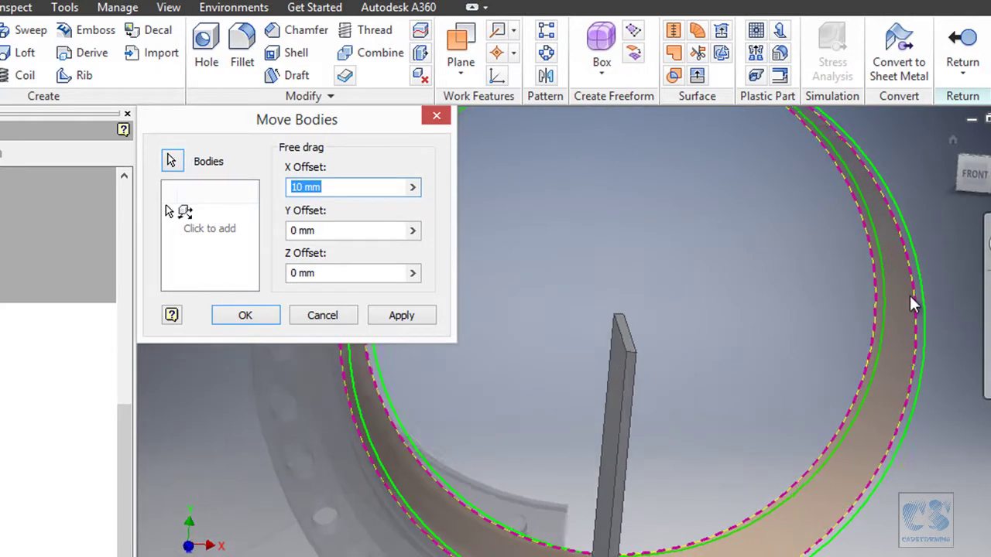
pyautogui.click(298, 186)
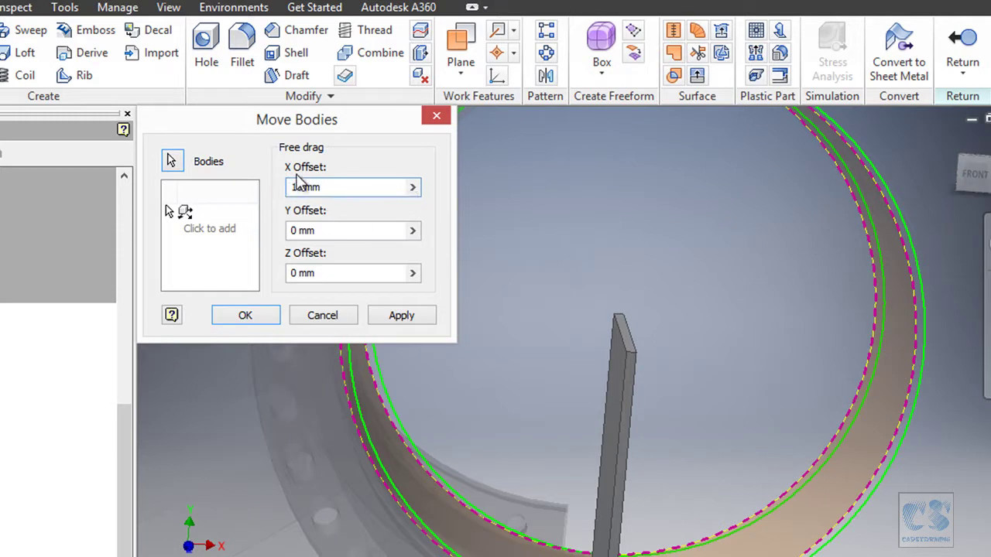
pyautogui.keyDown('shift'); pyautogui.moveTo(294, 356); pyautogui.dragTo(236, 464, button='middle'); pyautogui.keyUp('shift')
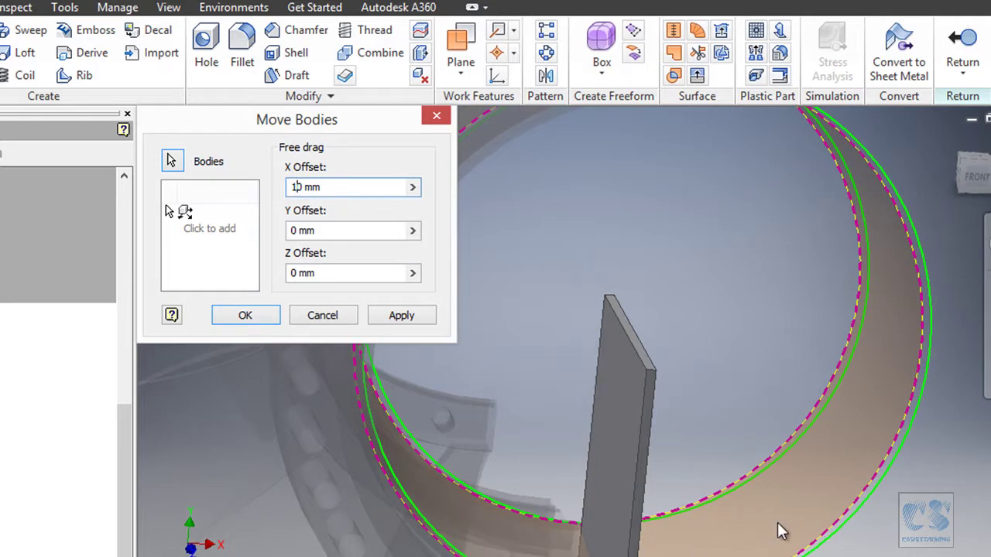
pyautogui.keyDown('shift'); pyautogui.moveTo(708, 494); pyautogui.dragTo(465, 310, button='middle'); pyautogui.keyUp('shift')
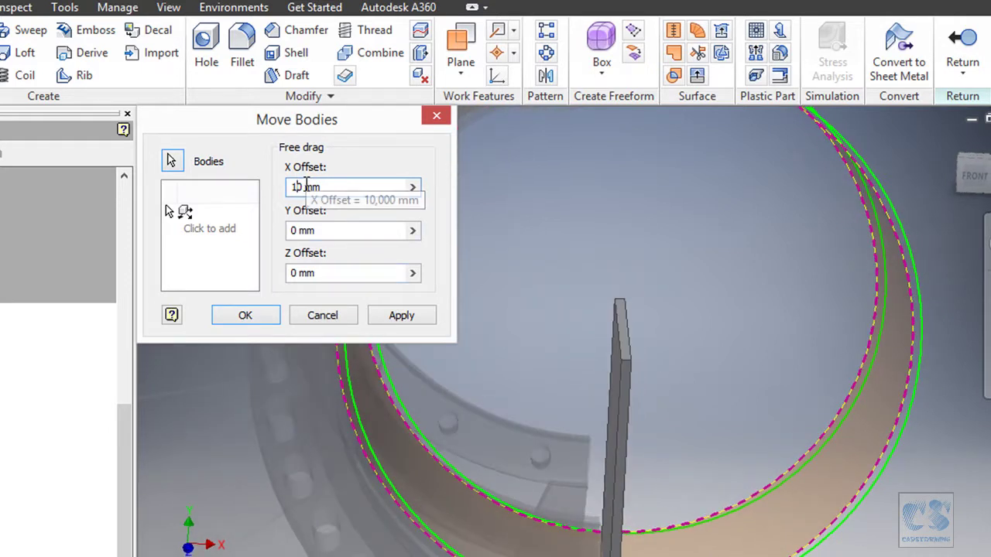
pyautogui.moveTo(306, 186); pyautogui.dragTo(285, 187)
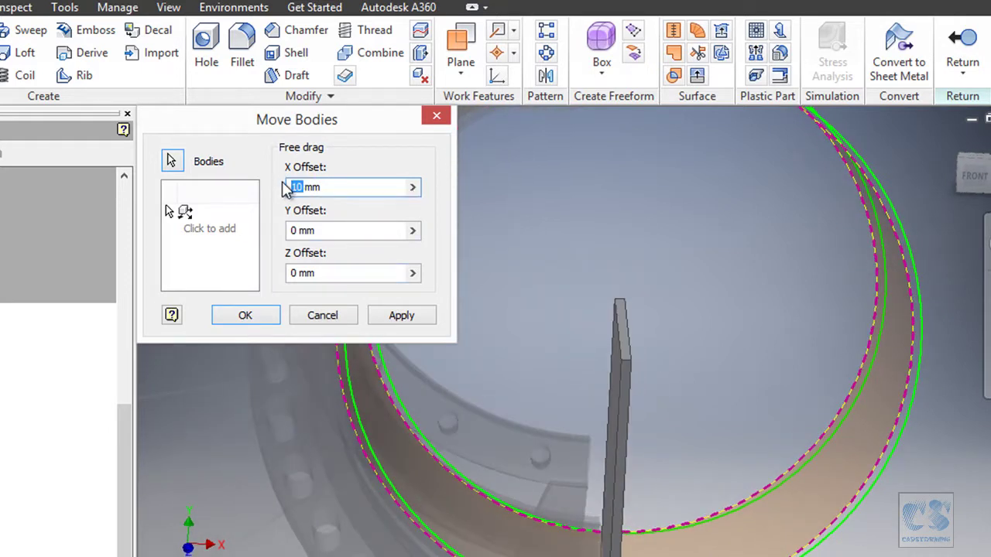
pyautogui.write('0')
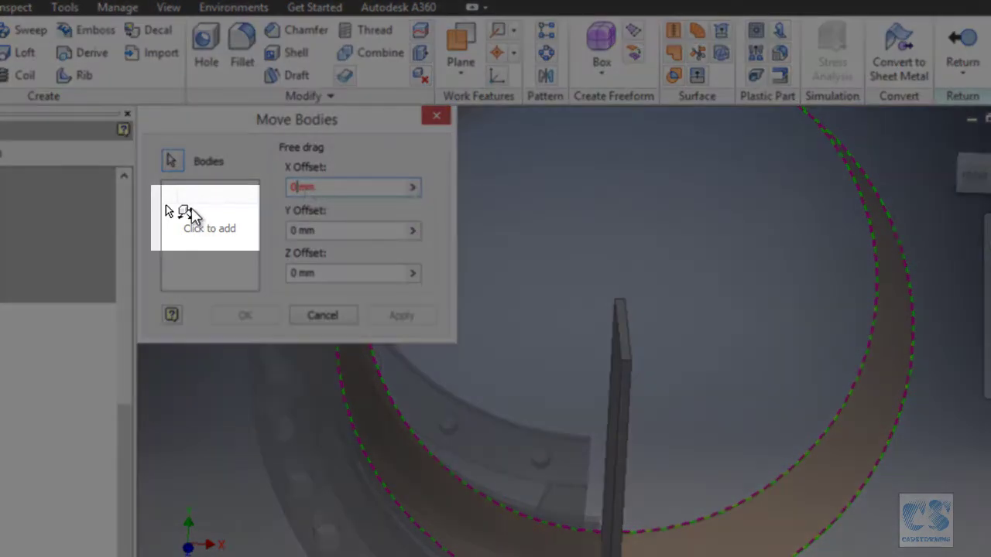
# Change the move to Rotate about line and rotate the copied surface 180 degrees about D3's Z axis
pyautogui.click(190, 215)
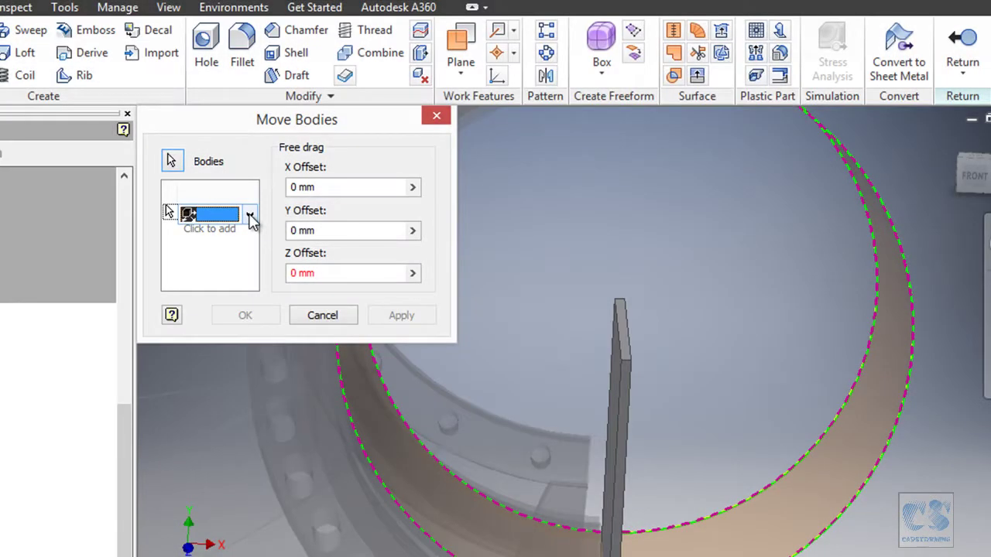
pyautogui.click(249, 216)
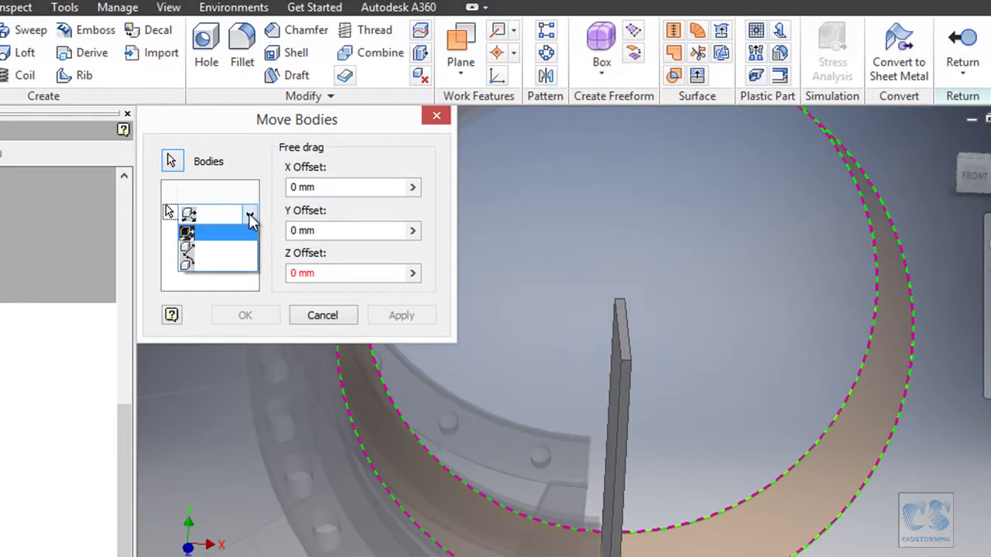
pyautogui.click(212, 266)
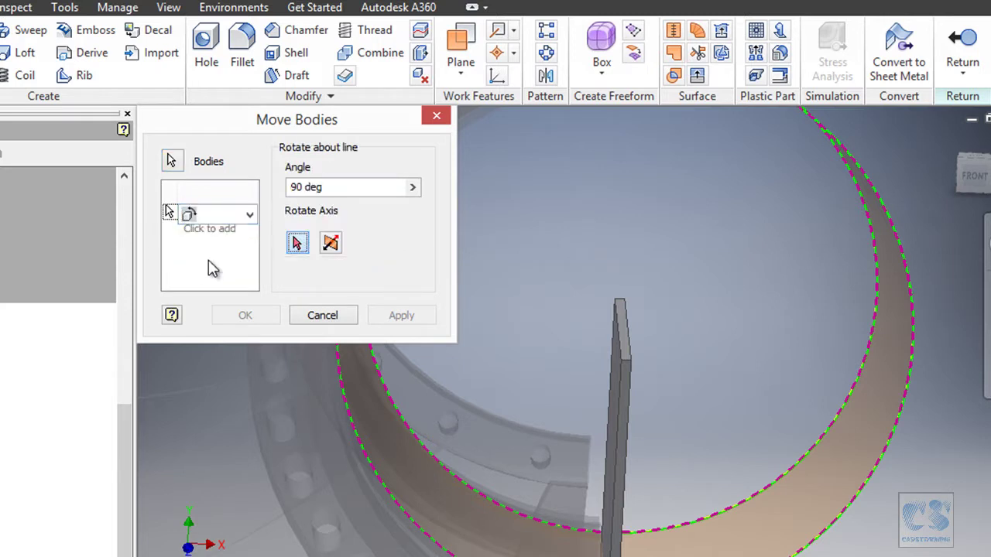
pyautogui.click(299, 189)
pyautogui.press('BackSpace')
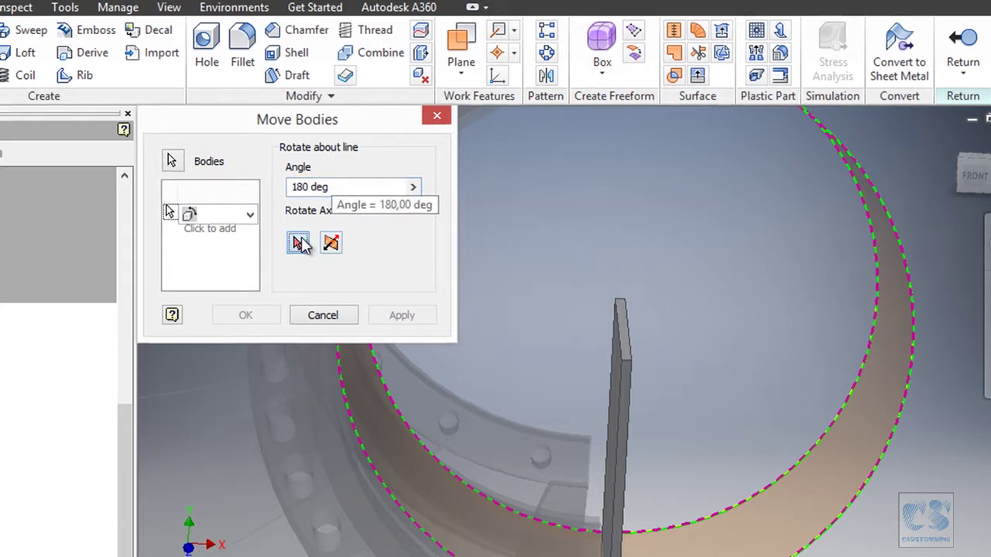
pyautogui.click(298, 243)
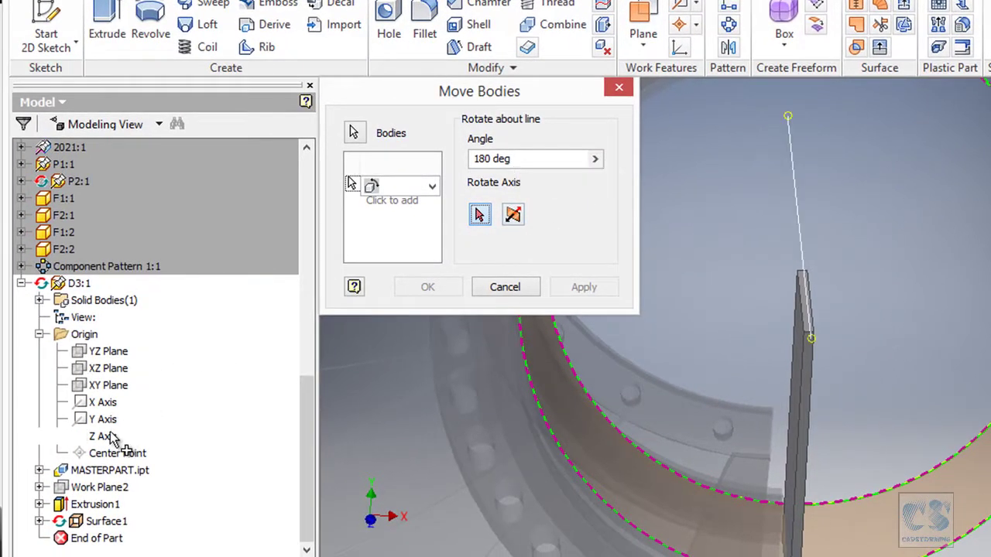
pyautogui.click(109, 437)
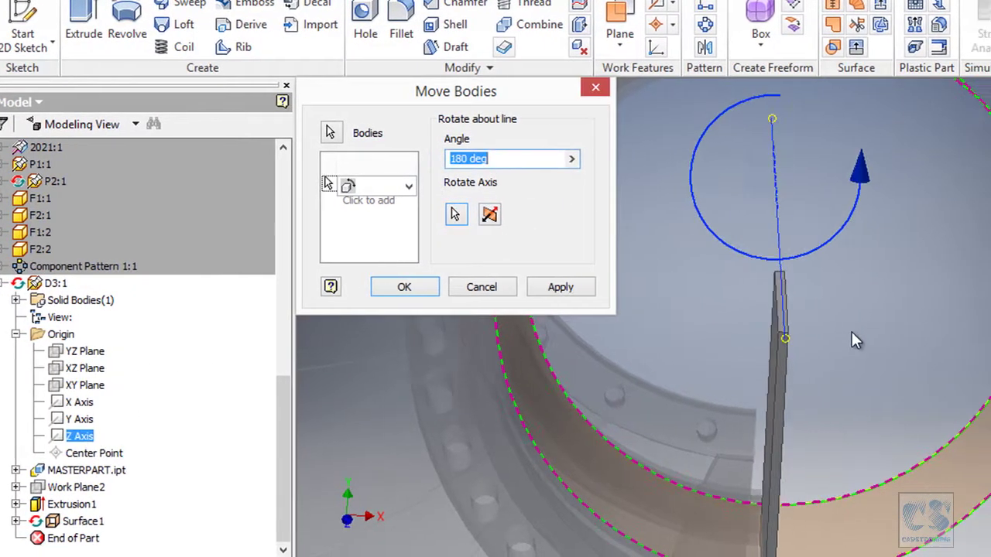
pyautogui.scroll(8, 842, 282)
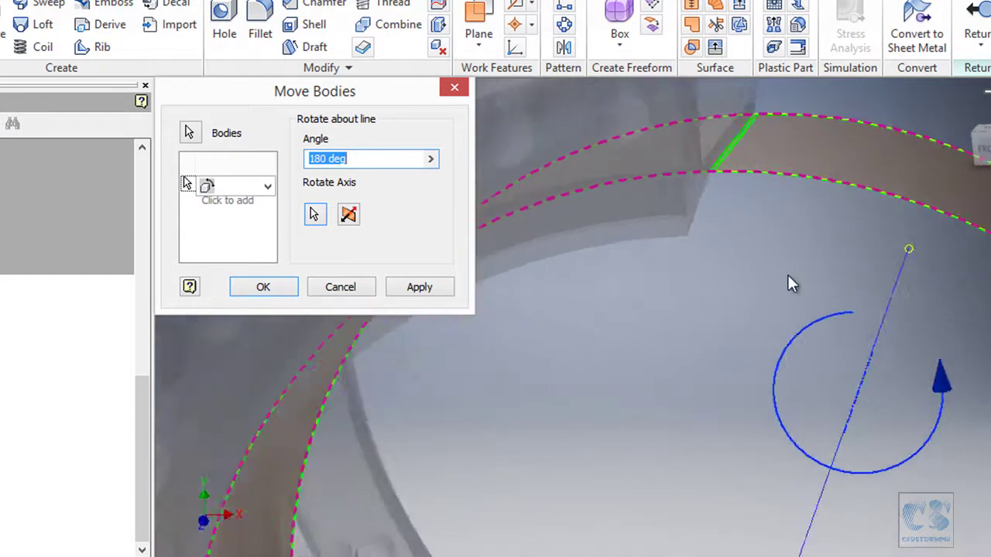
pyautogui.scroll(3, 776, 255)
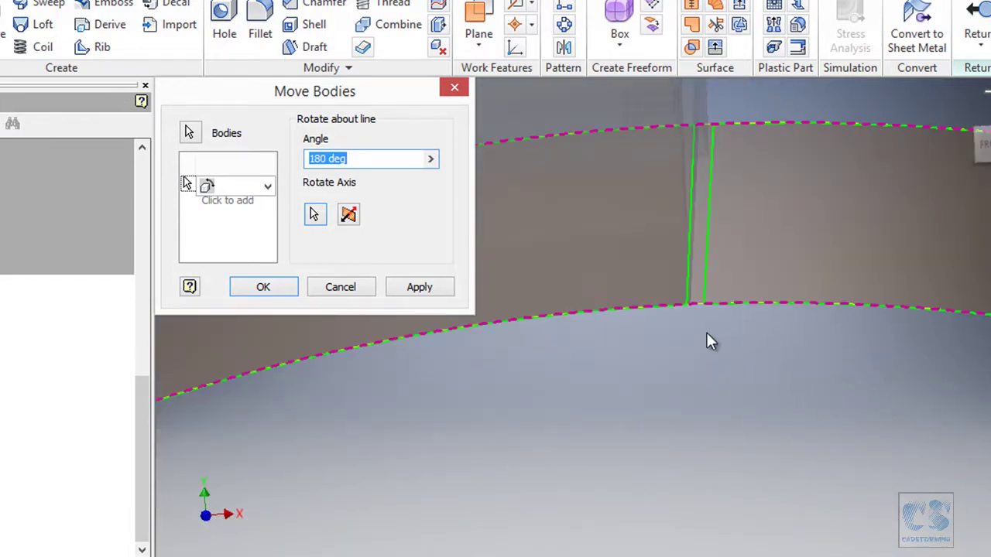
pyautogui.scroll(-10, 708, 343)
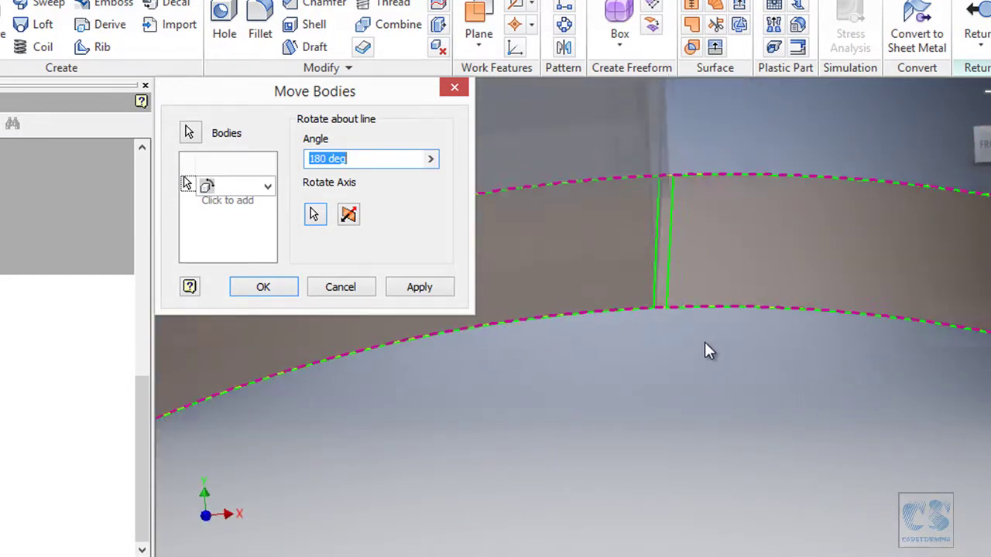
pyautogui.click(263, 287)
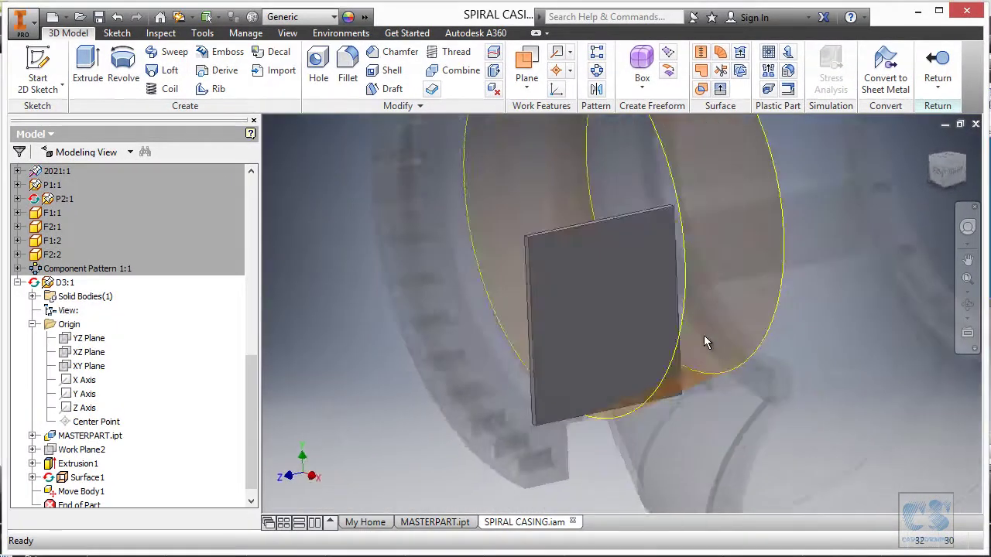
# Try to split plate D3 with the copied surface using Trim Solid
pyautogui.keyDown('shift'); pyautogui.moveTo(704, 338); pyautogui.dragTo(714, 385, button='middle'); pyautogui.keyUp('shift')
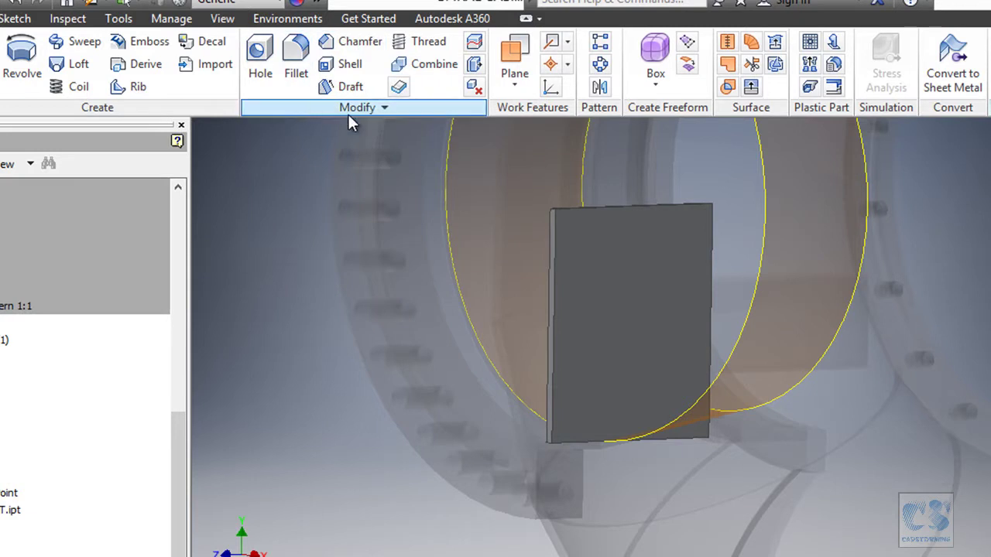
pyautogui.click(476, 44)
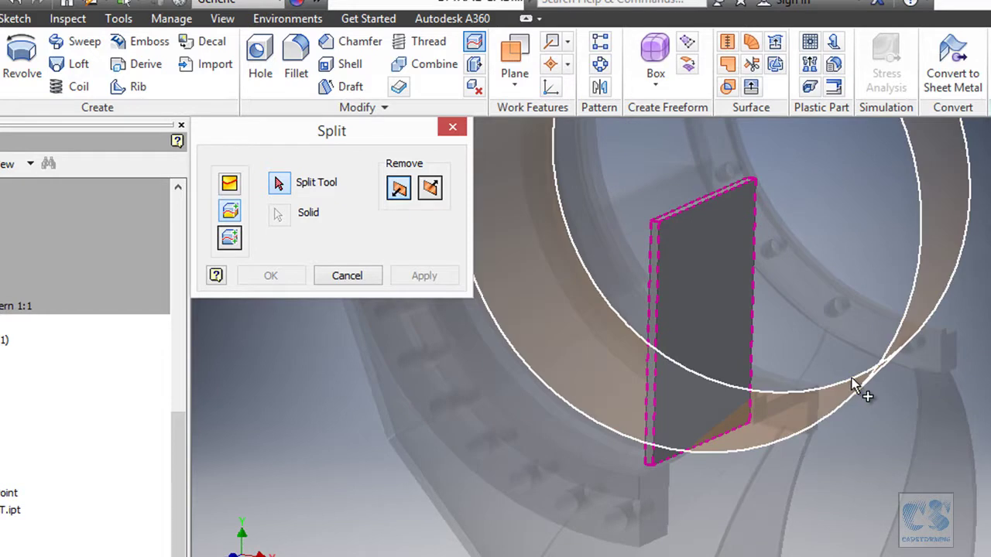
pyautogui.click(856, 385)
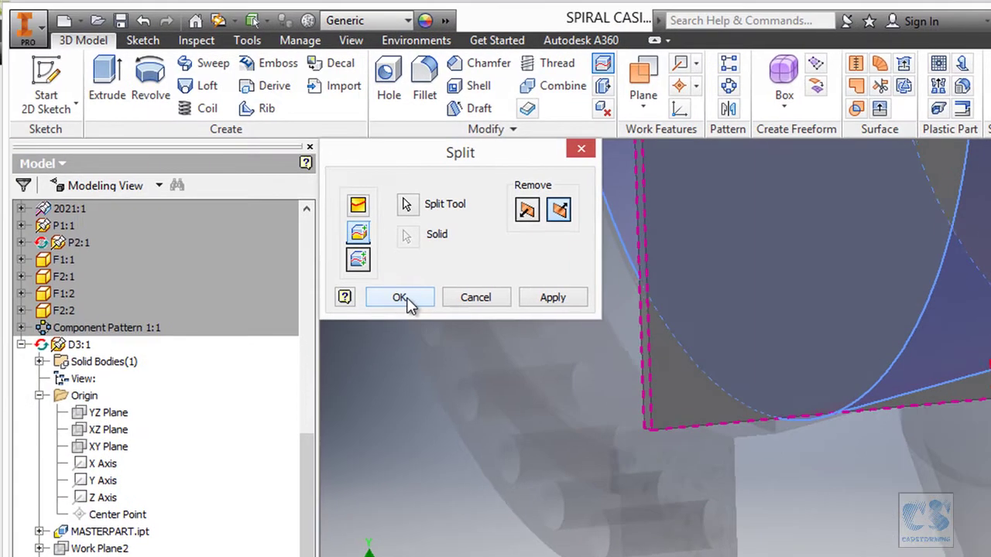
pyautogui.click(270, 276)
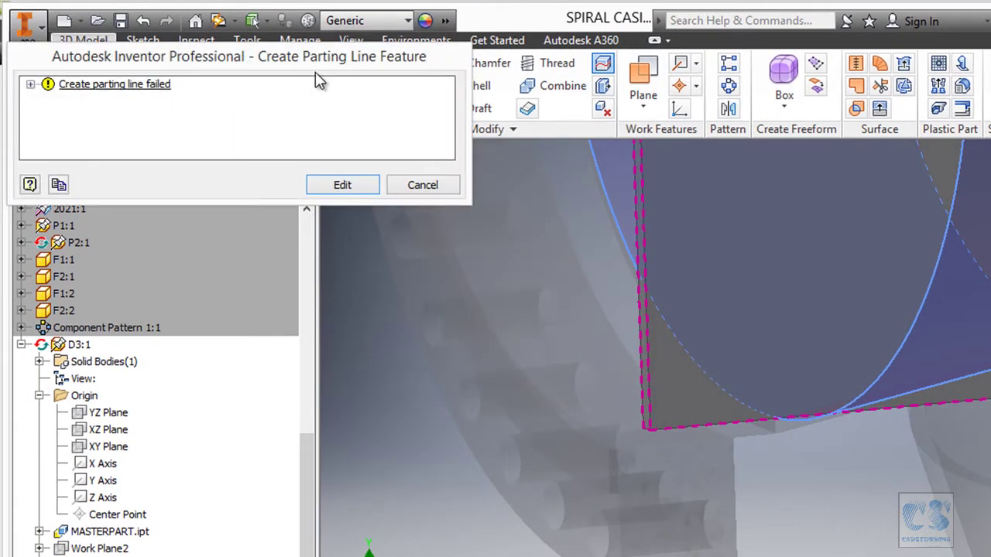
pyautogui.moveTo(317, 64); pyautogui.dragTo(565, 232)
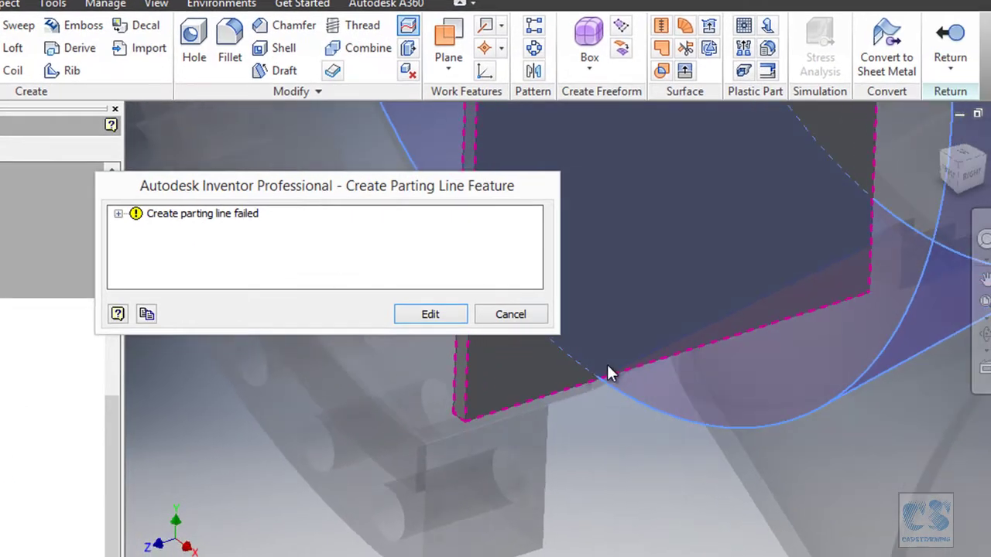
pyautogui.keyDown('shift'); pyautogui.moveTo(606, 363); pyautogui.dragTo(331, 287, button='middle'); pyautogui.keyUp('shift')
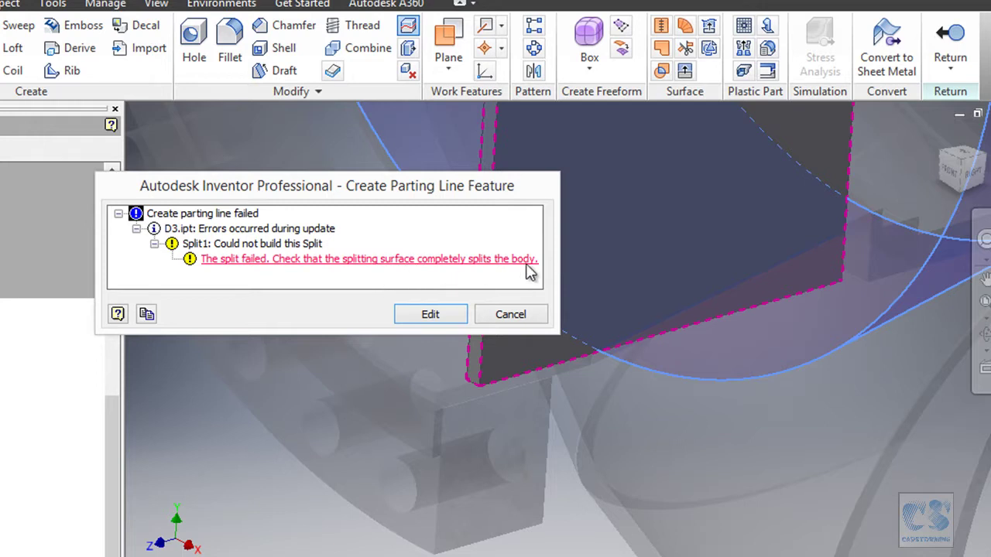
pyautogui.click(523, 318)
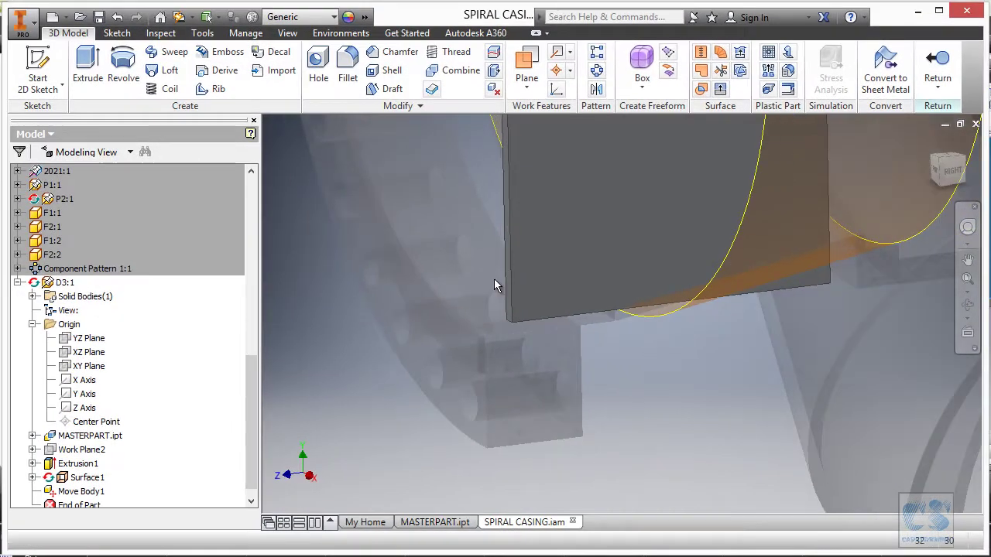
# Extend the copied surface's edge near plate D3's lower corner by a distance of 50.750 mm, with Edge Chain enabled
pyautogui.keyDown('shift'); pyautogui.moveTo(496, 281); pyautogui.dragTo(605, 349, button='middle'); pyautogui.keyUp('shift')
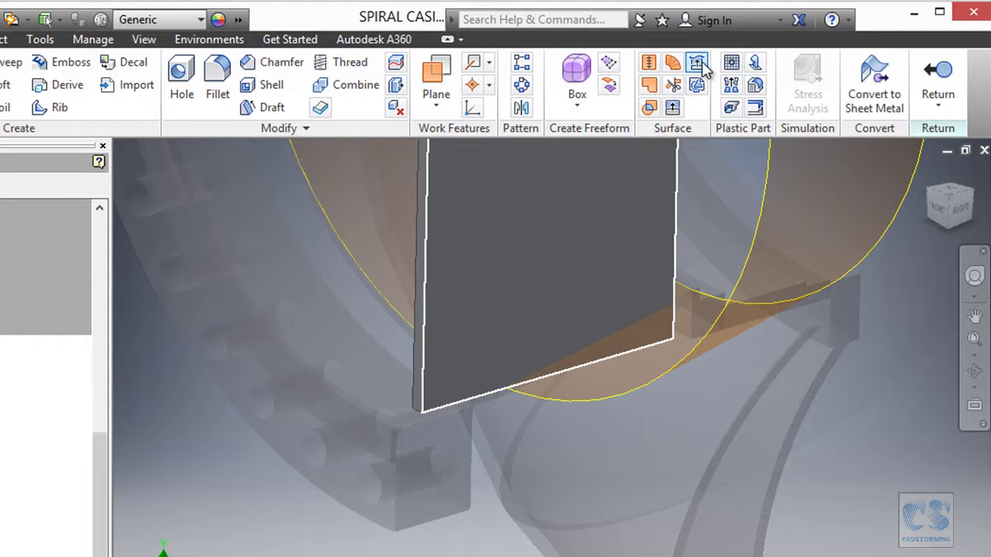
pyautogui.click(672, 108)
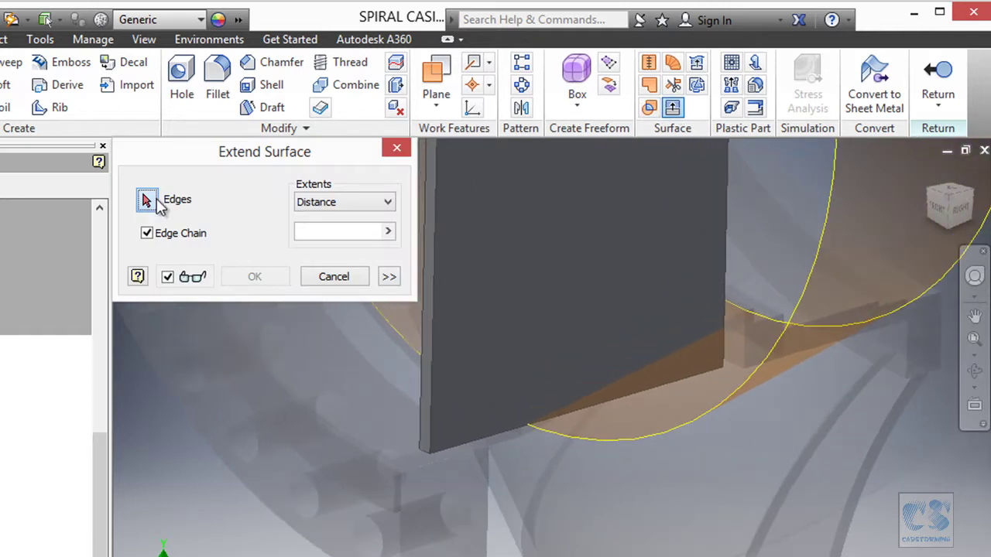
pyautogui.click(550, 438)
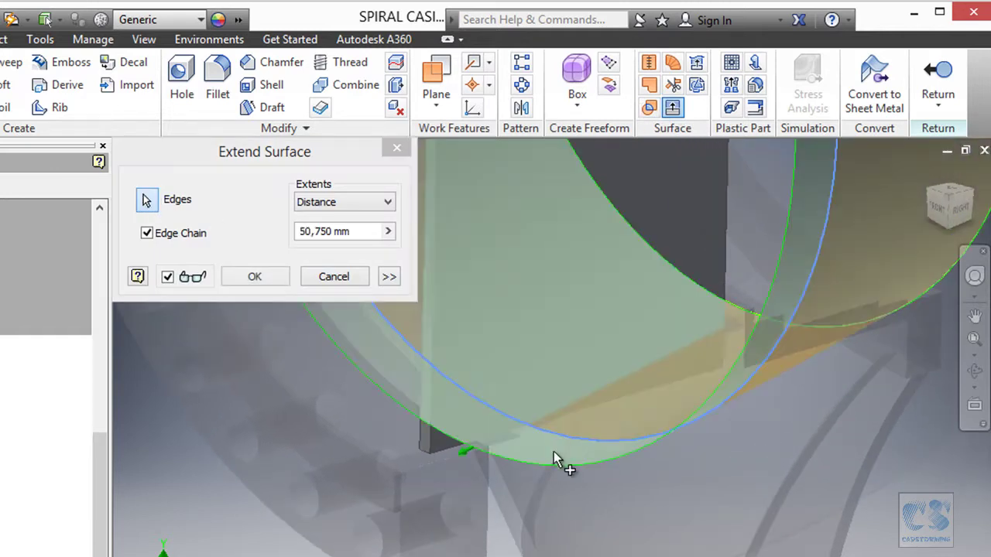
pyautogui.keyDown('shift'); pyautogui.moveTo(554, 453); pyautogui.dragTo(491, 449, button='middle'); pyautogui.keyUp('shift')
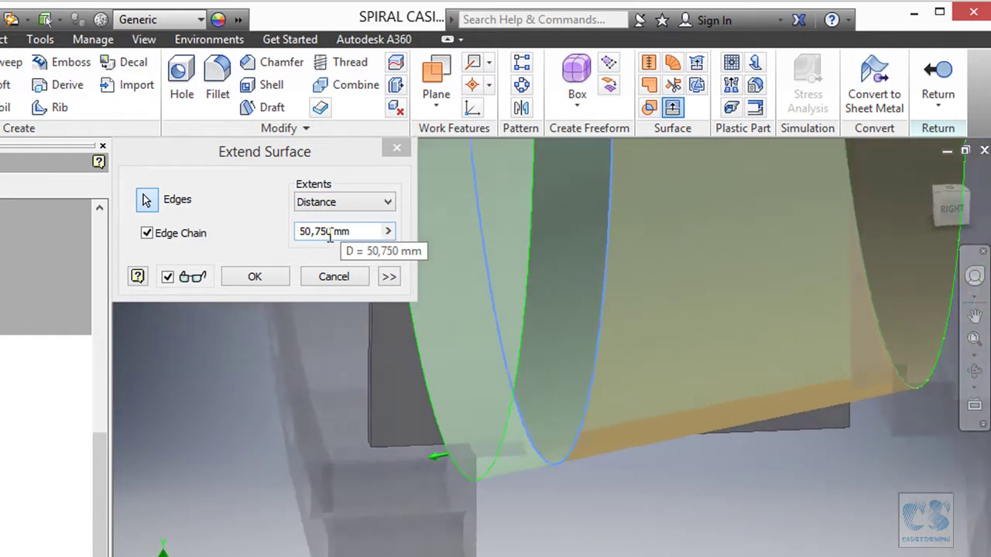
pyautogui.click(271, 279)
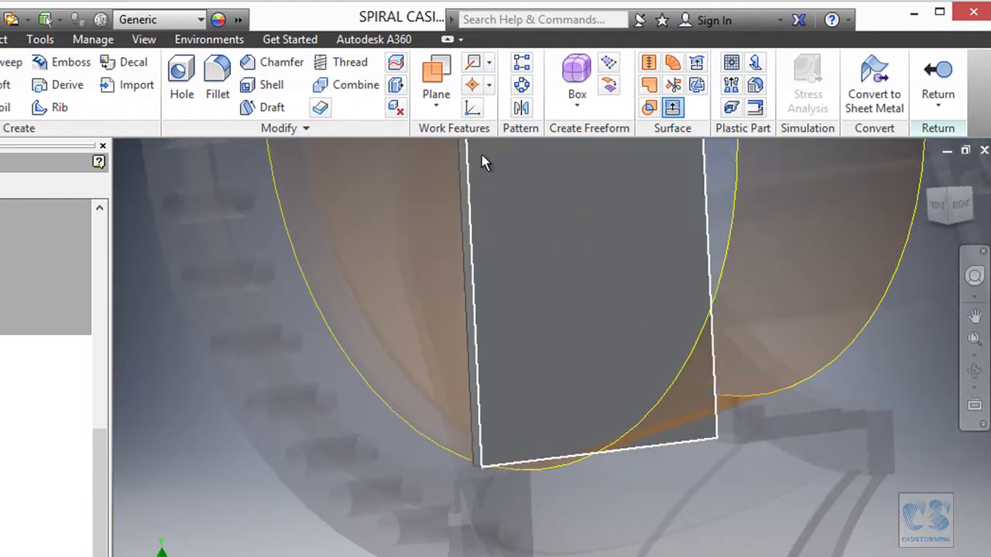
# Trim solid D3 with the extended surface using Split, removing the part of the plate below the curved face
pyautogui.click(397, 63)
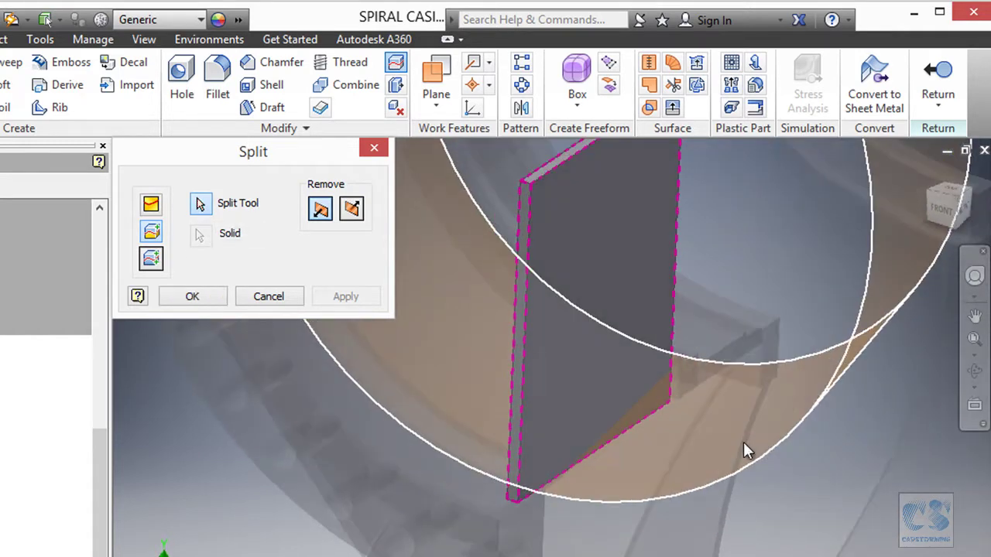
pyautogui.click(743, 441)
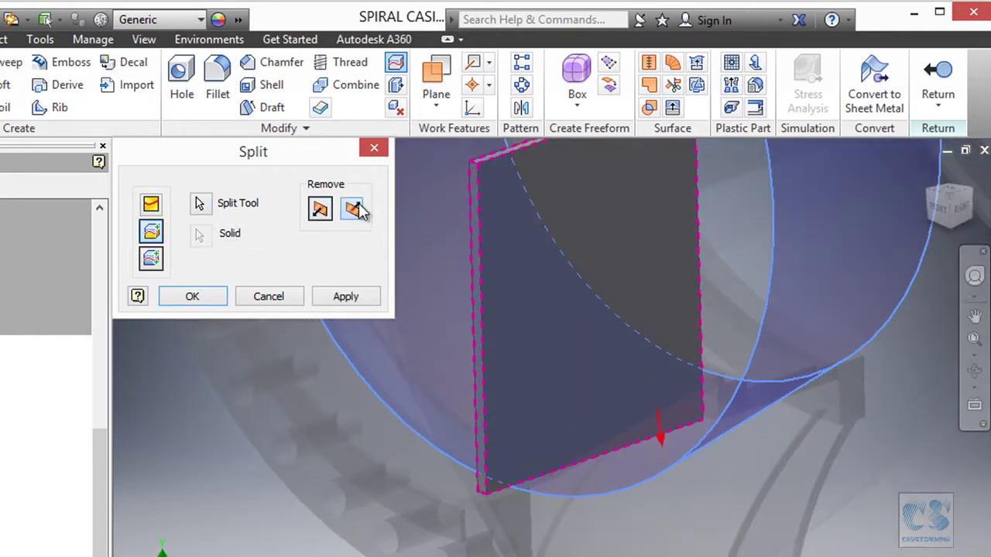
pyautogui.click(359, 211)
pyautogui.click(214, 294)
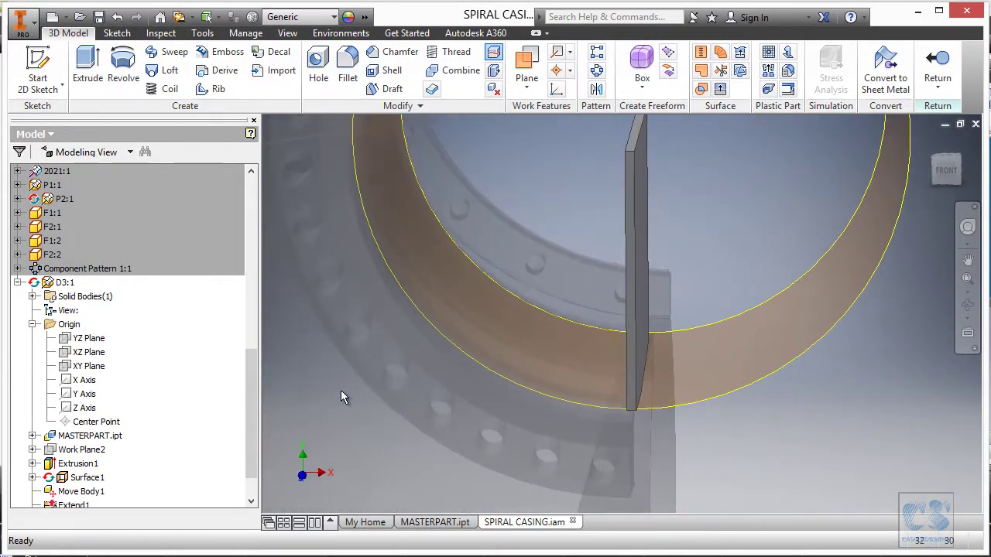
# Suppress feature Surface1 in part D3 and inspect the plate's trimmed lower end faces
pyautogui.moveTo(255, 409); pyautogui.dragTo(255, 449)
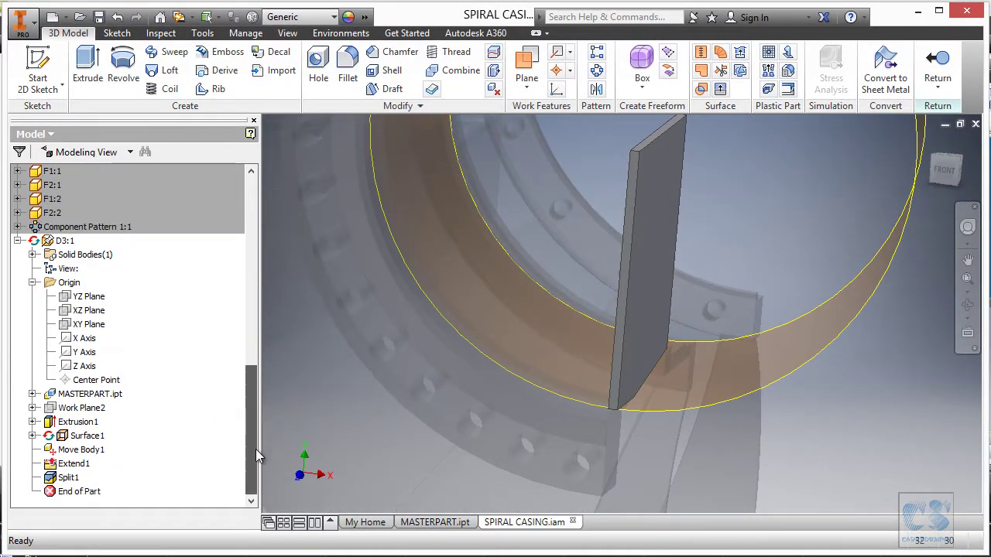
pyautogui.rightClick(90, 440)
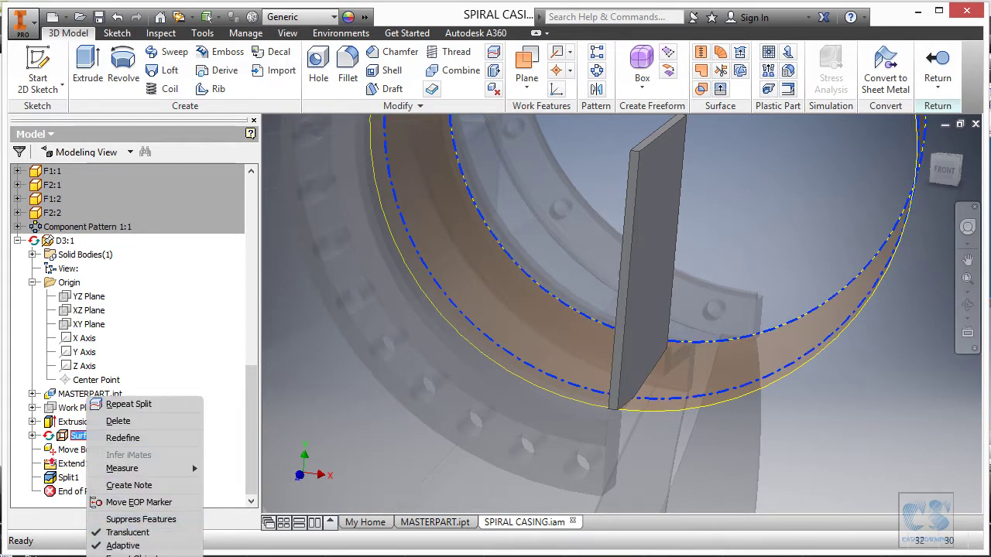
pyautogui.click(141, 519)
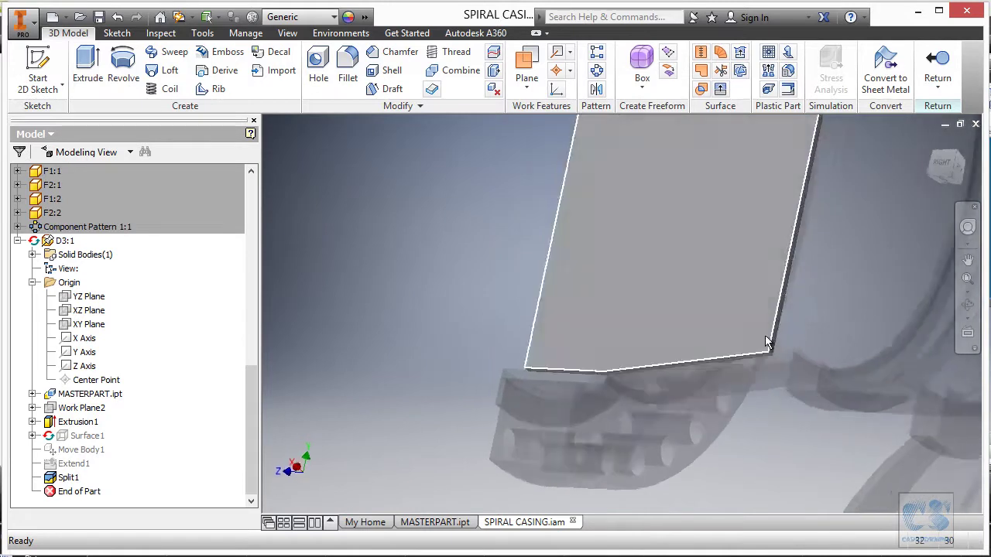
pyautogui.keyDown('shift'); pyautogui.moveTo(839, 319); pyautogui.dragTo(758, 349, button='middle'); pyautogui.keyUp('shift')
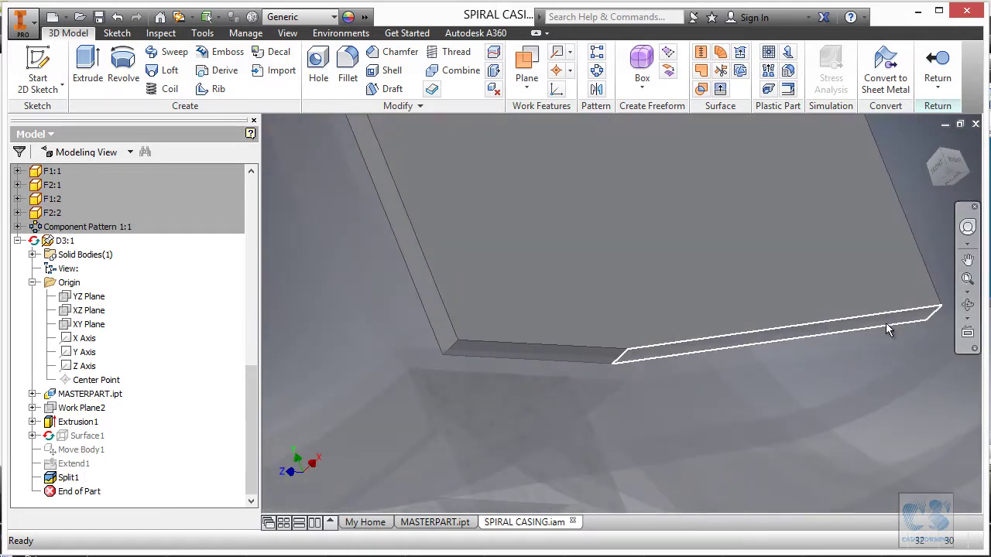
pyautogui.click(885, 328)
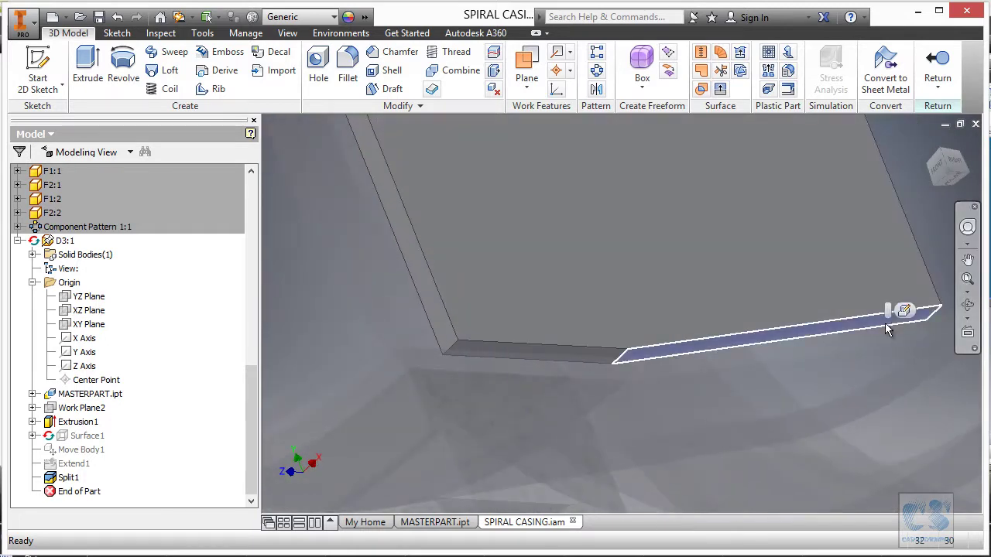
pyautogui.click(806, 341)
pyautogui.click(920, 194)
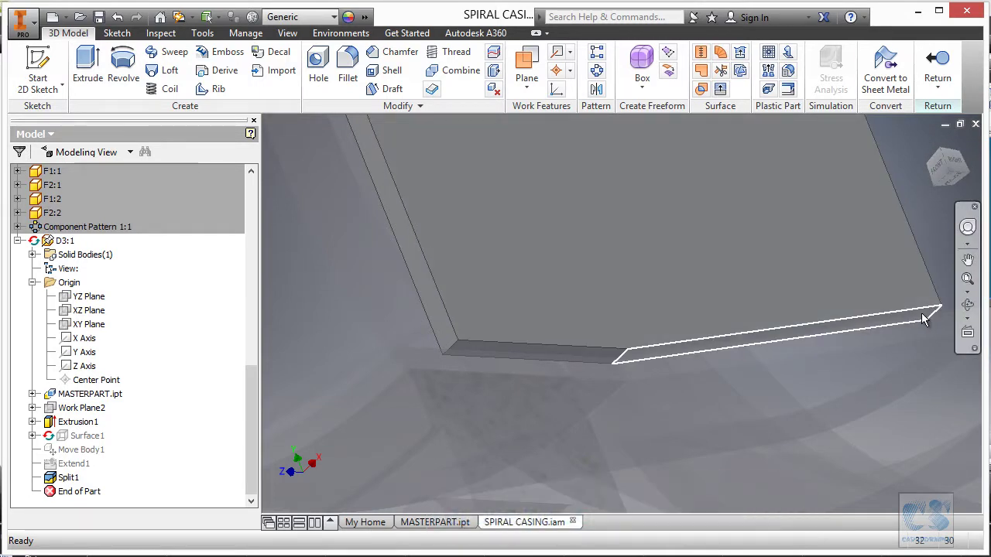
# Start a sketch on plate D3's broad face and project its two lower edges into it
pyautogui.keyDown('shift'); pyautogui.moveTo(791, 230); pyautogui.dragTo(832, 255, button='middle'); pyautogui.keyUp('shift')
pyautogui.click(833, 255)
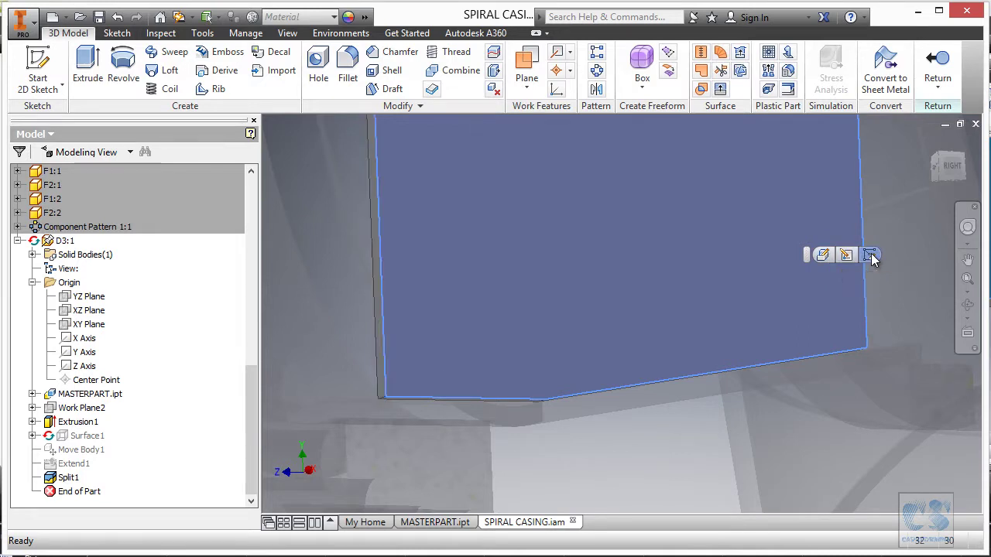
pyautogui.click(870, 256)
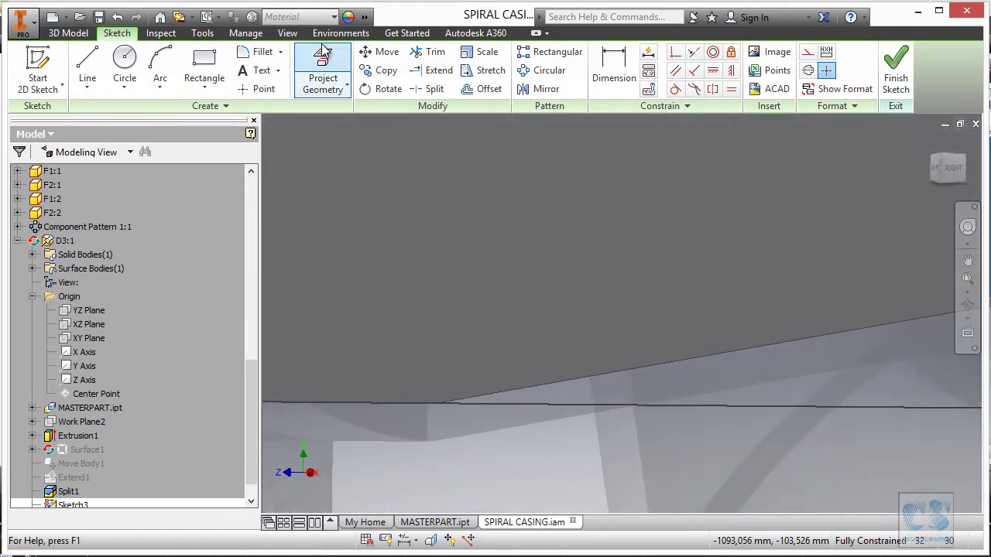
pyautogui.click(325, 60)
pyautogui.click(631, 367)
pyautogui.scroll(3, 775, 240)
pyautogui.keyDown('shift'); pyautogui.moveTo(775, 240); pyautogui.dragTo(763, 349, button='middle'); pyautogui.keyUp('shift')
pyautogui.scroll(-3, 672, 334)
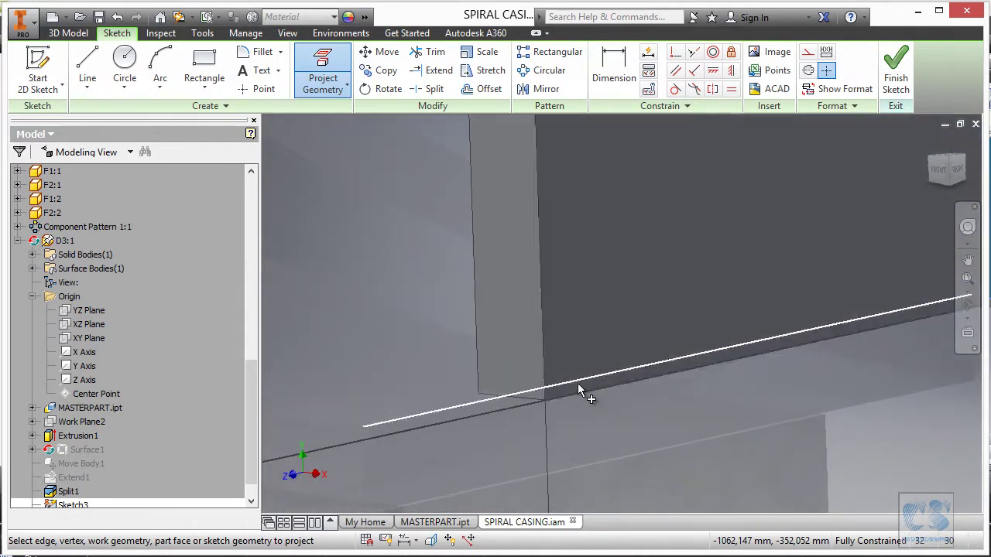
pyautogui.keyDown('shift'); pyautogui.moveTo(615, 352); pyautogui.dragTo(731, 469, button='middle'); pyautogui.keyUp('shift')
pyautogui.keyDown('shift'); pyautogui.moveTo(814, 332); pyautogui.dragTo(664, 474, button='middle'); pyautogui.keyUp('shift')
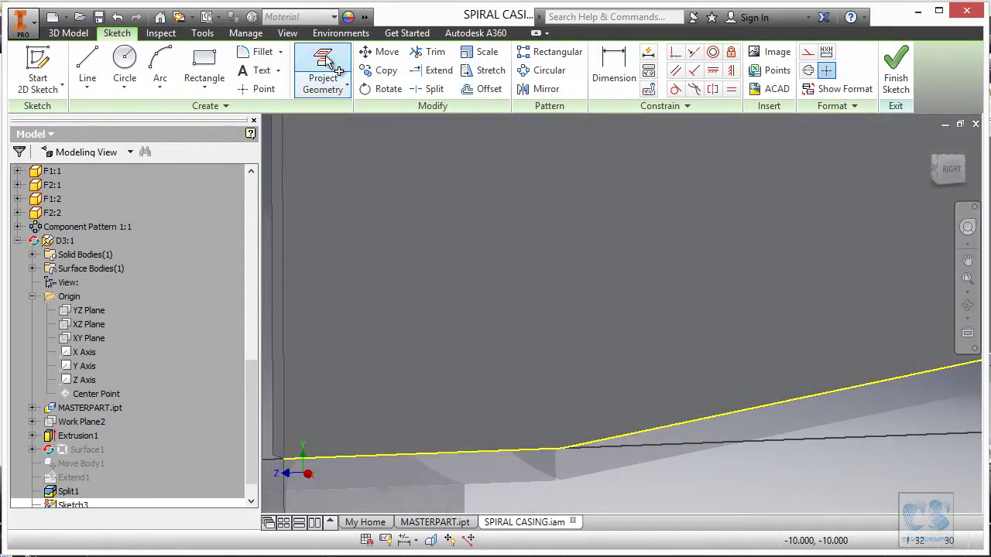
# Project the two long side edges of the plate into the same sketch
pyautogui.click(325, 64)
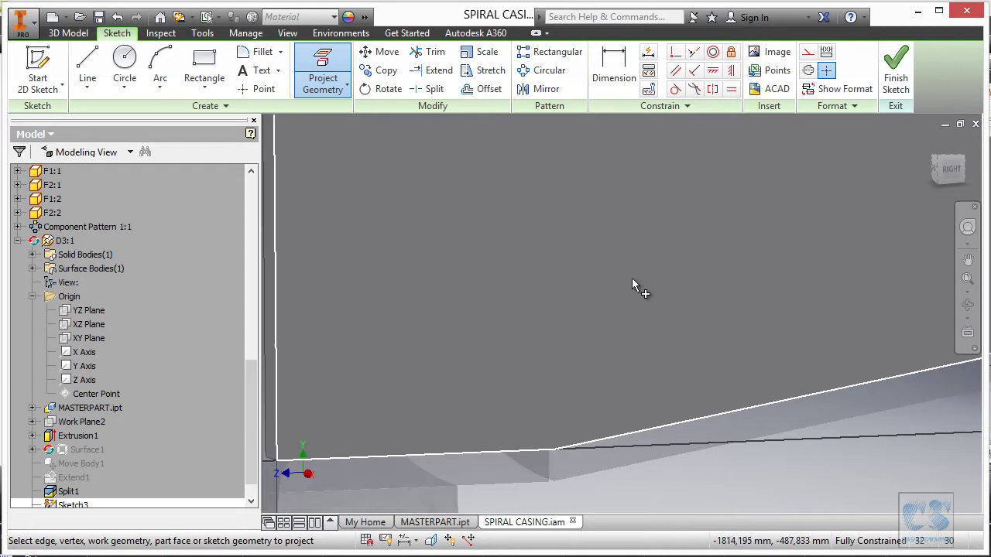
pyautogui.moveTo(929, 193); pyautogui.dragTo(789, 248, button='middle')
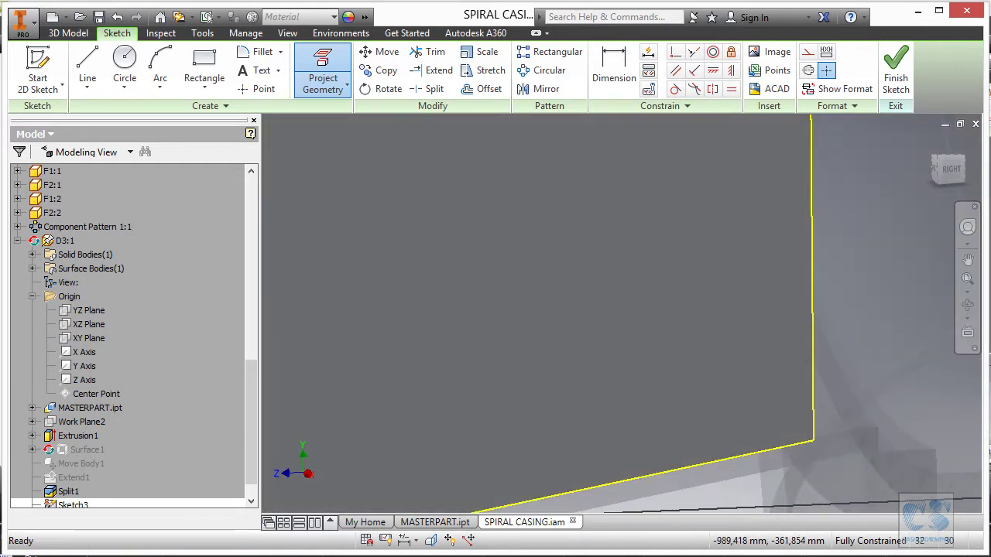
pyautogui.scroll(3, 931, 261)
pyautogui.scroll(-2, 929, 260)
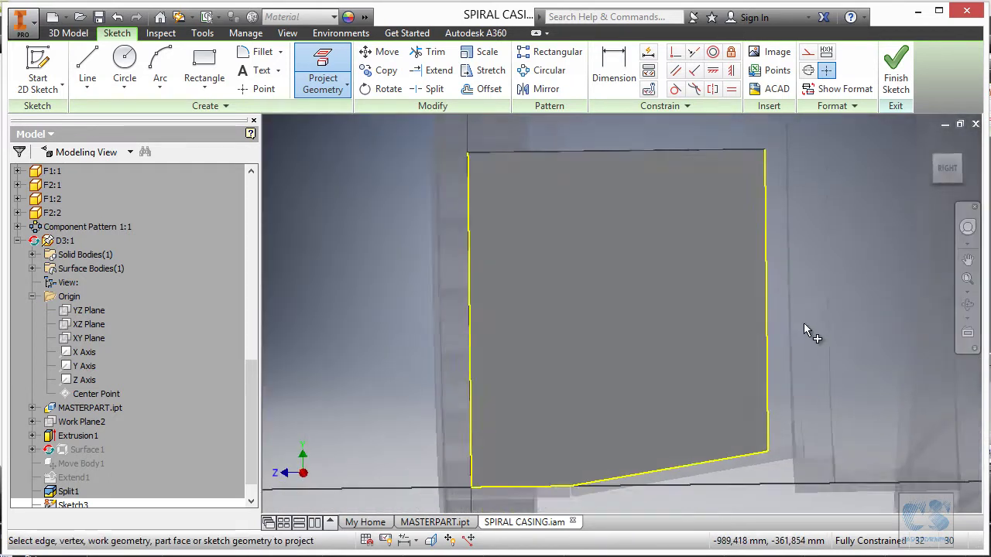
# Sketch two connected lines just above the lower edges, the first about 100 mm from one side edge, the second running past the opposite side
pyautogui.scroll(-3, 531, 319)
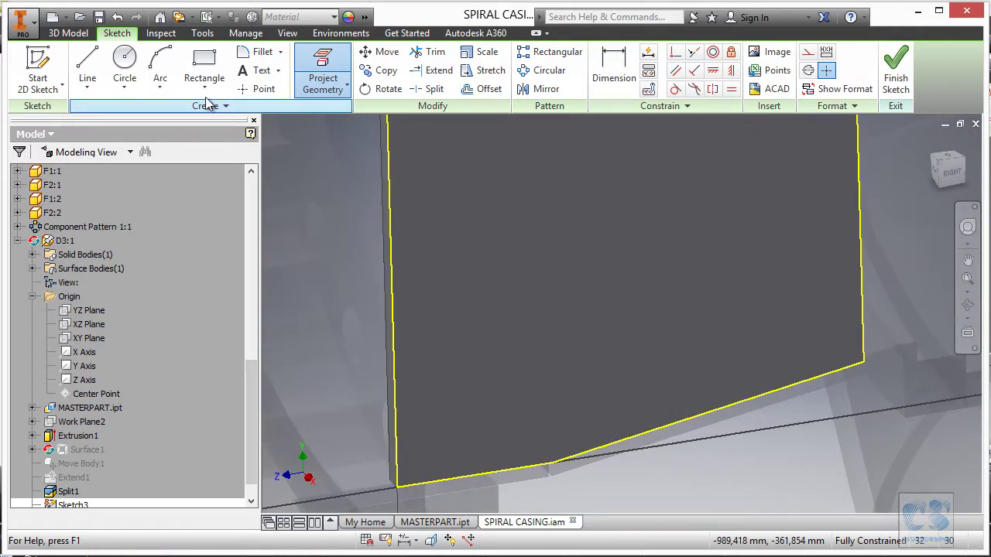
pyautogui.click(397, 474)
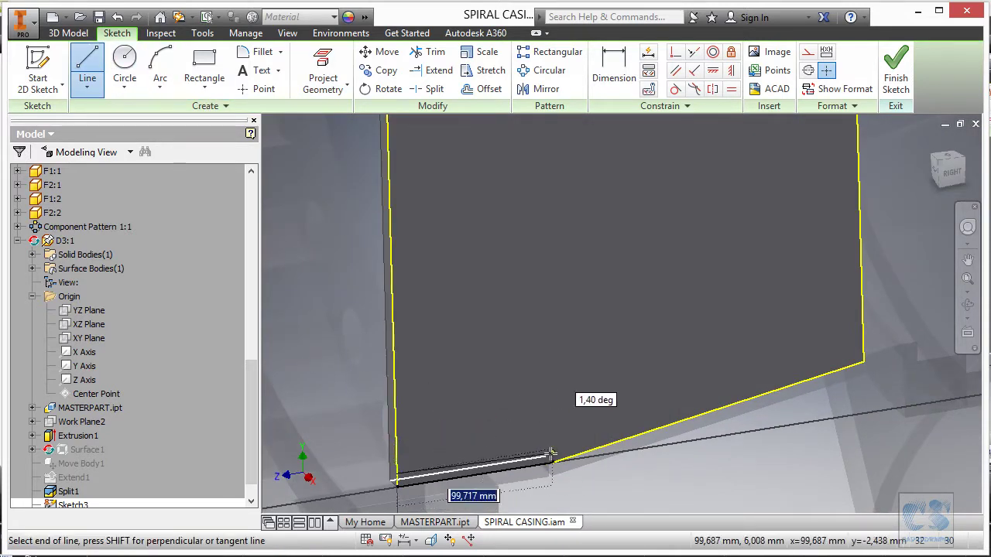
pyautogui.click(552, 453)
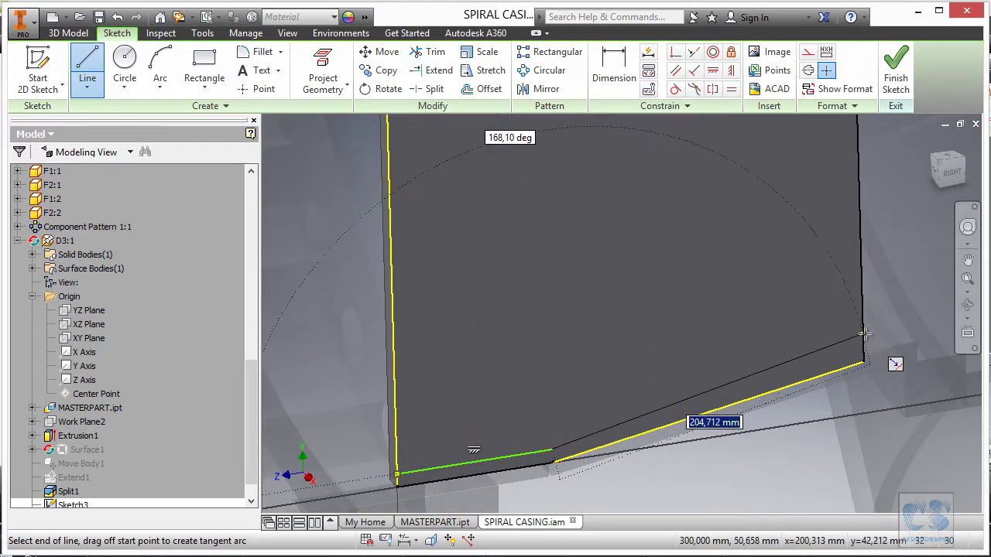
pyautogui.click(889, 327)
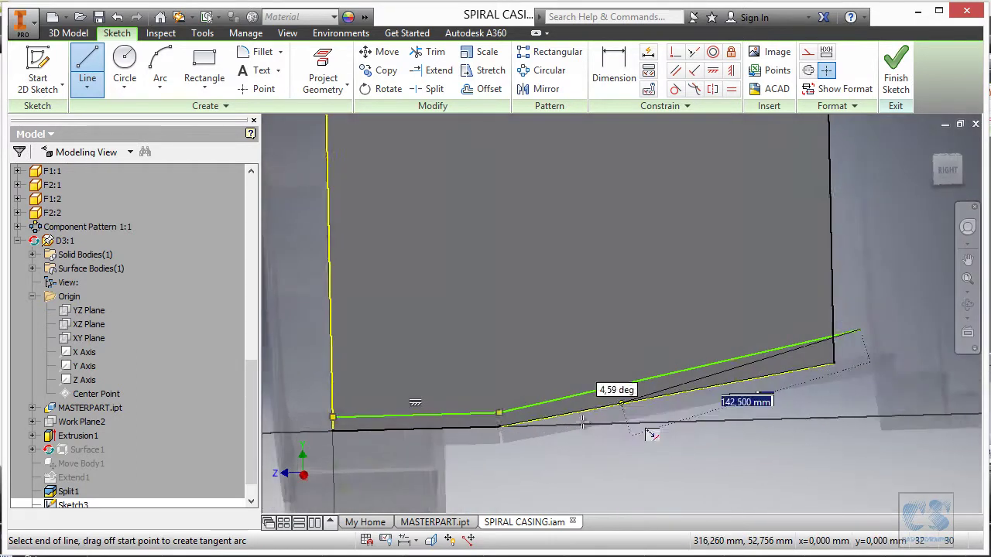
pyautogui.press('Escape')
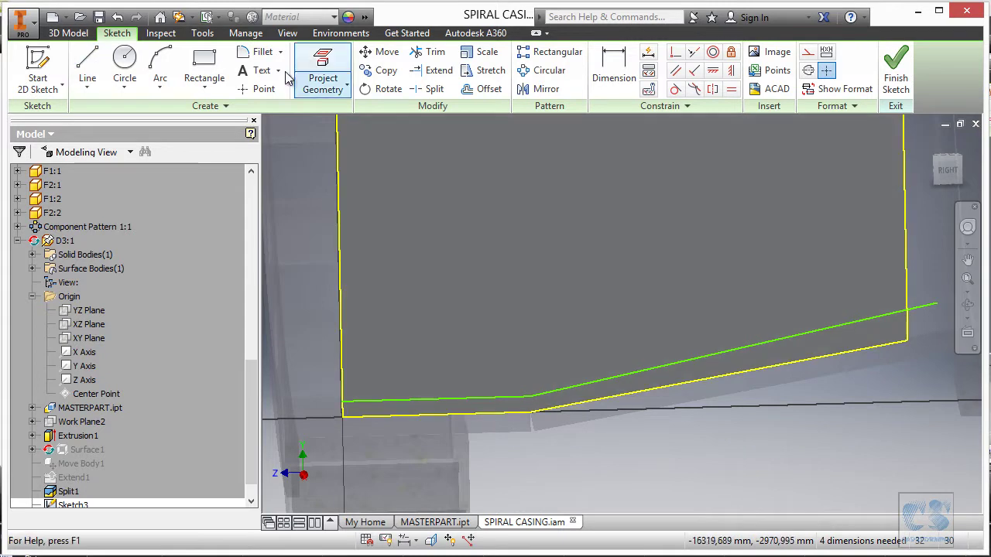
# Trim the end of the inclined sketch line that overhangs the plate's side edge
pyautogui.click(430, 56)
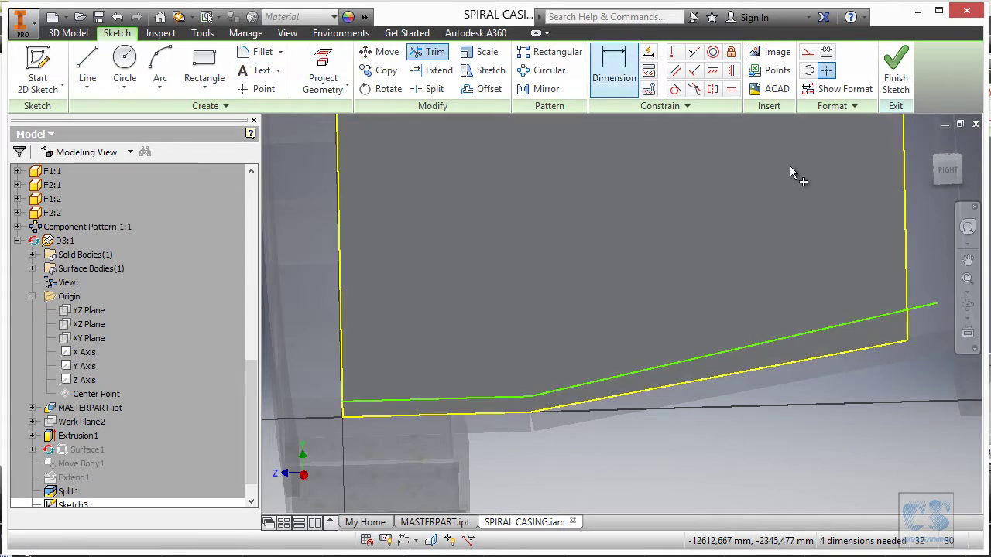
pyautogui.moveTo(579, 426)
pyautogui.keyDown('shift'); pyautogui.mouseDown(button='middle')
pyautogui.moveTo(590, 409)
pyautogui.moveTo(620, 426)
pyautogui.moveTo(611, 401)
pyautogui.moveTo(638, 385)
pyautogui.moveTo(688, 399)
pyautogui.mouseUp(button='middle'); pyautogui.keyUp('shift')
pyautogui.scroll(-3, 687, 398)
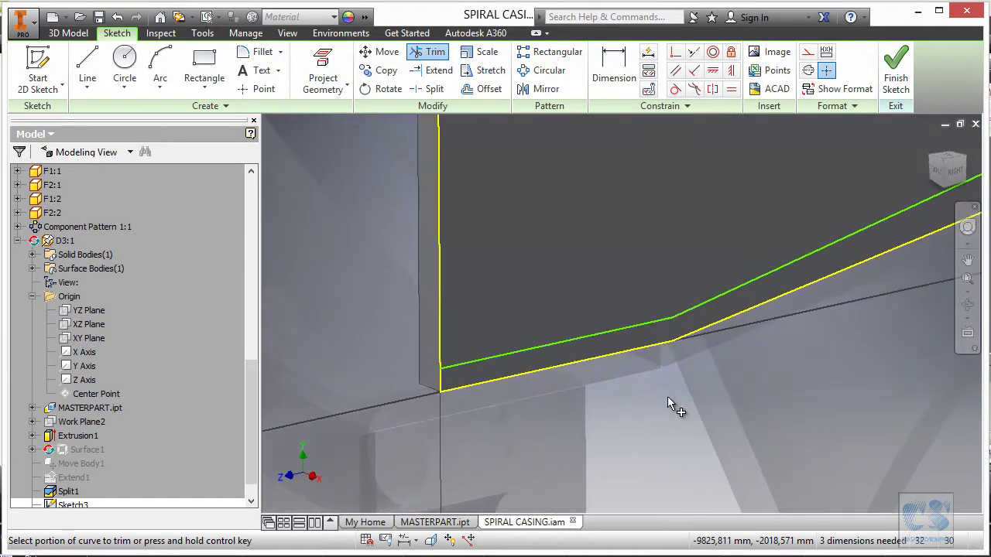
# Try to make the inclined sketch line parallel to the projected inclined lower edge of the plate
pyautogui.click(678, 71)
pyautogui.click(821, 264)
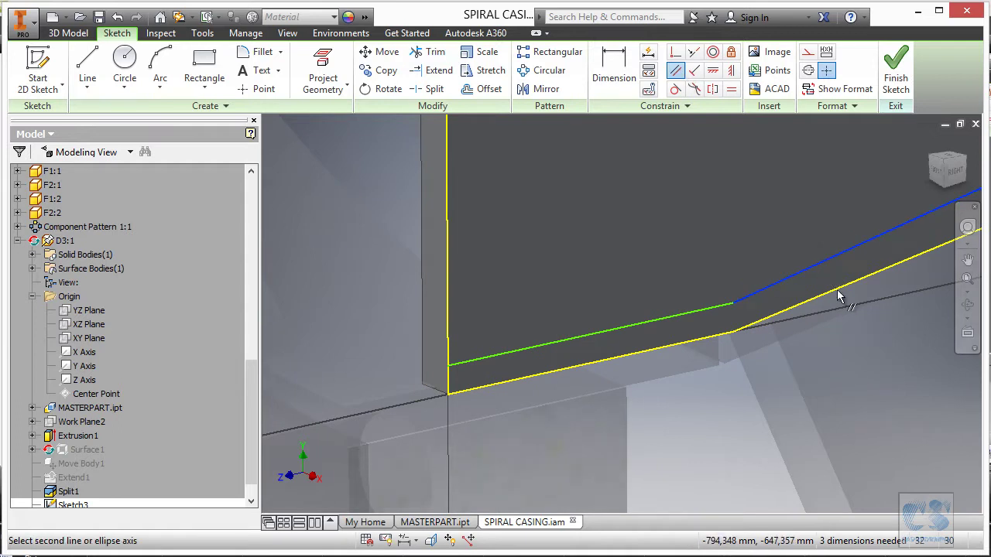
pyautogui.moveTo(848, 290)
pyautogui.keyDown('shift'); pyautogui.mouseDown(button='middle')
pyautogui.moveTo(680, 232)
pyautogui.moveTo(842, 270)
pyautogui.mouseUp(button='middle'); pyautogui.keyUp('shift')
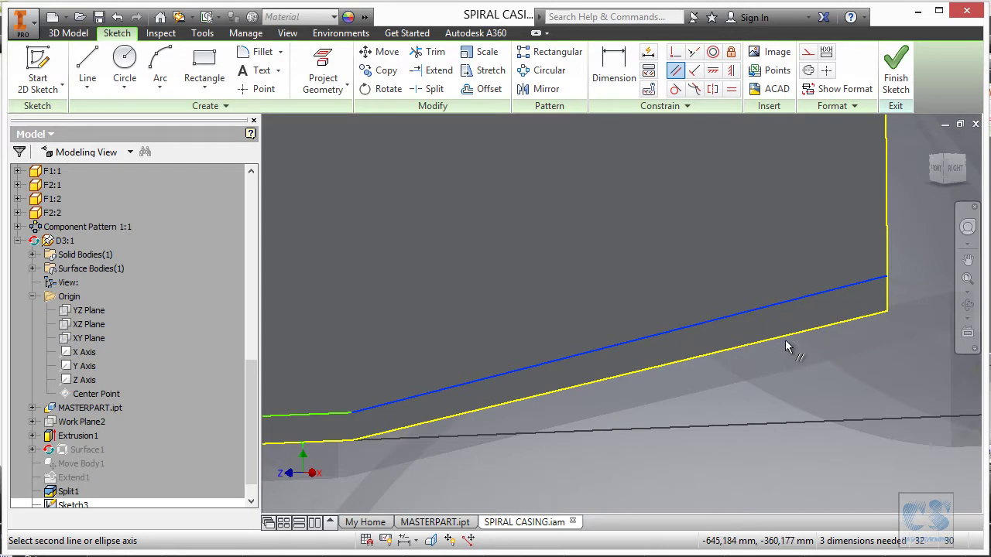
pyautogui.moveTo(801, 341)
pyautogui.keyDown('shift'); pyautogui.mouseDown(button='middle')
pyautogui.moveTo(844, 309)
pyautogui.moveTo(867, 281)
pyautogui.moveTo(859, 275)
pyautogui.mouseUp(button='middle'); pyautogui.keyUp('shift')
pyautogui.click(850, 265)
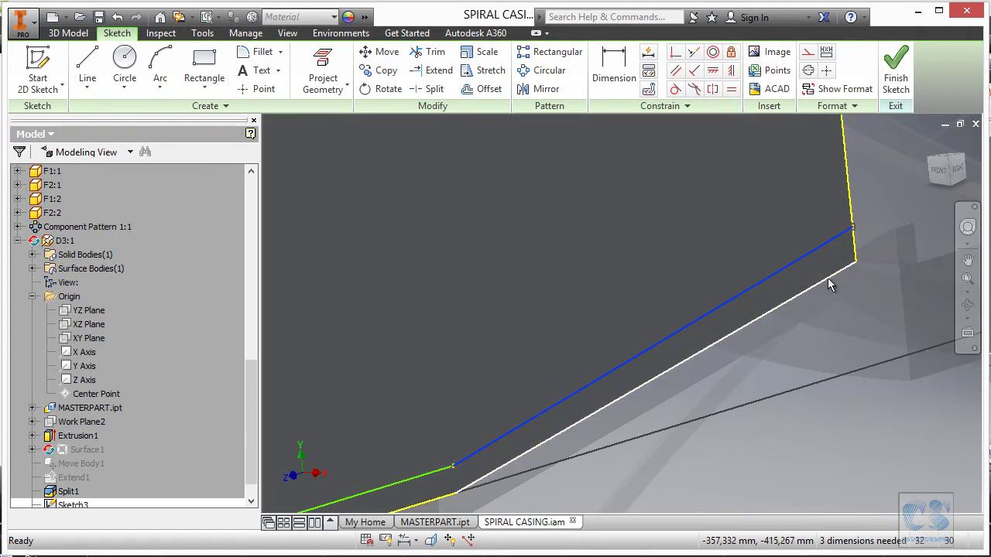
pyautogui.click(828, 278)
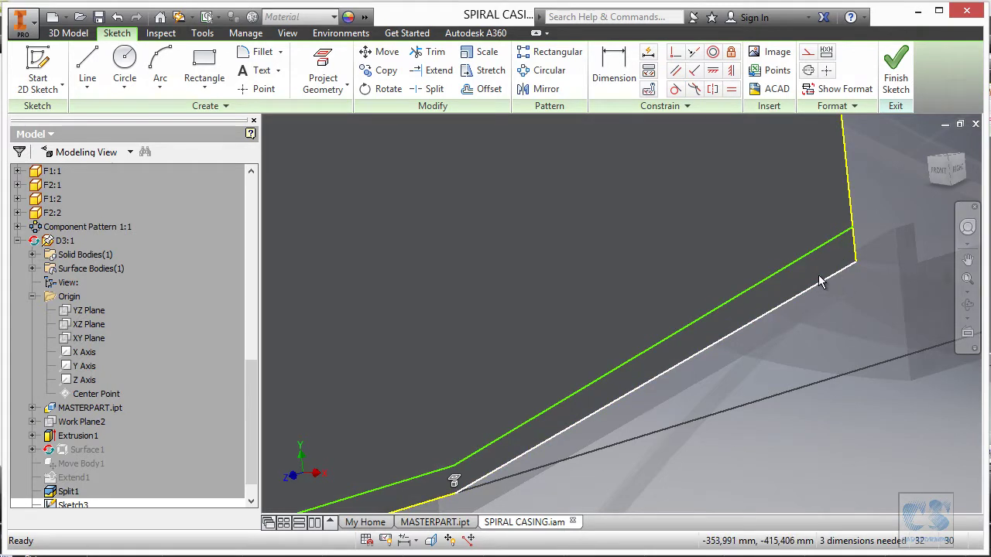
# Replace the inclined sketch line with a new one about 219 mm long, from the first line's end past the plate's side edge
pyautogui.click(789, 266)
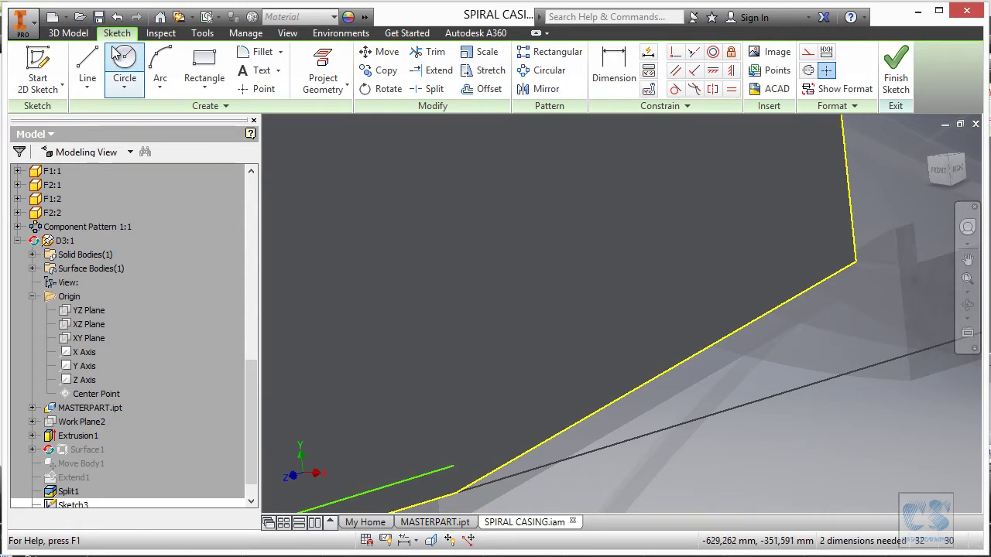
pyautogui.click(87, 66)
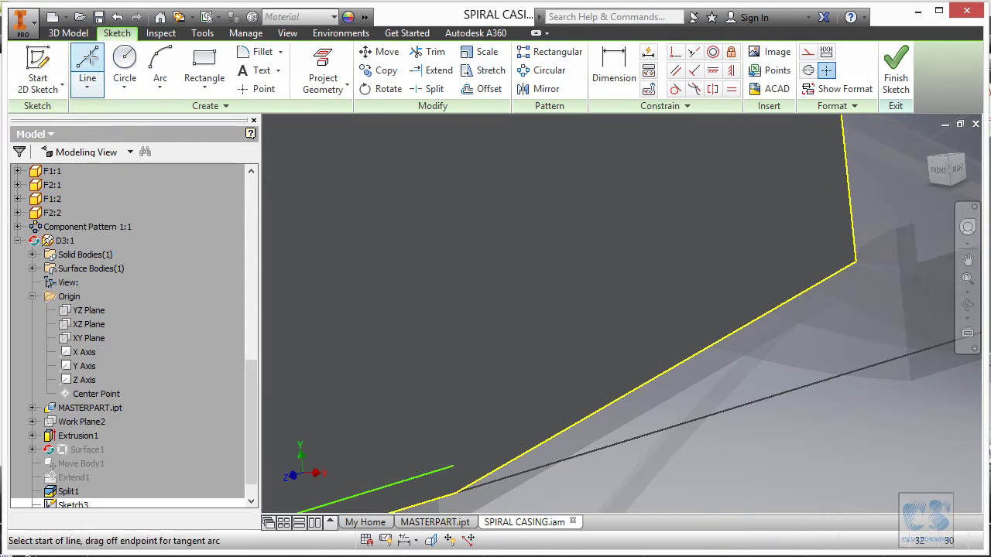
pyautogui.click(453, 466)
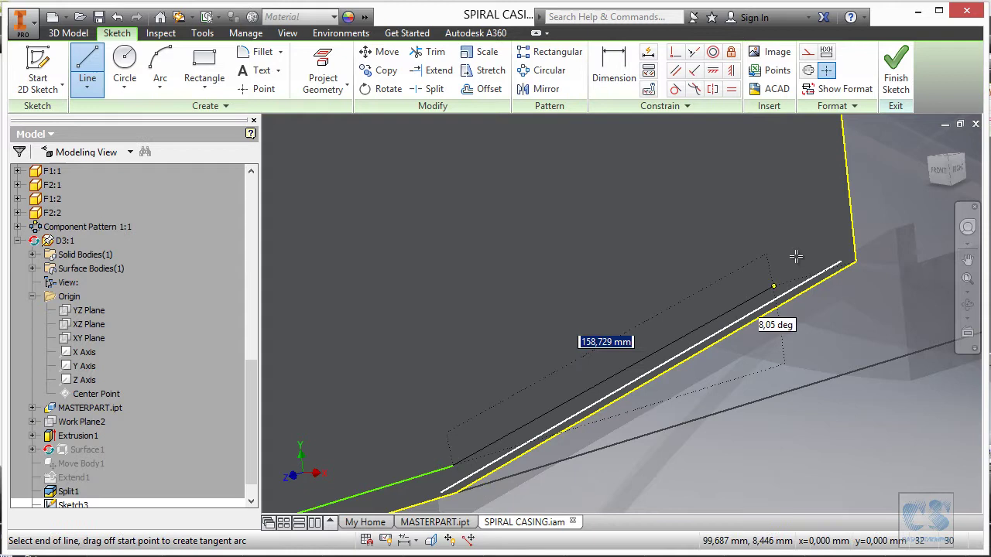
pyautogui.click(882, 205)
pyautogui.press('Escape')
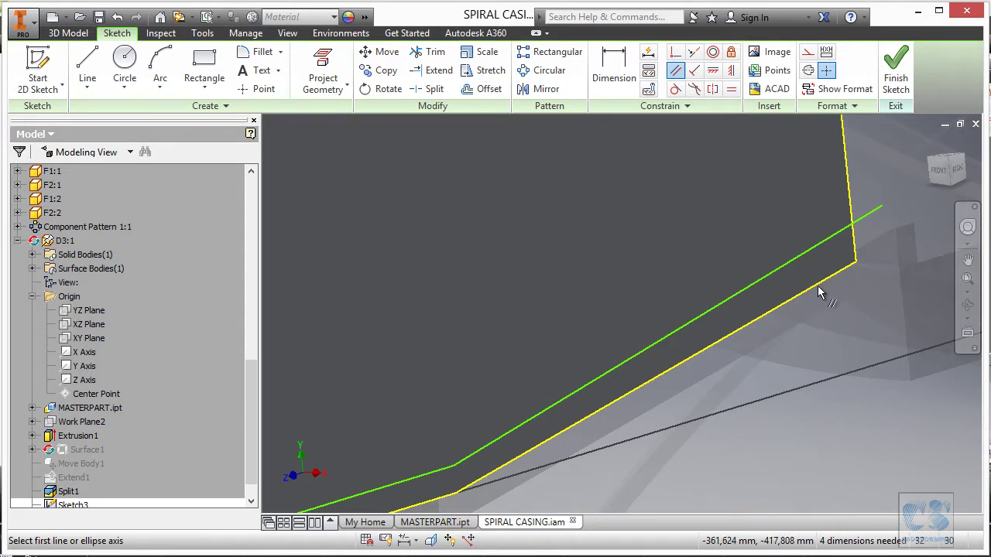
# Try a parallel constraint on the new inclined line, and delete the projected inclined lower edge from the sketch
pyautogui.click(807, 251)
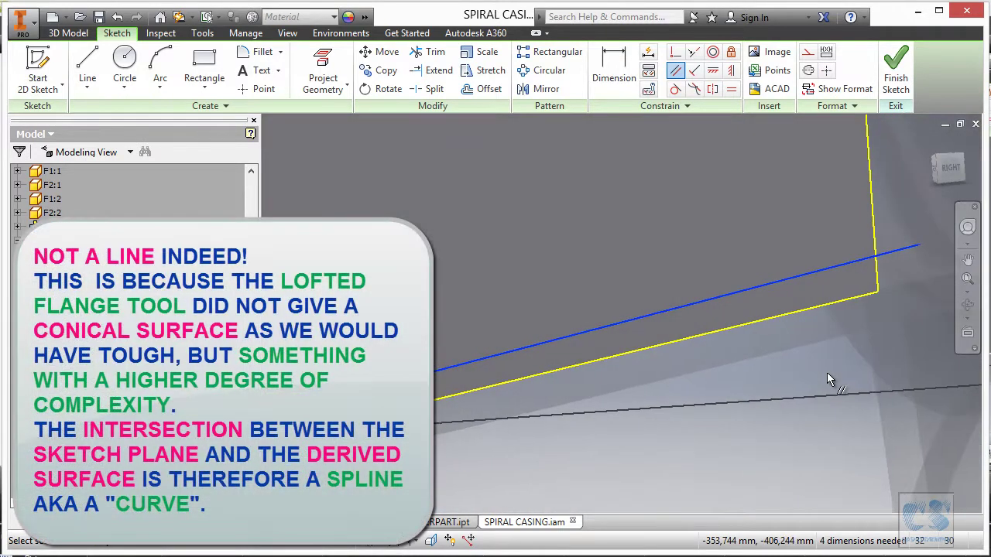
pyautogui.press('Escape')
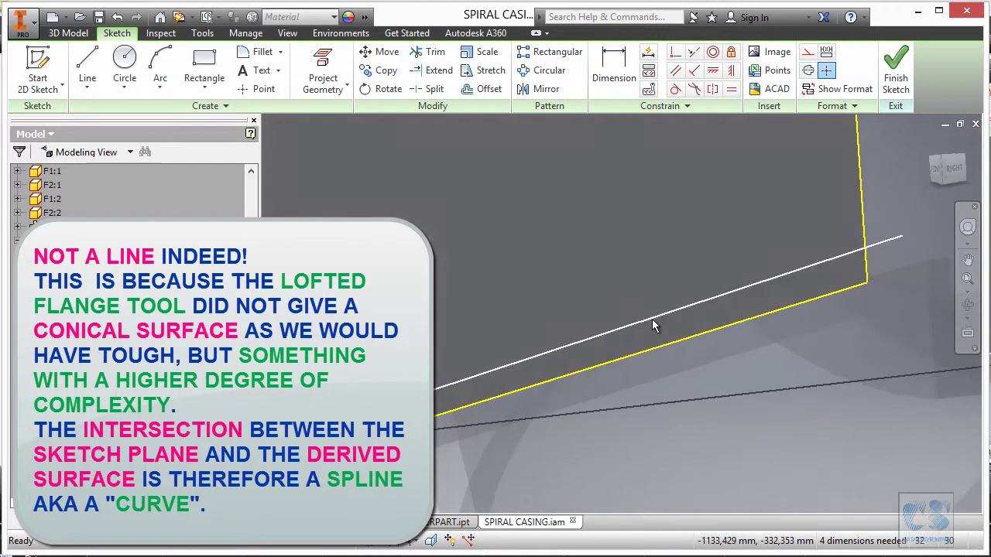
pyautogui.click(642, 354)
pyautogui.click(655, 361)
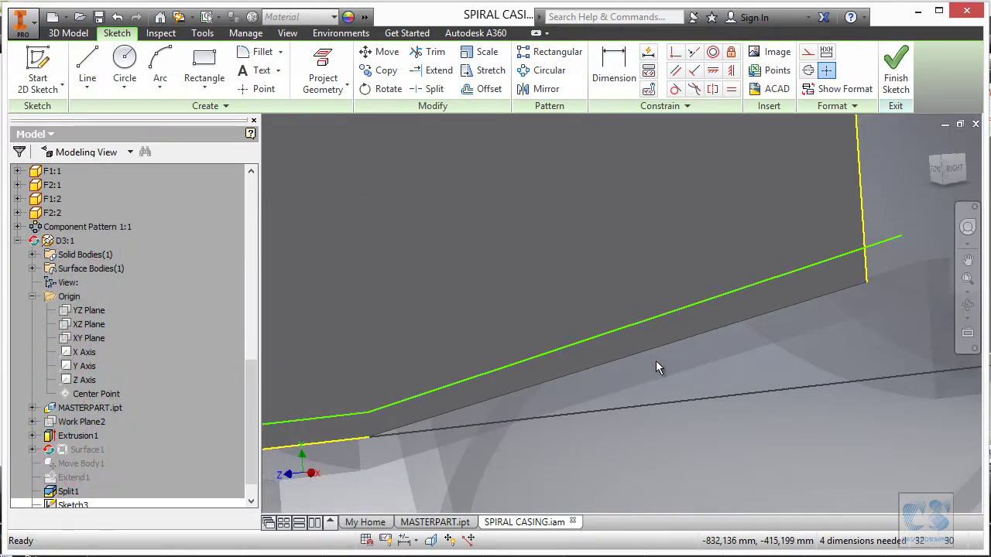
# Draw a line about 201 mm long along the plate's inclined lower edge, from the short projected edge's end to the plate's corner
pyautogui.click(87, 68)
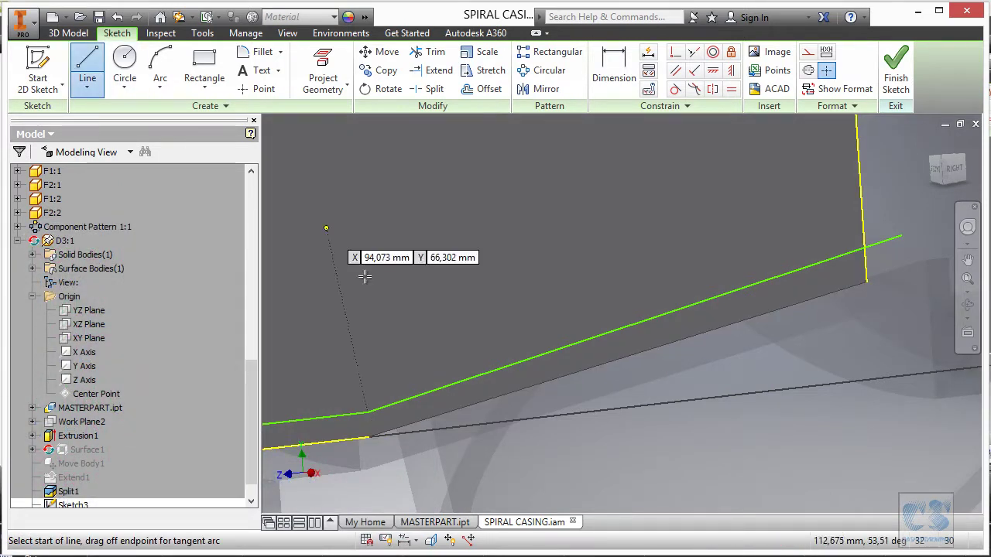
pyautogui.scroll(-3, 507, 422)
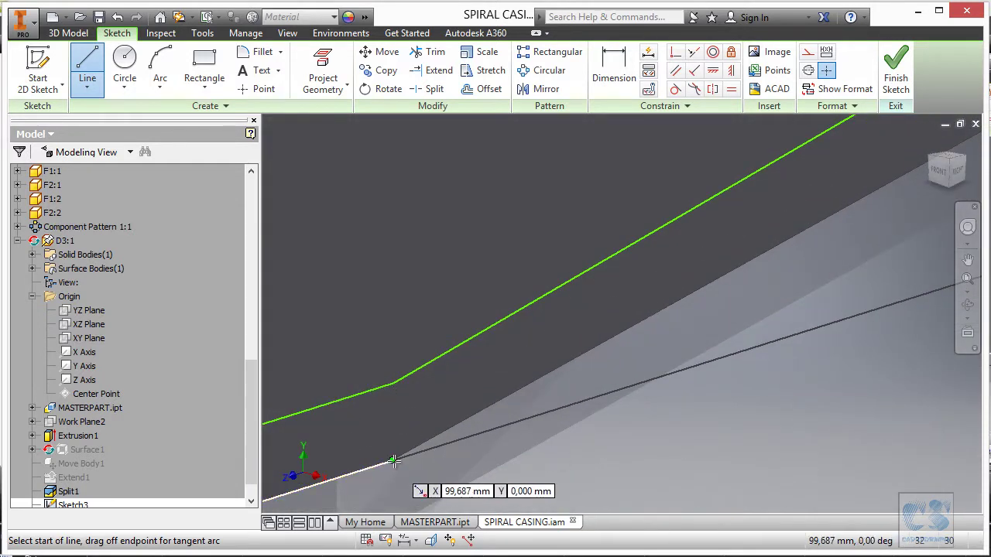
pyautogui.click(394, 462)
pyautogui.scroll(2, 590, 414)
pyautogui.scroll(-2, 783, 379)
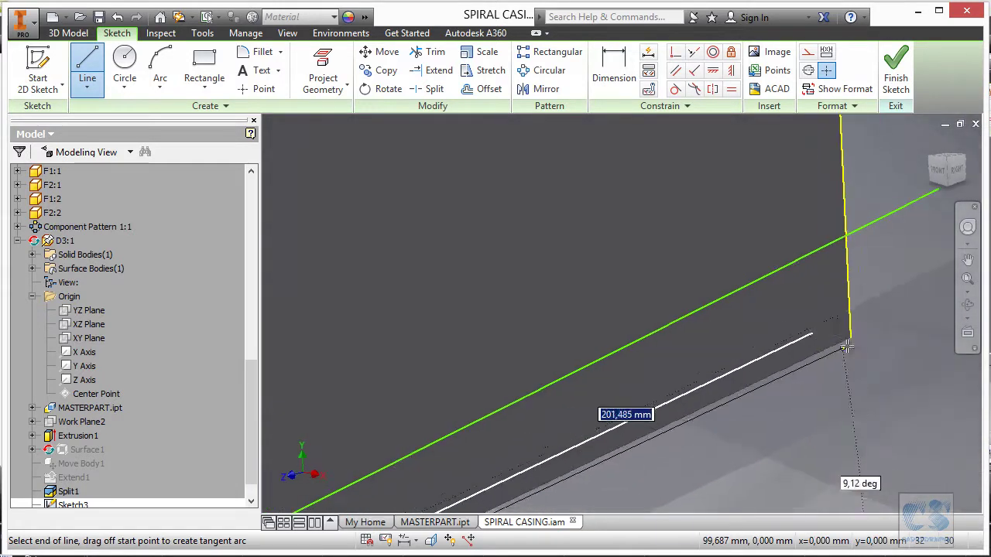
pyautogui.click(849, 342)
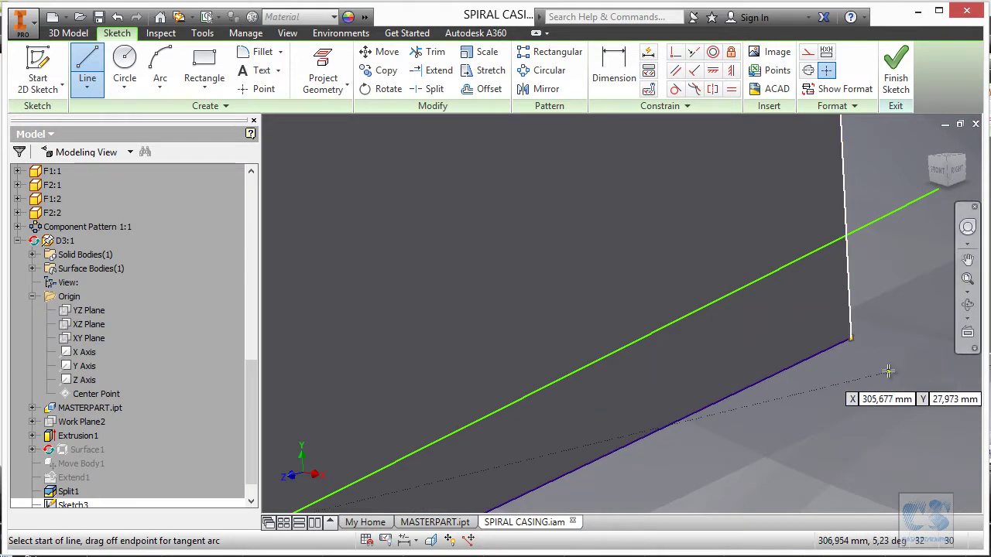
pyautogui.press('Escape')
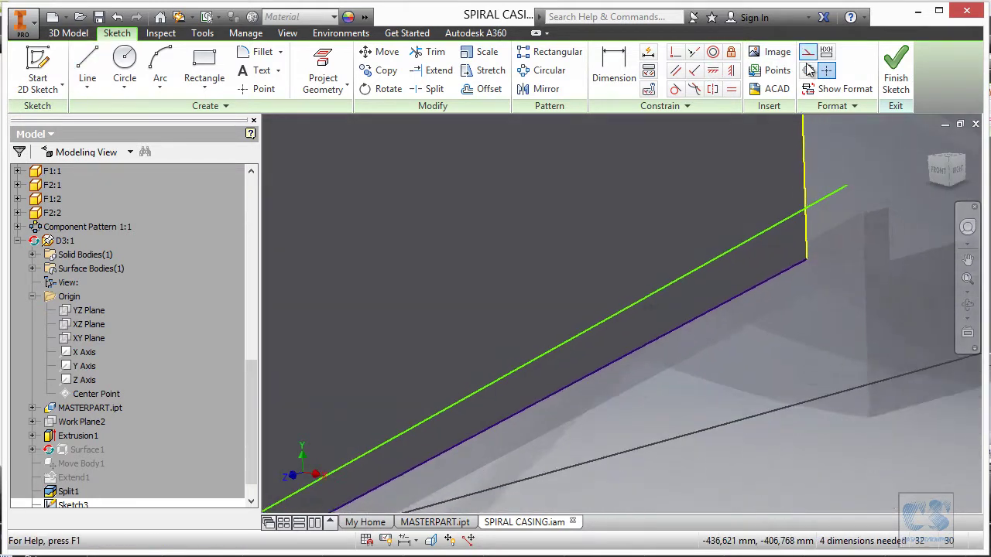
# Convert the line along the inclined lower edge to construction, and make the inclined sketch line above parallel to it
pyautogui.scroll(1, 807, 70)
pyautogui.click(728, 292)
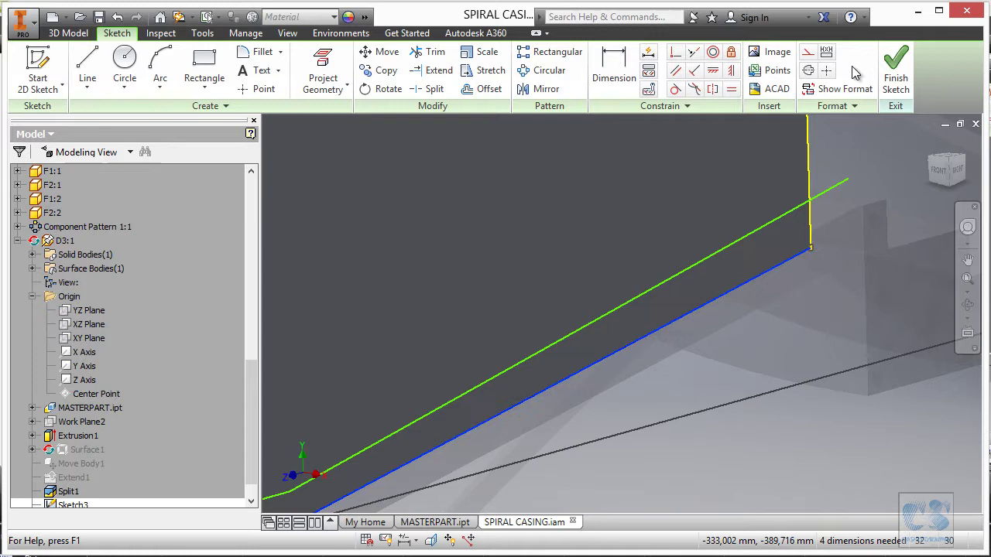
pyautogui.click(807, 52)
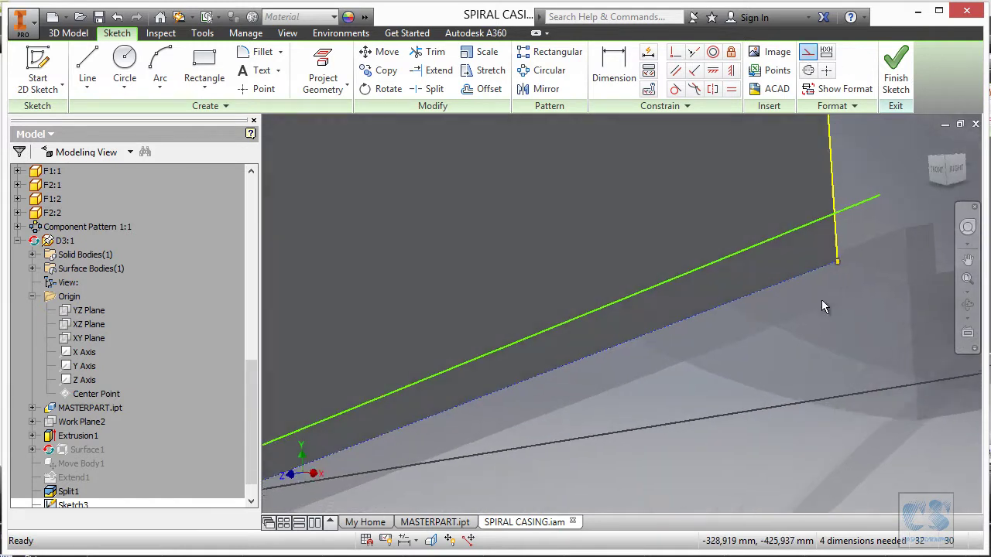
pyautogui.scroll(3, 865, 283)
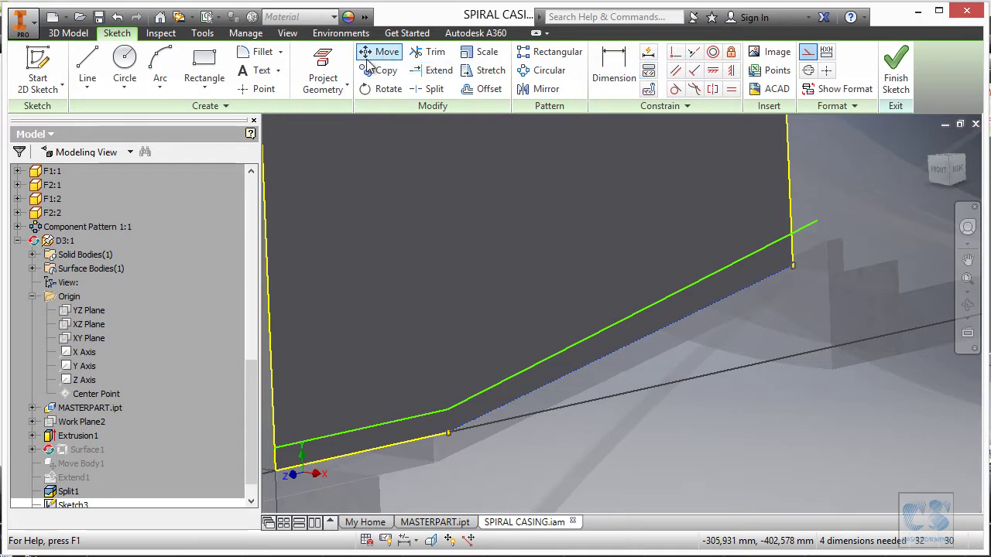
pyautogui.click(676, 72)
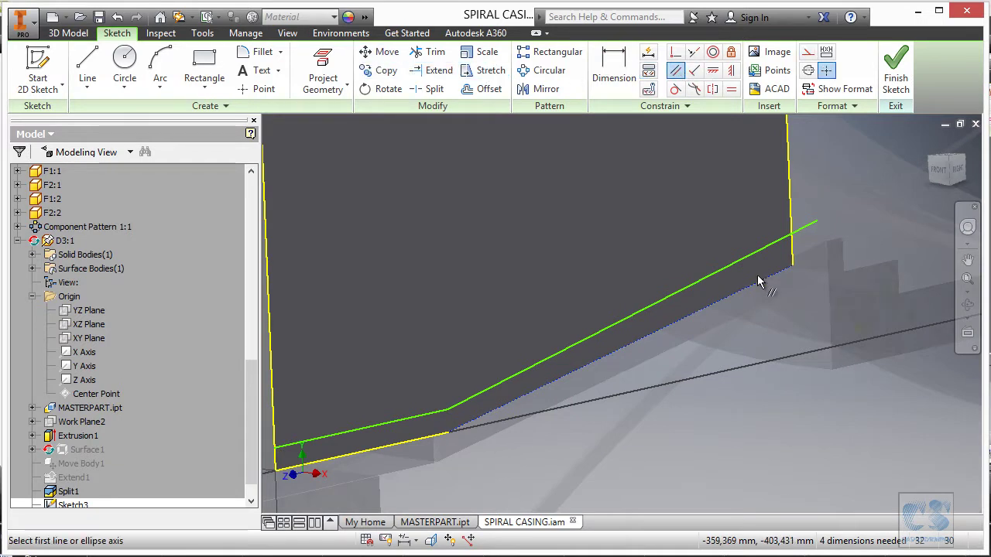
pyautogui.click(740, 260)
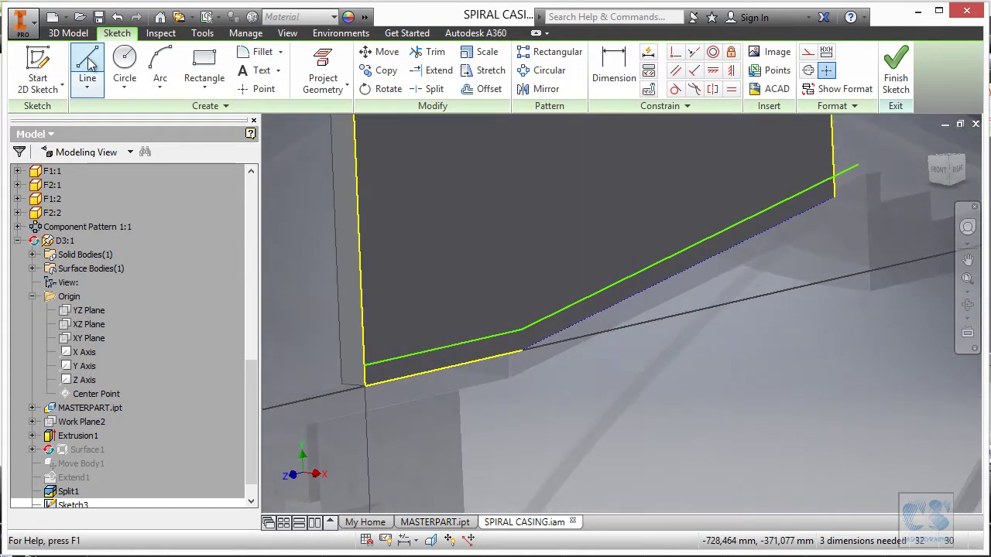
# Close the profile around the plate's lower end with a vertical line, a line about 316 mm long beneath it, and a 74 mm side line
pyautogui.click(364, 386)
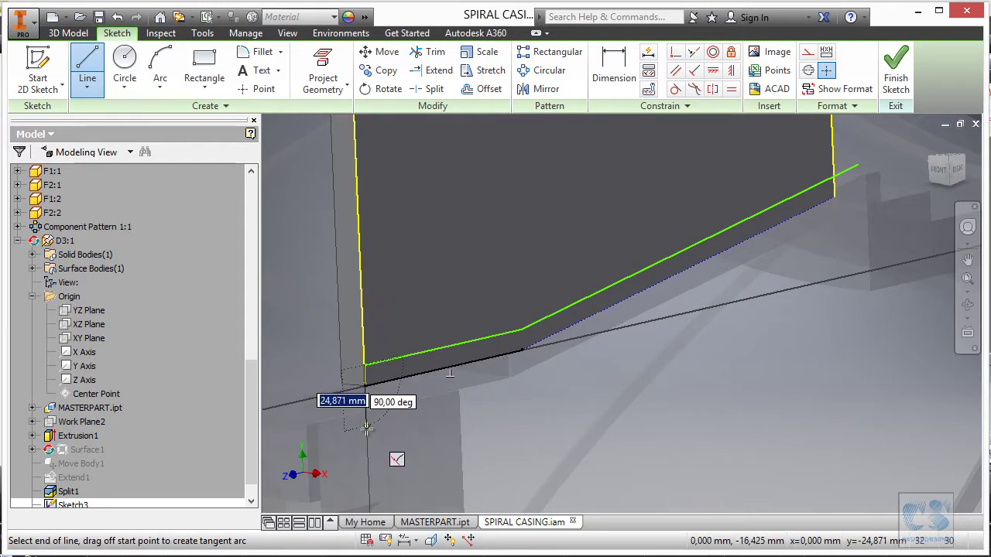
pyautogui.click(367, 425)
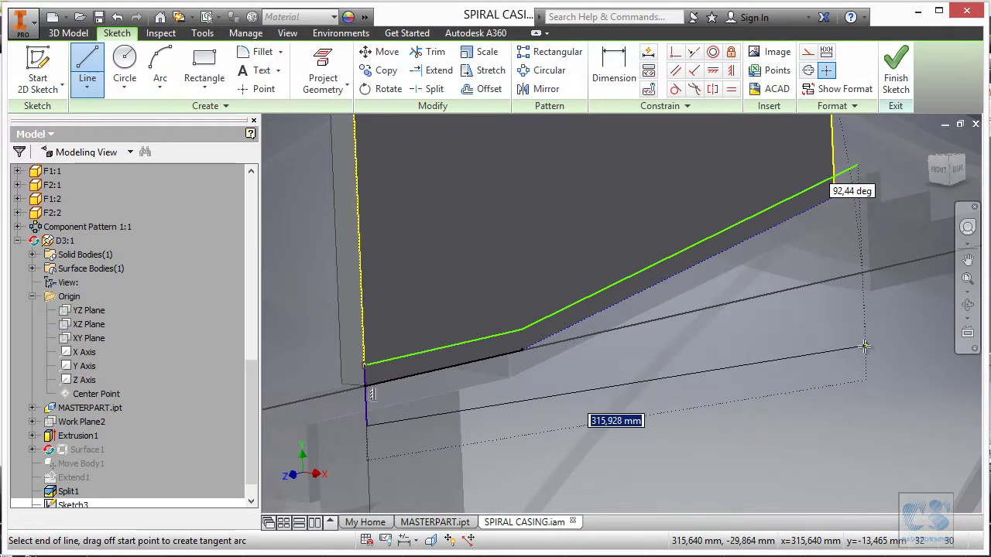
pyautogui.click(864, 346)
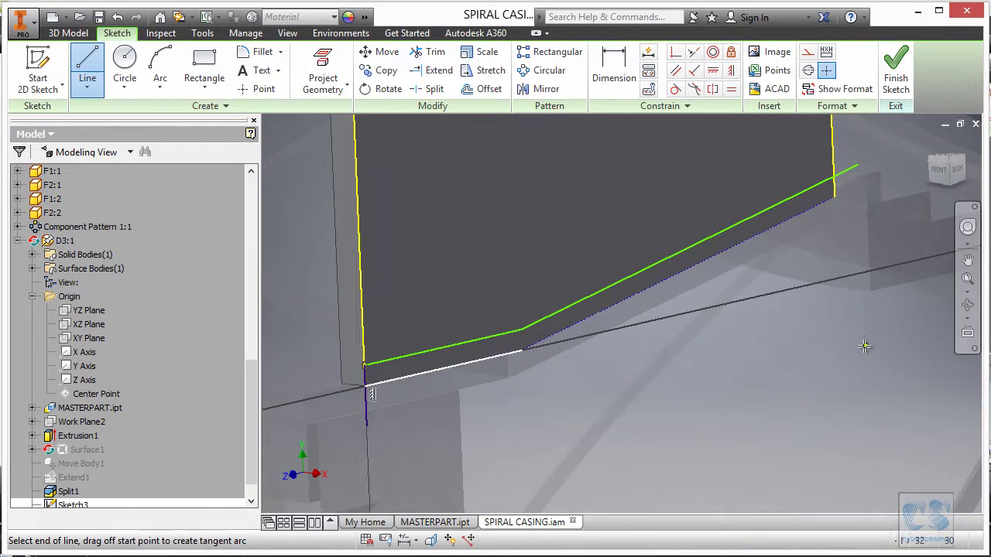
pyautogui.click(860, 167)
pyautogui.press('Escape')
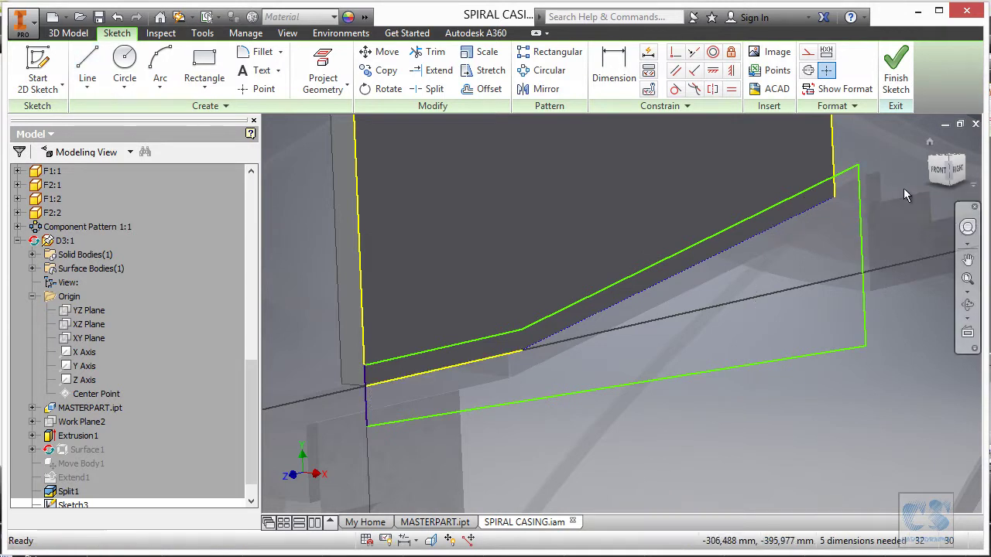
# Try to add a vertical constraint to the closing side line beyond the plate's side edge
pyautogui.scroll(-1, 875, 192)
pyautogui.click(732, 70)
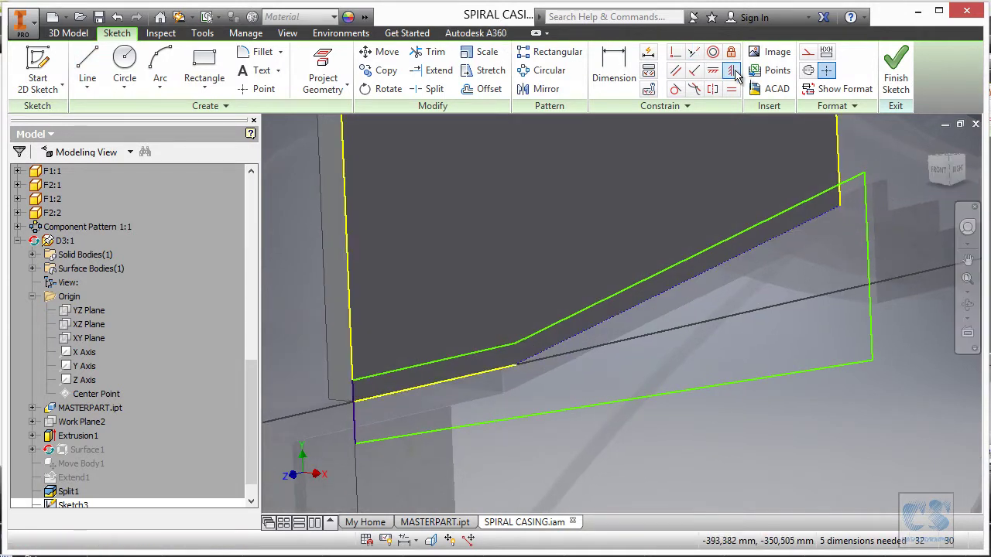
pyautogui.click(867, 217)
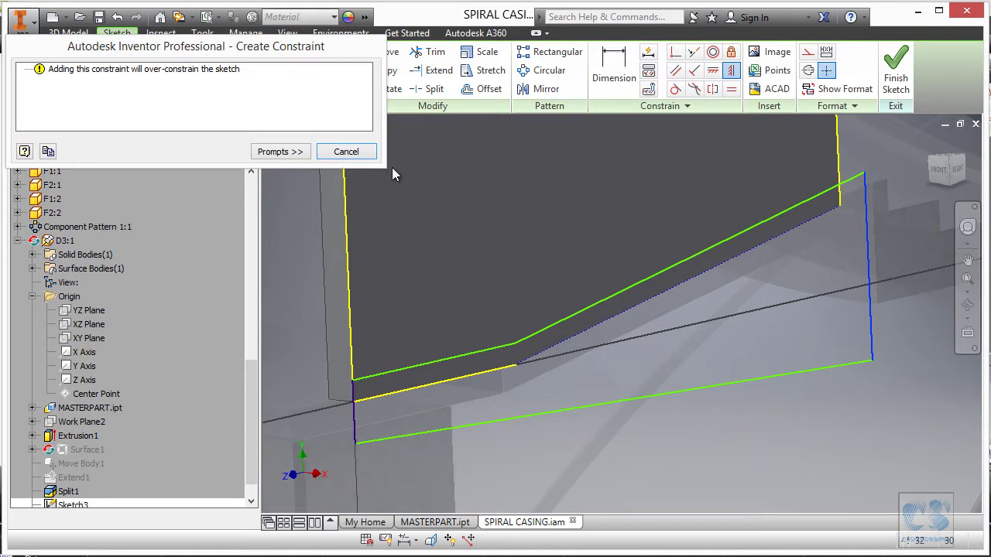
pyautogui.click(345, 151)
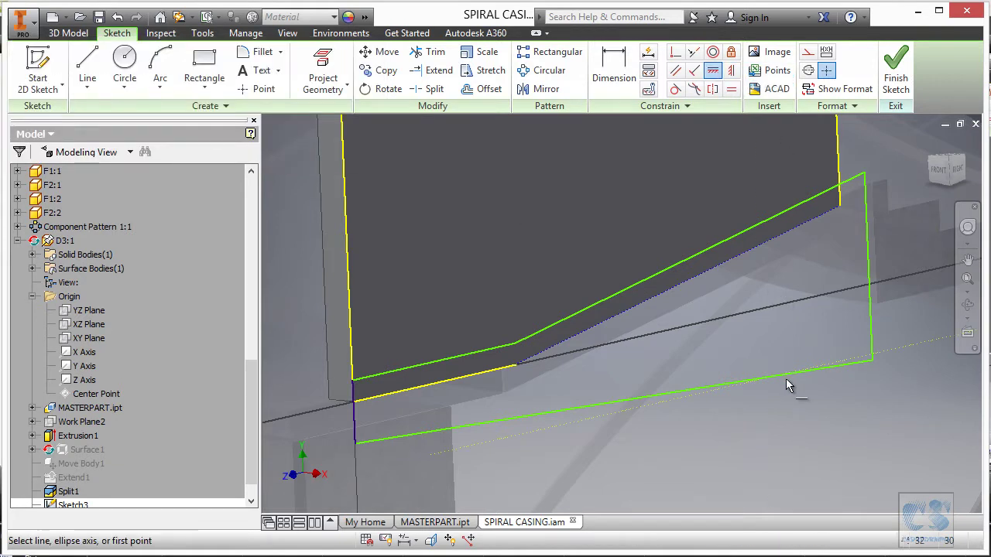
# Constrain the profile's lowest line to be horizontal
pyautogui.click(647, 401)
pyautogui.keyDown('shift'); pyautogui.moveTo(669, 394); pyautogui.dragTo(704, 391, button='middle'); pyautogui.keyUp('shift')
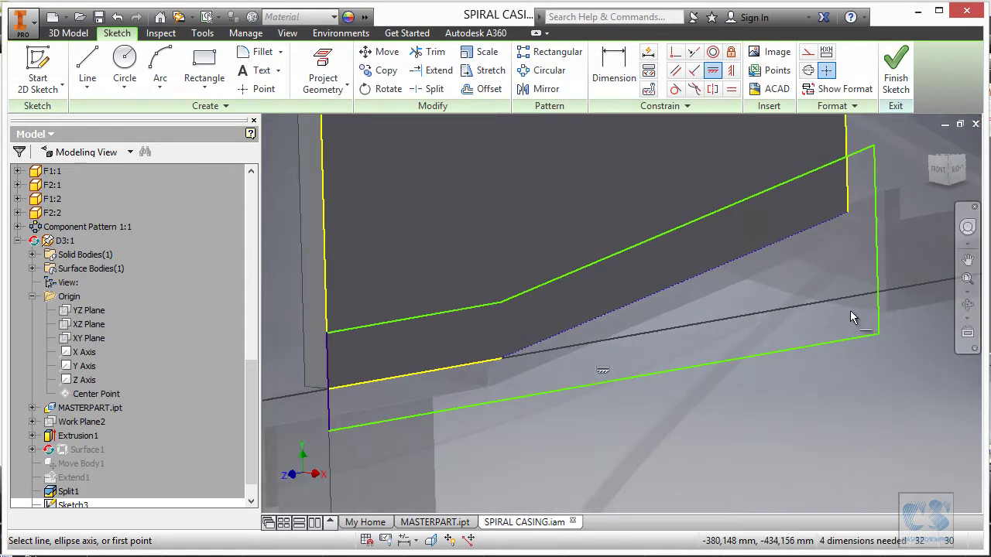
# Dimension the gap between the first sketch line and the short projected lower edge at 2 mm
pyautogui.moveTo(602, 343)
pyautogui.keyDown('shift'); pyautogui.mouseDown(button='middle')
pyautogui.moveTo(588, 317)
pyautogui.moveTo(520, 311)
pyautogui.mouseUp(button='middle'); pyautogui.keyUp('shift')
pyautogui.scroll(1, 596, 388)
pyautogui.press('d')
pyautogui.click(519, 300)
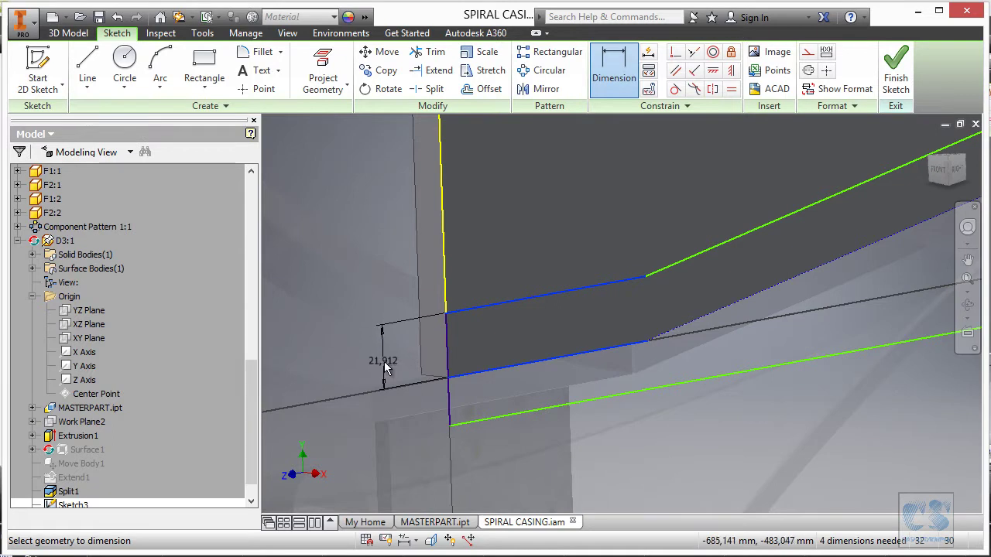
pyautogui.click(383, 359)
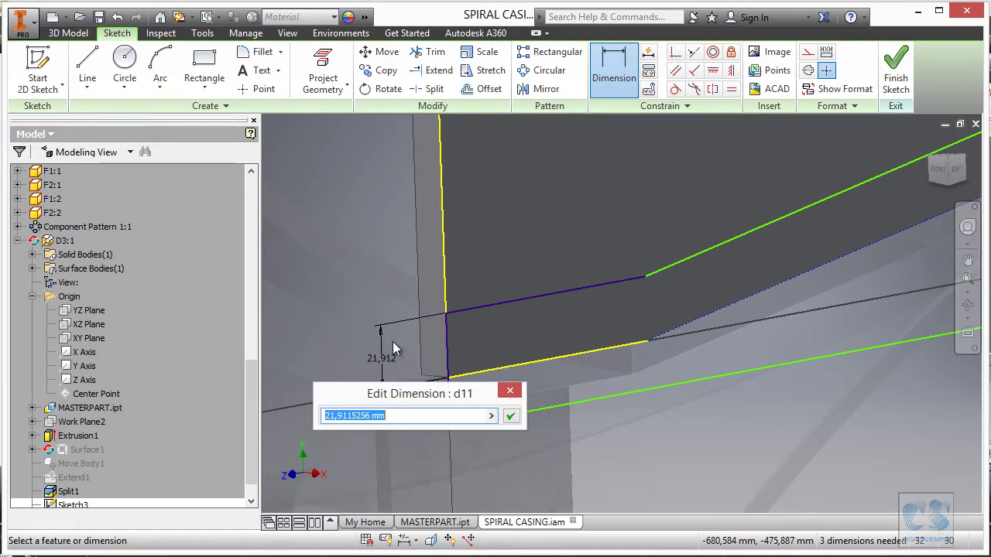
pyautogui.write('2')
pyautogui.press('Return')
# Dimension the gap between the inclined sketch line and the construction line, linking its value to dimension d11
pyautogui.moveTo(650, 235); pyautogui.dragTo(290, 369, button='middle')
pyautogui.scroll(-4, 776, 142)
pyautogui.click(721, 293)
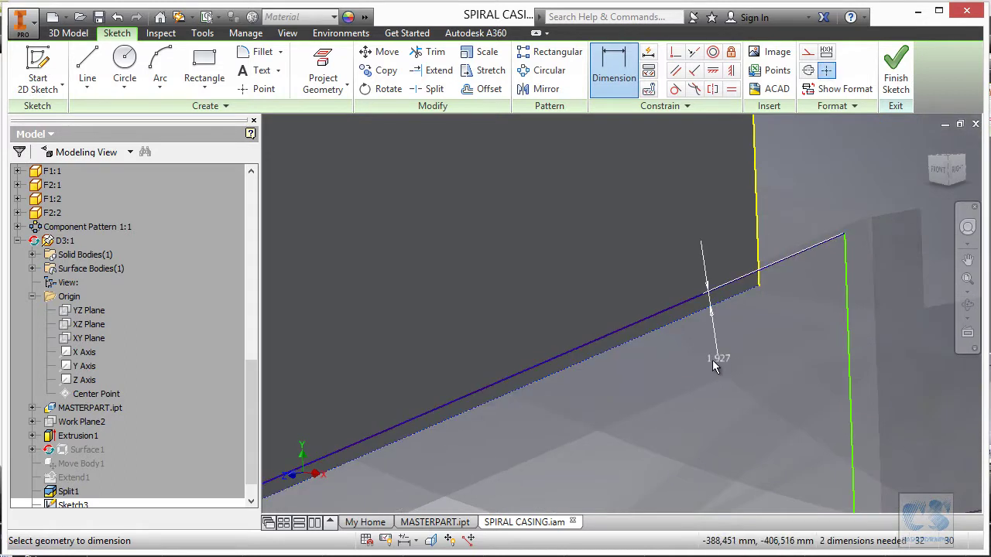
pyautogui.click(713, 360)
pyautogui.scroll(5, 813, 419)
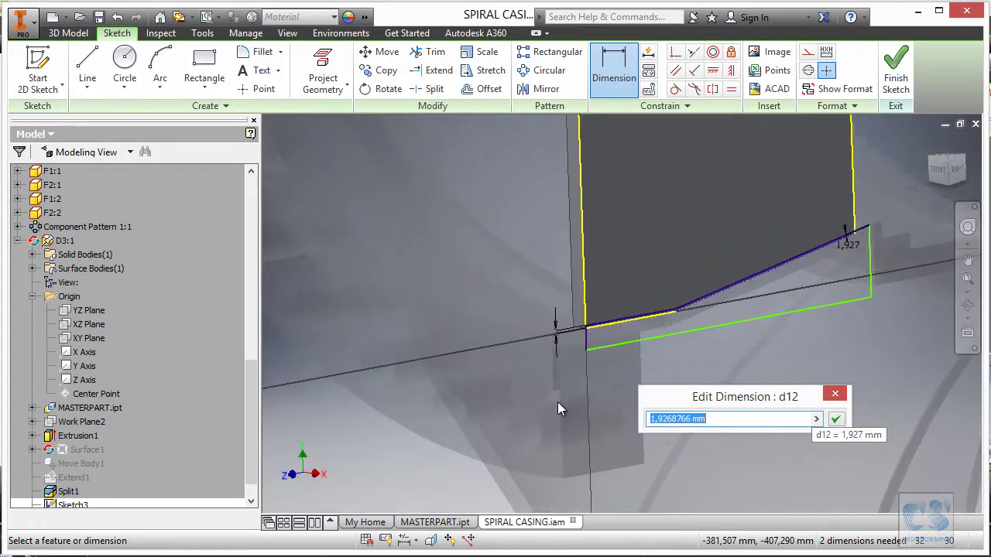
pyautogui.scroll(-2, 619, 325)
pyautogui.scroll(1, 651, 351)
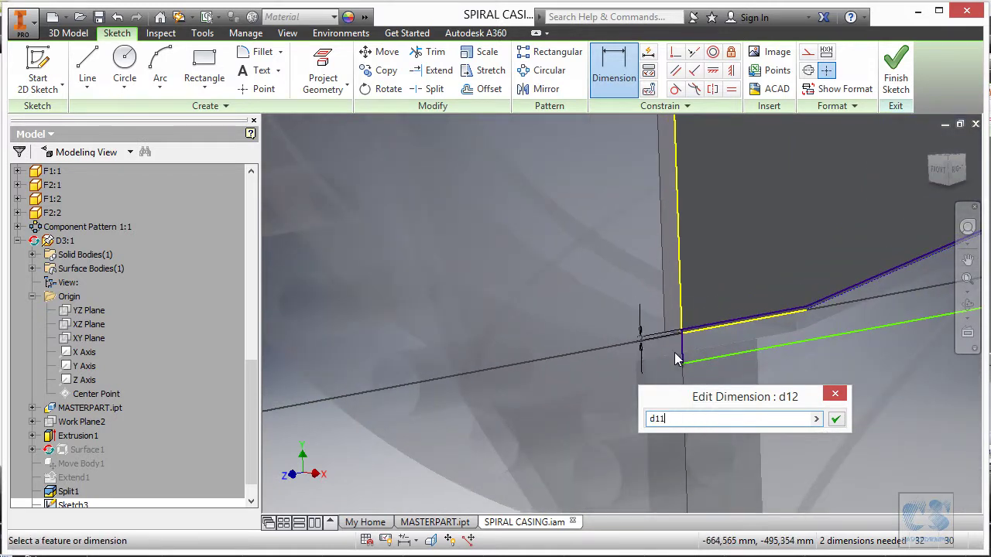
pyautogui.click(837, 418)
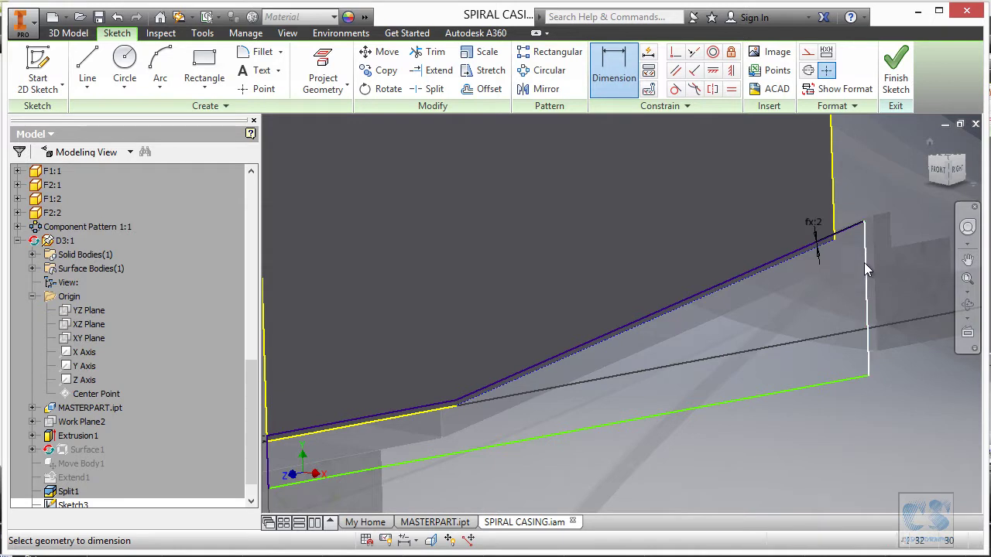
# Dimension the length of the closing side line beyond the plate's side edge, accepting the drawn value
pyautogui.click(866, 261)
pyautogui.click(922, 257)
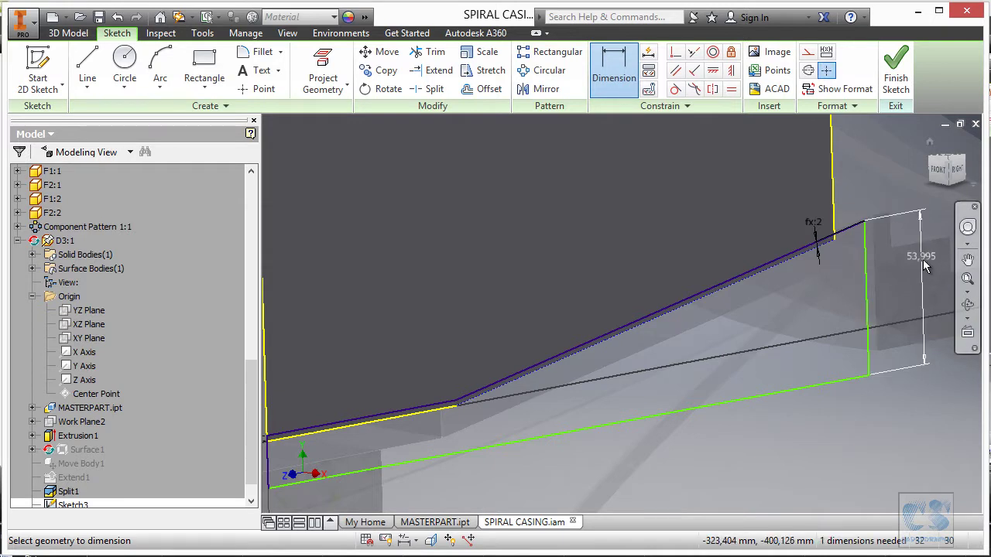
pyautogui.press('Return')
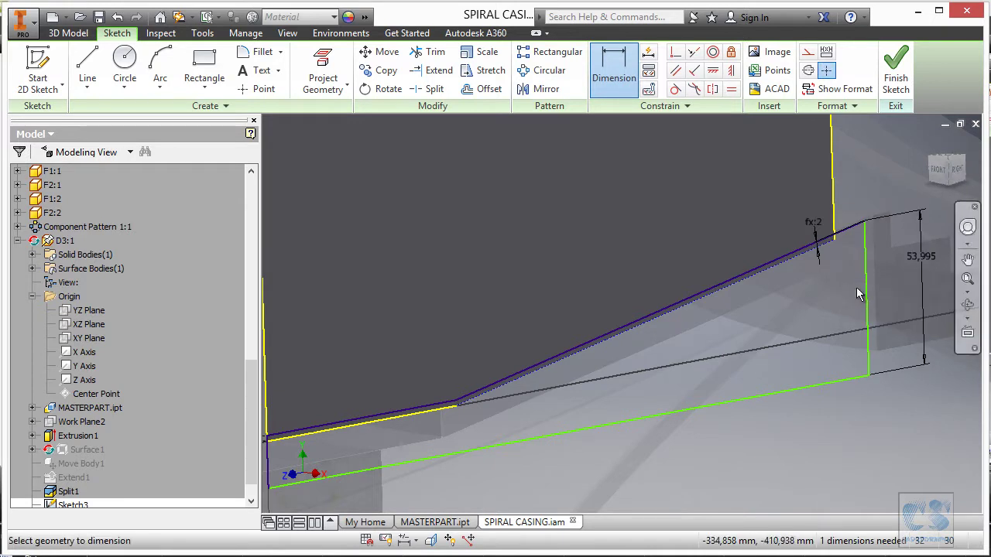
pyautogui.press('Escape')
# Make the closing side line collinear with the plate's projected side edge and finish the sketch
pyautogui.scroll(-1, 885, 215)
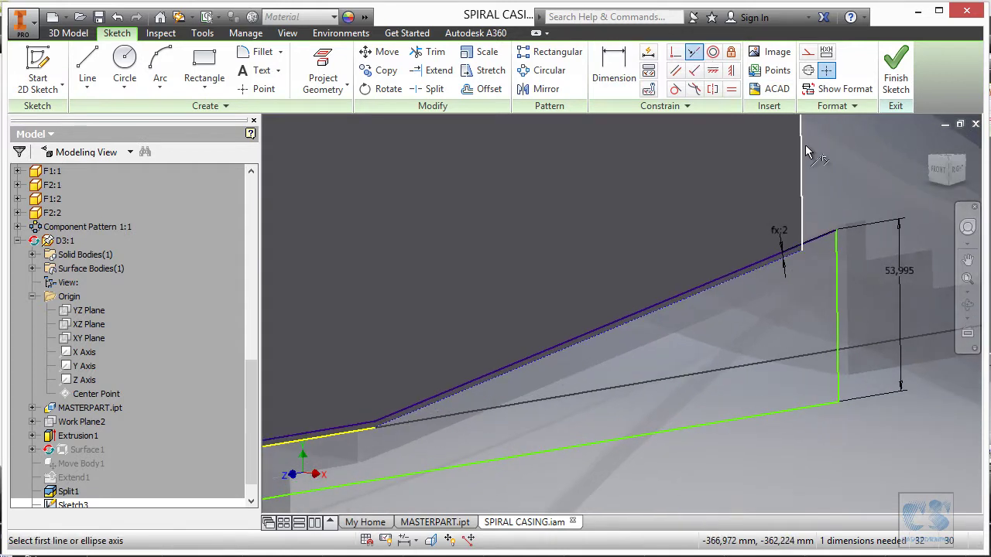
pyautogui.click(836, 263)
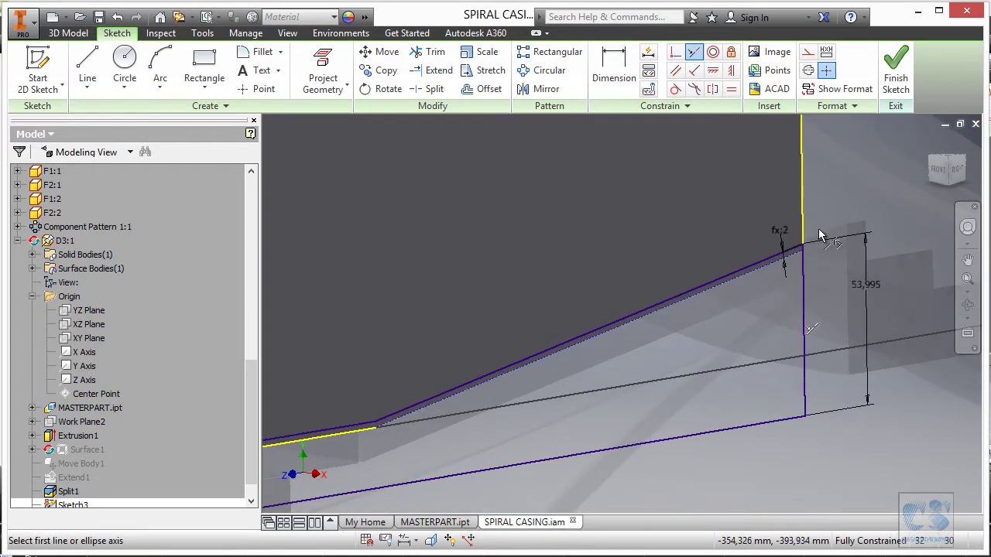
pyautogui.scroll(2, 836, 242)
pyautogui.moveTo(794, 215)
pyautogui.keyDown('shift'); pyautogui.mouseDown(button='middle')
pyautogui.moveTo(794, 248)
pyautogui.moveTo(863, 264)
pyautogui.mouseUp(button='middle'); pyautogui.keyUp('shift')
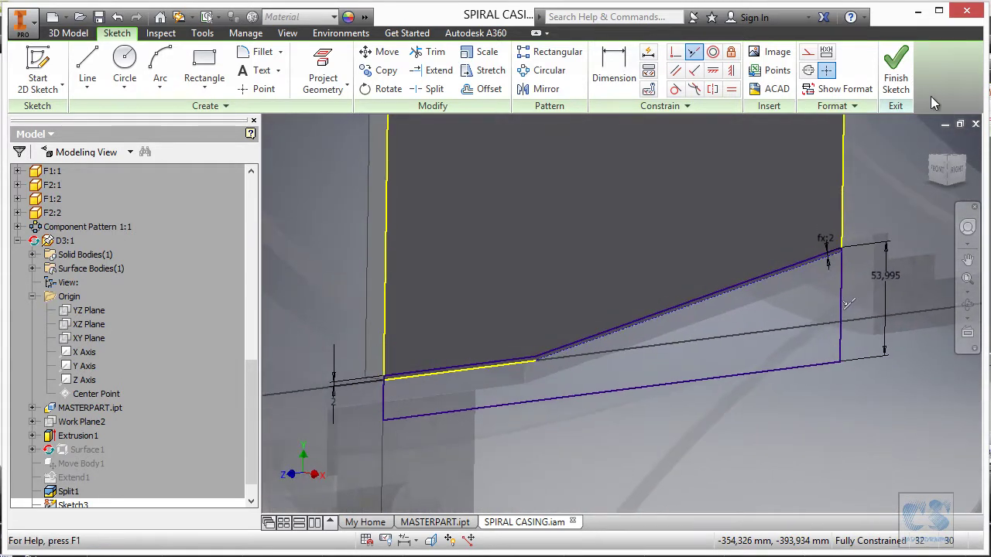
pyautogui.click(895, 74)
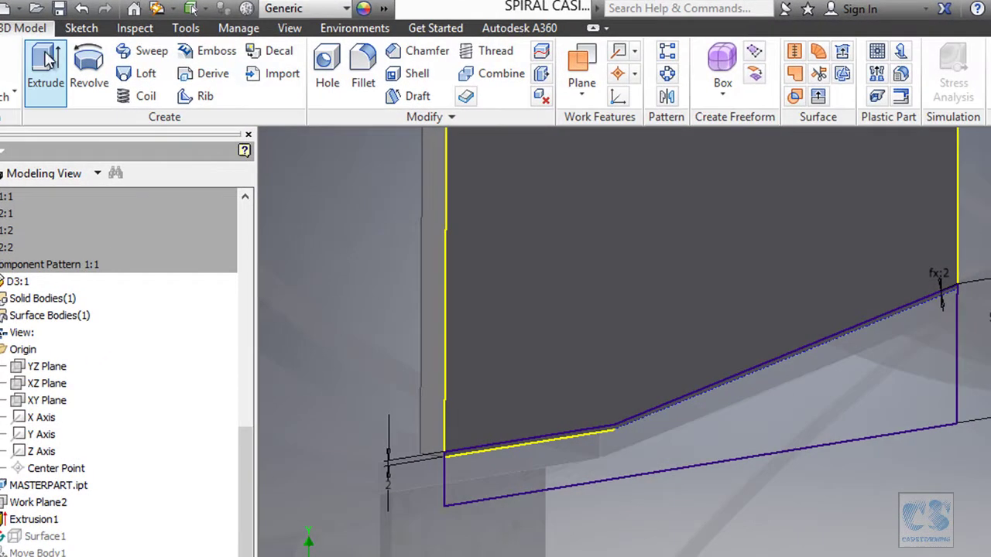
# Extrude the closed profile as a cut through all of plate D3, in the reversed direction, and return to the assembly
pyautogui.click(87, 66)
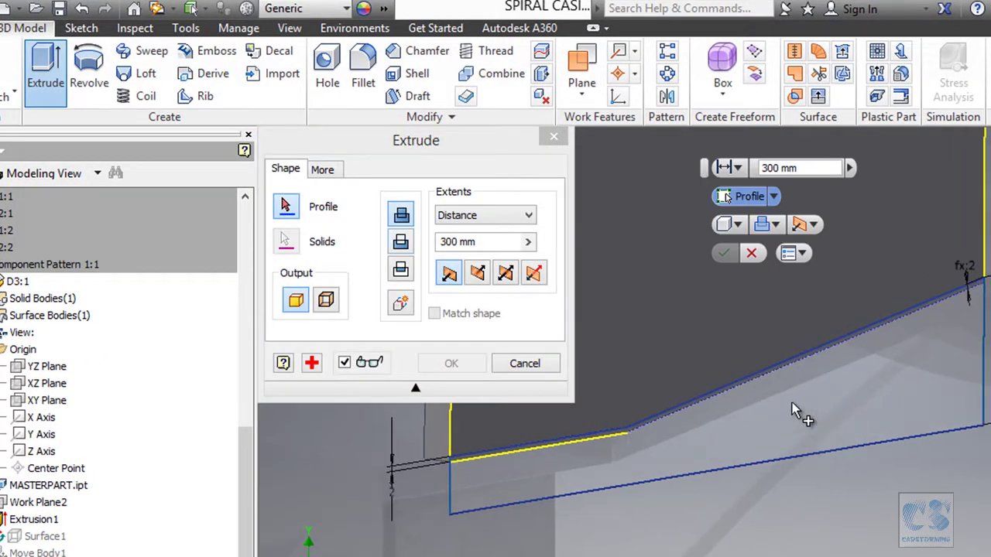
pyautogui.click(833, 411)
pyautogui.keyDown('shift'); pyautogui.moveTo(832, 402); pyautogui.dragTo(927, 394, button='middle'); pyautogui.keyUp('shift')
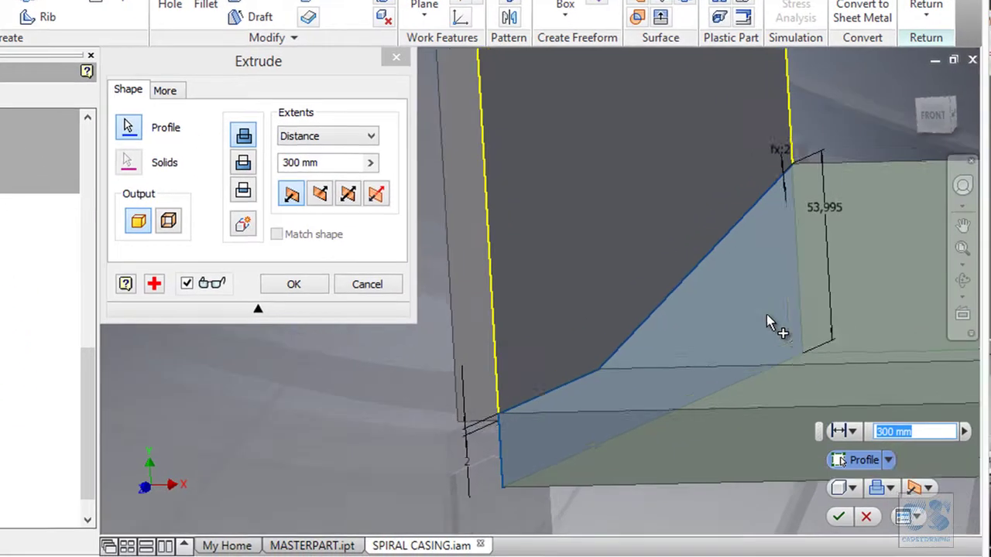
pyautogui.click(242, 166)
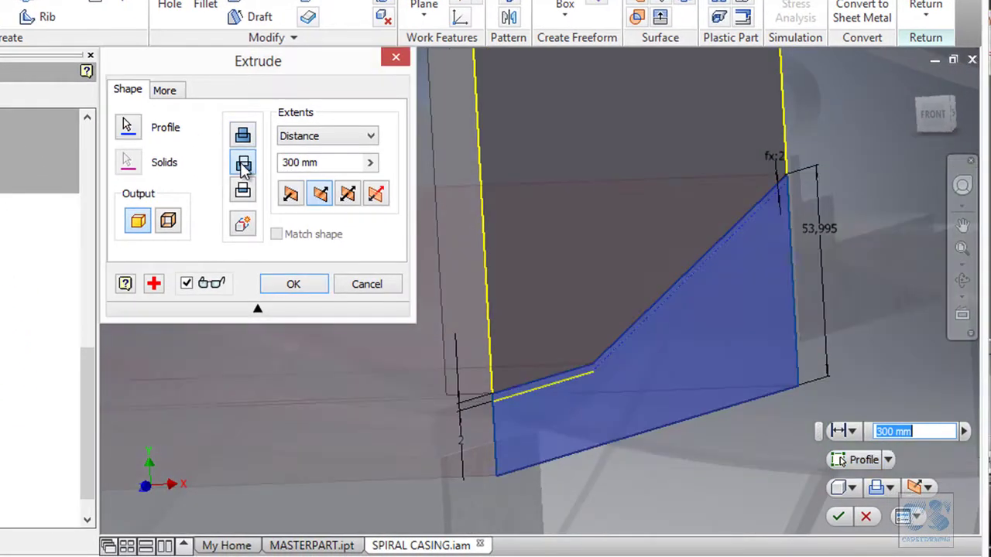
pyautogui.click(370, 135)
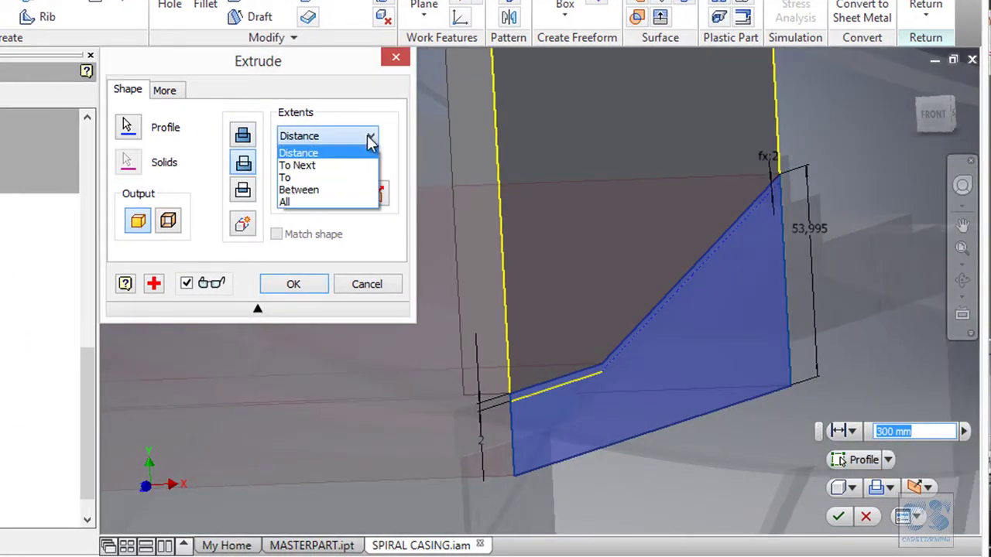
pyautogui.click(317, 203)
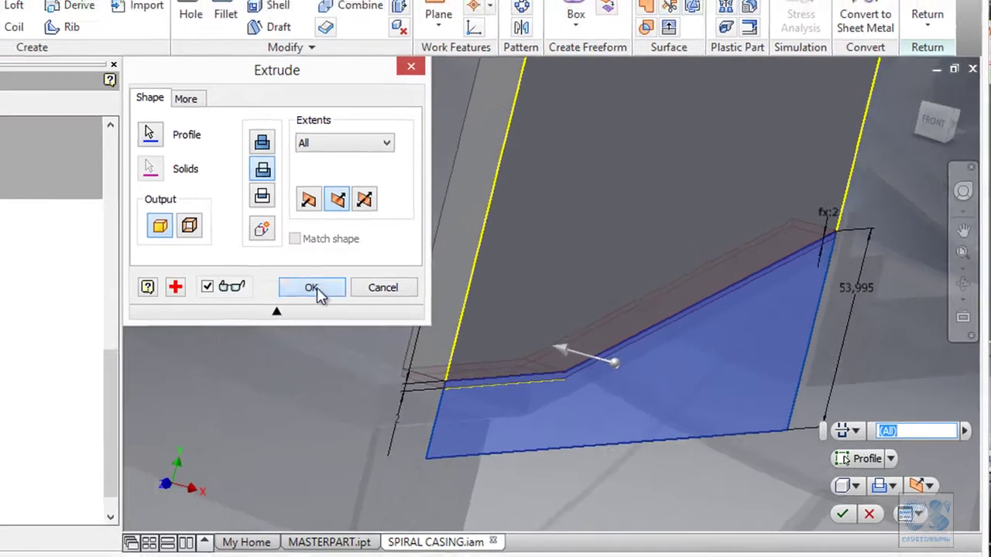
pyautogui.click(294, 284)
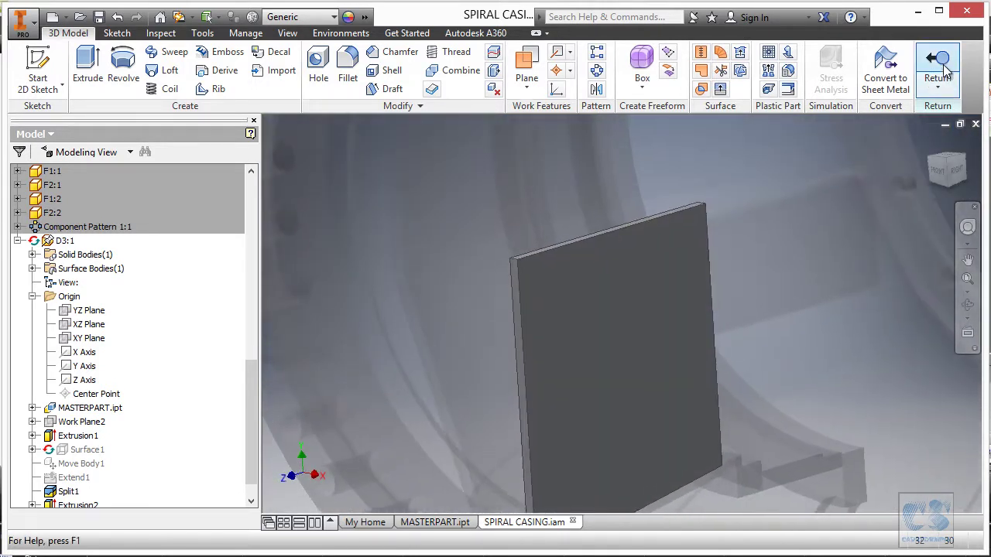
pyautogui.click(937, 66)
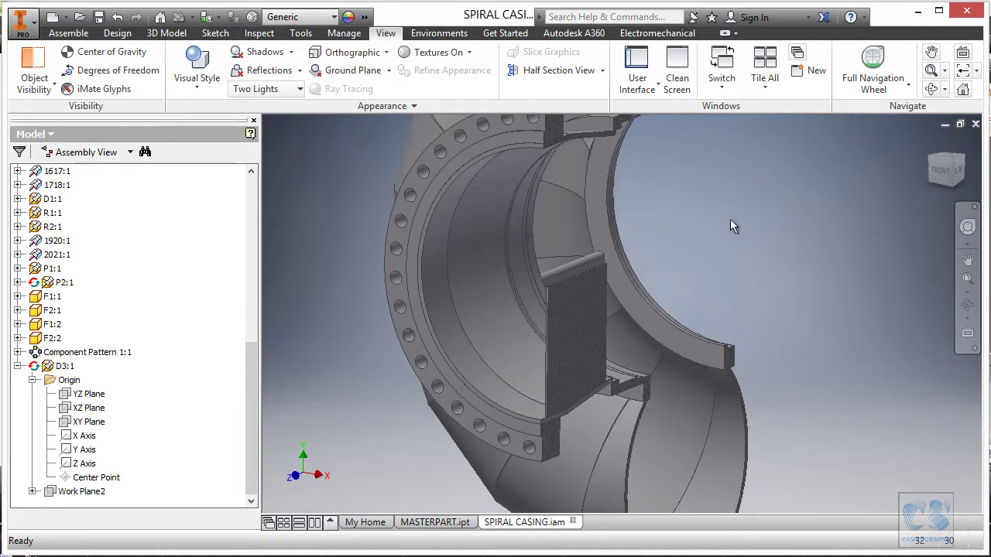
# Create a circular component pattern of plate D3 around the assembly's Z axis with 3 occurrences spaced at 120 degrees
pyautogui.press('F5')
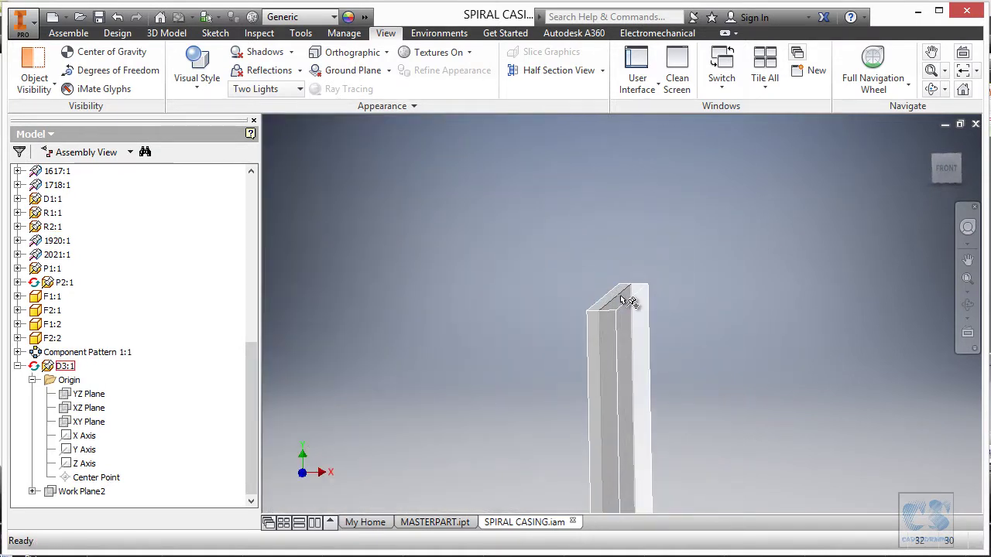
pyautogui.press('F5')
pyautogui.press('F5')
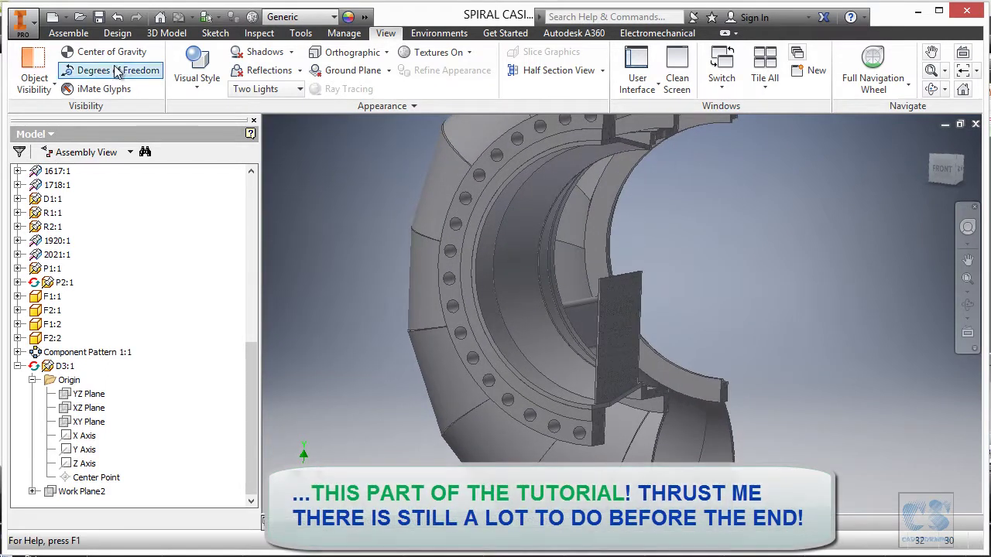
pyautogui.click(69, 33)
pyautogui.click(371, 54)
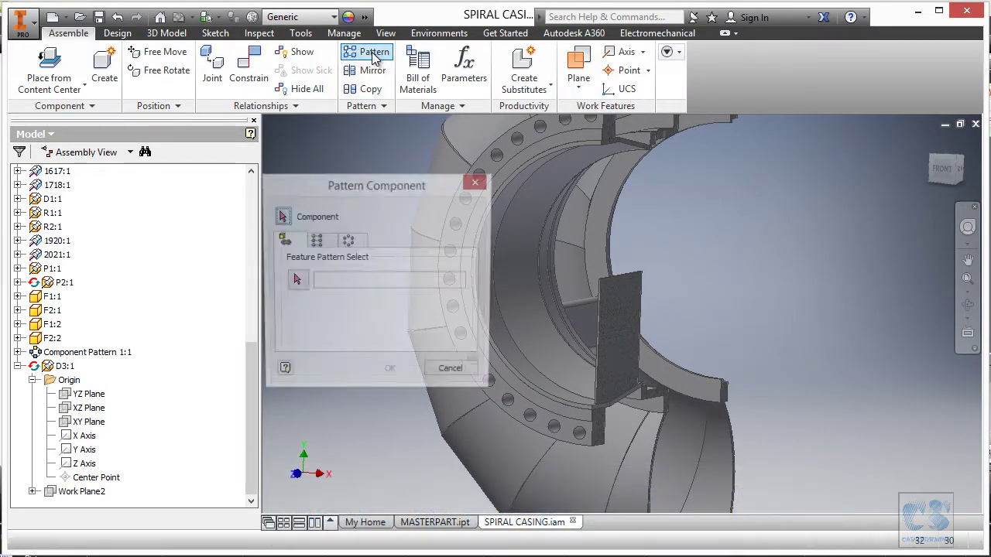
pyautogui.click(350, 243)
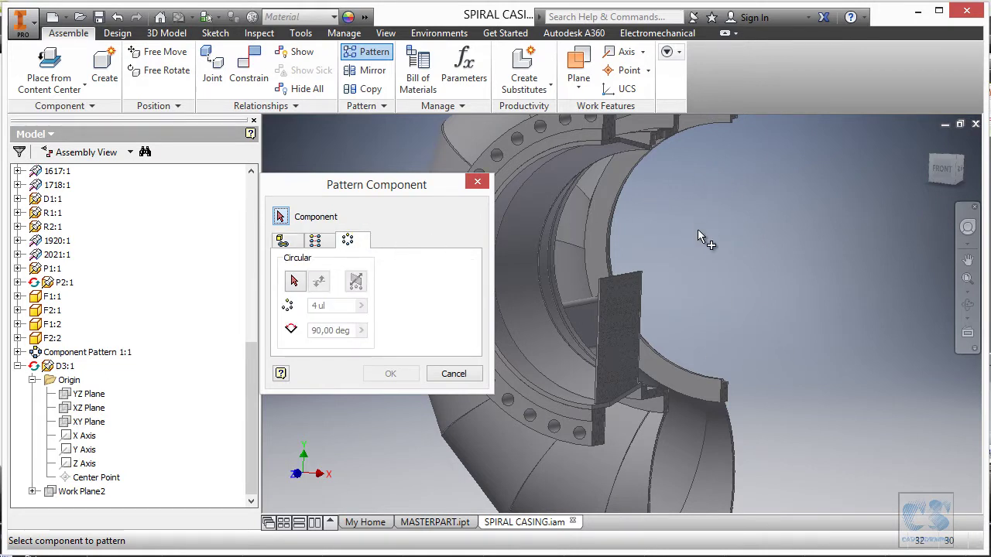
pyautogui.click(623, 293)
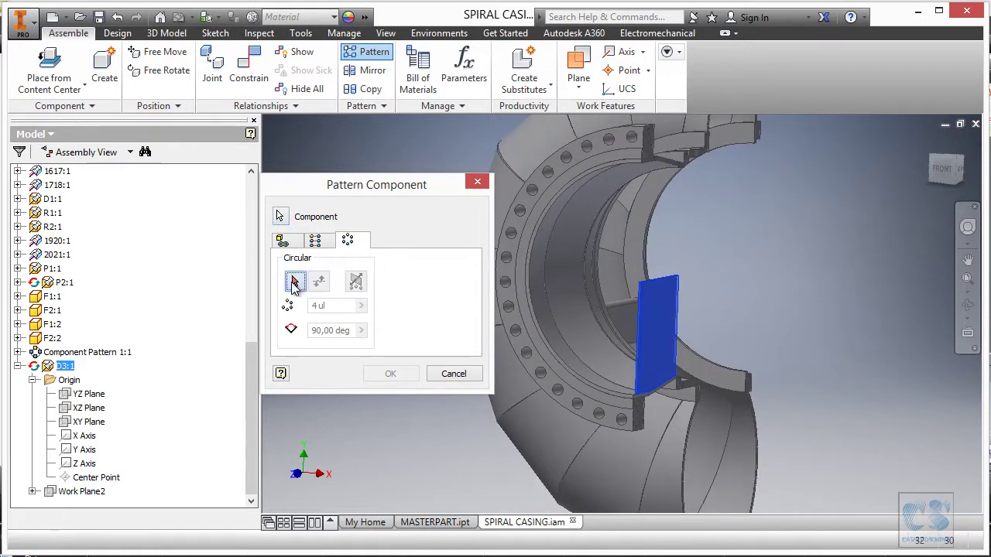
pyautogui.scroll(9, 193, 254)
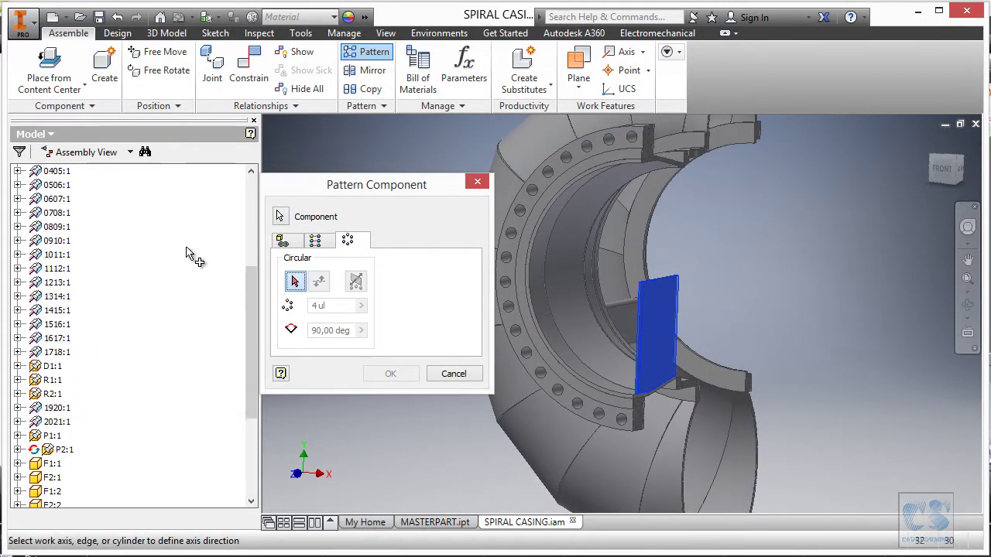
pyautogui.click(75, 297)
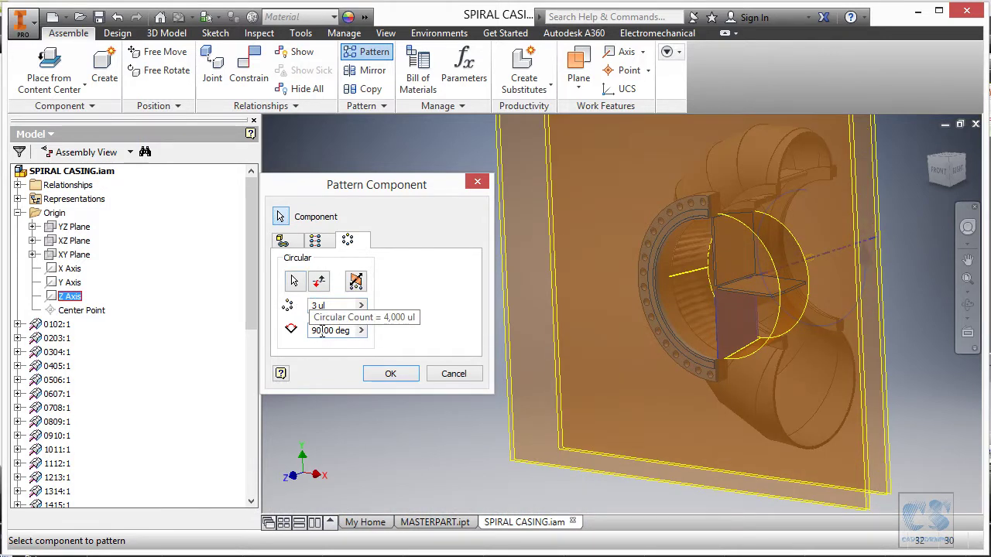
pyautogui.moveTo(323, 331); pyautogui.dragTo(309, 338)
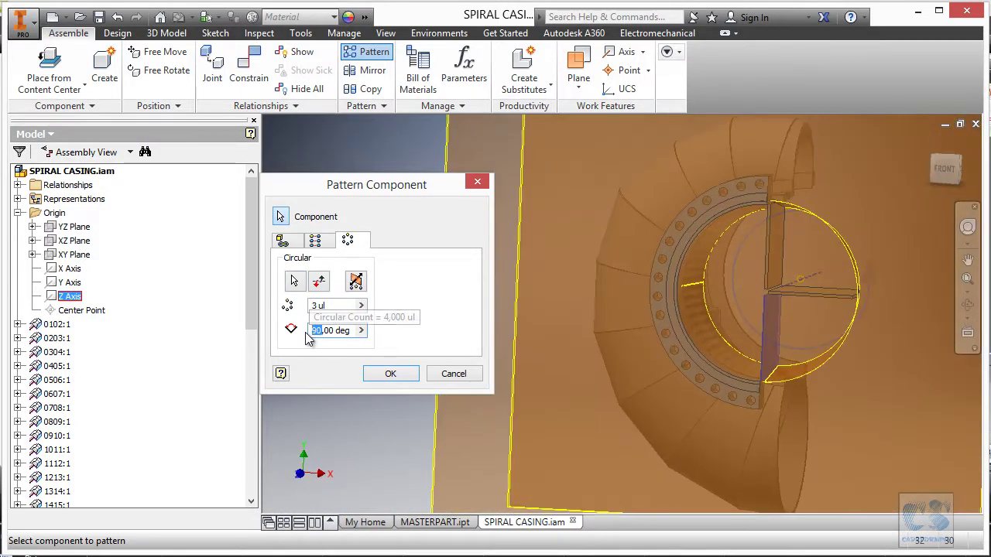
pyautogui.write('120')
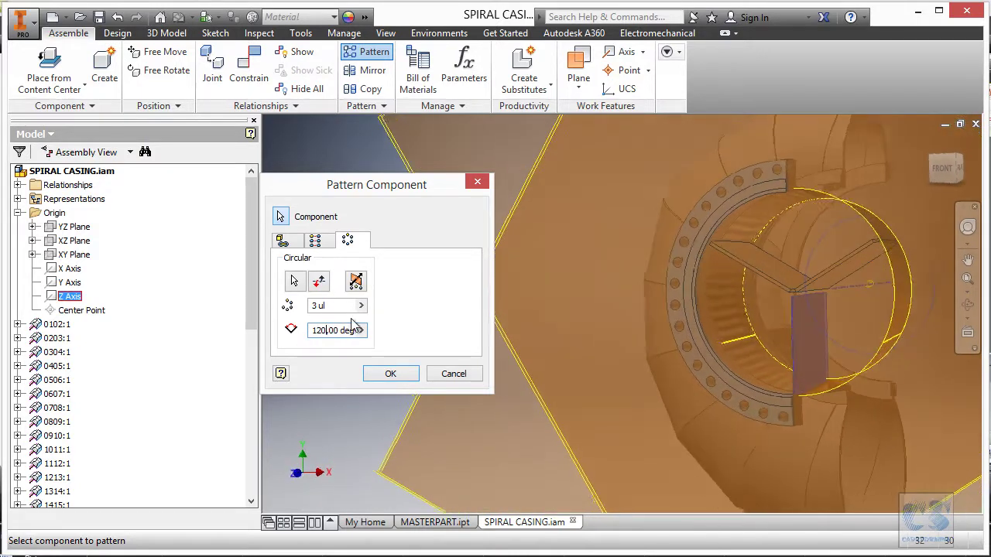
pyautogui.click(385, 374)
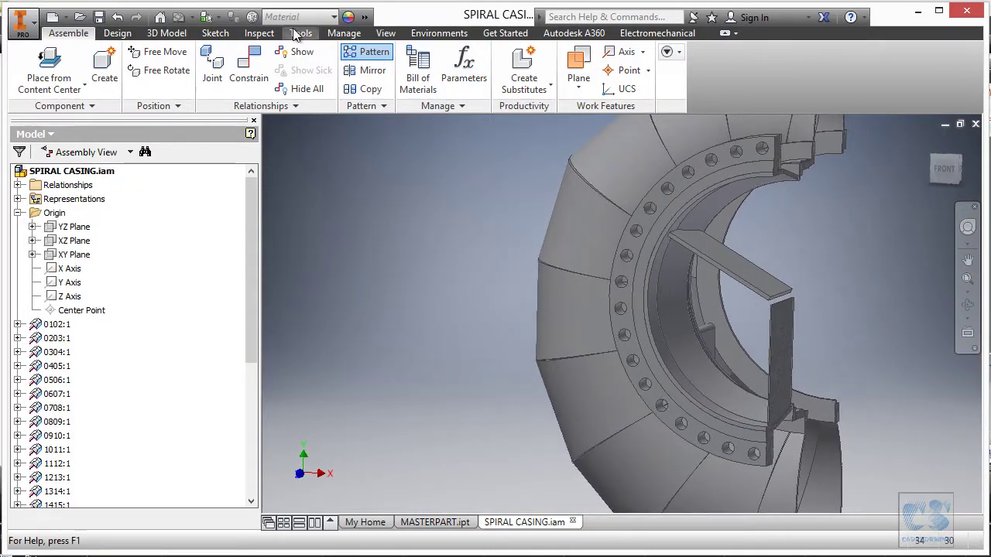
# End the half section view to show the complete casing with all patterned plates
pyautogui.click(385, 34)
pyautogui.click(602, 71)
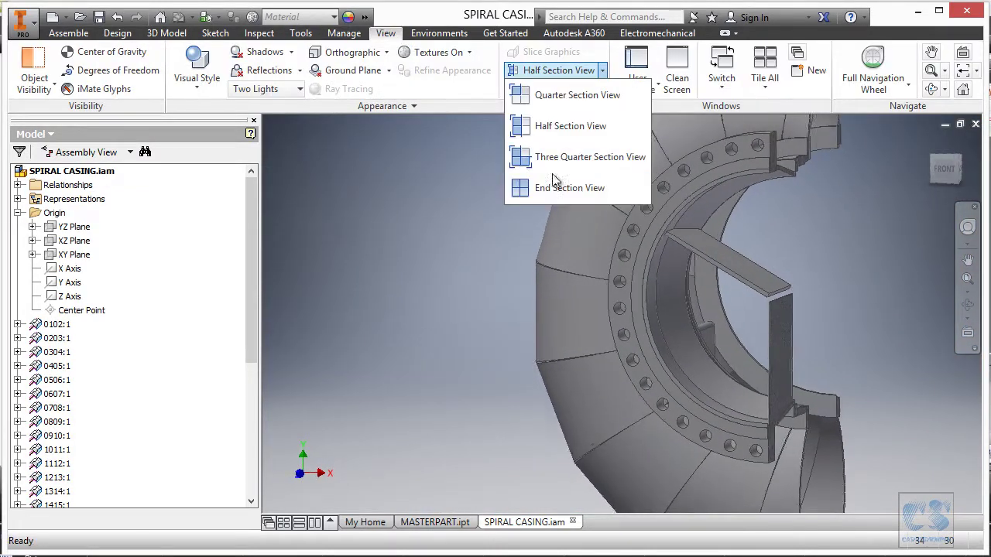
pyautogui.click(548, 190)
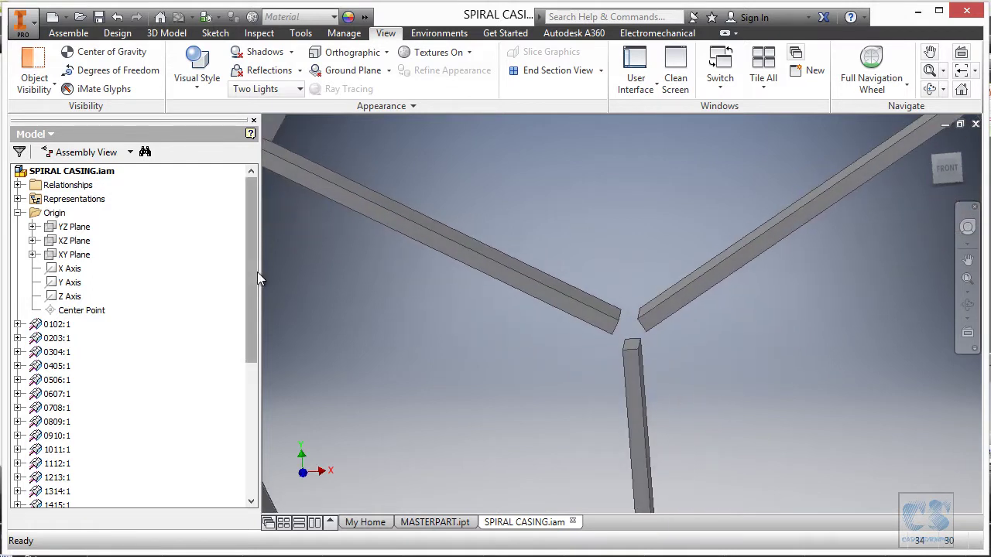
pyautogui.click(602, 332)
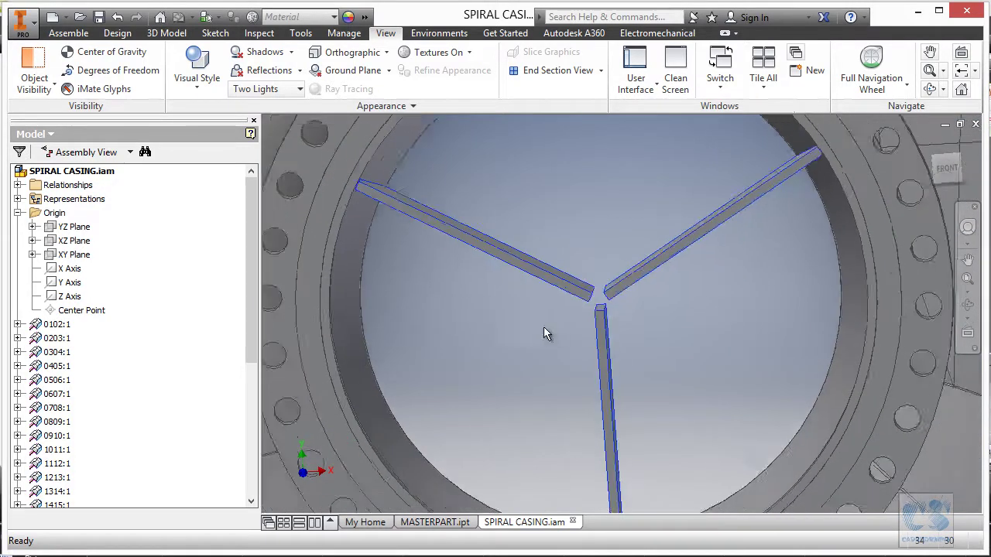
# Open plate D3 for in-place editing from Element:1 of Component Pattern 2
pyautogui.click(17, 213)
pyautogui.moveTo(250, 281); pyautogui.dragTo(248, 437)
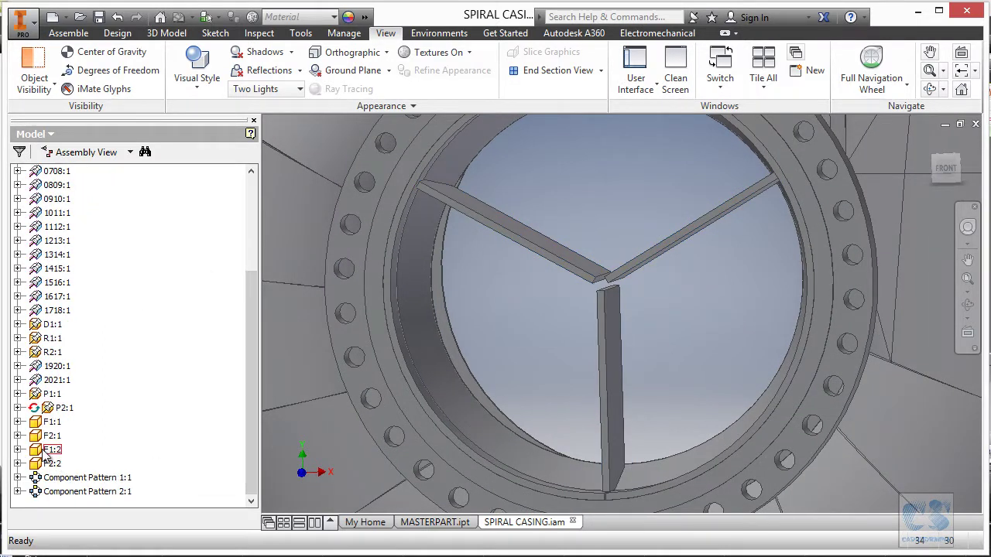
pyautogui.click(17, 492)
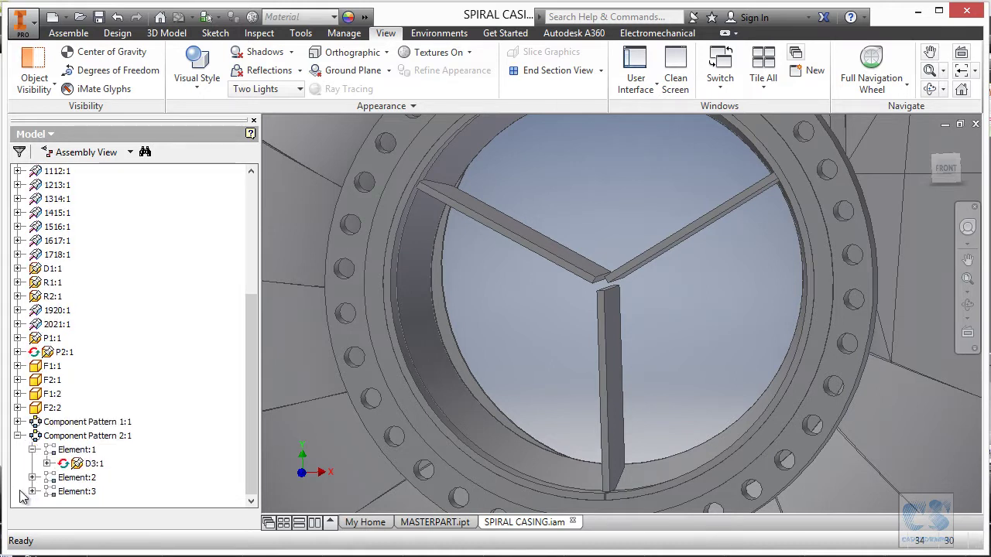
pyautogui.doubleClick(87, 463)
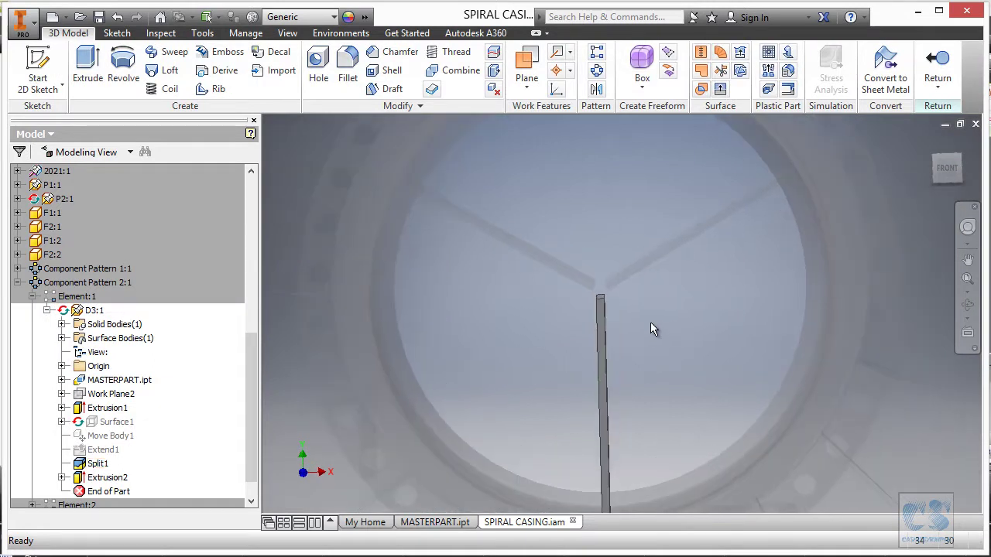
# Open Sketch1 of Extrusion1 for editing and examine the 12 mm offset between the plate's upper end and the centre point
pyautogui.click(62, 408)
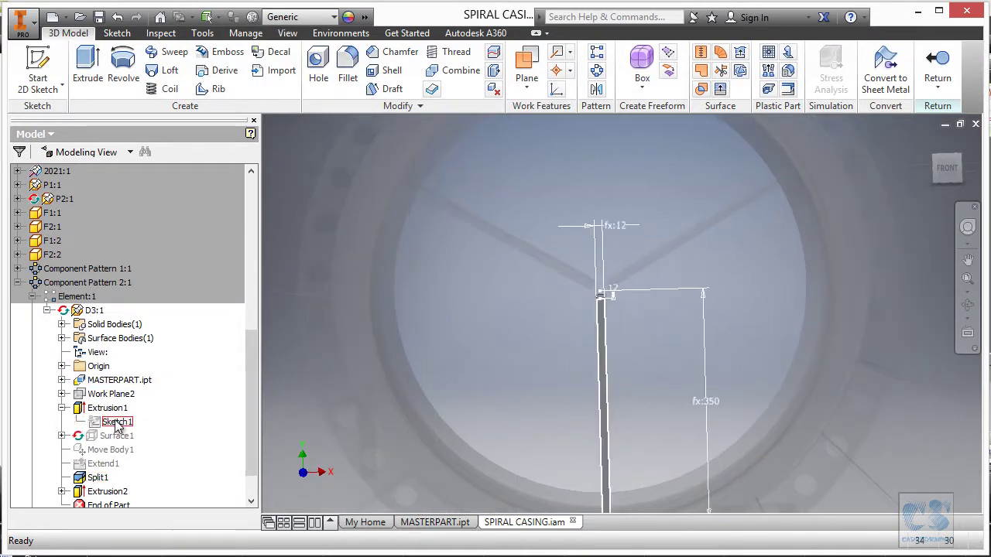
pyautogui.click(116, 422)
pyautogui.rightClick(116, 424)
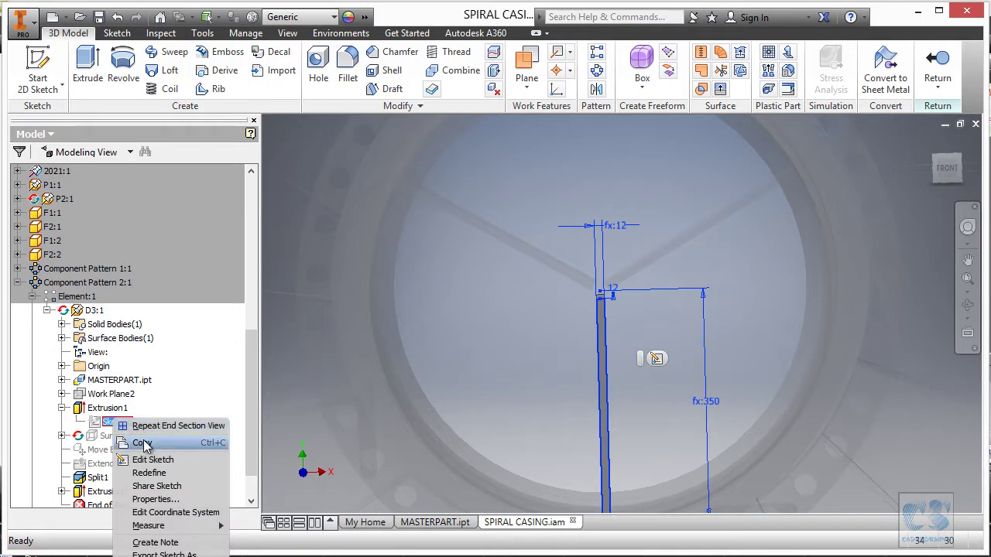
pyautogui.click(152, 460)
pyautogui.scroll(10, 685, 309)
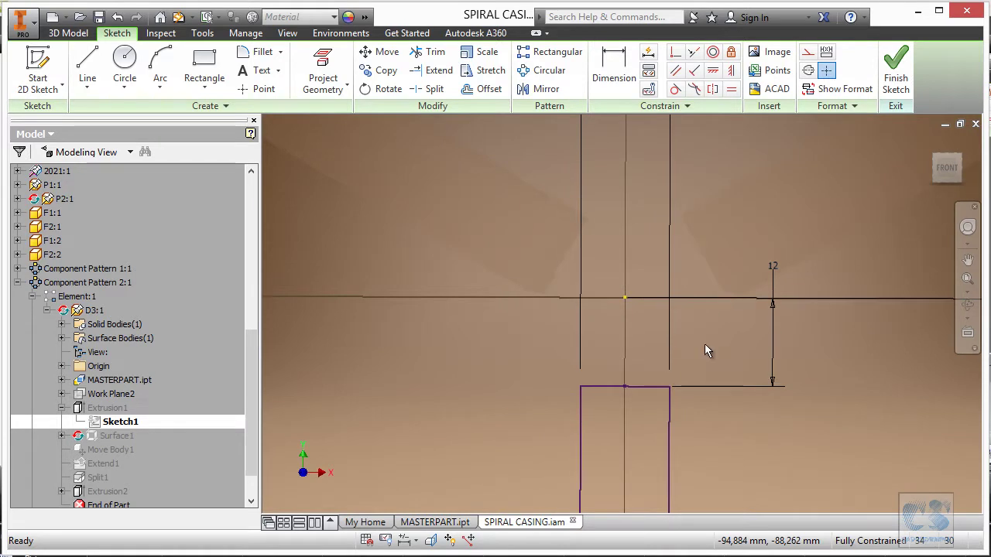
pyautogui.press('F6')
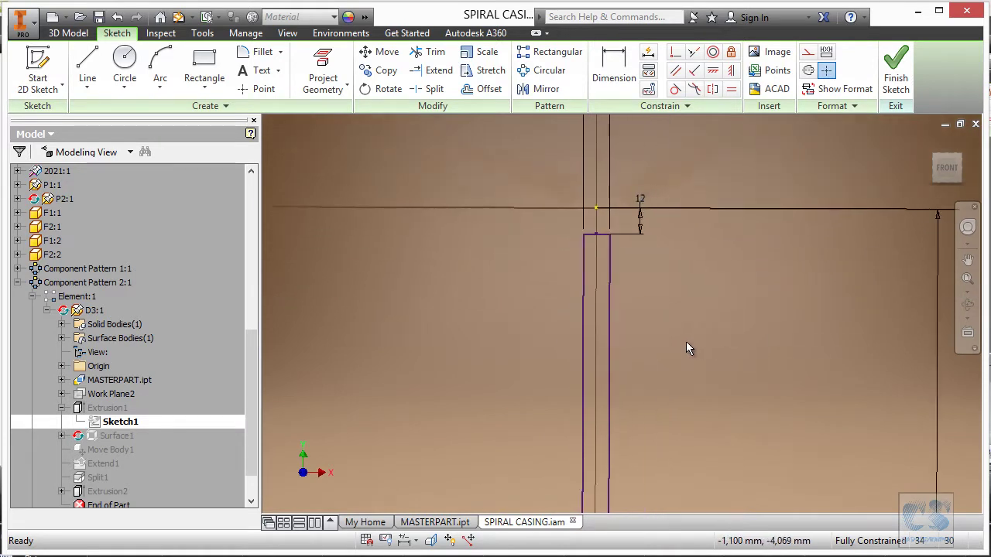
pyautogui.press('F5')
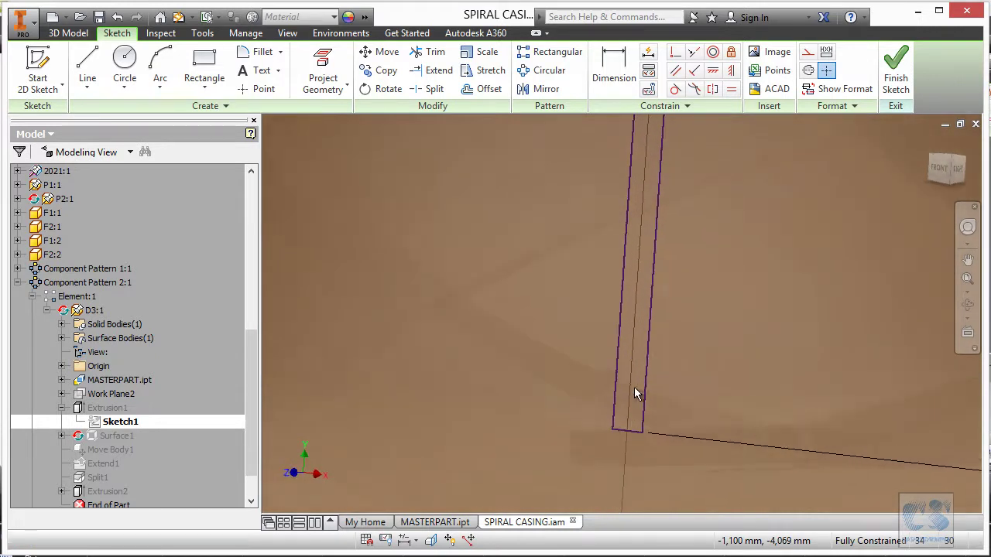
pyautogui.press('F5')
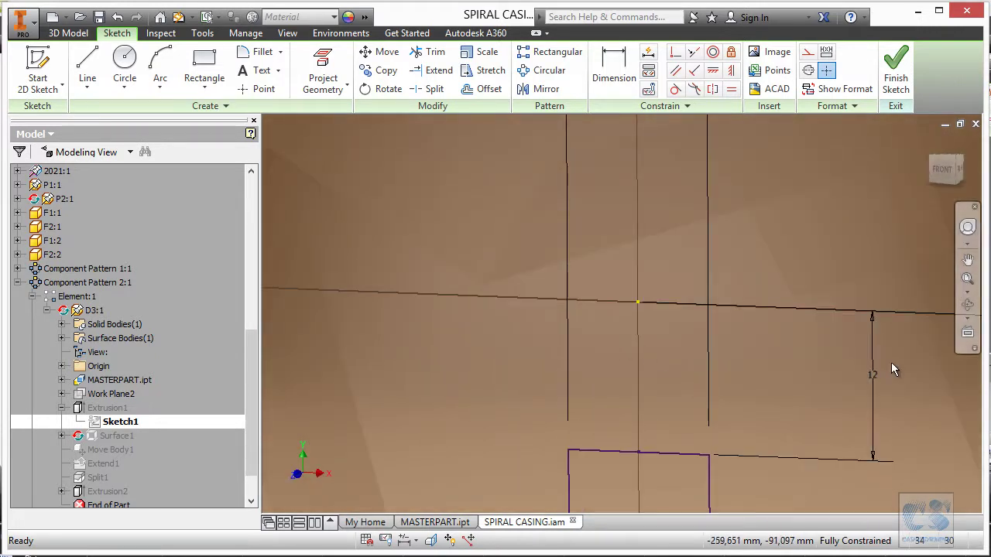
# Make the 12 mm offset dimension driven and move the plate's upper edge up to about 6.3 mm from the centre point
pyautogui.rightClick(868, 371)
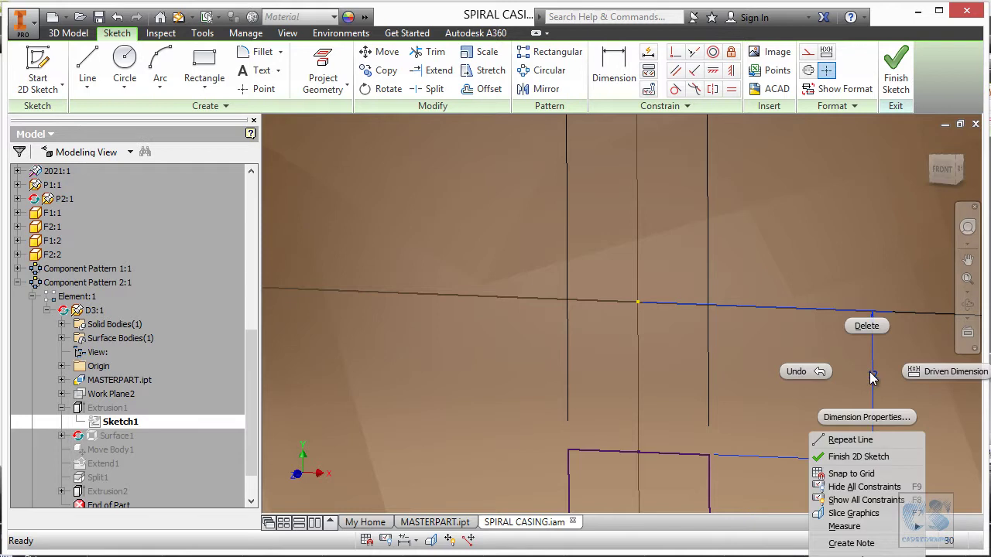
pyautogui.click(931, 370)
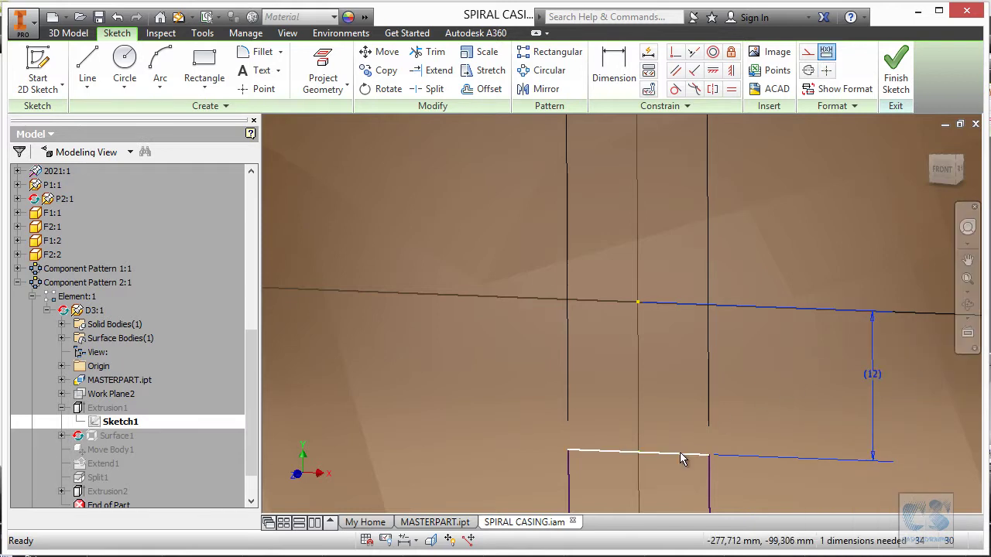
pyautogui.moveTo(679, 452); pyautogui.dragTo(687, 381)
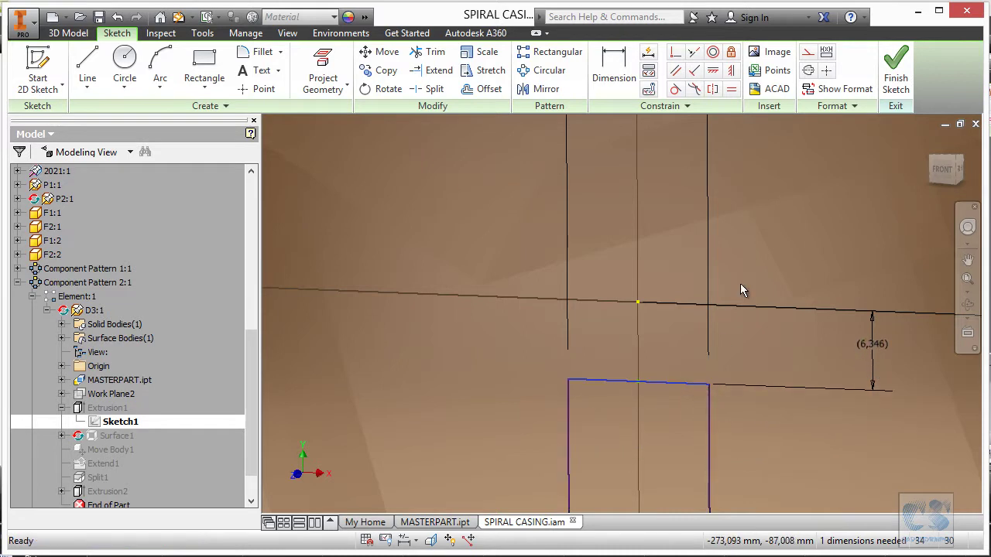
# Draw two sloping lines from the ends of the plate's upper edge, meeting on the vertical axis above the centre point
pyautogui.click(88, 64)
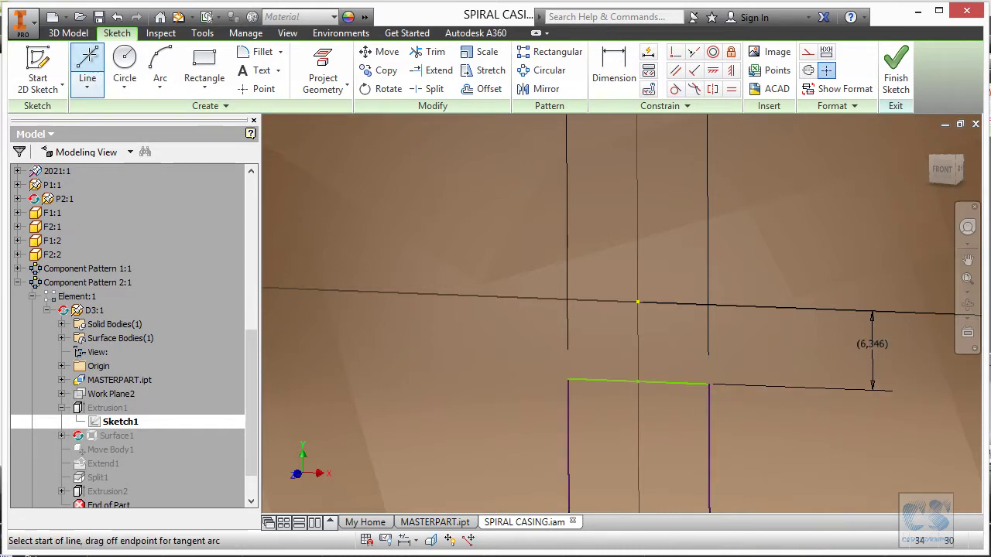
pyautogui.click(568, 380)
pyautogui.click(636, 200)
pyautogui.click(709, 384)
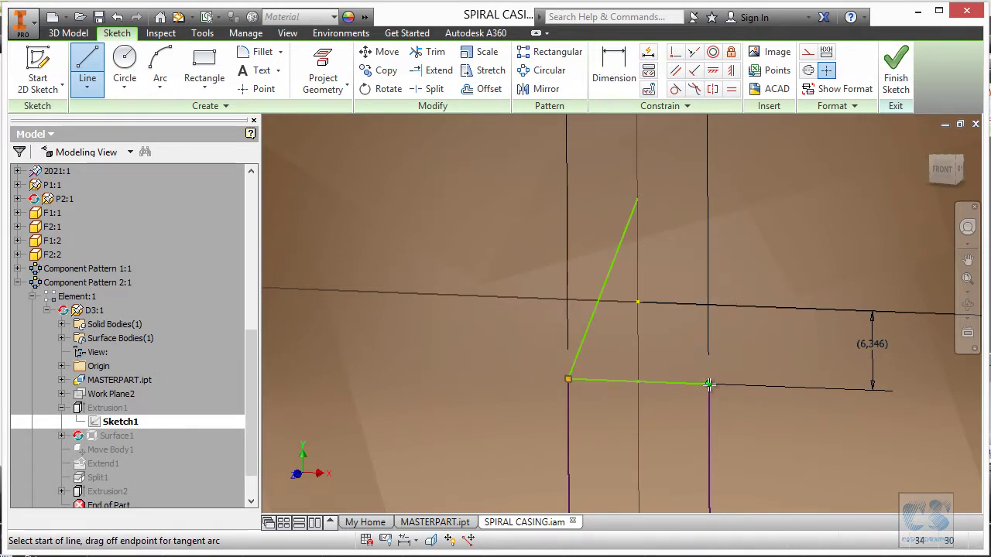
pyautogui.press('Escape')
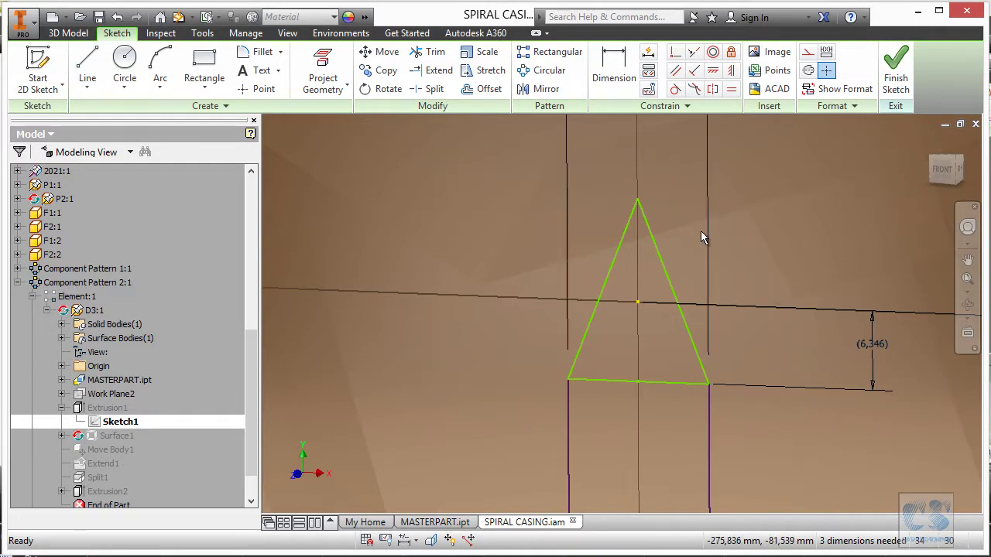
# Apply equal constraints between the plate's upper edge and each sloping line to make the triangle equilateral
pyautogui.click(732, 89)
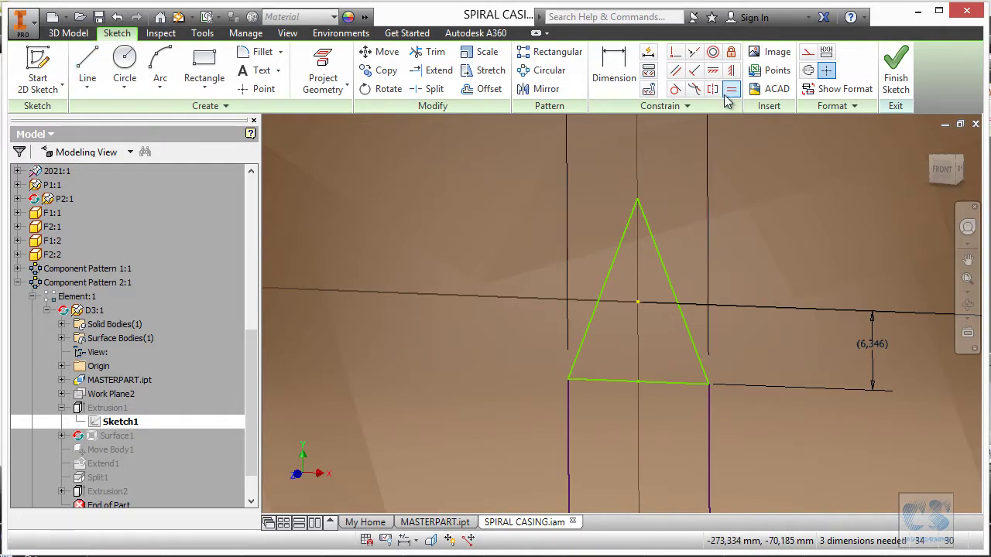
pyautogui.click(657, 382)
pyautogui.click(683, 325)
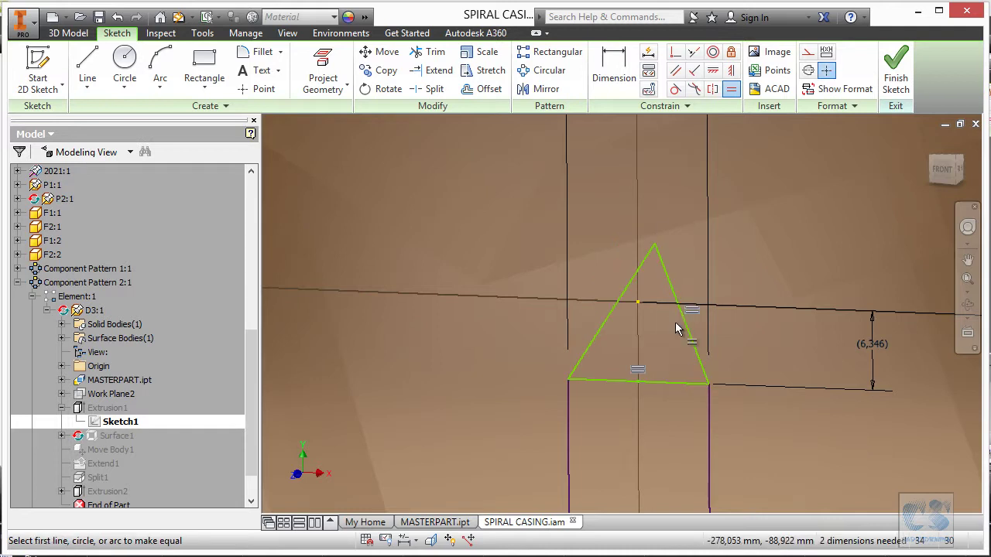
pyautogui.click(657, 380)
pyautogui.click(602, 331)
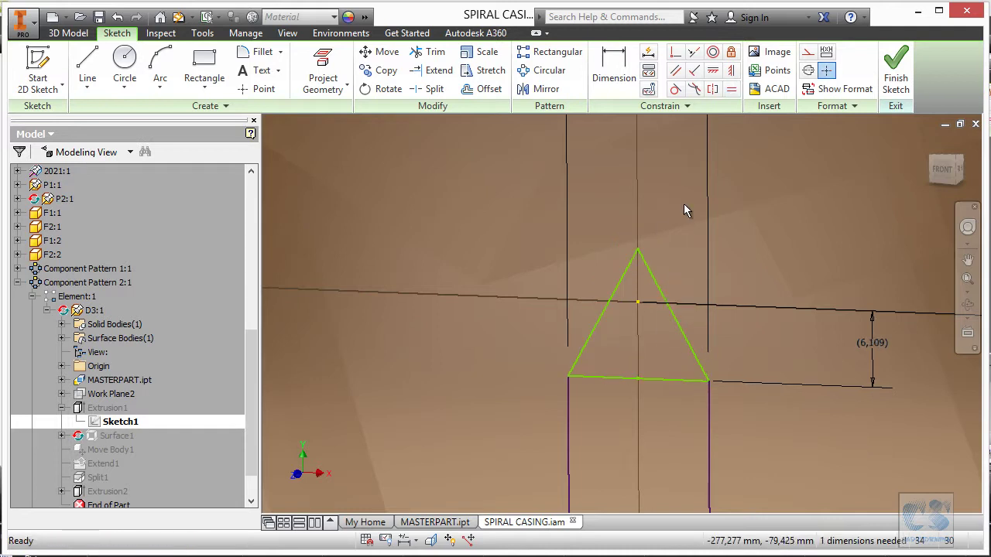
# Draw two medians in the triangle: lower-right corner to the opposite side's midpoint, and base midpoint to the apex
pyautogui.click(88, 69)
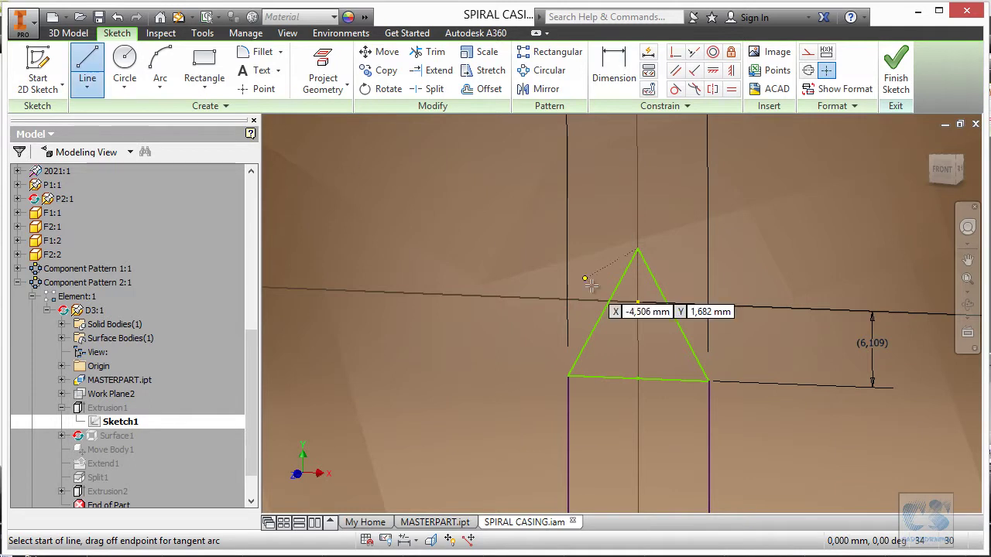
pyautogui.click(709, 381)
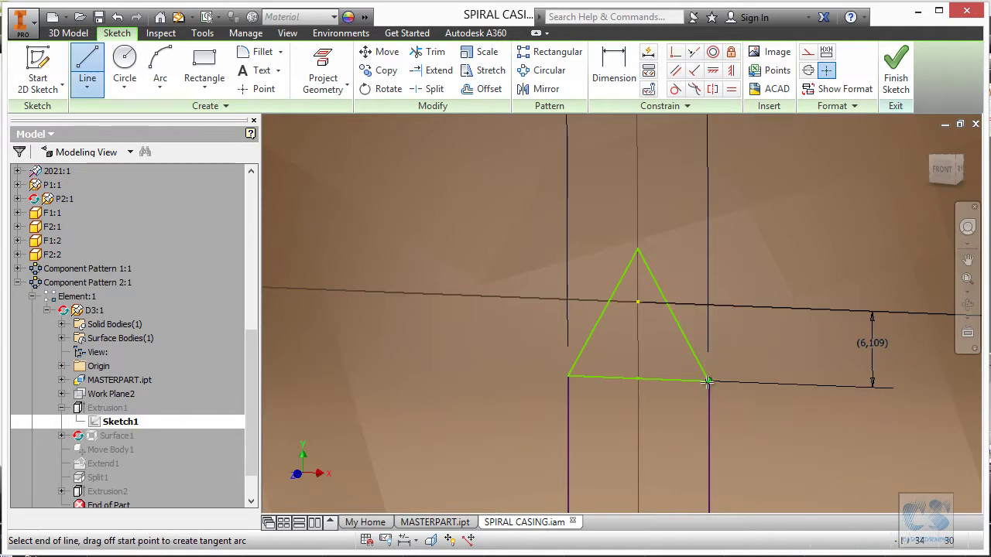
pyautogui.doubleClick(602, 312)
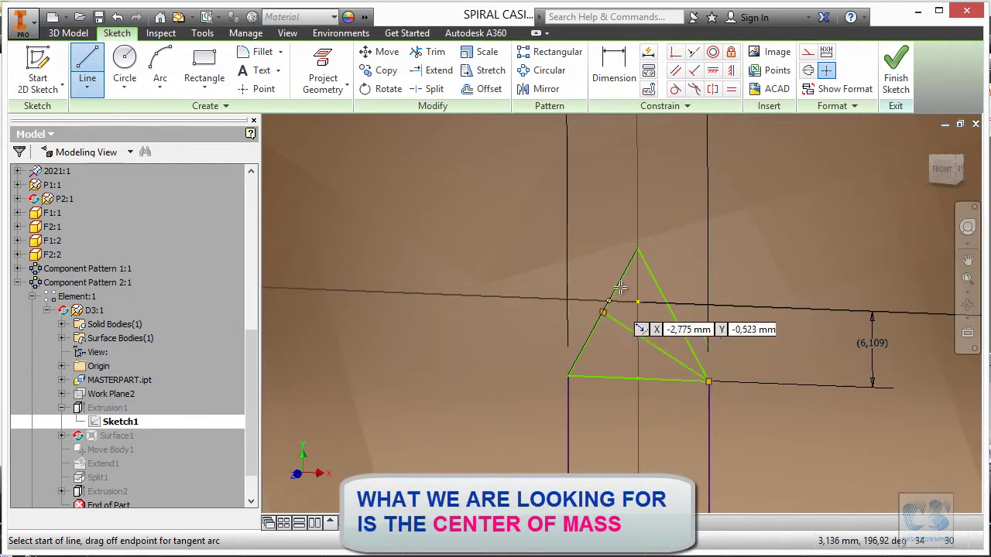
pyautogui.click(639, 379)
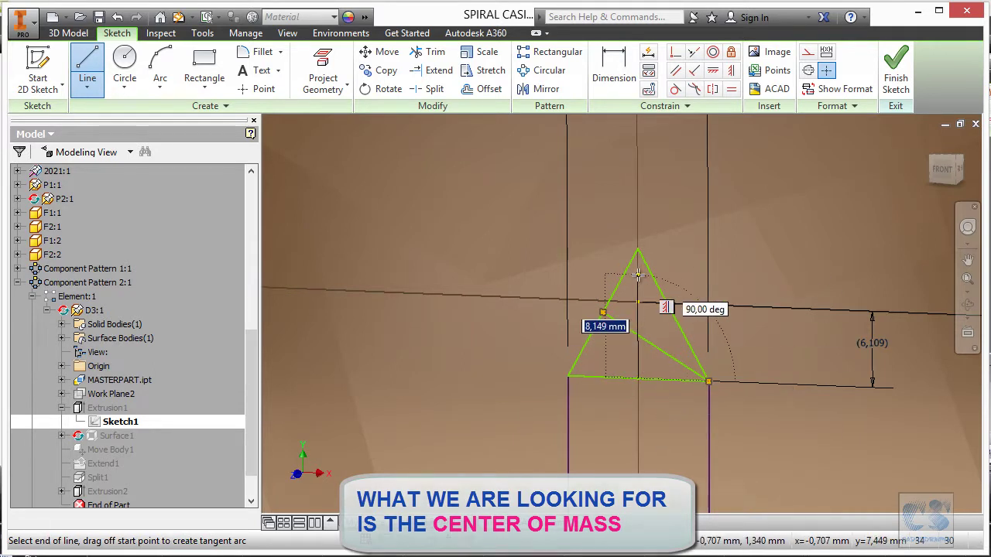
pyautogui.click(637, 248)
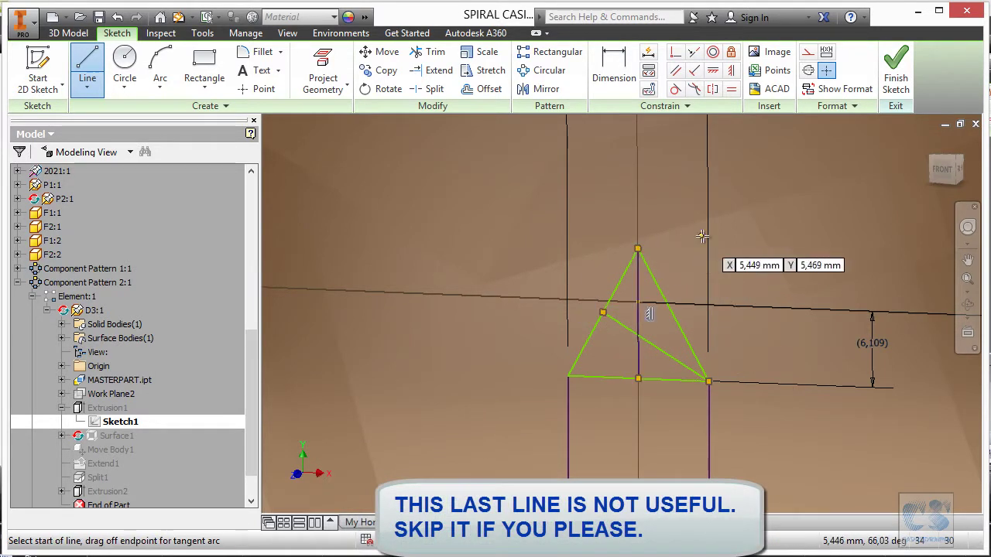
pyautogui.press('Escape')
pyautogui.scroll(-1, 680, 168)
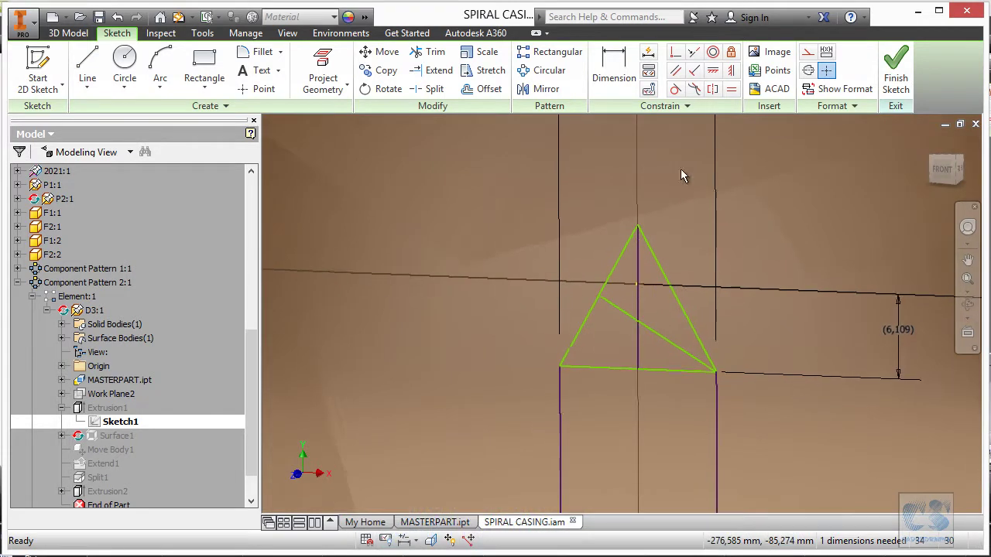
# Constrain the slanted median coincident with the sketch's centre point to place the triangle's centroid on the pattern axis
pyautogui.click(675, 52)
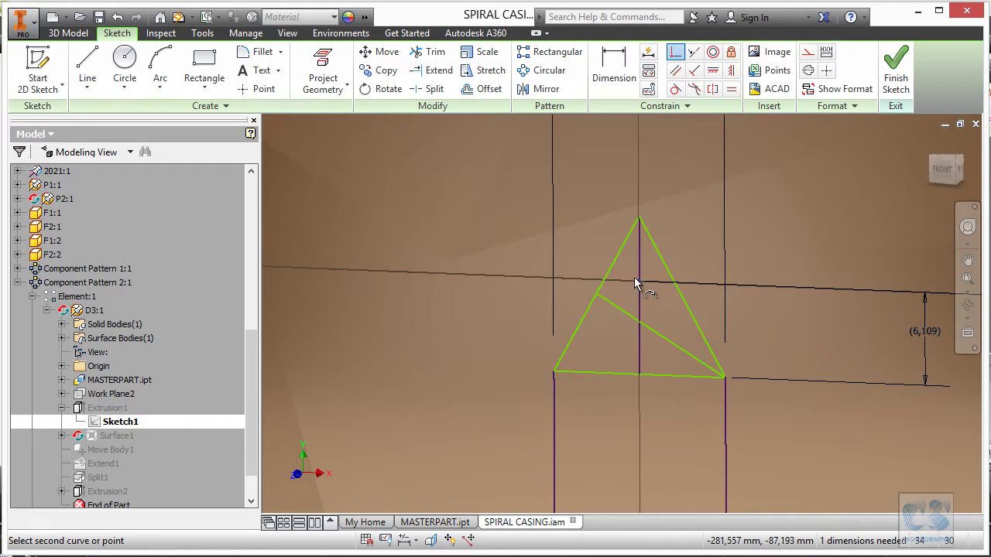
pyautogui.click(654, 331)
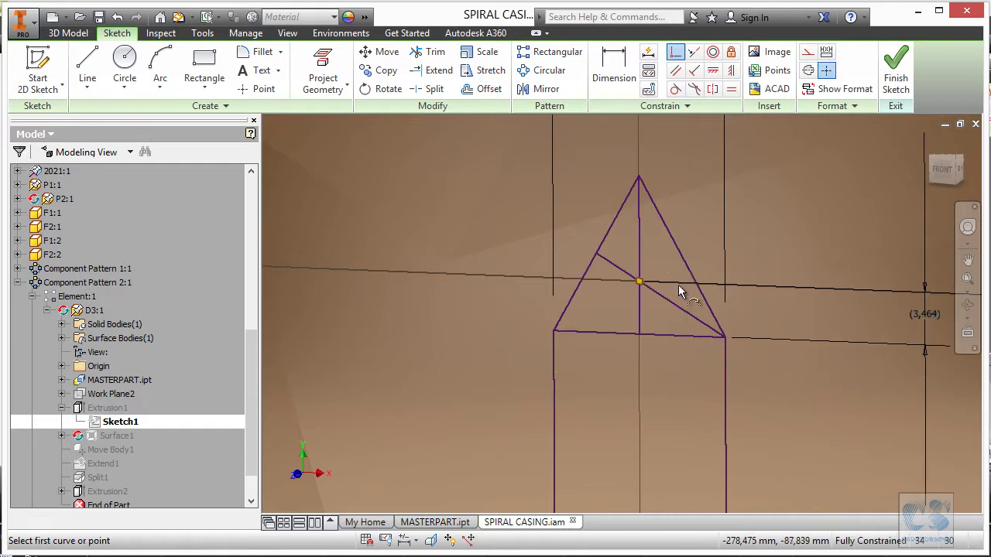
pyautogui.scroll(-1, 685, 270)
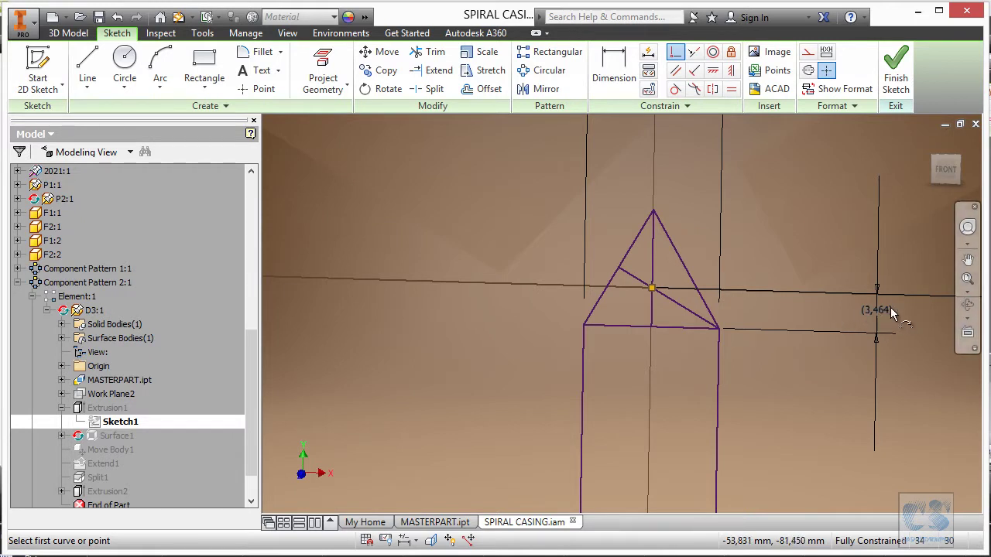
# Convert the triangle's sloping sides and medians to construction lines, finish the sketch and return to the assembly
pyautogui.click(623, 248)
pyautogui.press('Escape')
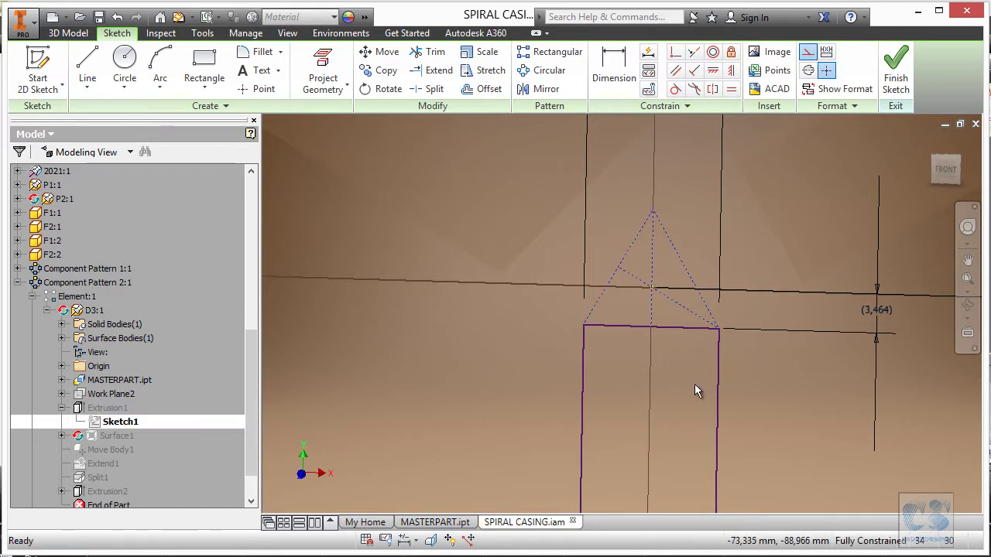
pyautogui.click(896, 68)
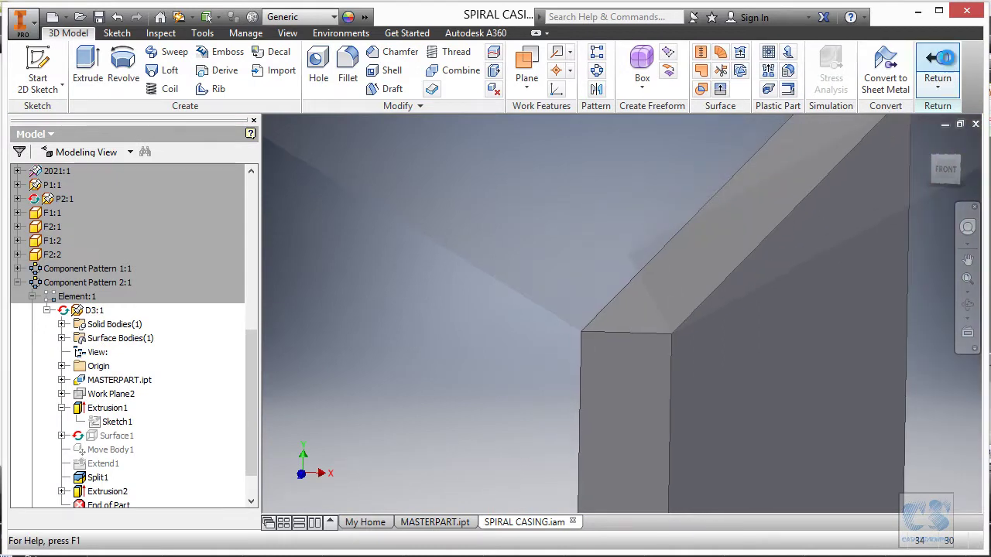
pyautogui.click(937, 63)
# Examine the three patterned plates inside the flanged opening from several directions and check how they meet at the centre
pyautogui.keyDown('shift'); pyautogui.moveTo(865, 161); pyautogui.dragTo(797, 291, button='middle'); pyautogui.keyUp('shift')
pyautogui.scroll(-6, 740, 316)
pyautogui.scroll(-3, 702, 317)
pyautogui.press('F5')
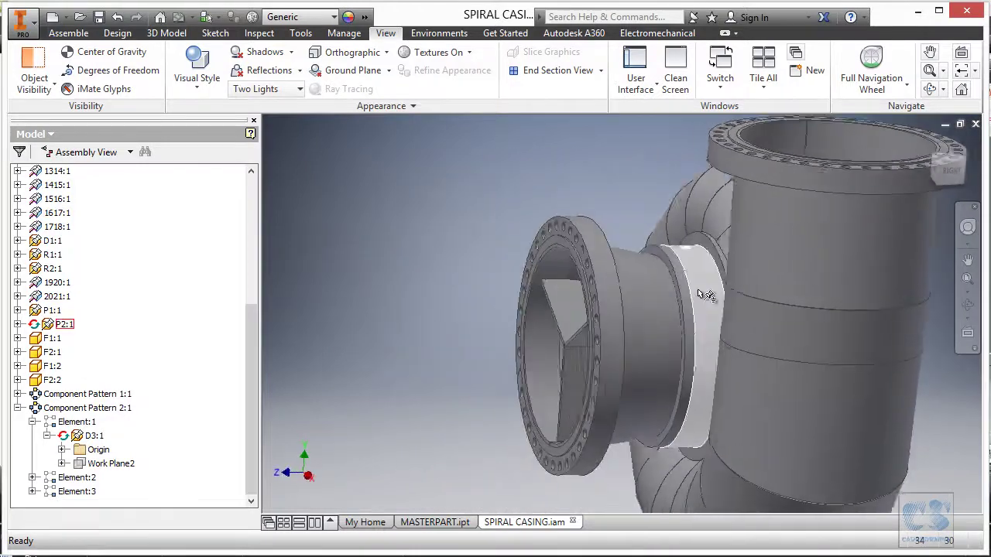
pyautogui.press('F5')
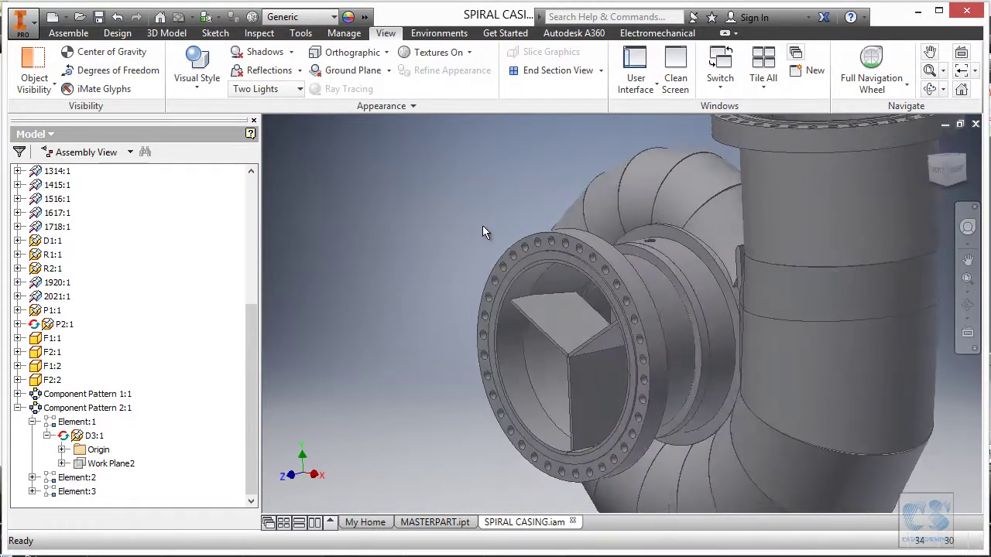
pyautogui.press('F5')
pyautogui.press('F5')
pyautogui.press('F5')
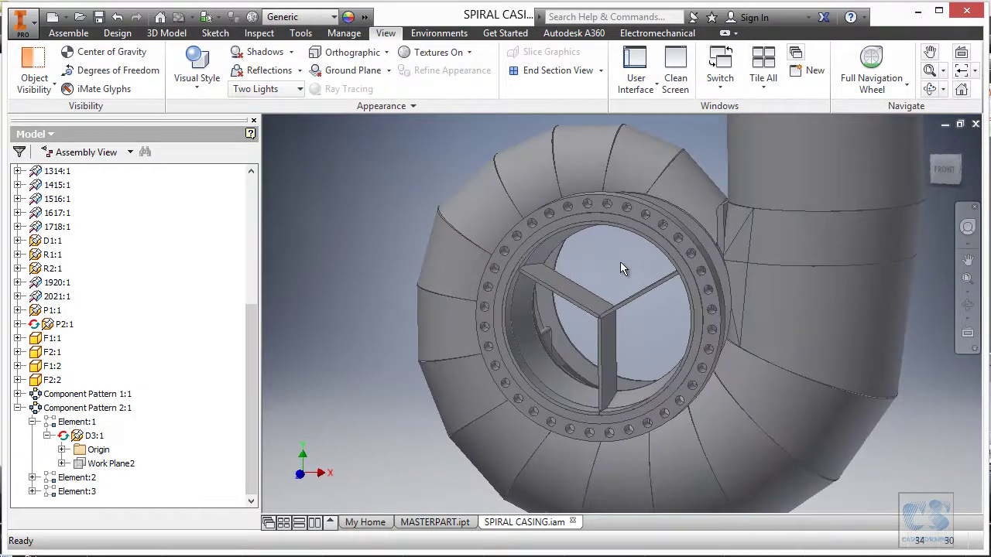
pyautogui.press('F5')
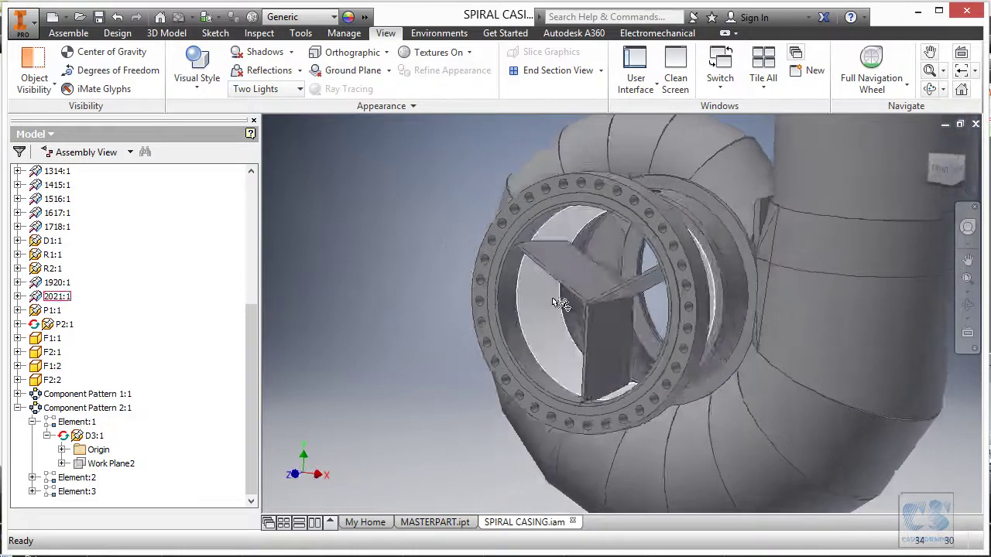
pyautogui.press('F5')
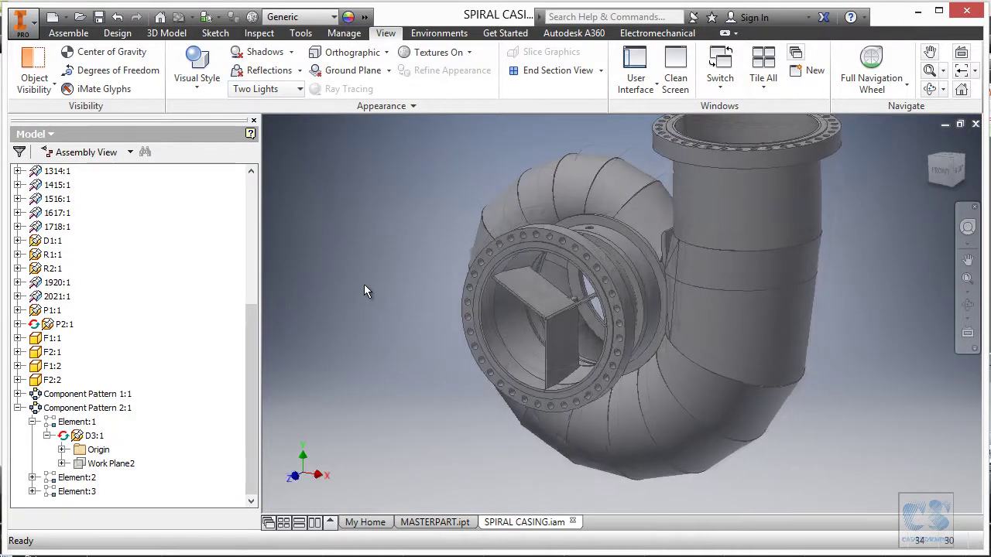
# Switch to the spiral casing print in Adobe Reader and examine the casing section and the 12 mm plate B detail
pyautogui.press('F5')
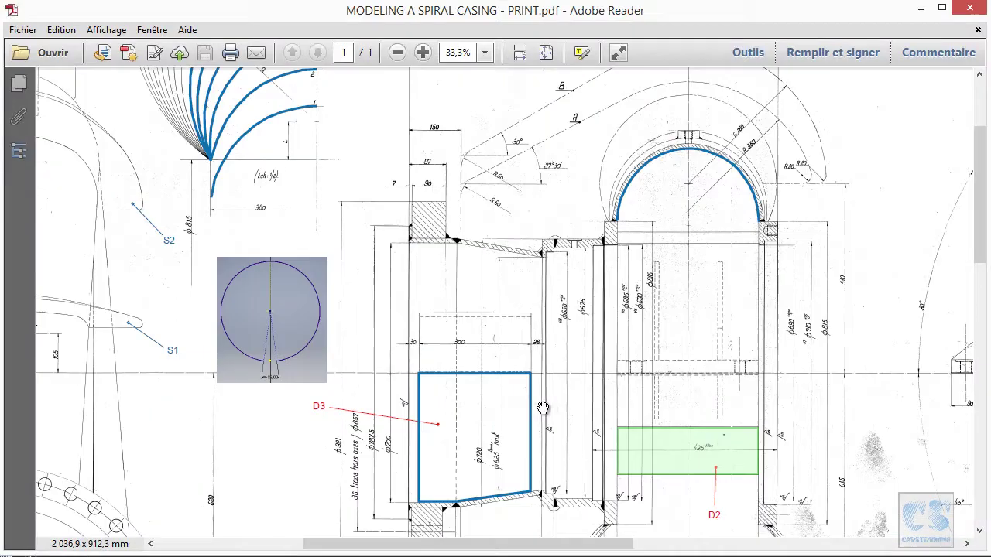
pyautogui.moveTo(570, 202); pyautogui.dragTo(524, 285)
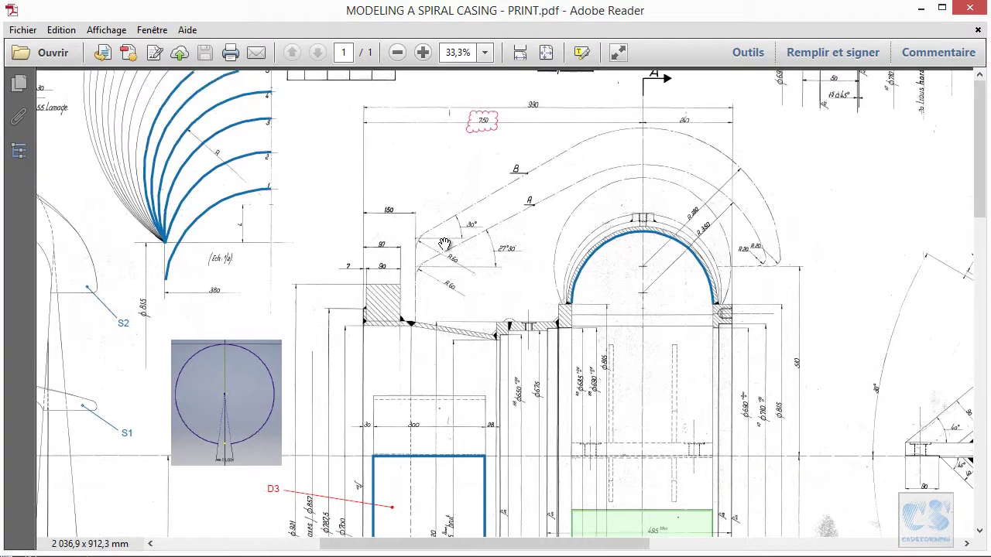
pyautogui.keyDown('ctrl'); pyautogui.scroll(1, 446, 237); pyautogui.keyUp('ctrl')
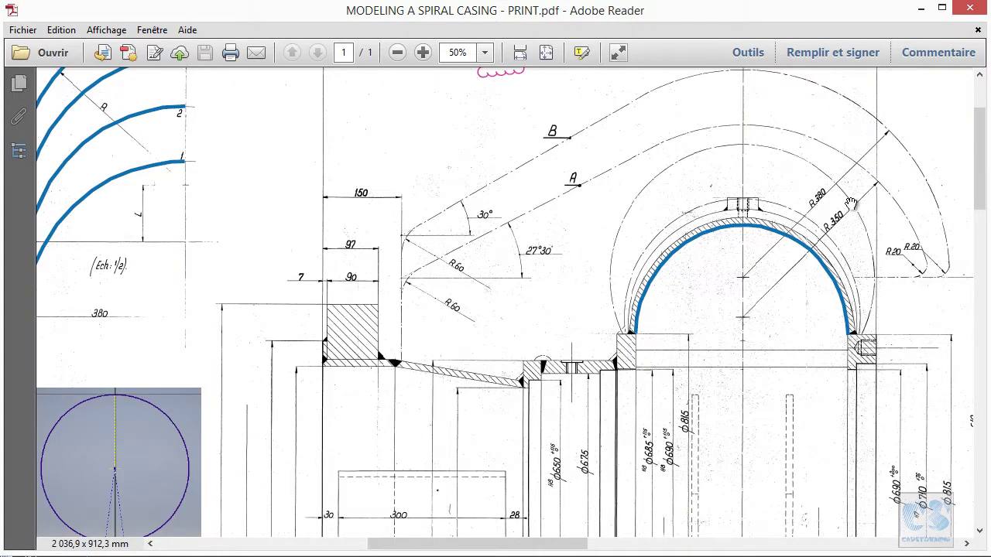
pyautogui.keyDown('ctrl'); pyautogui.scroll(-2, 630, 202); pyautogui.keyUp('ctrl')
pyautogui.hscroll(3, 819, 311)
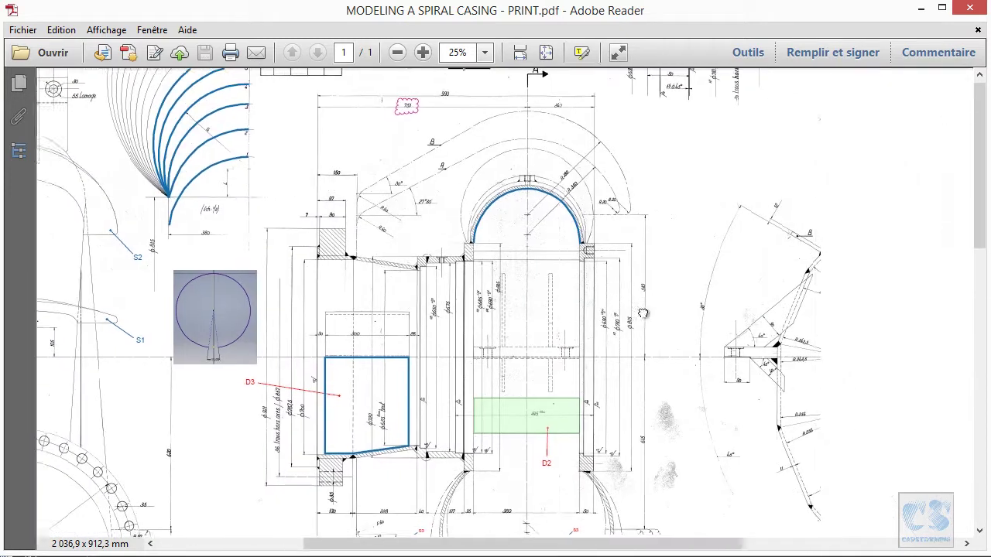
pyautogui.keyDown('ctrl'); pyautogui.scroll(2, 774, 310); pyautogui.keyUp('ctrl')
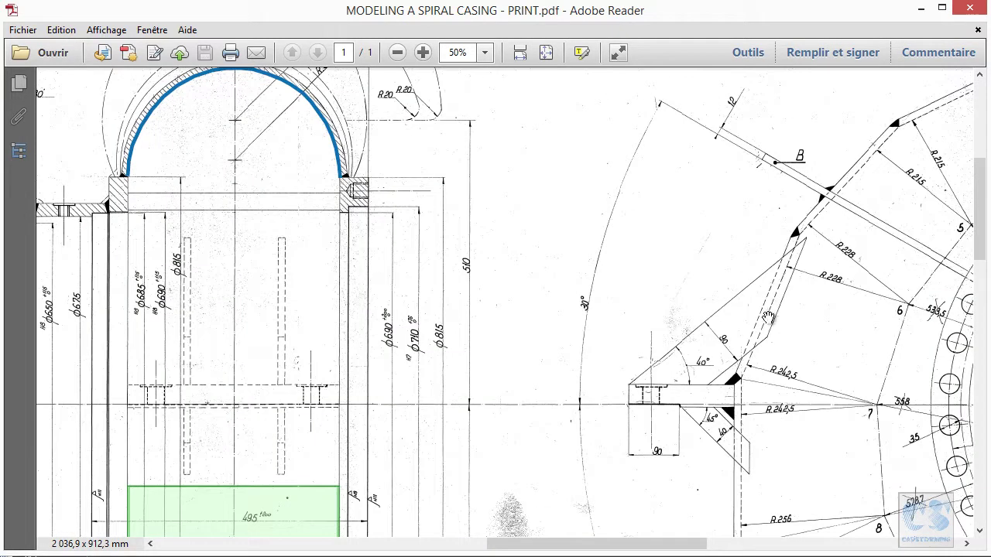